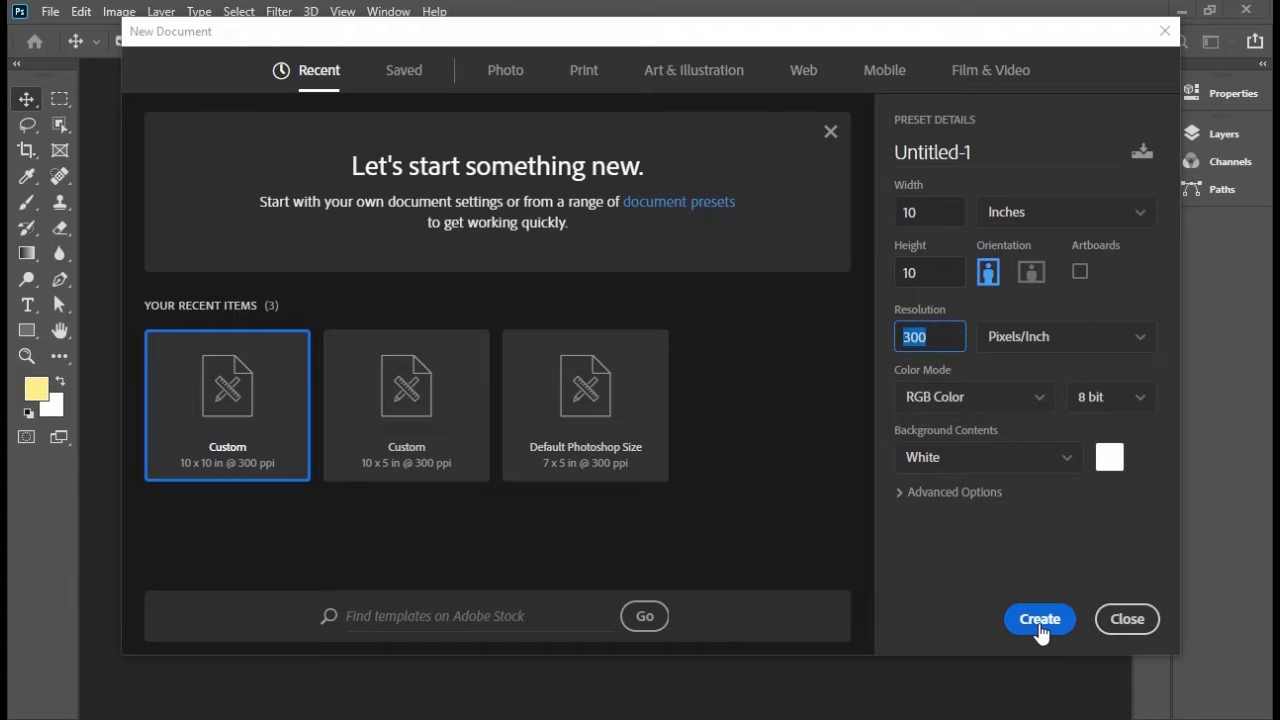
# Create a 10 × 10 inch, 300 pixels/inch RGB document with a white background, named "Banner Design"
pyautogui.click(1014, 150)
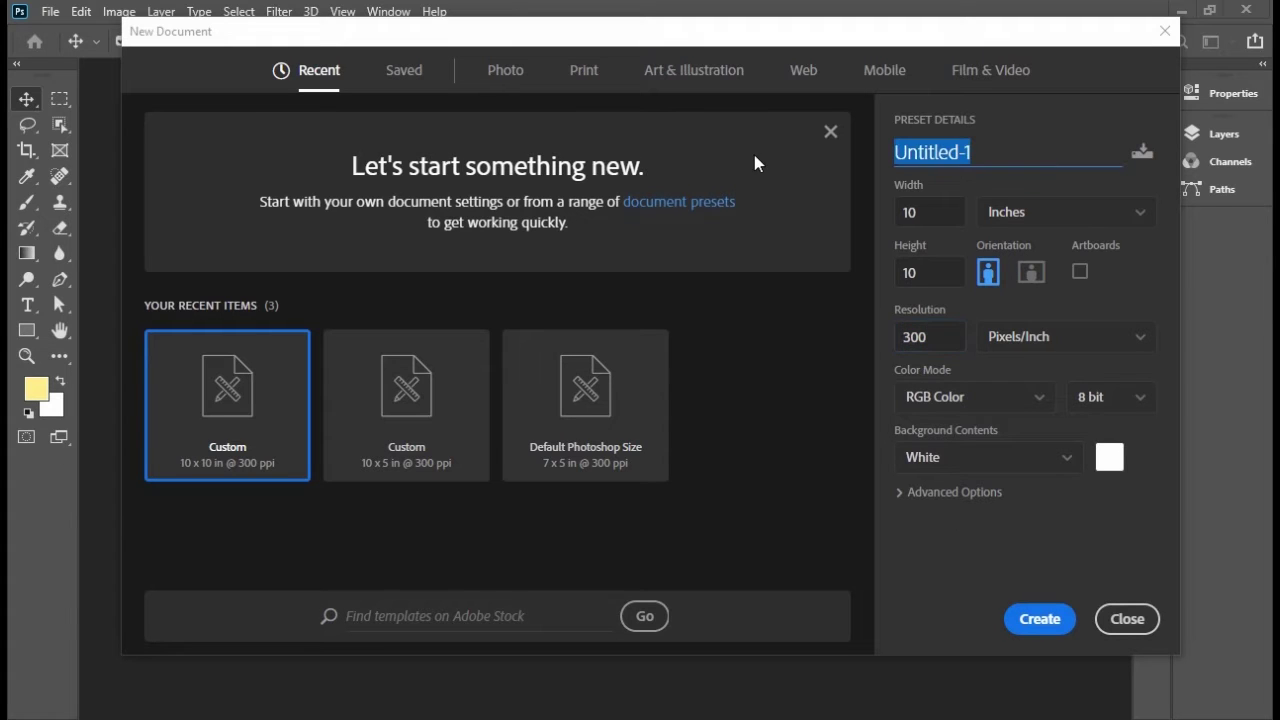
pyautogui.write('Banner Design')
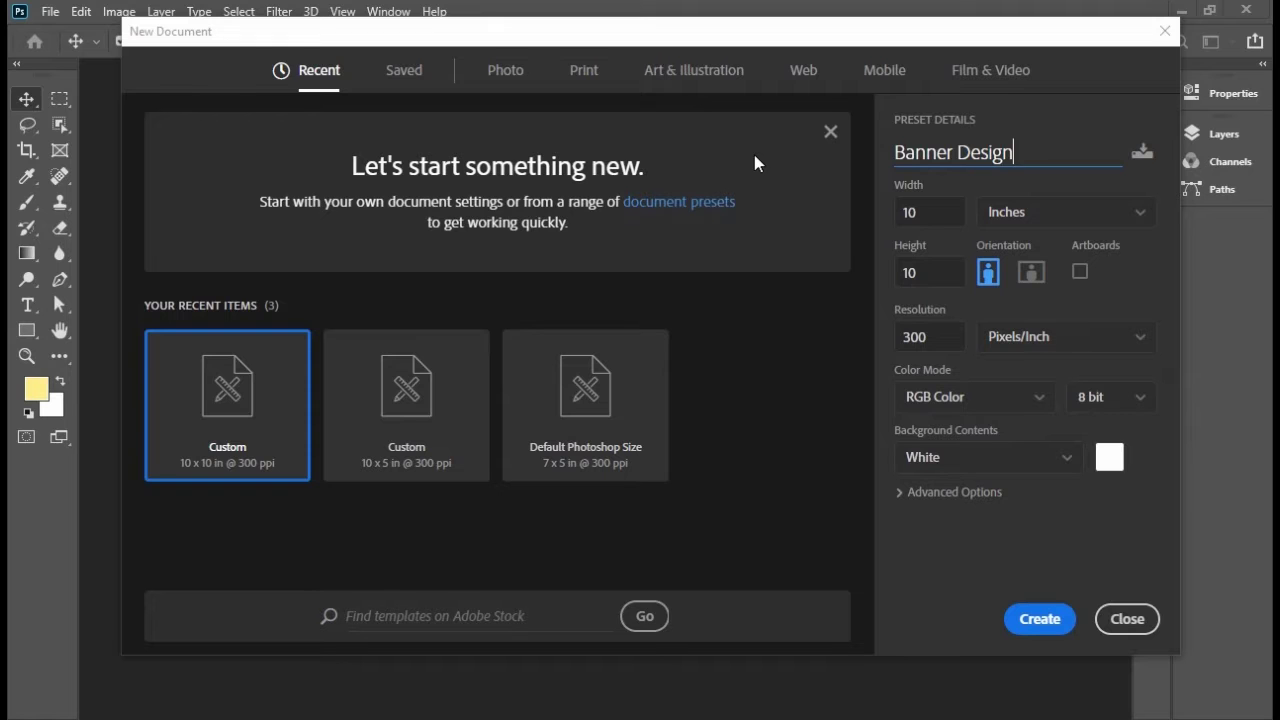
pyautogui.click(1036, 619)
# Dock the Banner Design window as a tab ahead of Things.psd, expand the collapsed panels, and give the Layers panel more height
pyautogui.moveTo(364, 131); pyautogui.dragTo(495, 64)
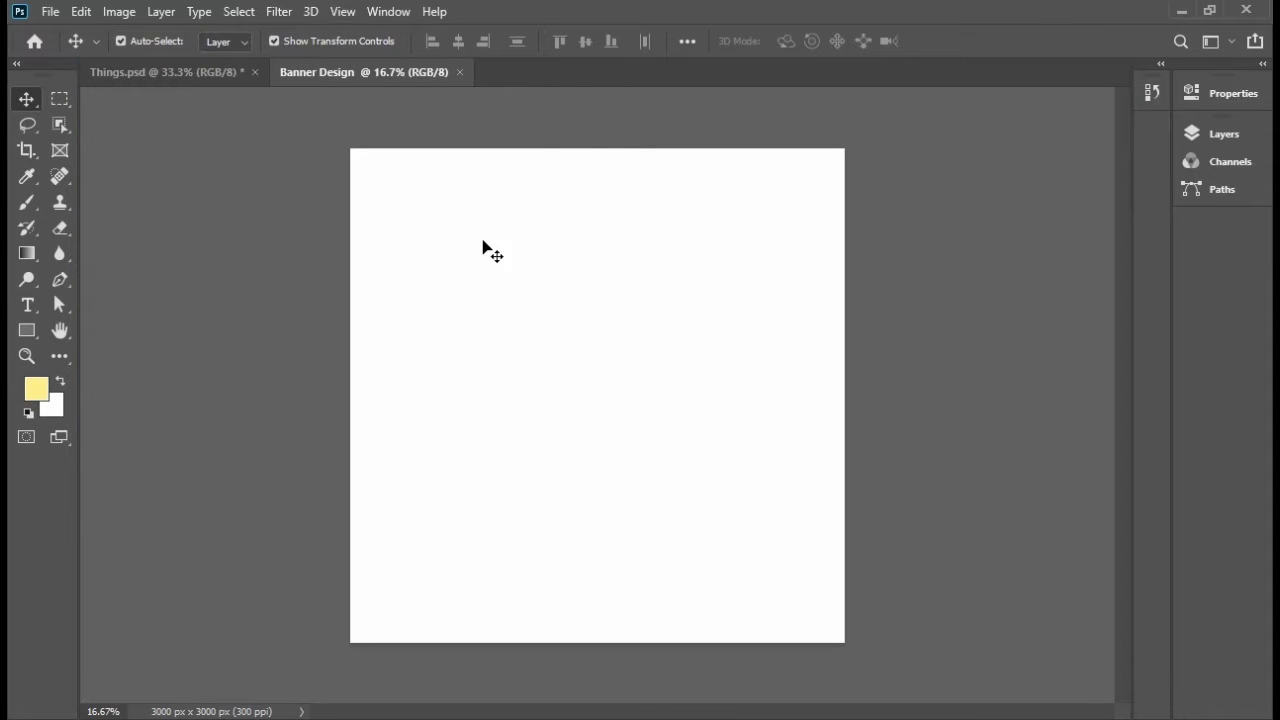
pyautogui.click(1262, 66)
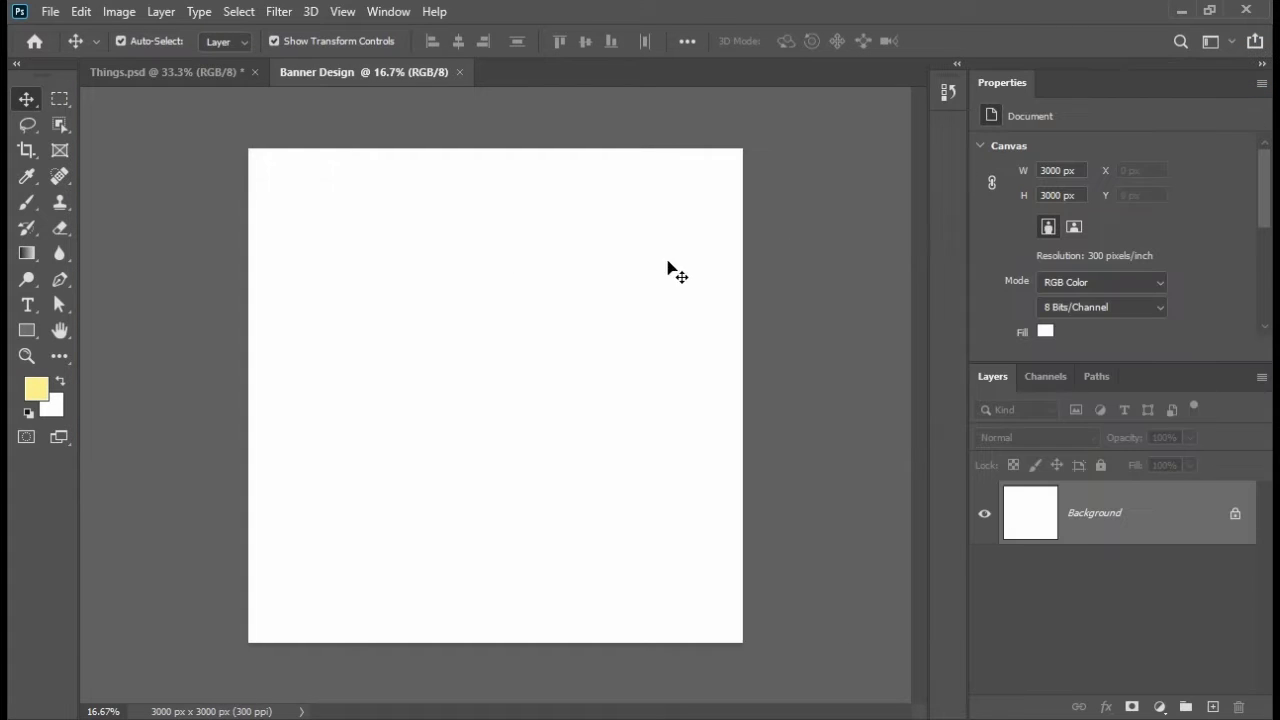
pyautogui.moveTo(125, 73); pyautogui.dragTo(232, 78)
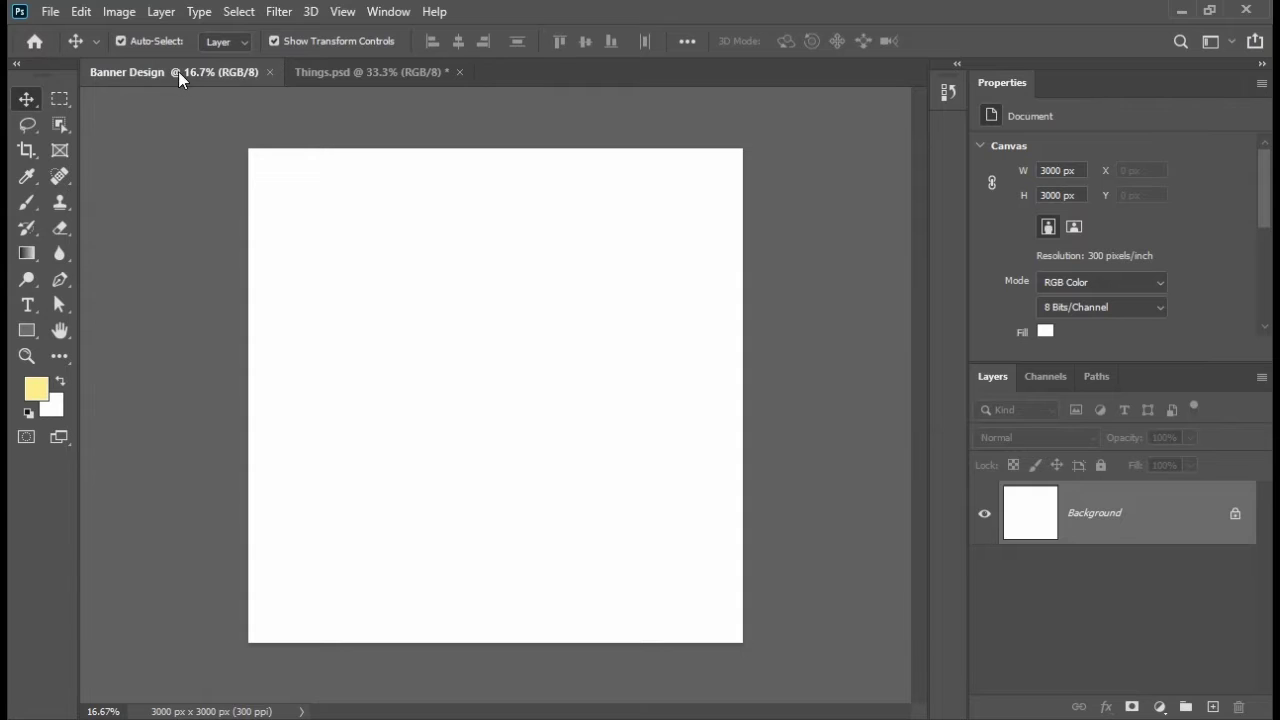
pyautogui.scroll(-1, 310, 230)
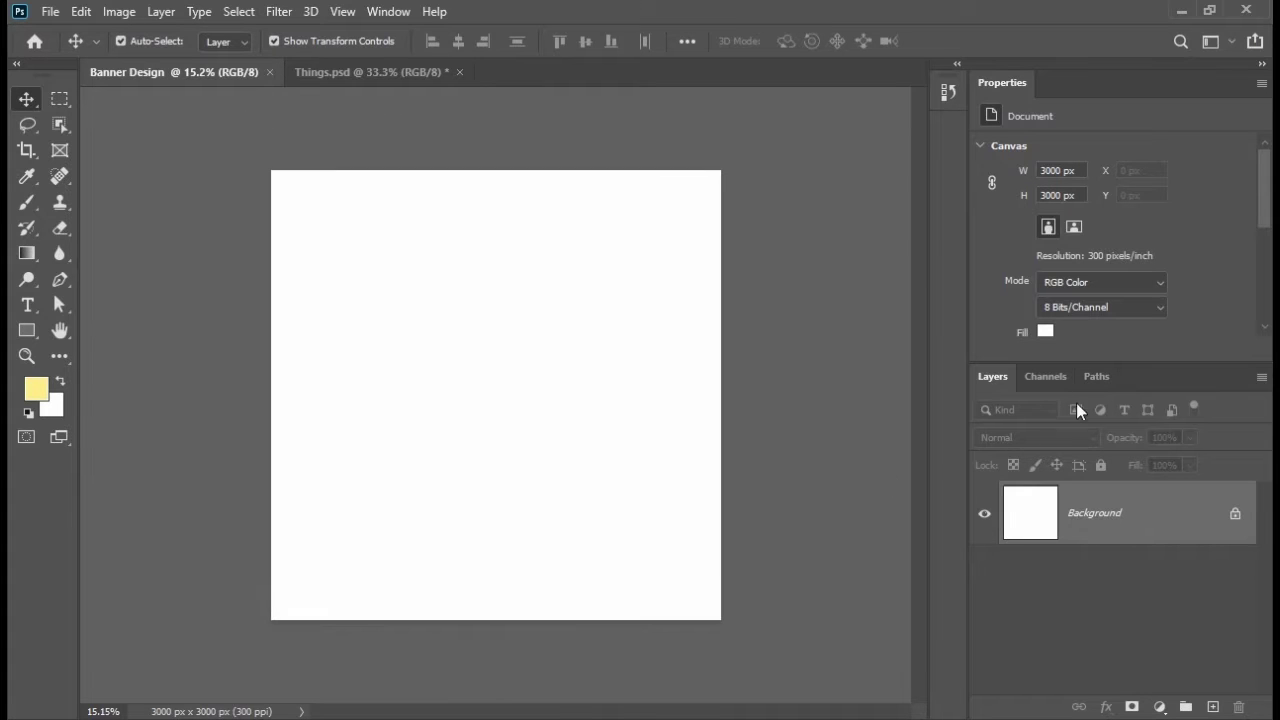
pyautogui.moveTo(1101, 361); pyautogui.dragTo(1101, 300)
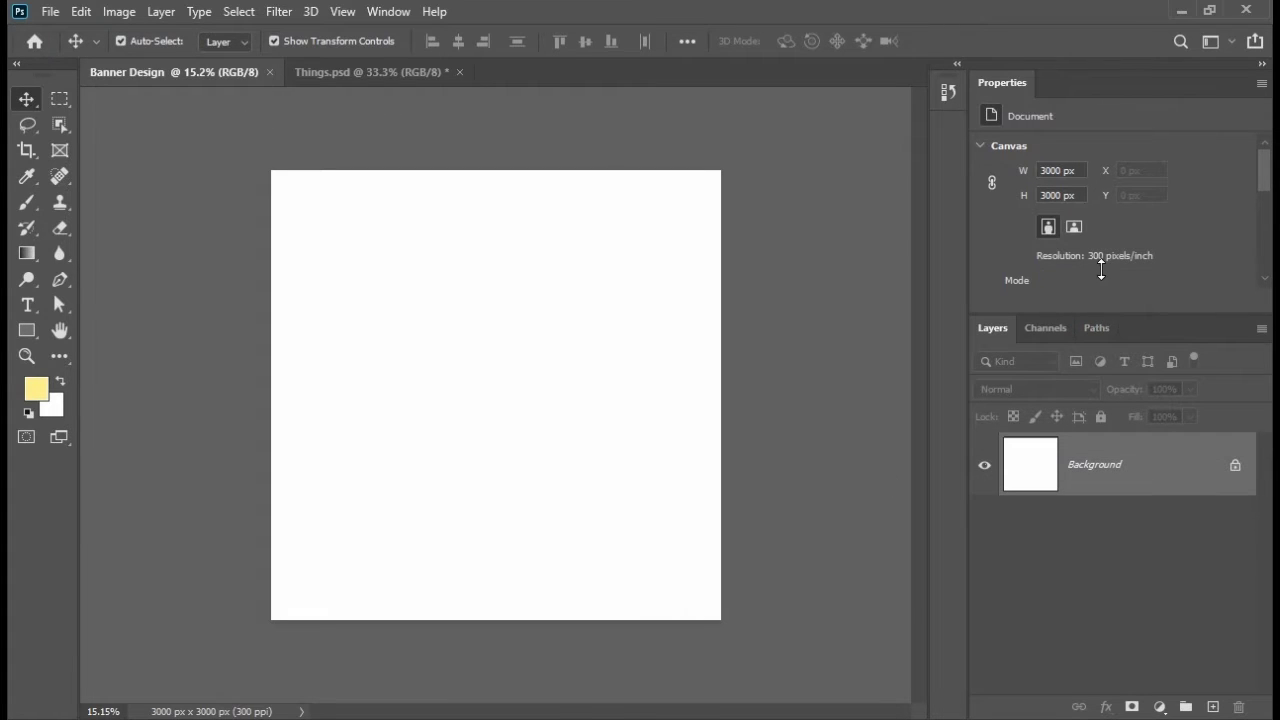
pyautogui.scroll(-1, 376, 309)
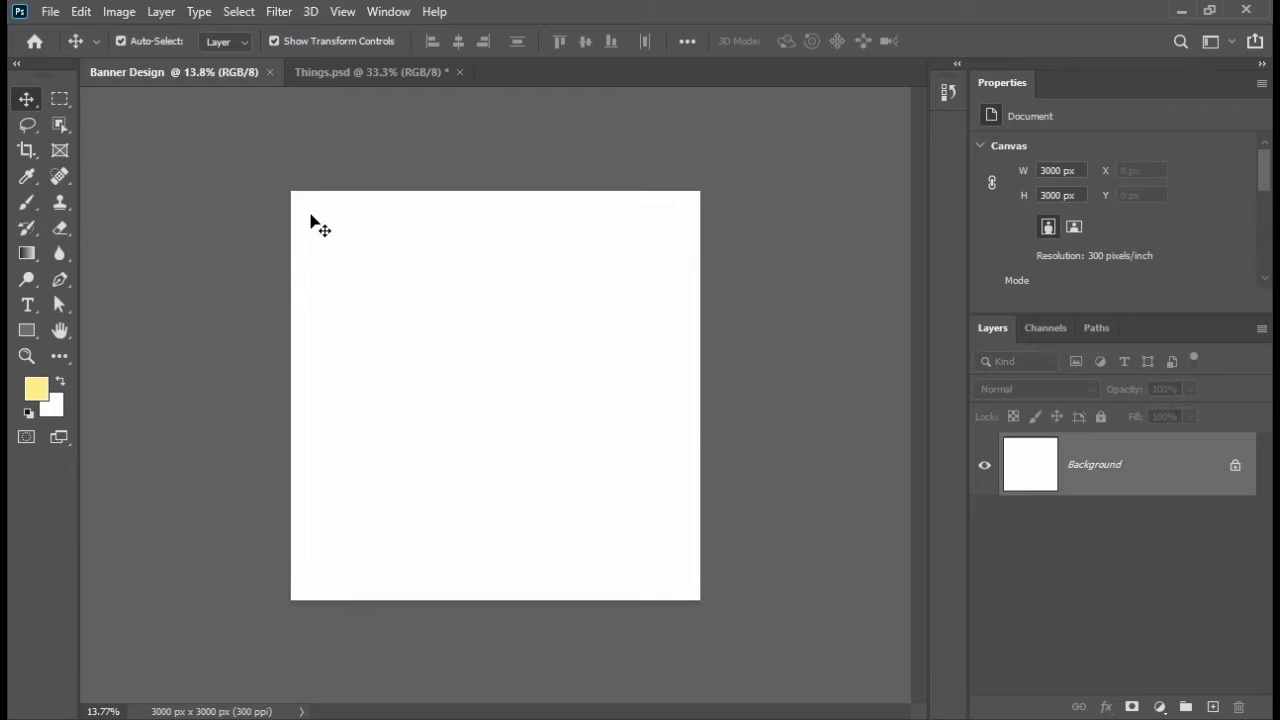
# Copy the yellow coffee cup from Things.psd into Banner Design and enlarge it to about 1997 × 1481 px
pyautogui.click(366, 73)
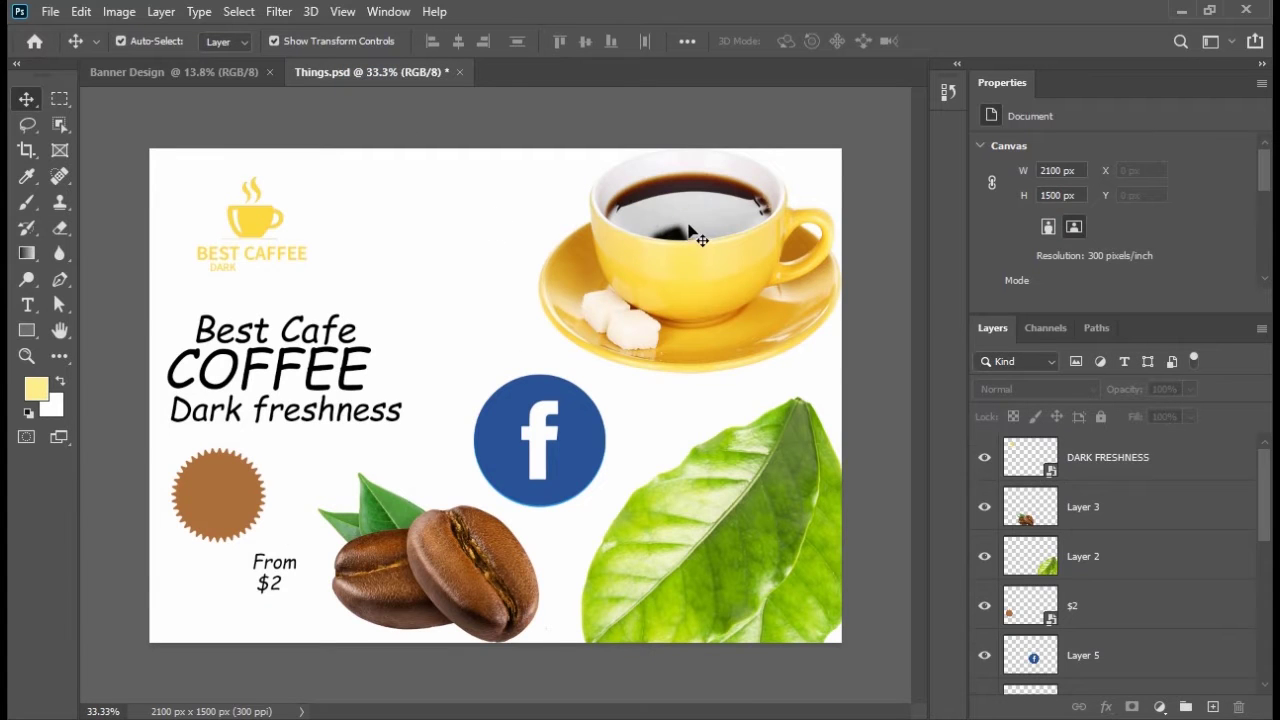
pyautogui.moveTo(690, 230); pyautogui.dragTo(513, 332)
pyautogui.moveTo(504, 278); pyautogui.dragTo(504, 234)
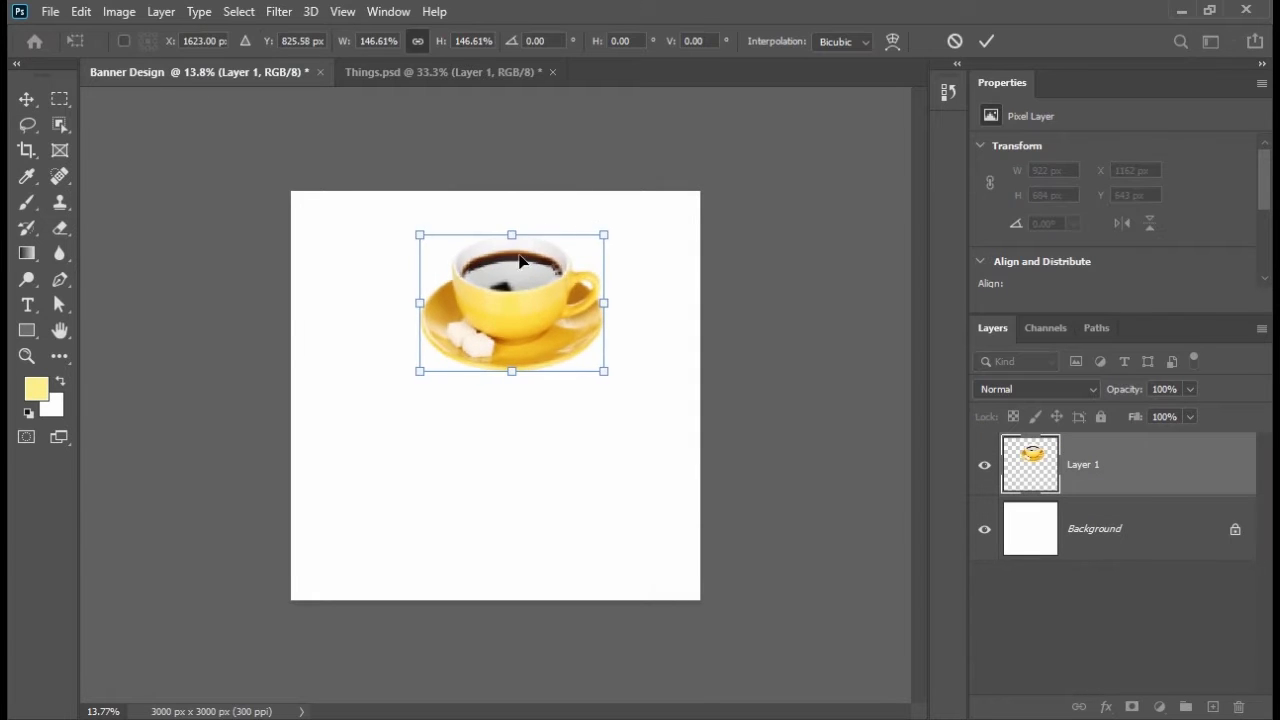
pyautogui.moveTo(540, 298); pyautogui.dragTo(576, 373)
pyautogui.moveTo(560, 441); pyautogui.dragTo(554, 505)
pyautogui.moveTo(563, 438)
pyautogui.mouseDown()
pyautogui.moveTo(577, 437)
pyautogui.moveTo(565, 437)
pyautogui.mouseUp()
pyautogui.click(27, 99)
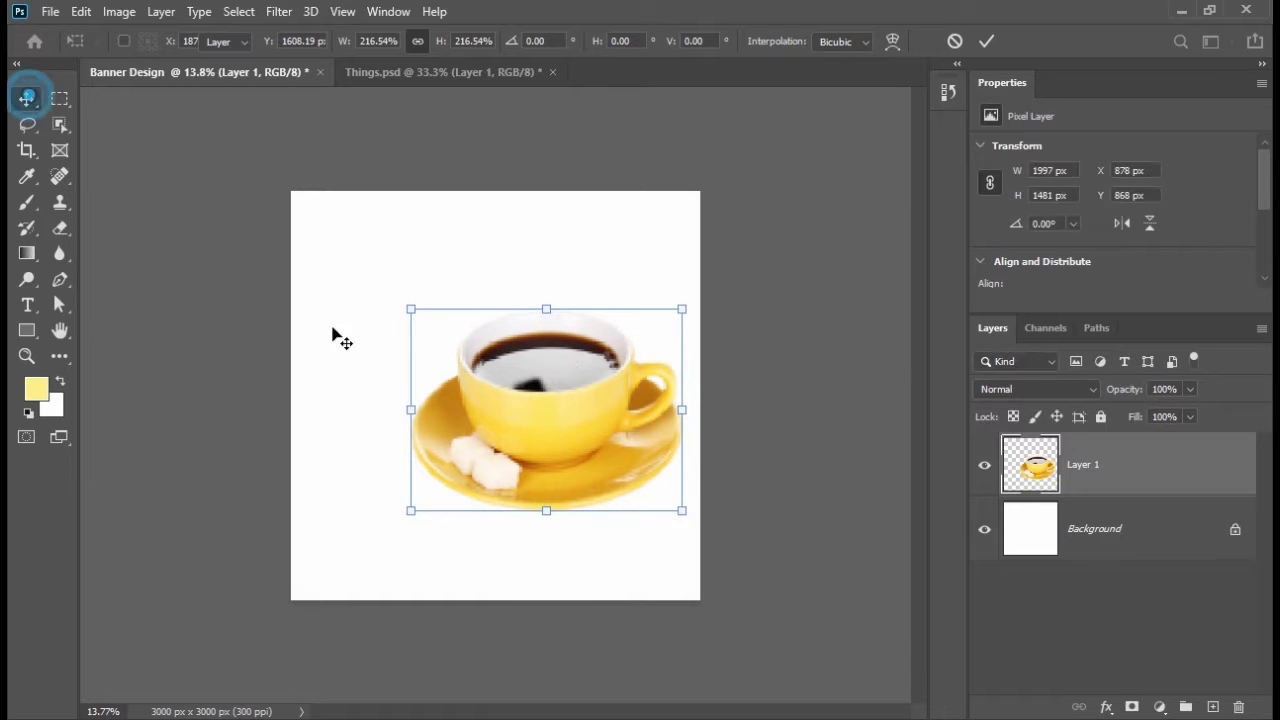
# Move the coffee cup up on the canvas to about Y 760 px
pyautogui.scroll(2, 514, 357)
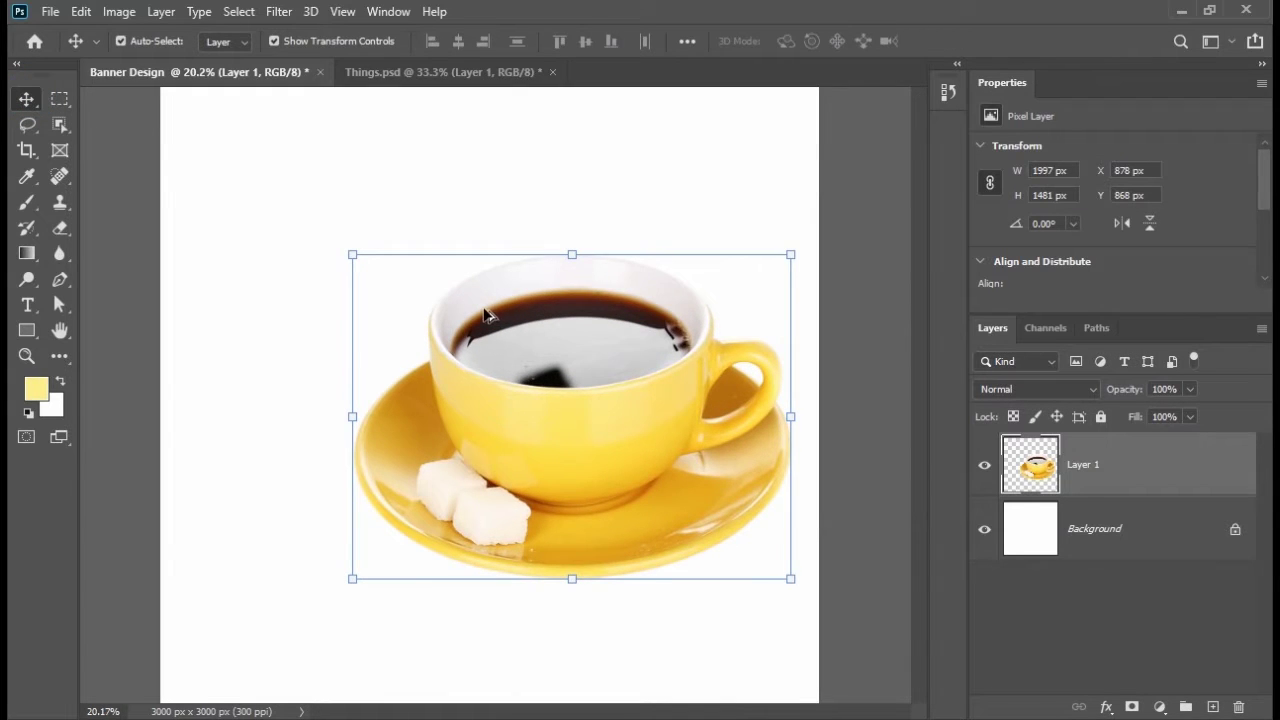
pyautogui.scroll(-1, 490, 314)
pyautogui.moveTo(590, 400); pyautogui.dragTo(588, 379)
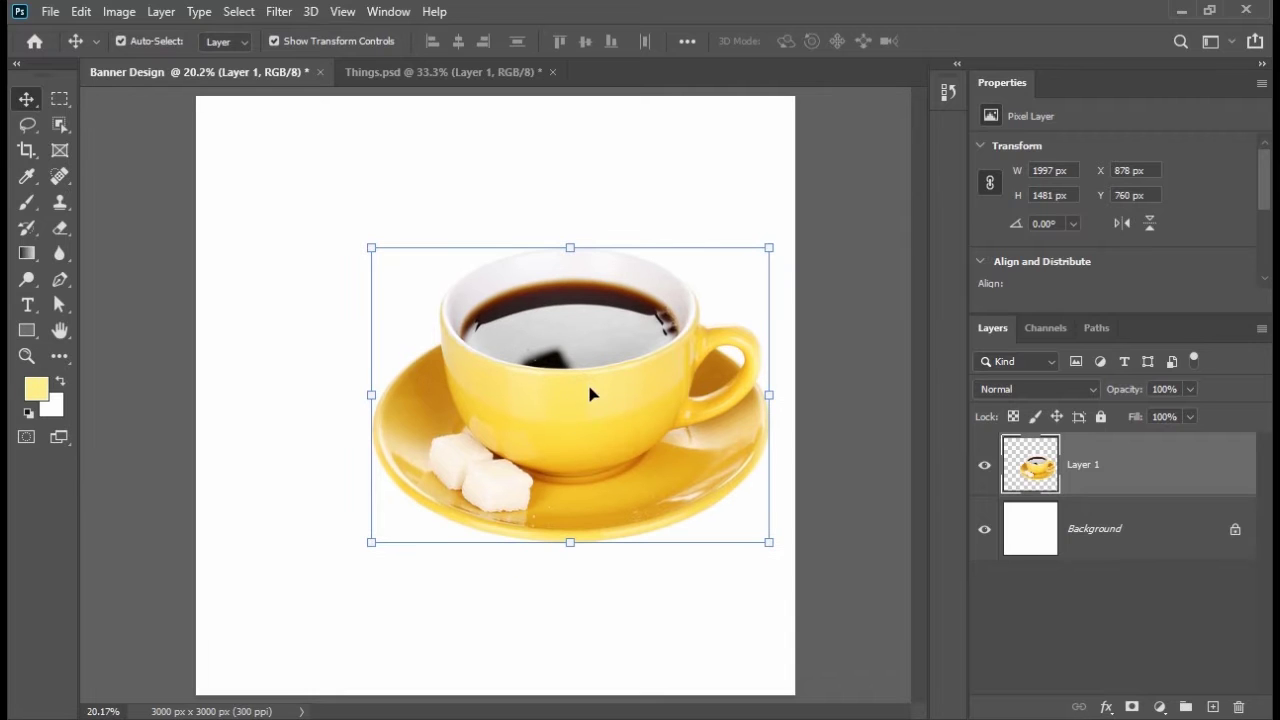
# Create a guide layout with one column, a 20 px gutter and 100 px margins on all four sides
pyautogui.click(341, 12)
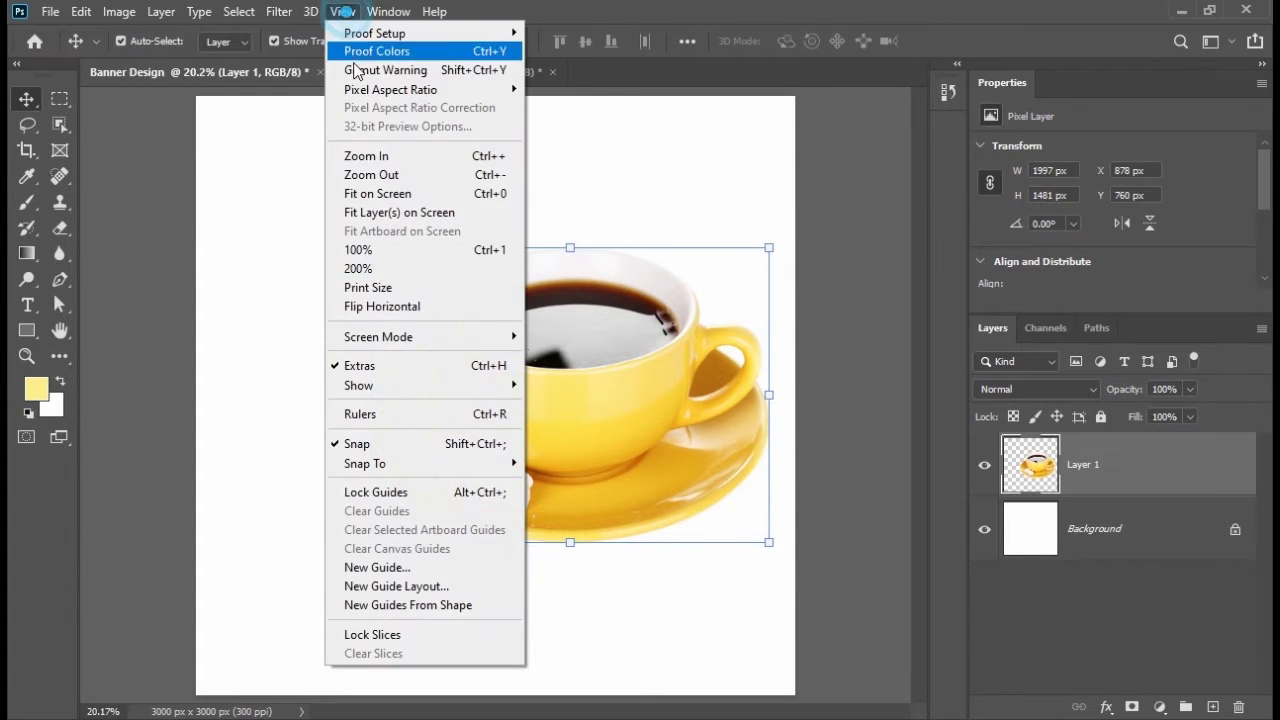
pyautogui.click(416, 590)
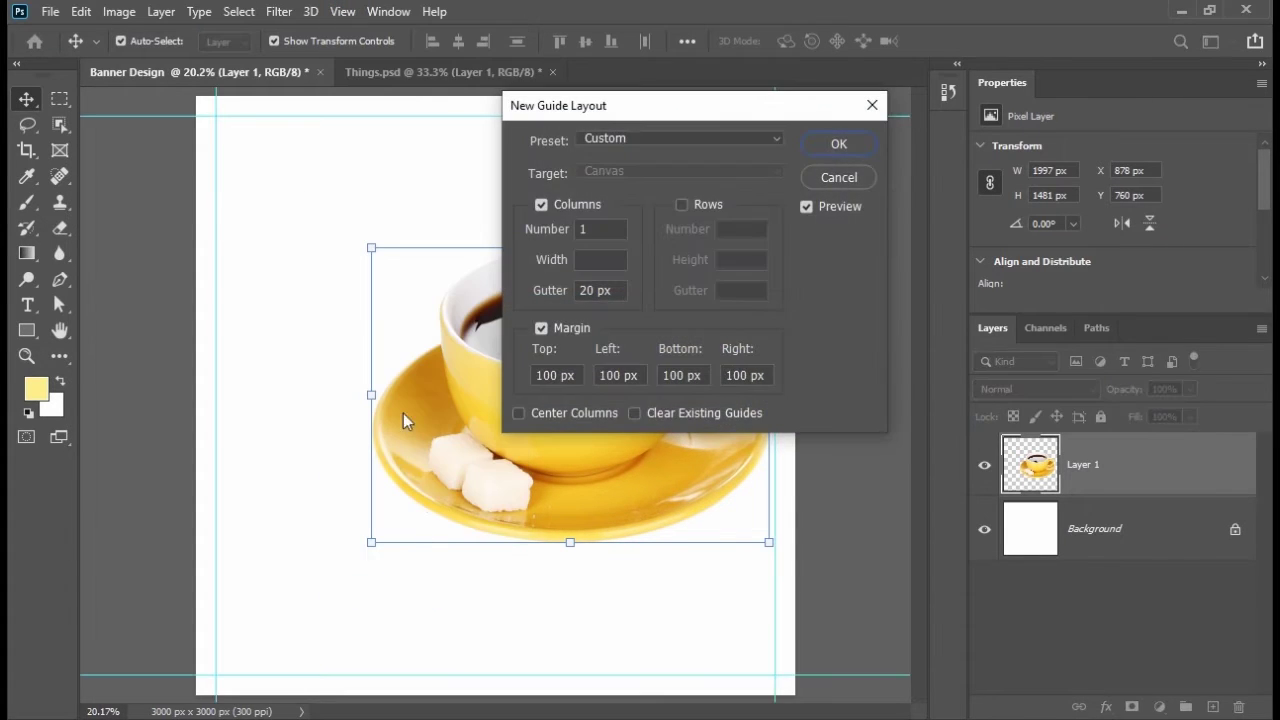
pyautogui.click(580, 227)
pyautogui.moveTo(609, 227); pyautogui.dragTo(483, 228)
pyautogui.moveTo(620, 290); pyautogui.dragTo(480, 302)
pyautogui.moveTo(579, 376); pyautogui.dragTo(457, 372)
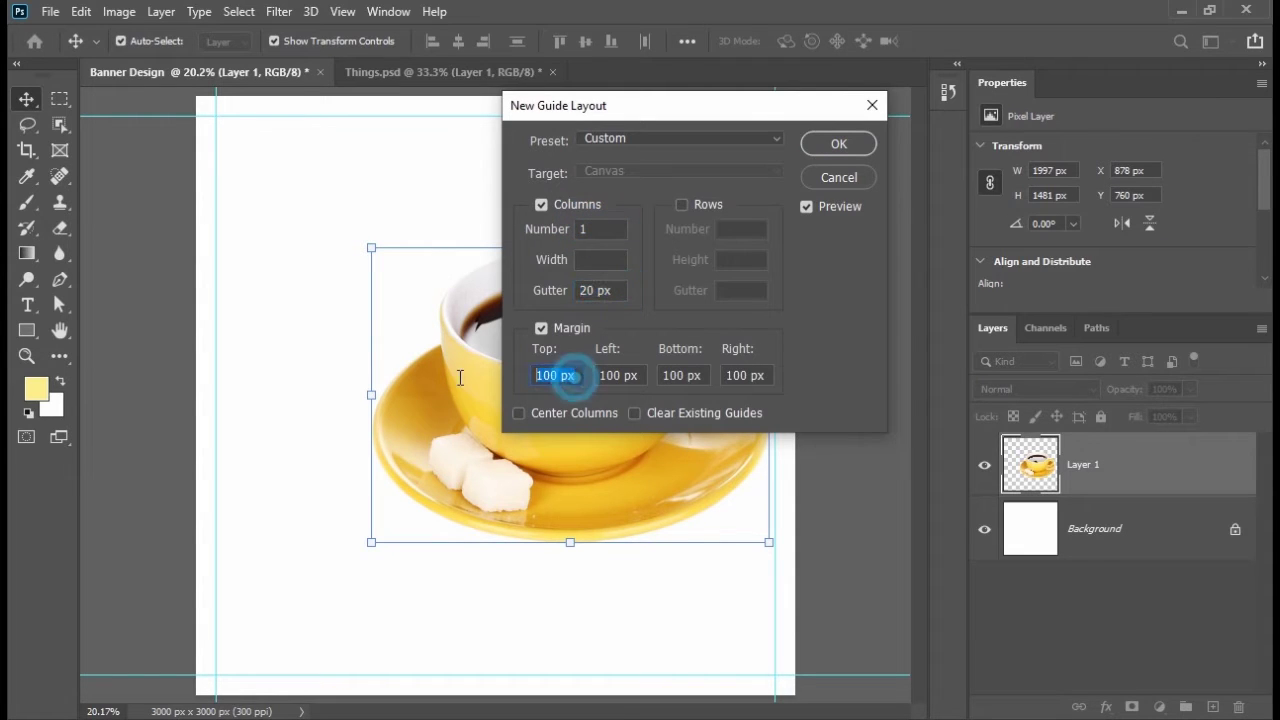
pyautogui.moveTo(641, 375); pyautogui.dragTo(547, 377)
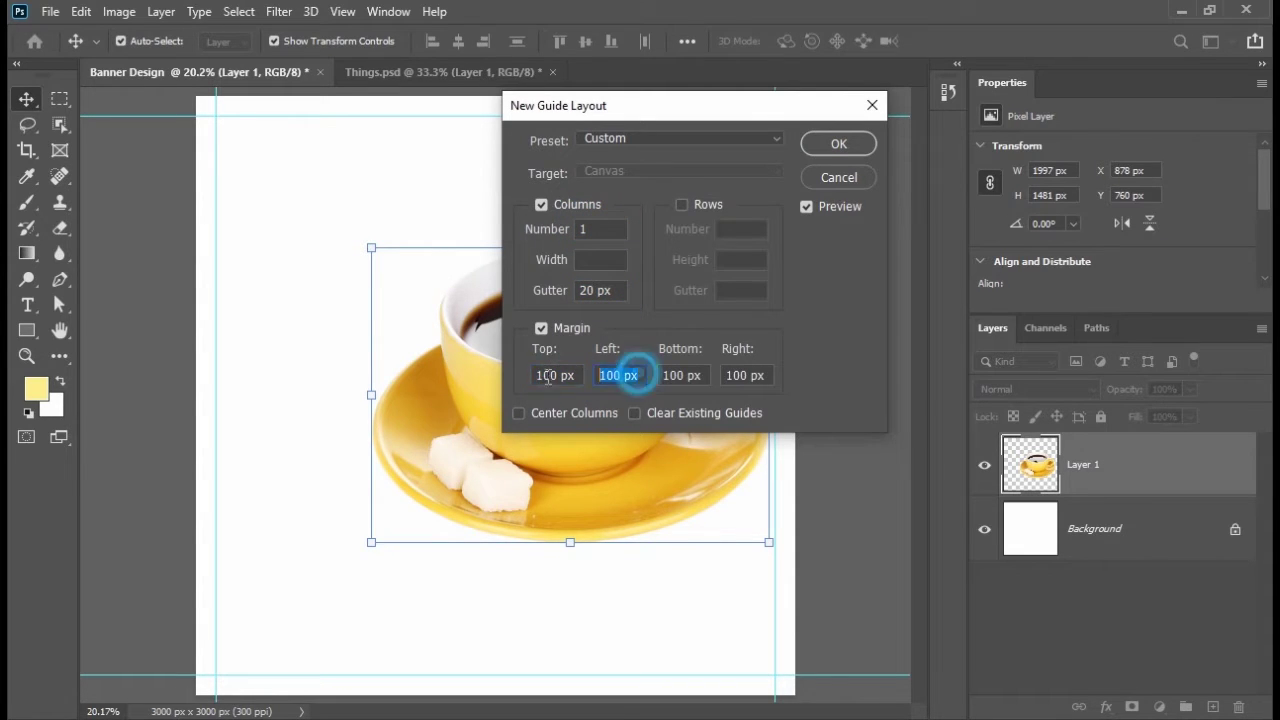
pyautogui.click(834, 146)
pyautogui.scroll(-1, 550, 279)
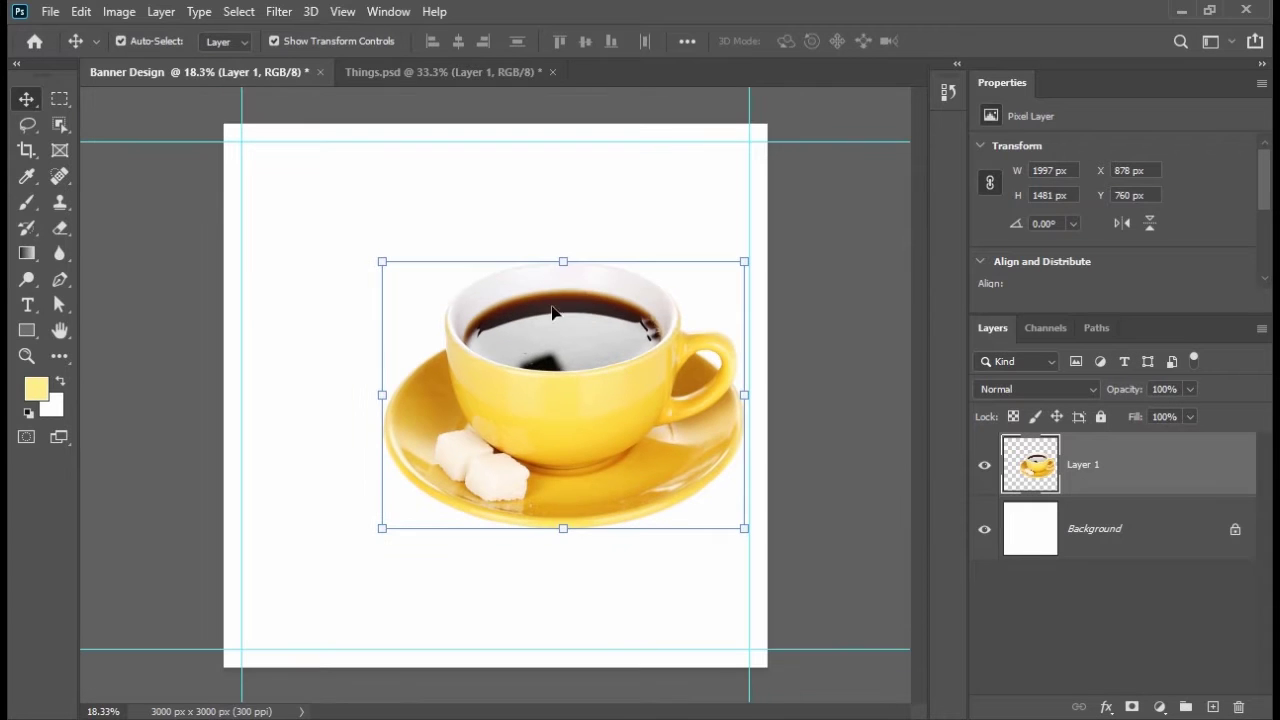
# Nudge the coffee cup toward the right margin guide, to X 928 px
pyautogui.click(184, 212)
pyautogui.click(591, 386)
pyautogui.press('Right')
pyautogui.press('Right')
pyautogui.press('Right')
pyautogui.press('Right')
pyautogui.press('Right')
pyautogui.press('Right')
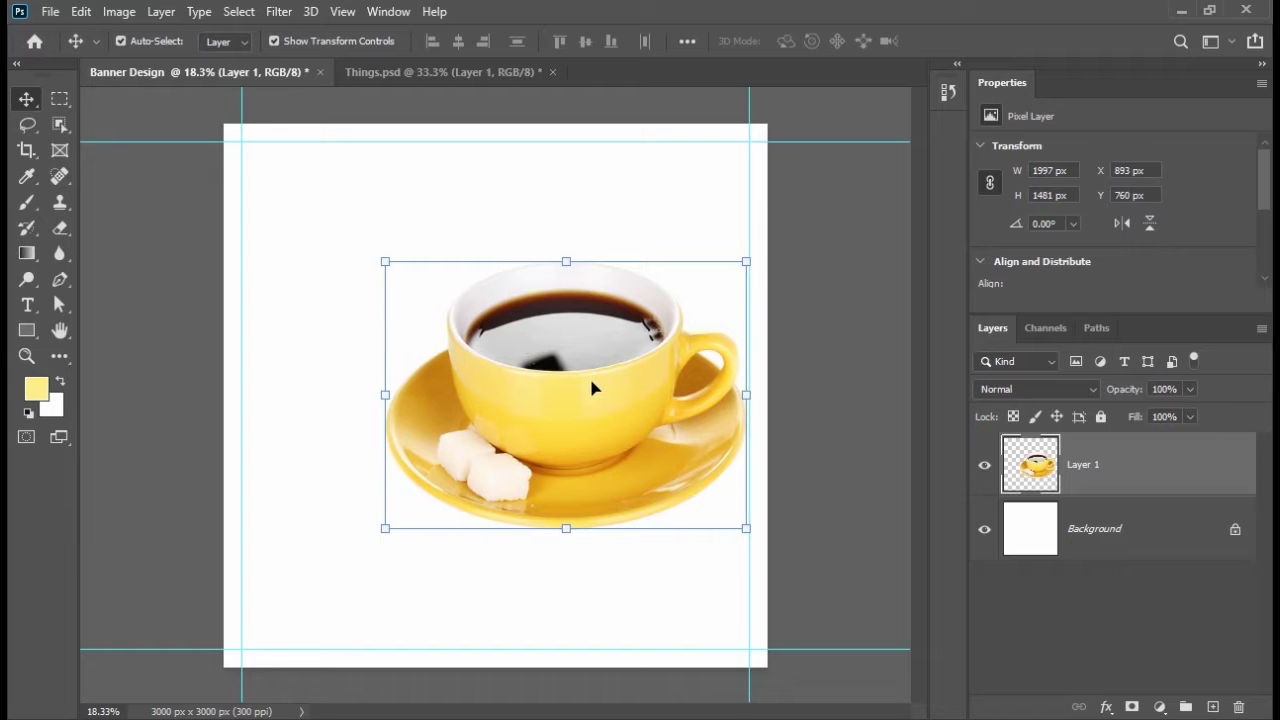
pyautogui.press('Right')
pyautogui.press('Right')
pyautogui.press('Right')
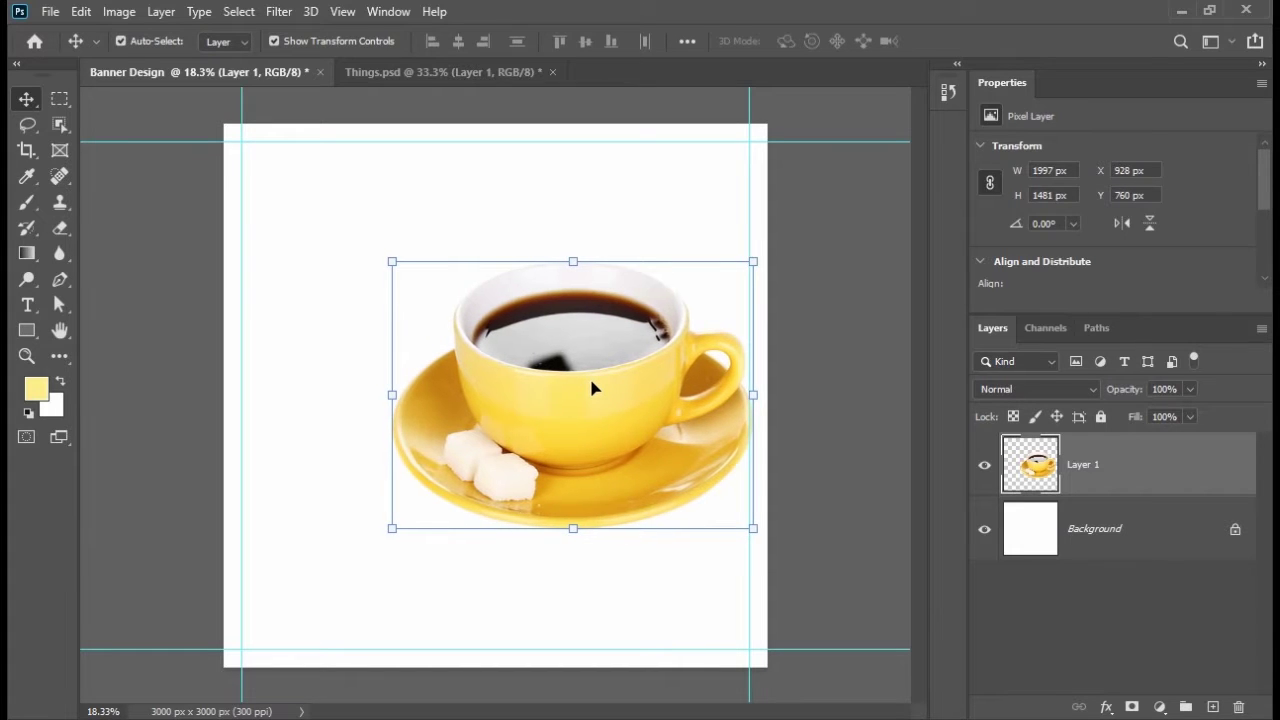
pyautogui.click(166, 209)
# Open the cup layer in the Camera Raw Filter, set Temperature to +15 and Highlights to -24, and adjust Clarity
pyautogui.click(540, 334)
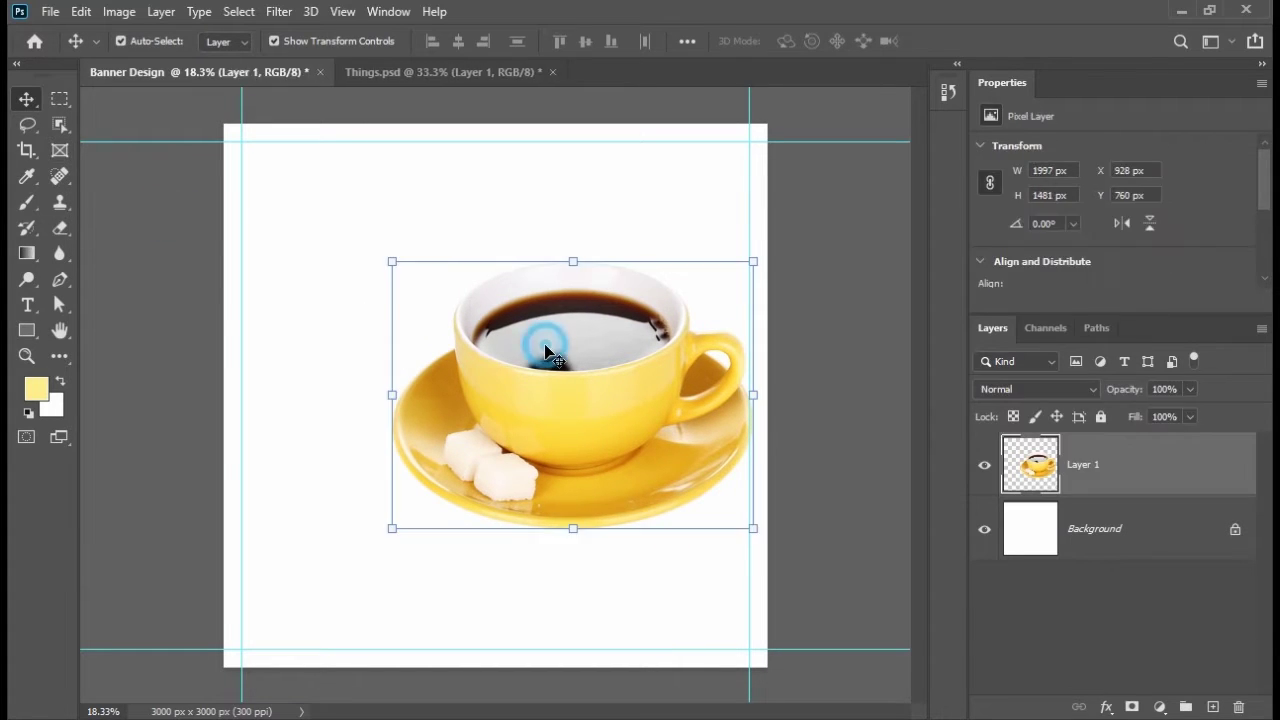
pyautogui.click(279, 11)
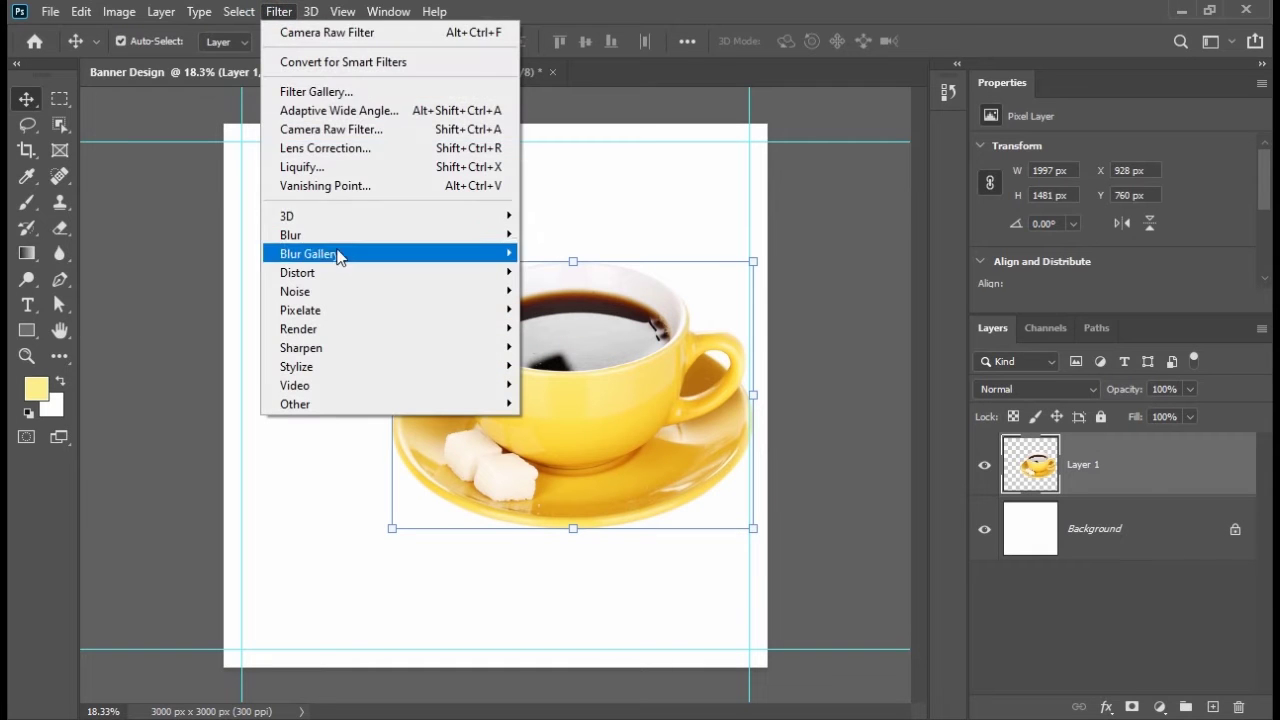
pyautogui.click(340, 130)
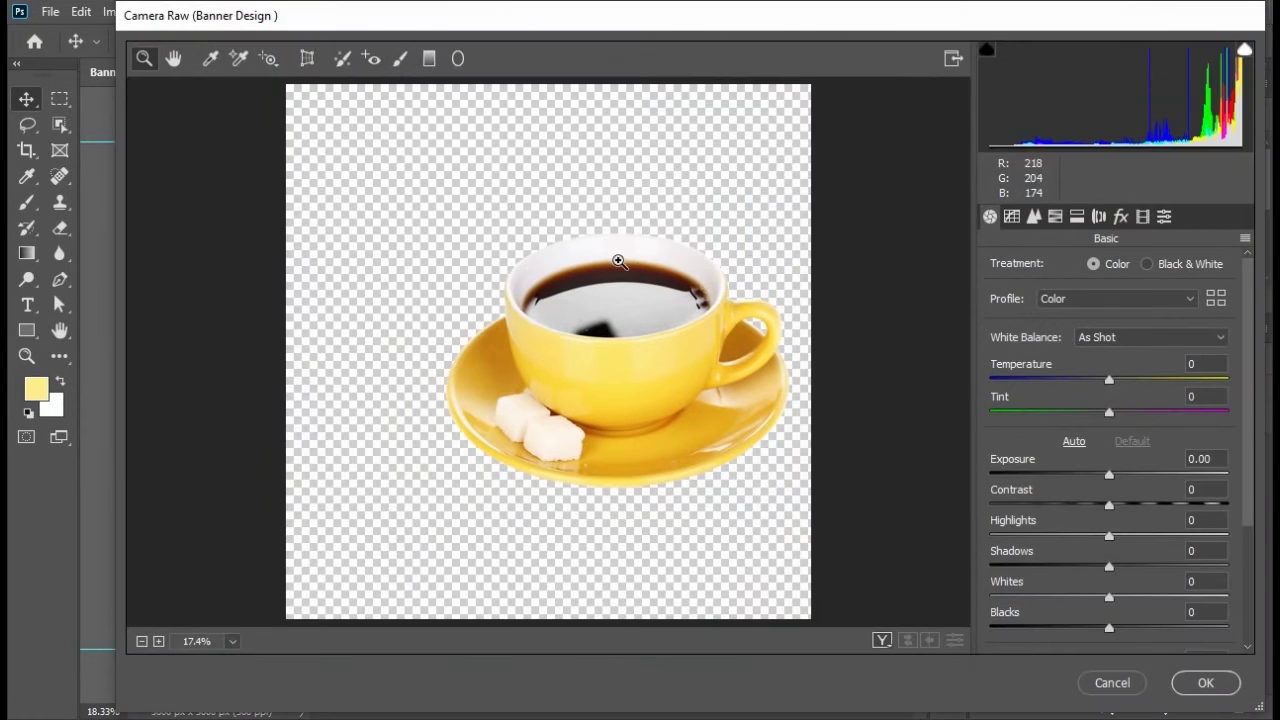
pyautogui.click(645, 300)
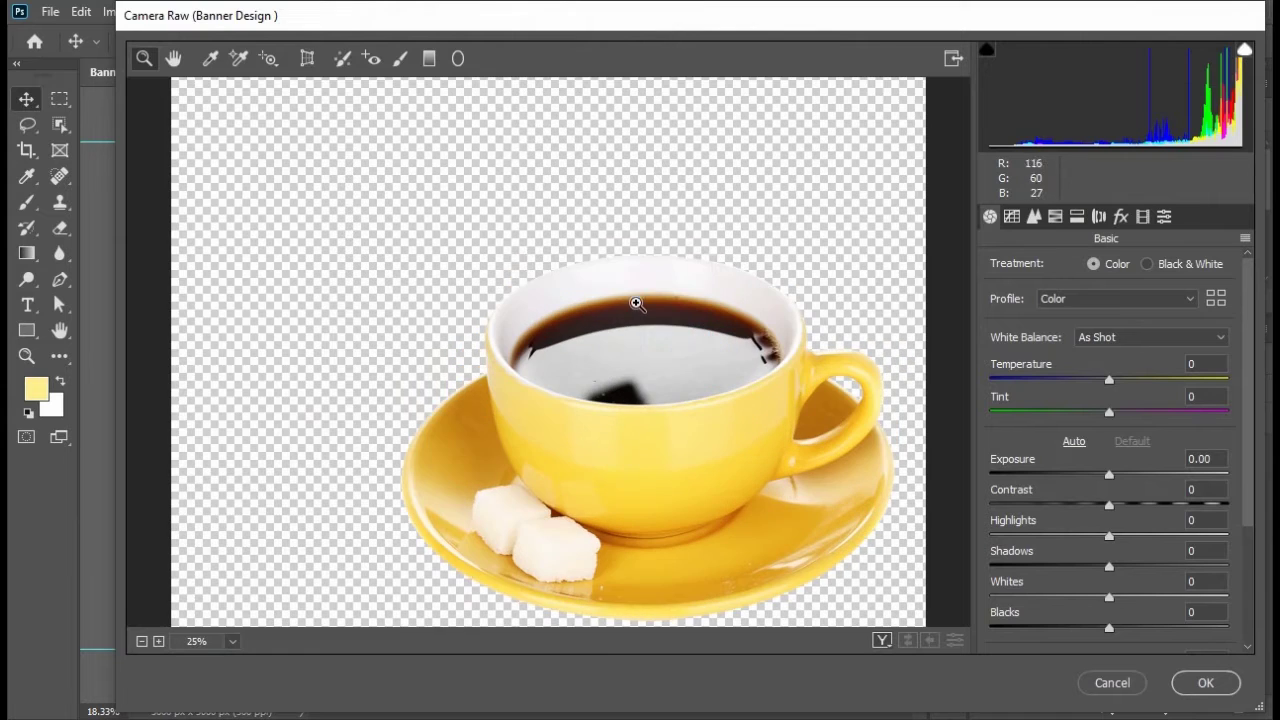
pyautogui.moveTo(672, 362); pyautogui.dragTo(580, 275)
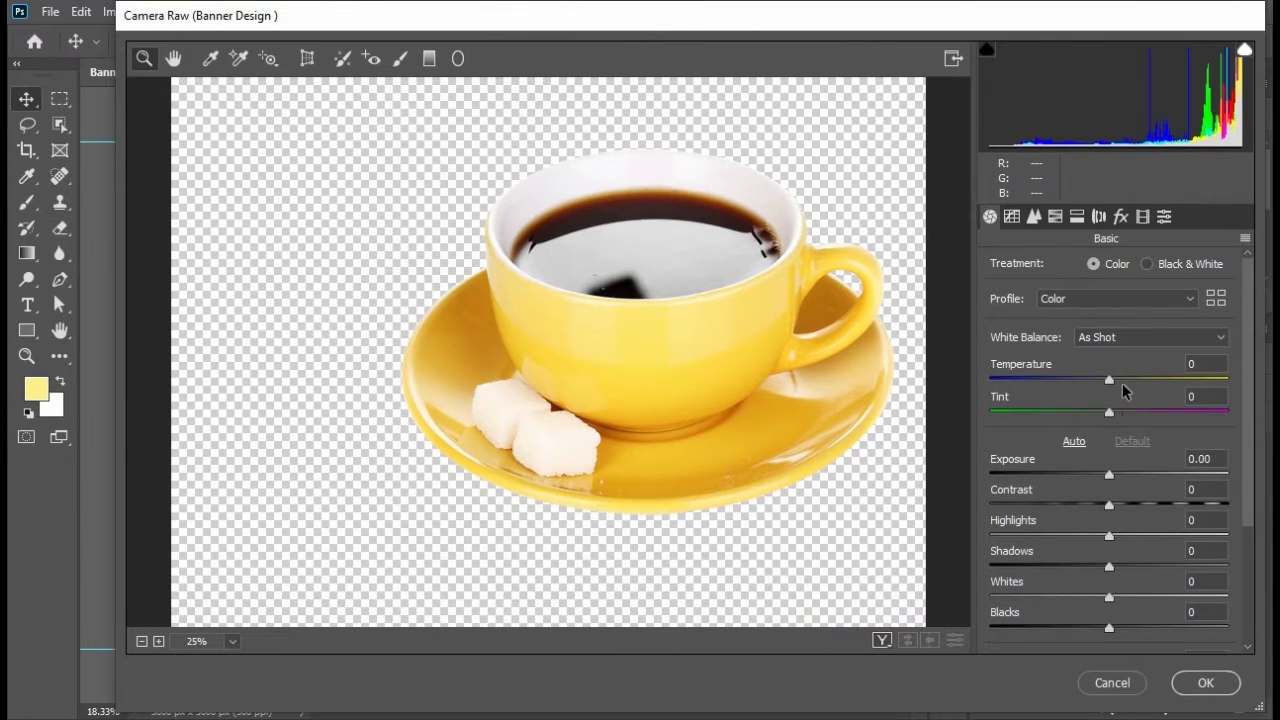
pyautogui.moveTo(1113, 368); pyautogui.dragTo(1127, 368)
pyautogui.scroll(-1, 1083, 415)
pyautogui.moveTo(1108, 484); pyautogui.dragTo(1120, 528)
pyautogui.scroll(-2, 1080, 457)
pyautogui.scroll(-1, 1117, 462)
pyautogui.scroll(3, 1050, 360)
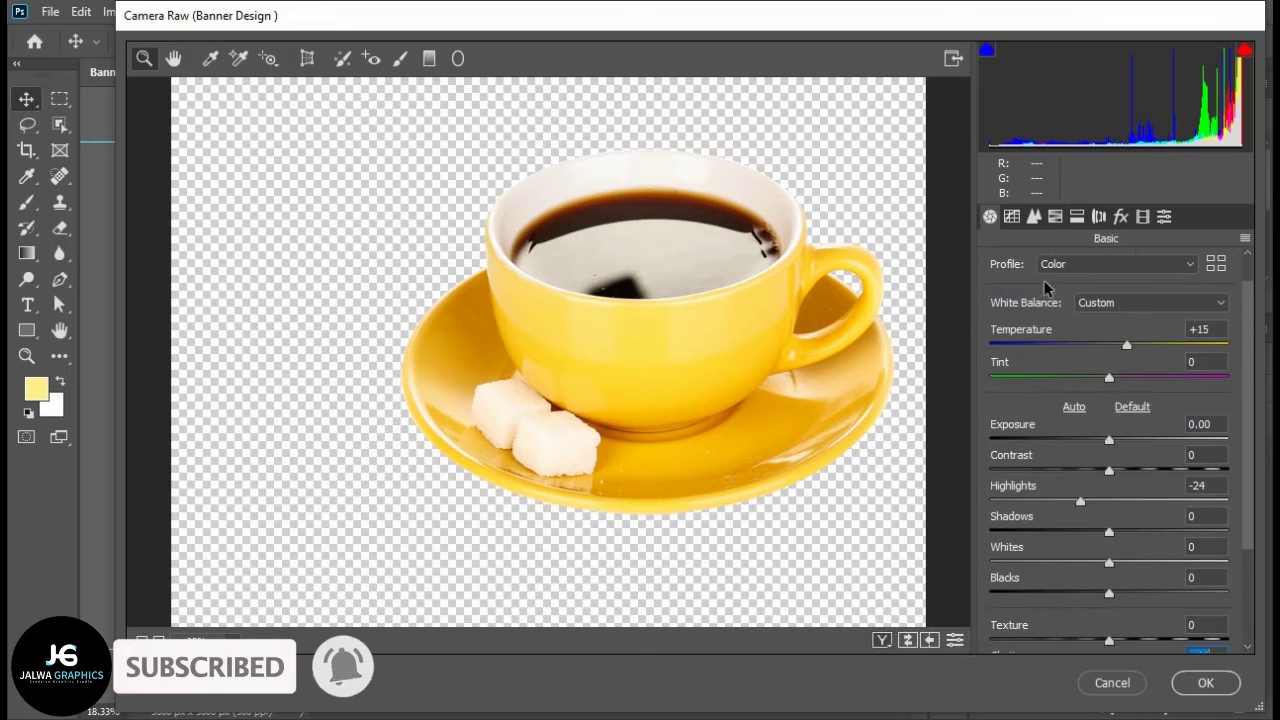
# Raise the sharpening amount for the cup and apply the Camera Raw filter
pyautogui.click(1035, 220)
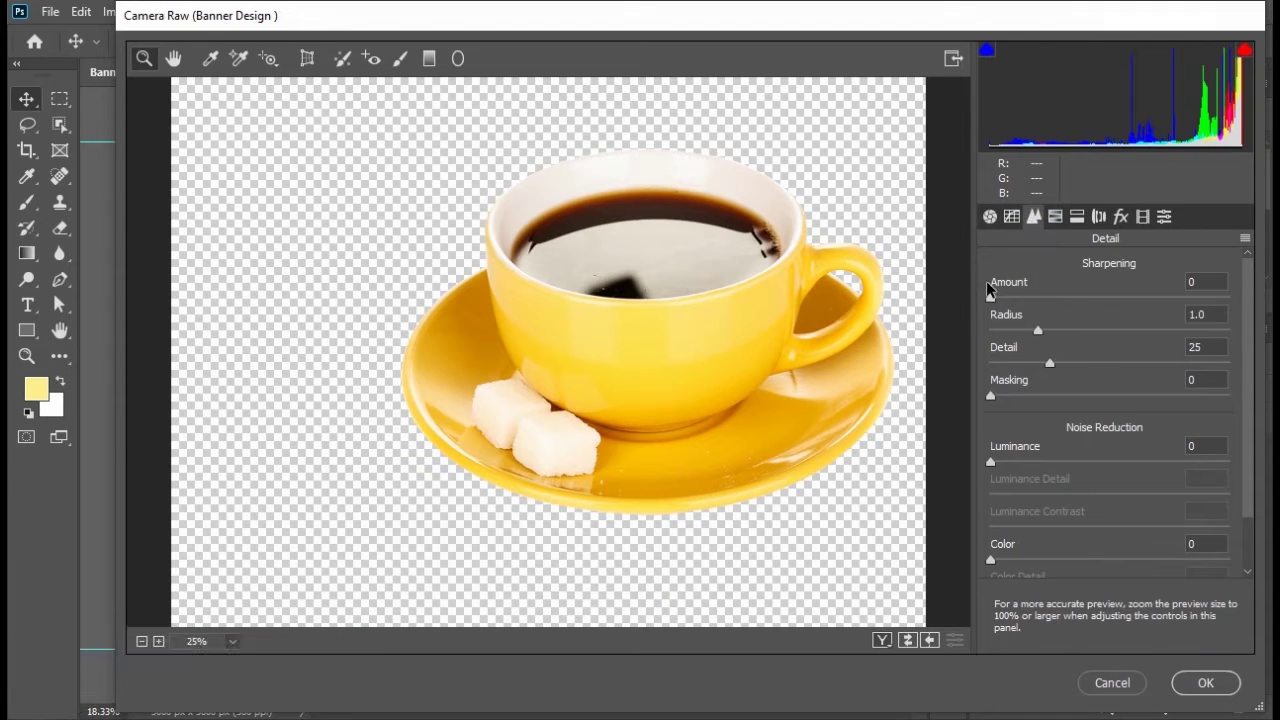
pyautogui.moveTo(995, 292); pyautogui.dragTo(1073, 292)
pyautogui.click(1204, 684)
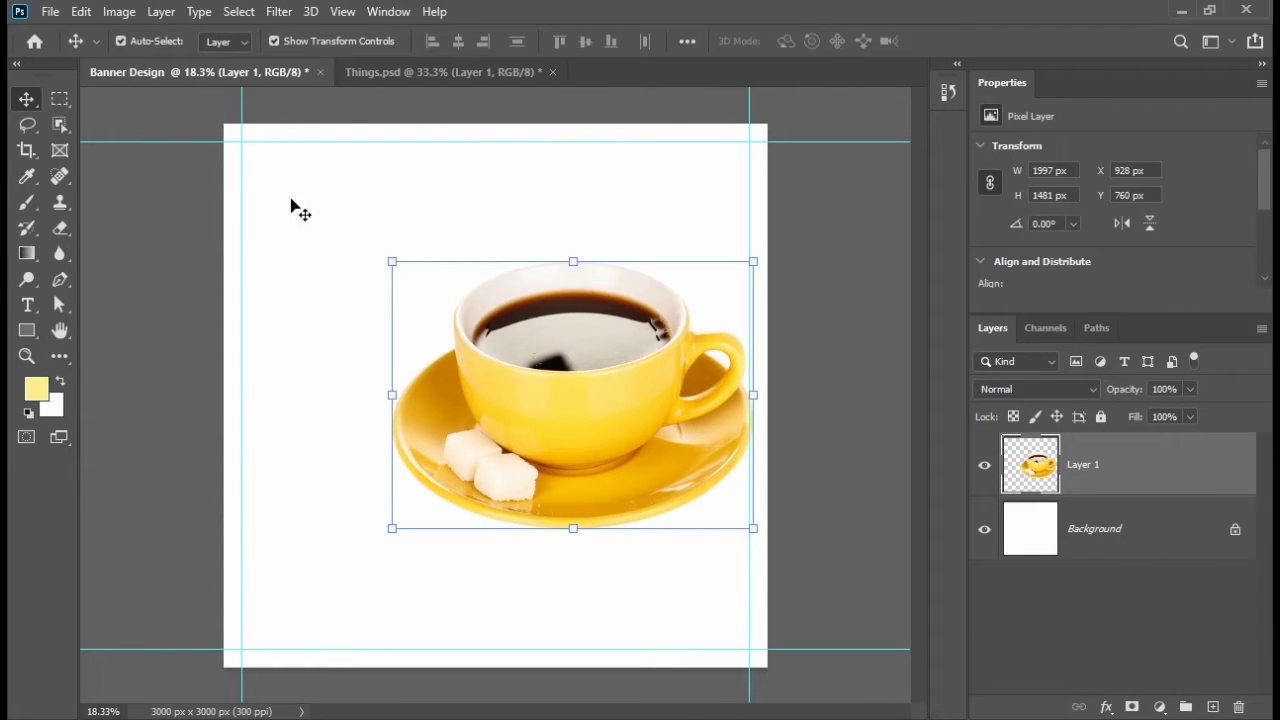
# Bring the green leaf from Things.psd into the banner's upper-right corner, rotated 15° and scaled to about 145%
pyautogui.moveTo(291, 205); pyautogui.dragTo(706, 242)
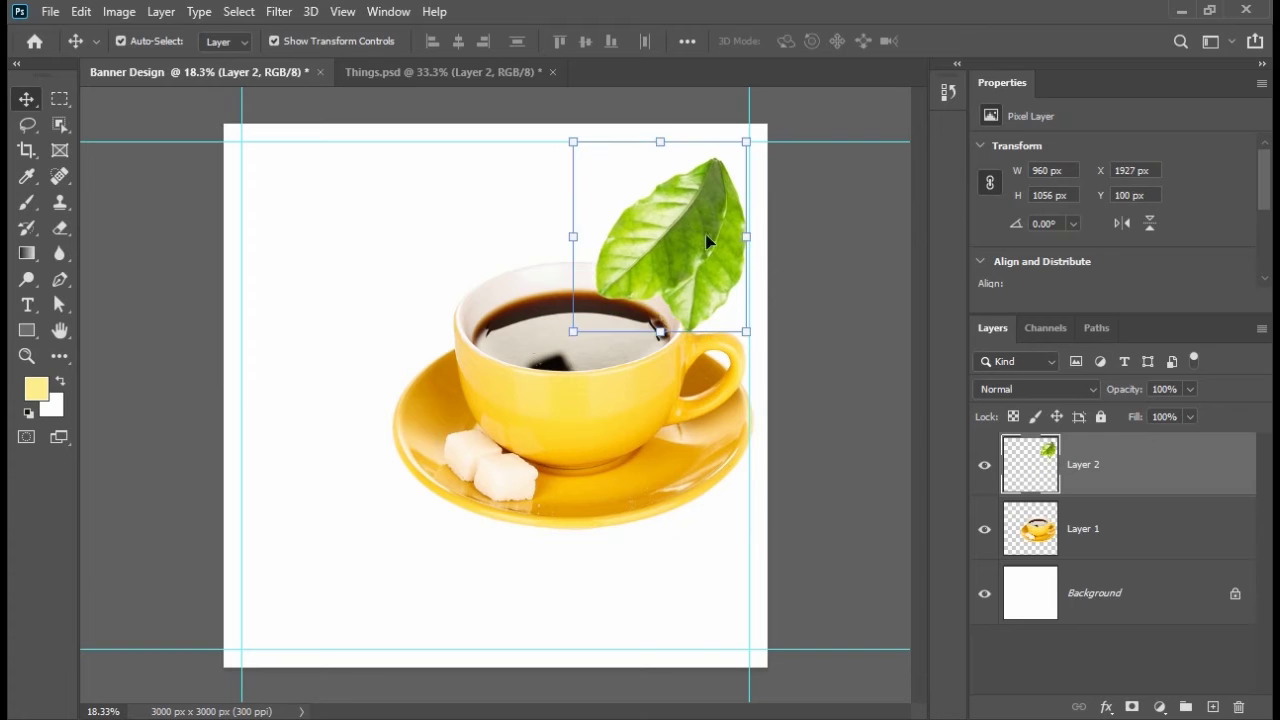
pyautogui.moveTo(760, 341); pyautogui.dragTo(850, 88)
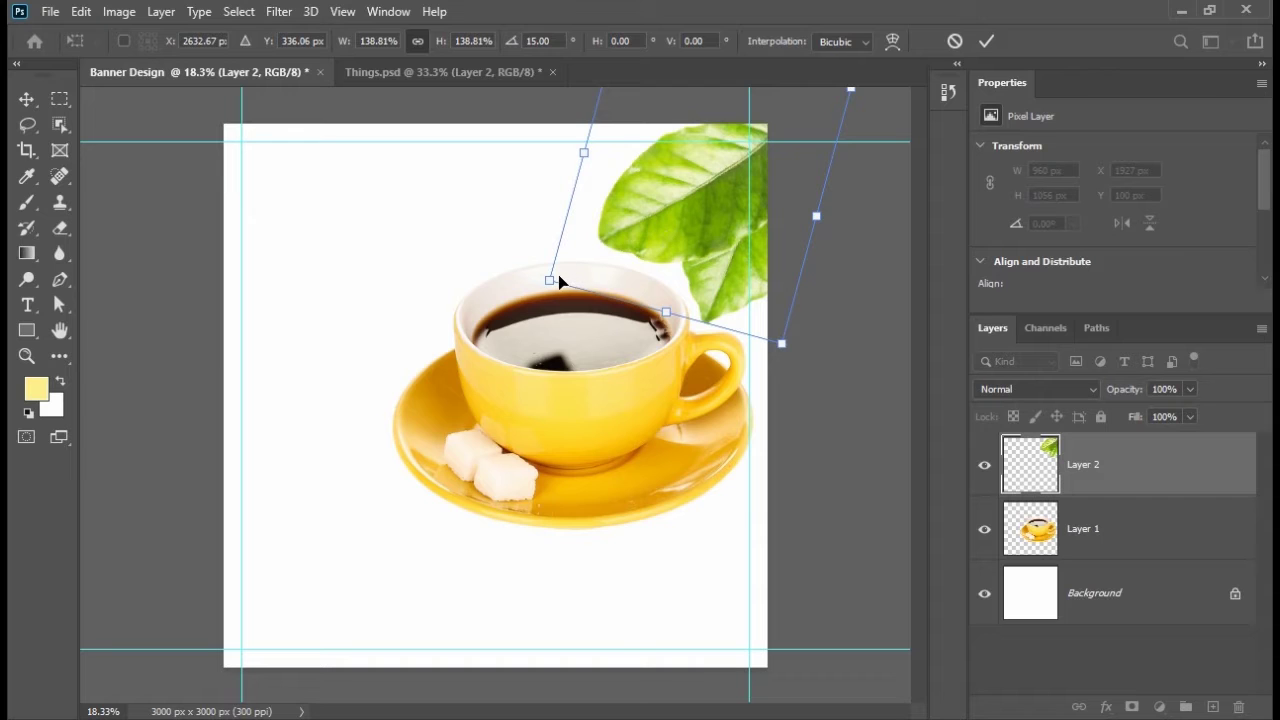
pyautogui.moveTo(549, 279); pyautogui.dragTo(524, 286)
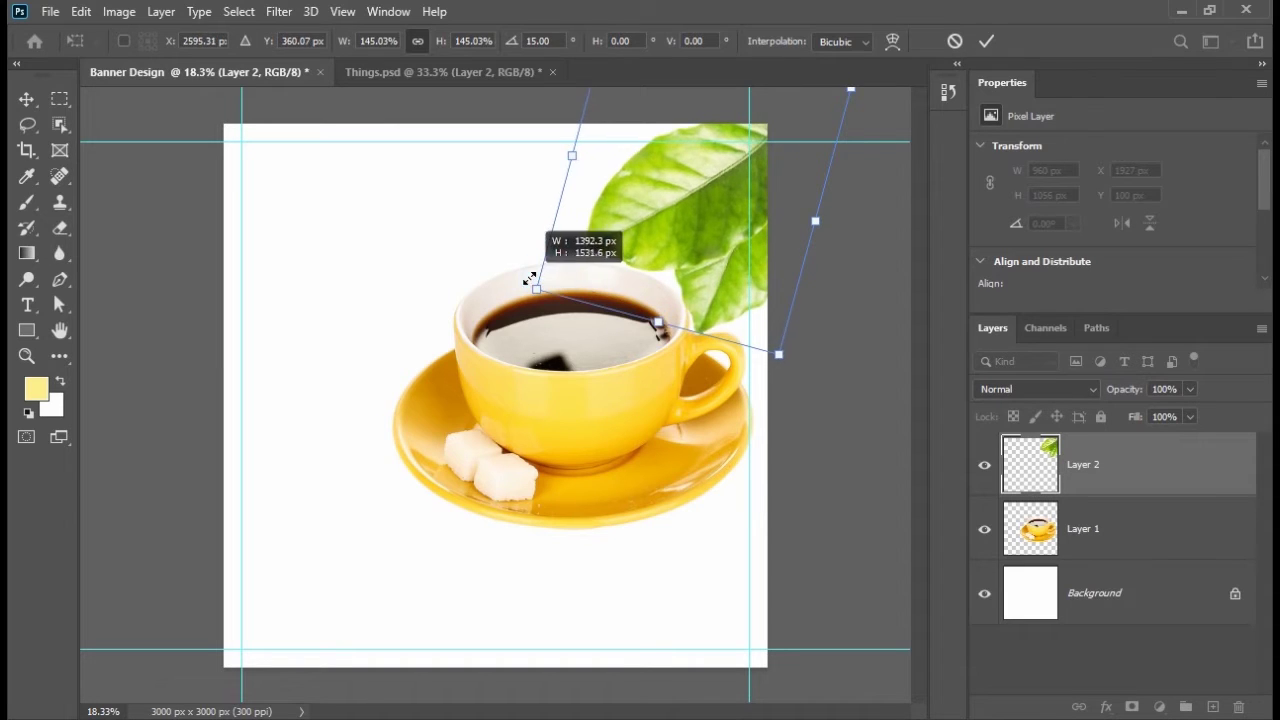
pyautogui.moveTo(690, 220); pyautogui.dragTo(674, 212)
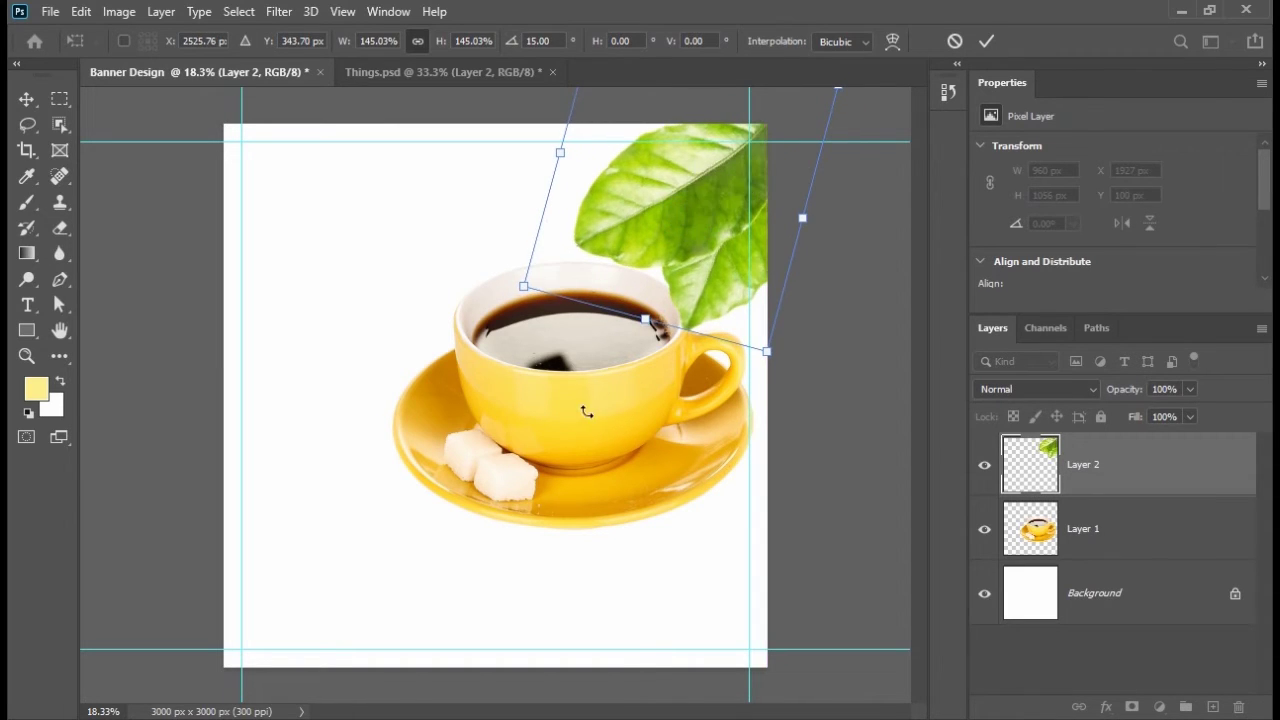
pyautogui.click(27, 98)
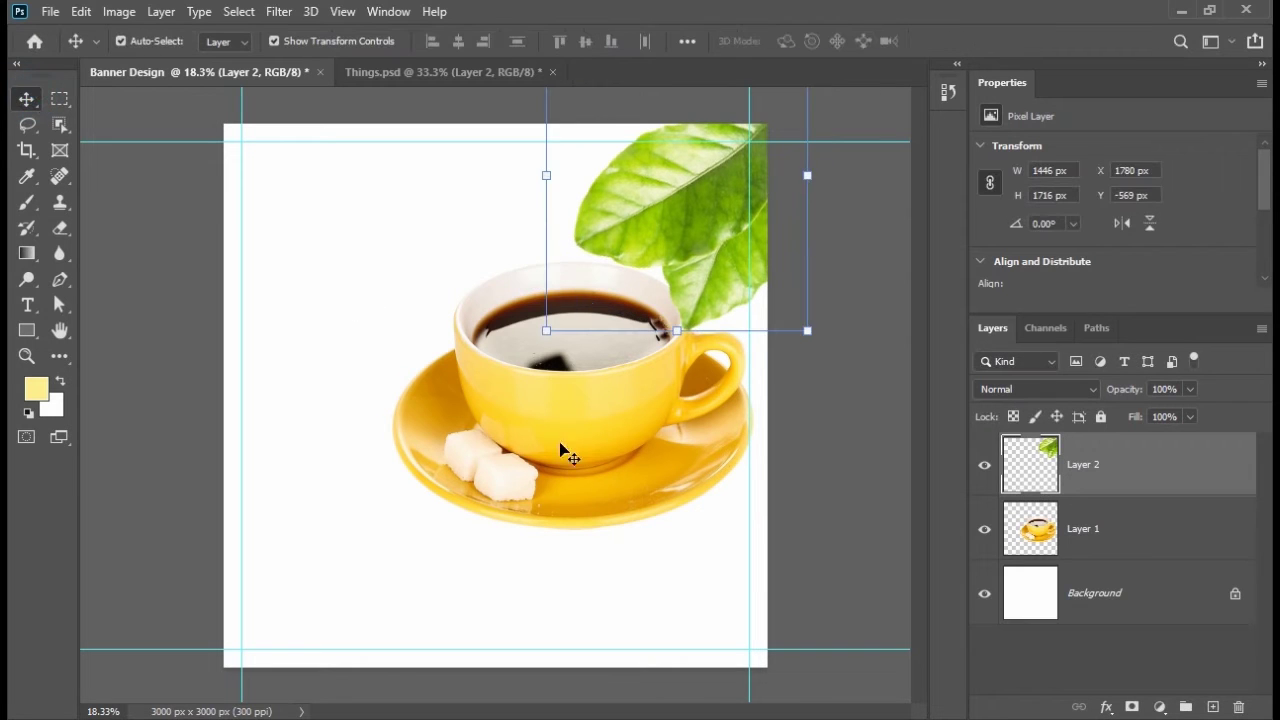
# Move the coffee cup down to about X 903, Y 989 px, and enlarge the green leaf to about 104%
pyautogui.moveTo(594, 440); pyautogui.dragTo(592, 489)
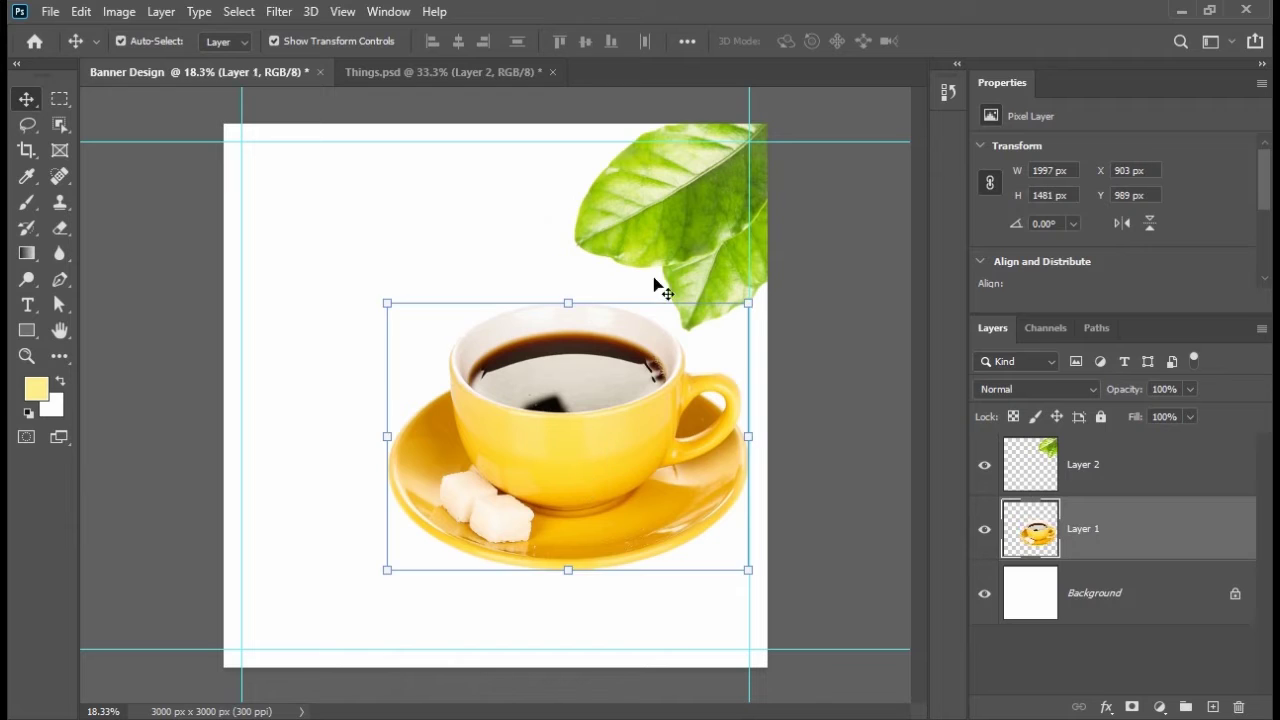
pyautogui.click(664, 206)
pyautogui.moveTo(548, 331); pyautogui.dragTo(534, 343)
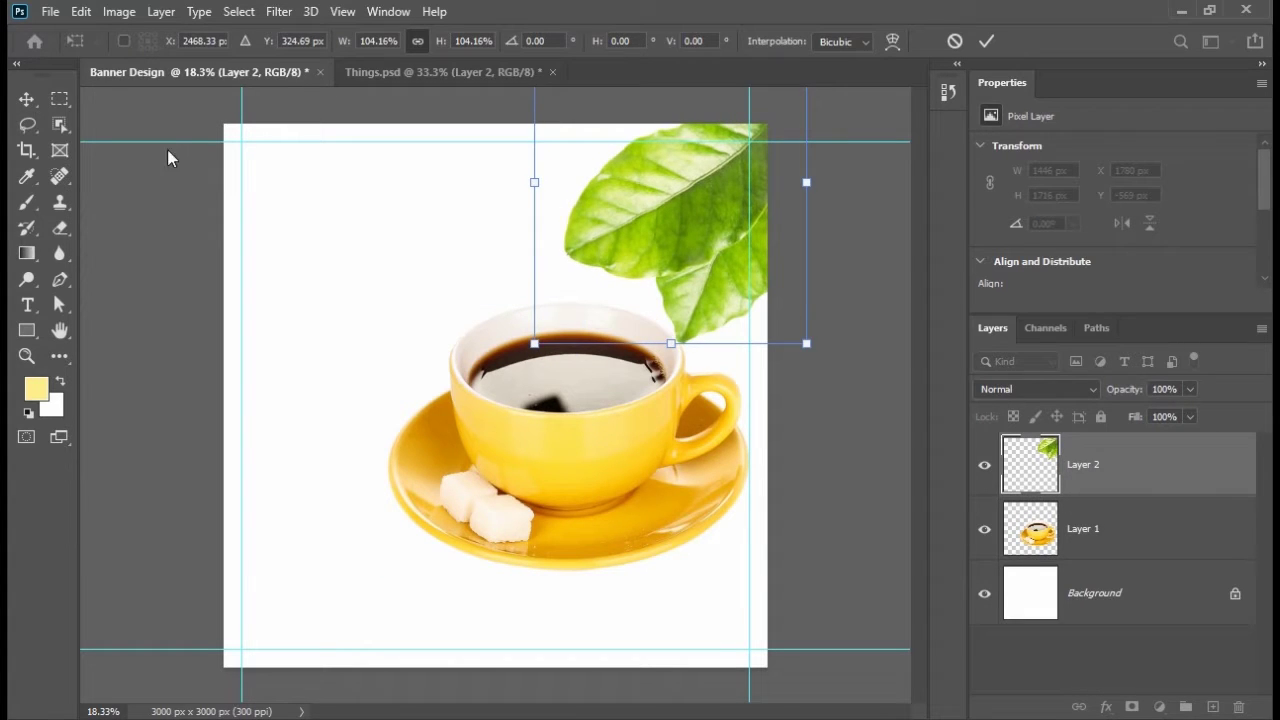
pyautogui.click(26, 98)
# Open the leaf layer in the Camera Raw Filter and set Temperature to +3, Tint to -8, Highlights to +18 and Clarity to +12
pyautogui.click(278, 14)
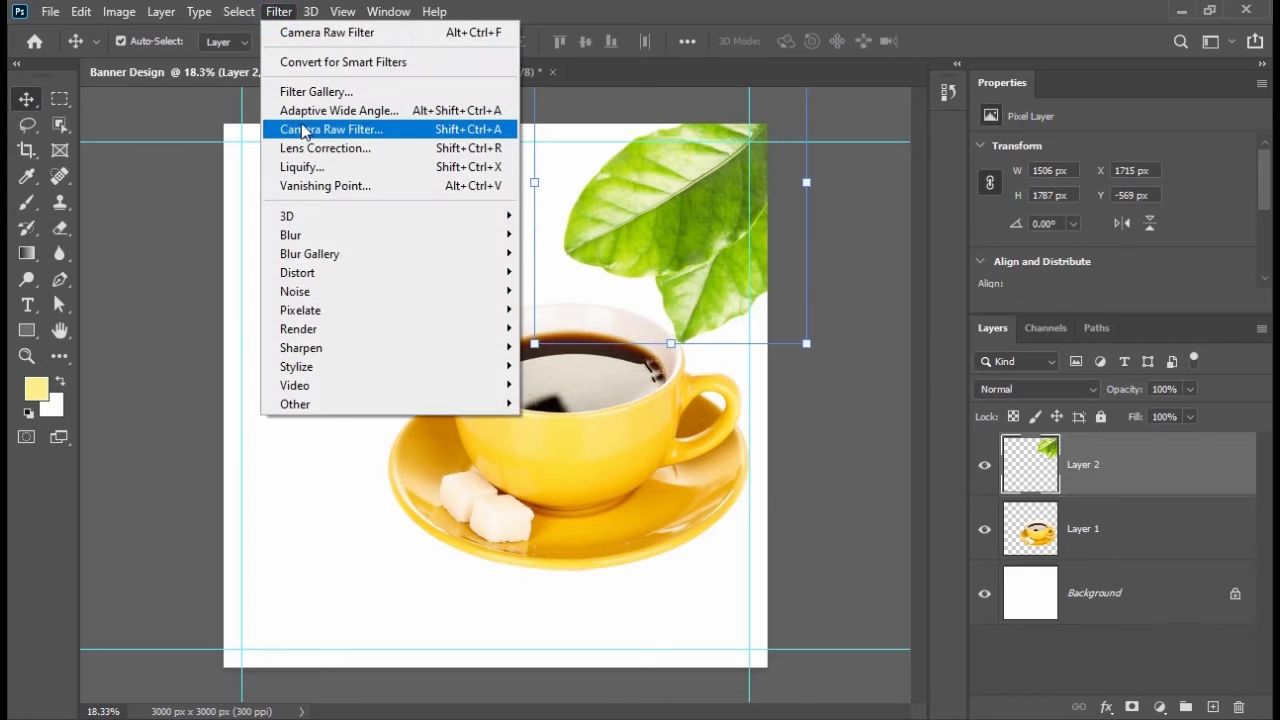
pyautogui.click(315, 128)
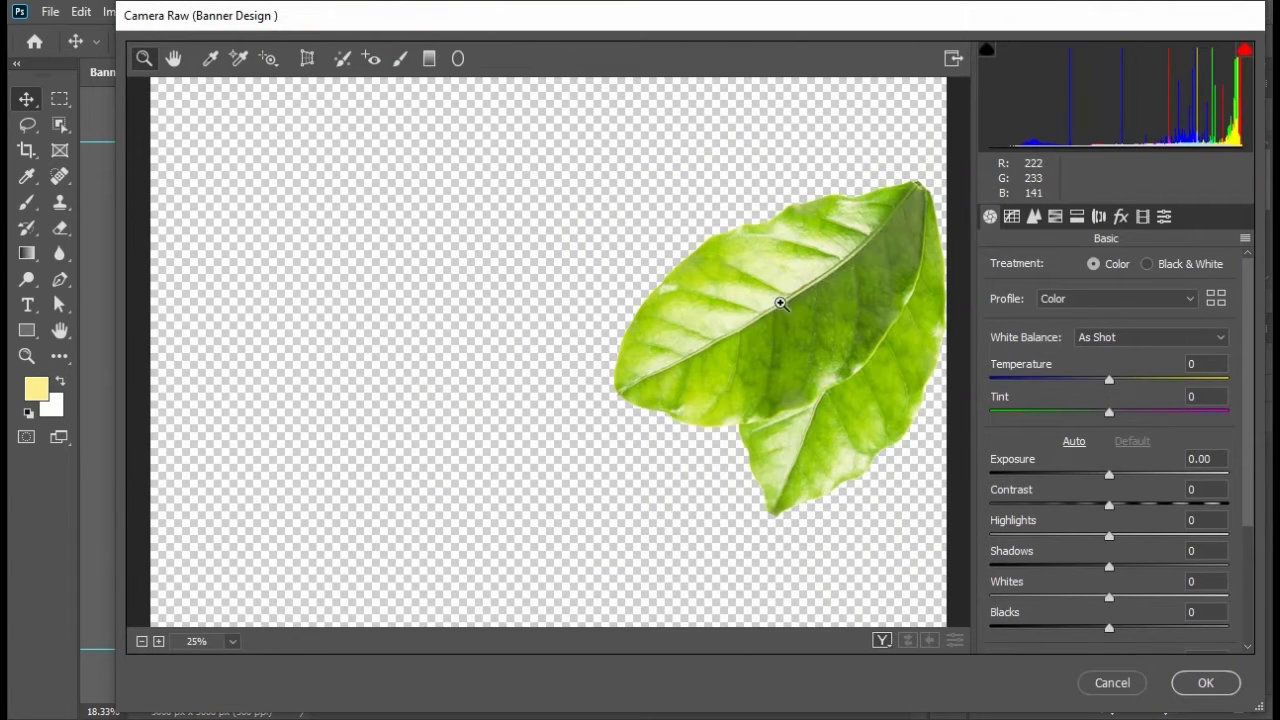
pyautogui.click(1108, 407)
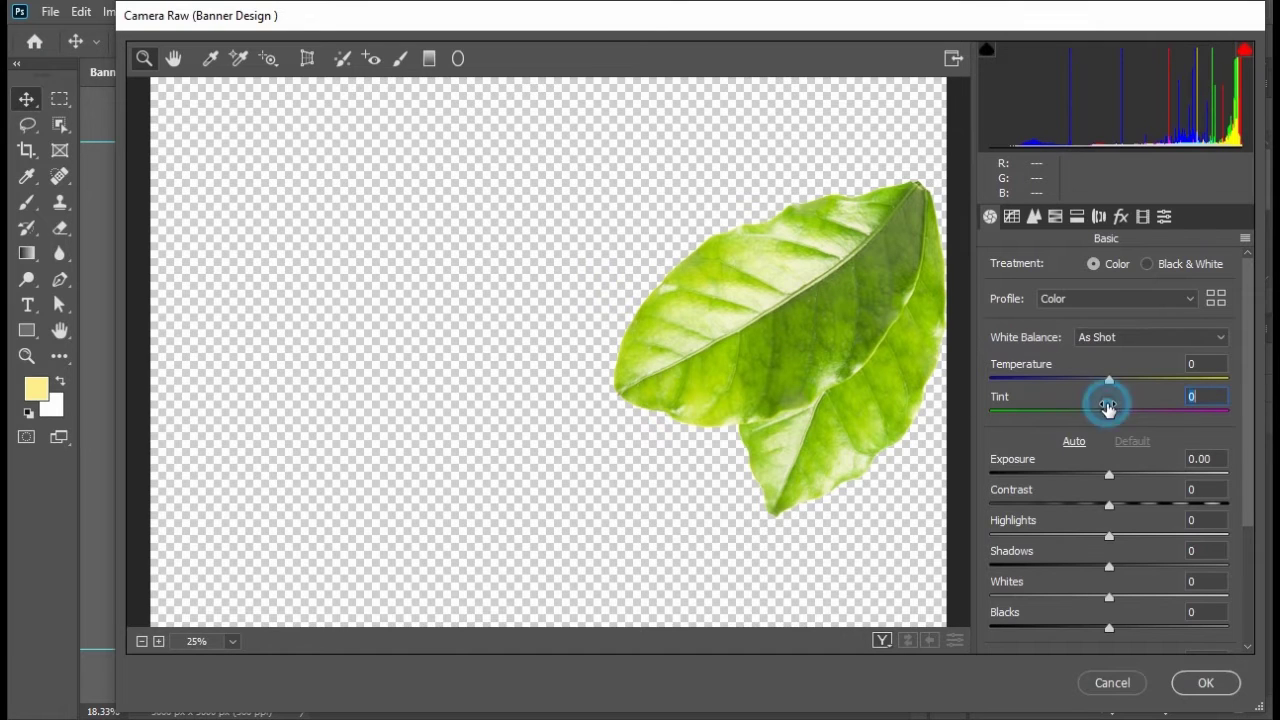
pyautogui.moveTo(1114, 369); pyautogui.dragTo(1117, 374)
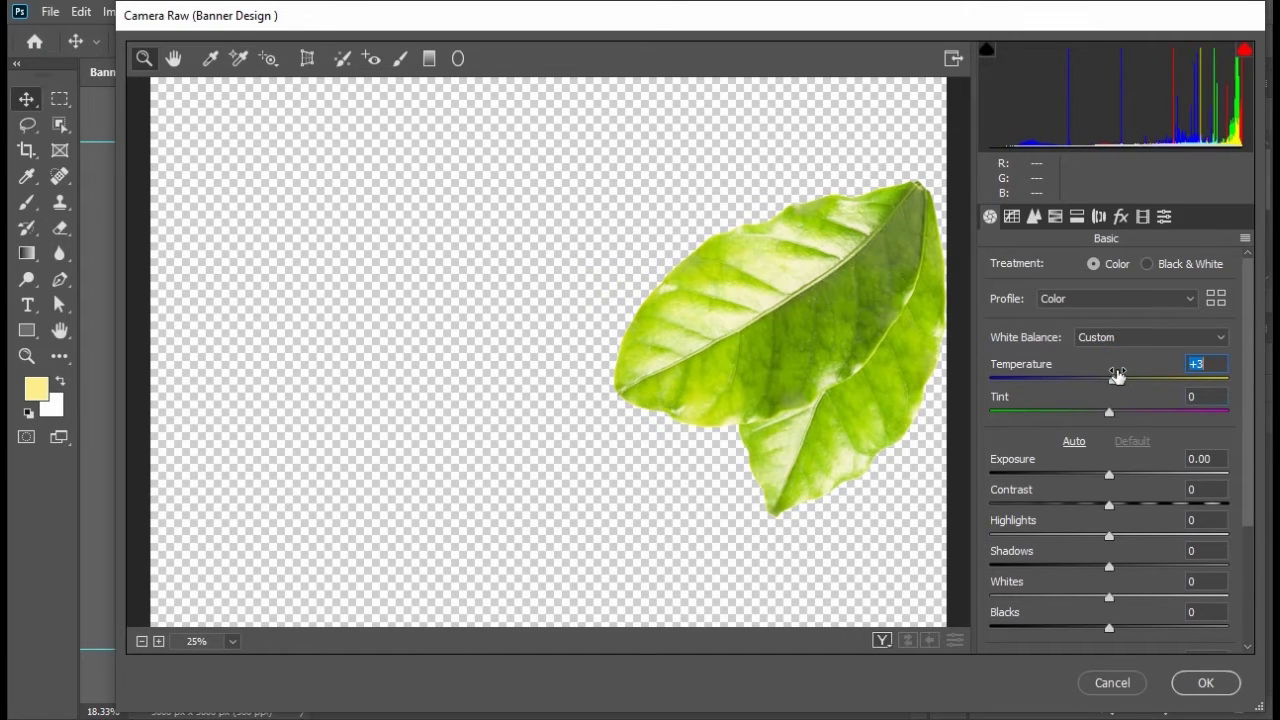
pyautogui.moveTo(1108, 418); pyautogui.dragTo(1130, 390)
pyautogui.scroll(-3, 1075, 455)
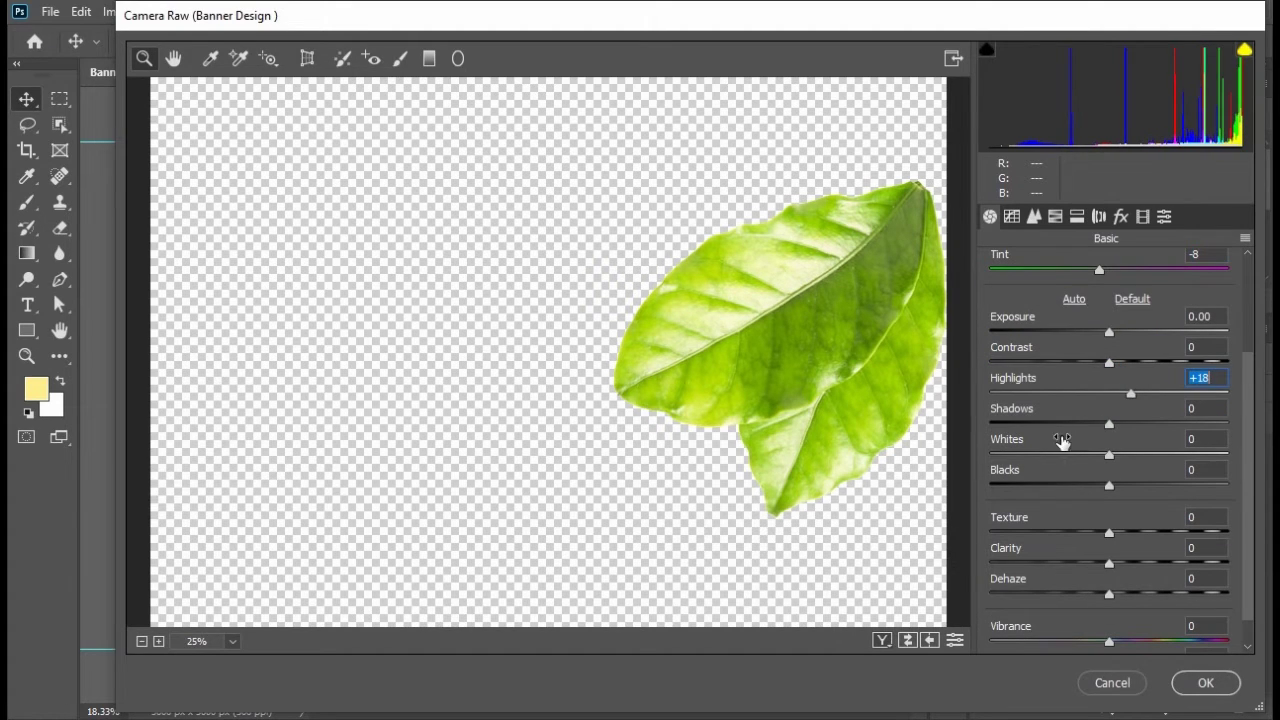
pyautogui.scroll(-1, 1059, 488)
pyautogui.moveTo(1108, 520); pyautogui.dragTo(1120, 520)
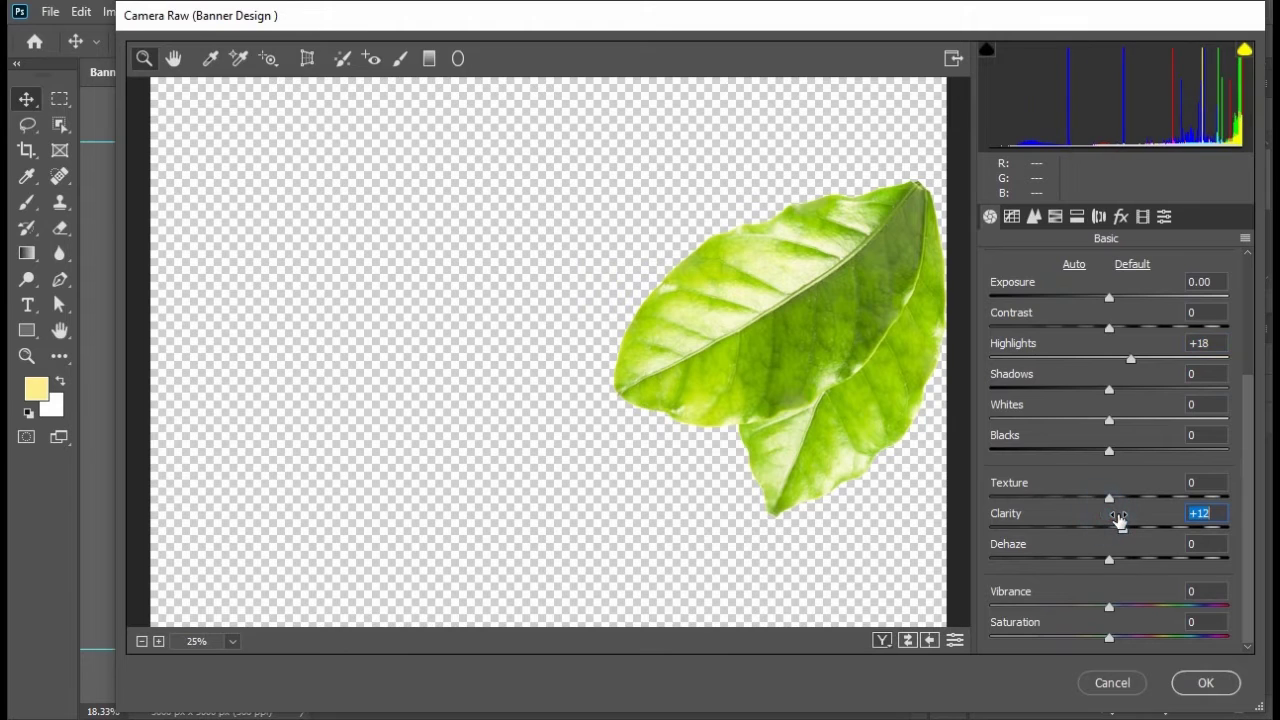
# Set the leaf's sharpening amount to 71 and apply the Camera Raw filter
pyautogui.scroll(5, 1065, 300)
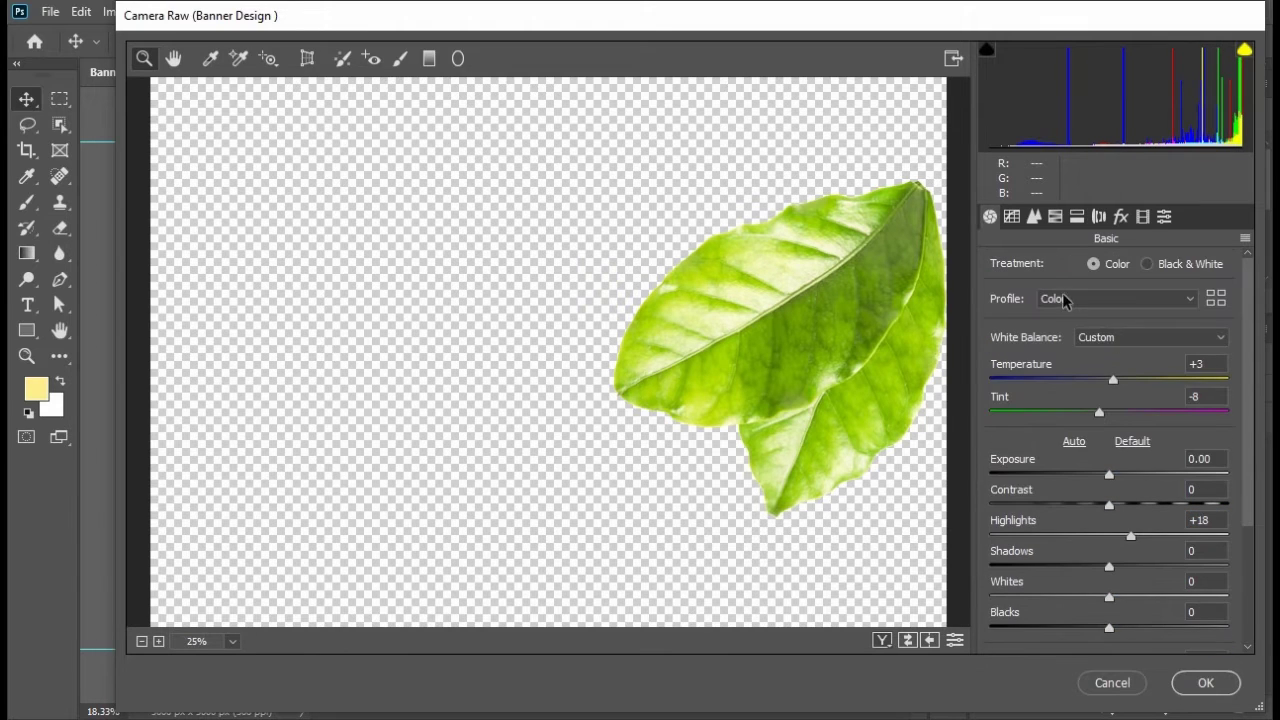
pyautogui.click(1033, 216)
pyautogui.click(995, 288)
pyautogui.moveTo(995, 288); pyautogui.dragTo(1067, 291)
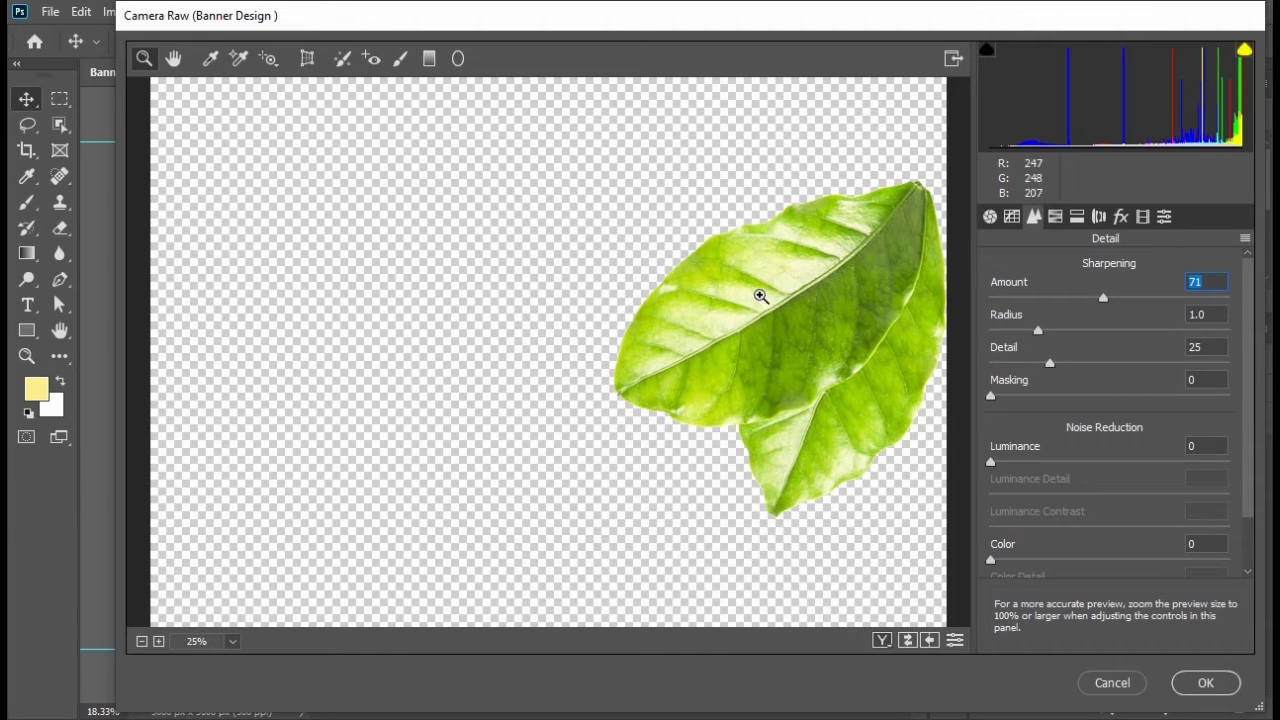
pyautogui.click(1205, 683)
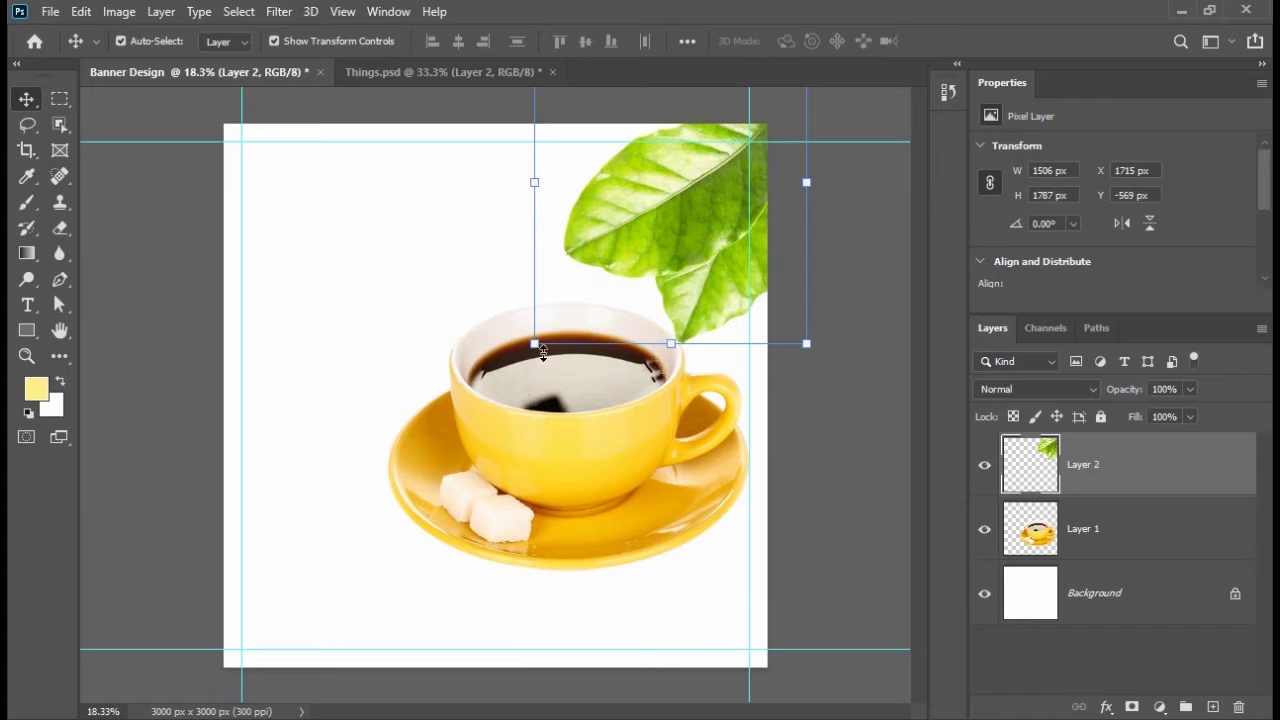
# Scale the leaf up slightly, to about 101%, and deselect it
pyautogui.moveTo(535, 344); pyautogui.dragTo(531, 348)
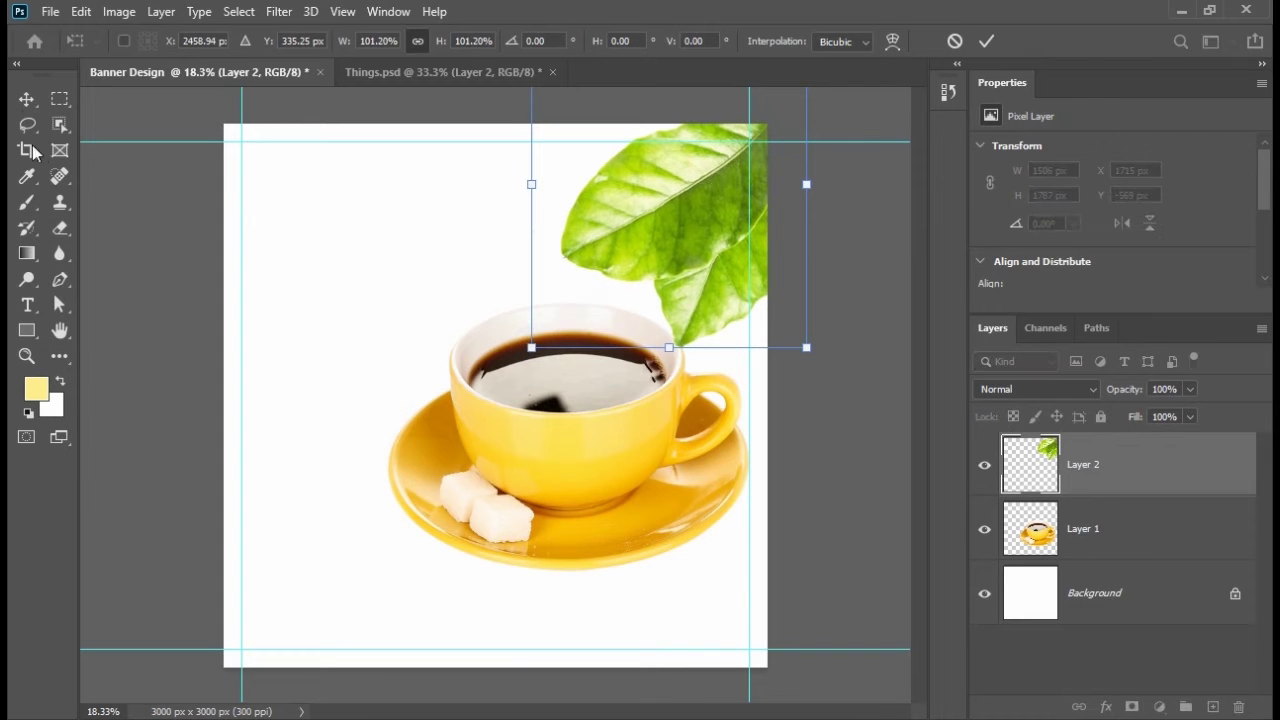
pyautogui.click(26, 99)
pyautogui.click(192, 192)
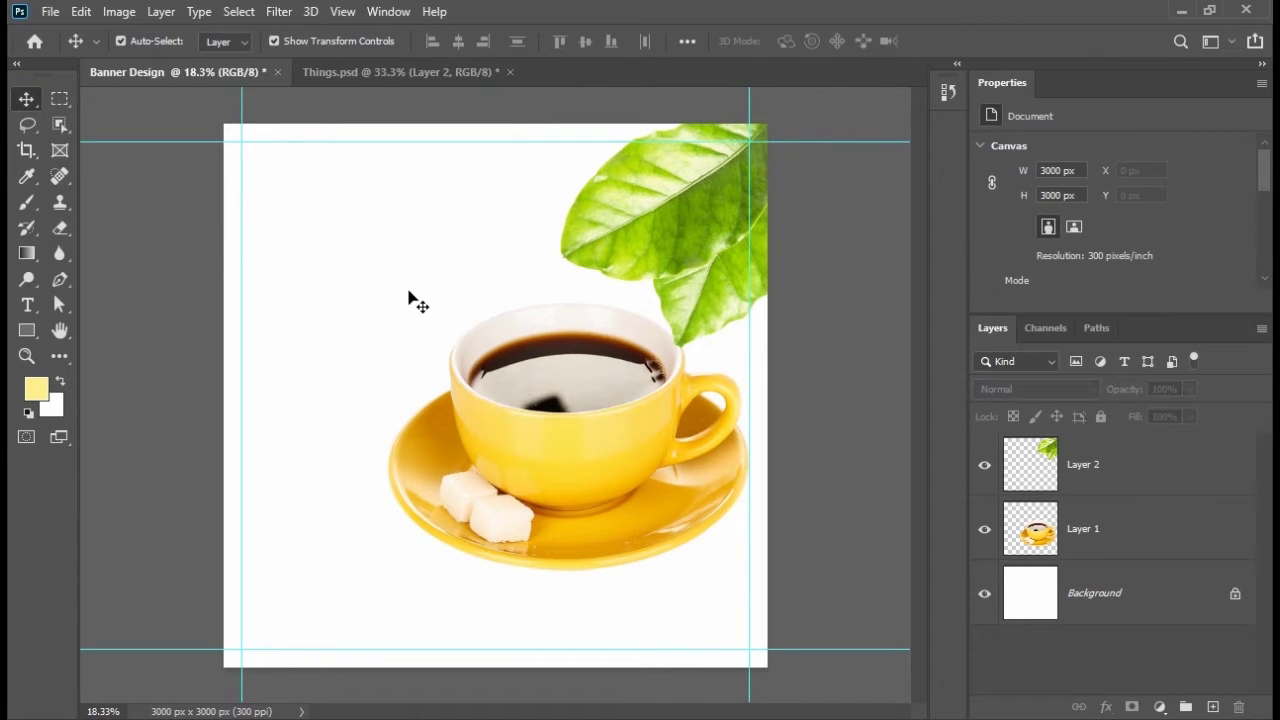
pyautogui.scroll(-1, 413, 310)
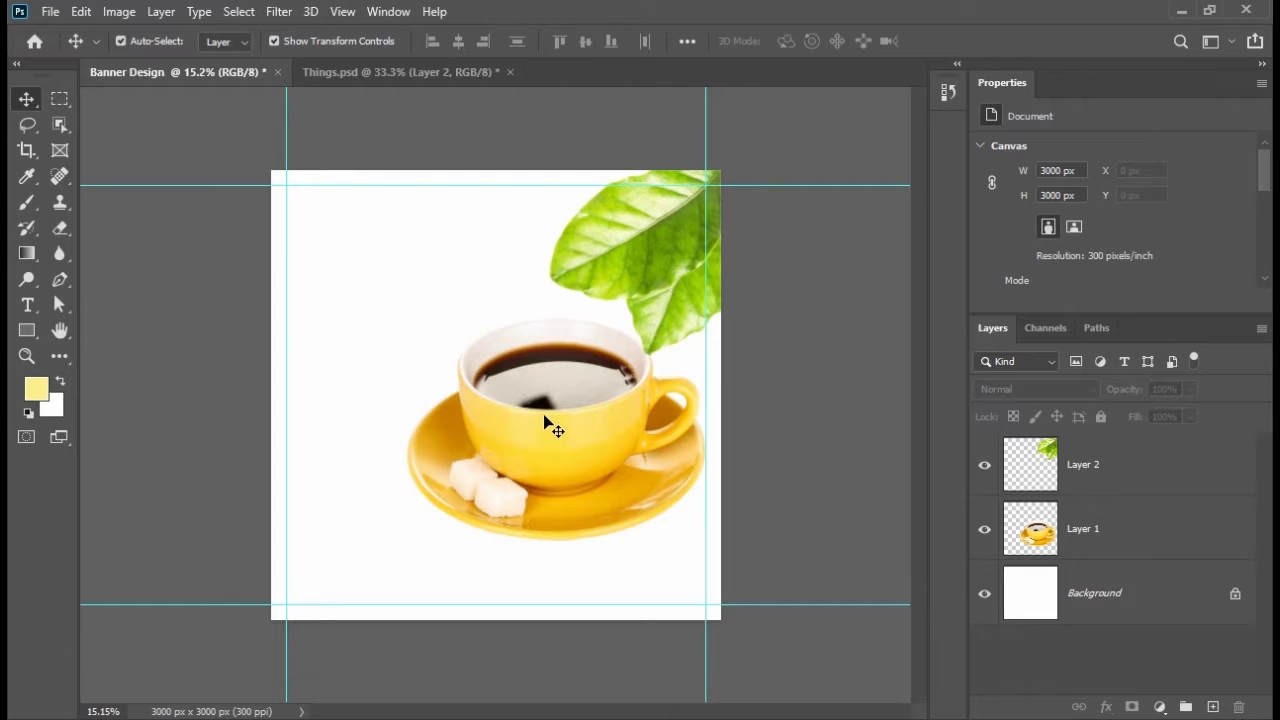
# Bring the coffee beans from Things.psd into the banner, scaled to about 159% and placed over the front of the saucer
pyautogui.click(366, 74)
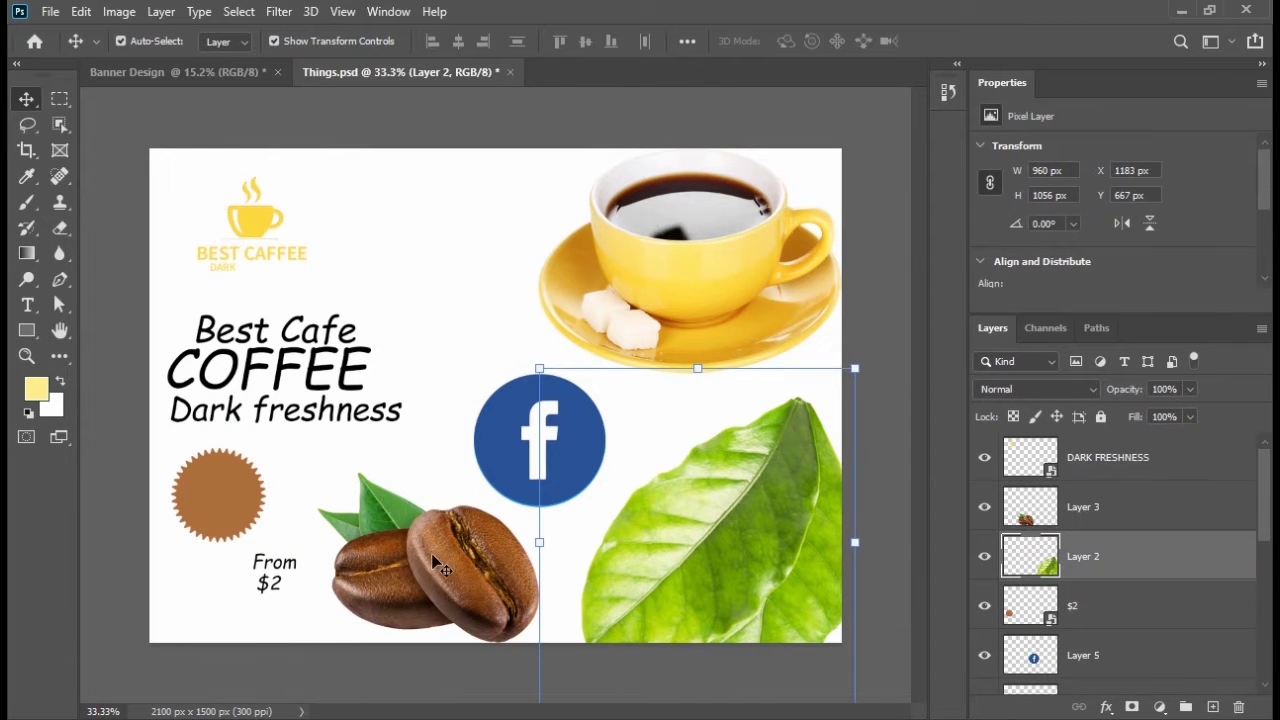
pyautogui.moveTo(437, 565); pyautogui.dragTo(551, 463)
pyautogui.moveTo(566, 559); pyautogui.dragTo(550, 505)
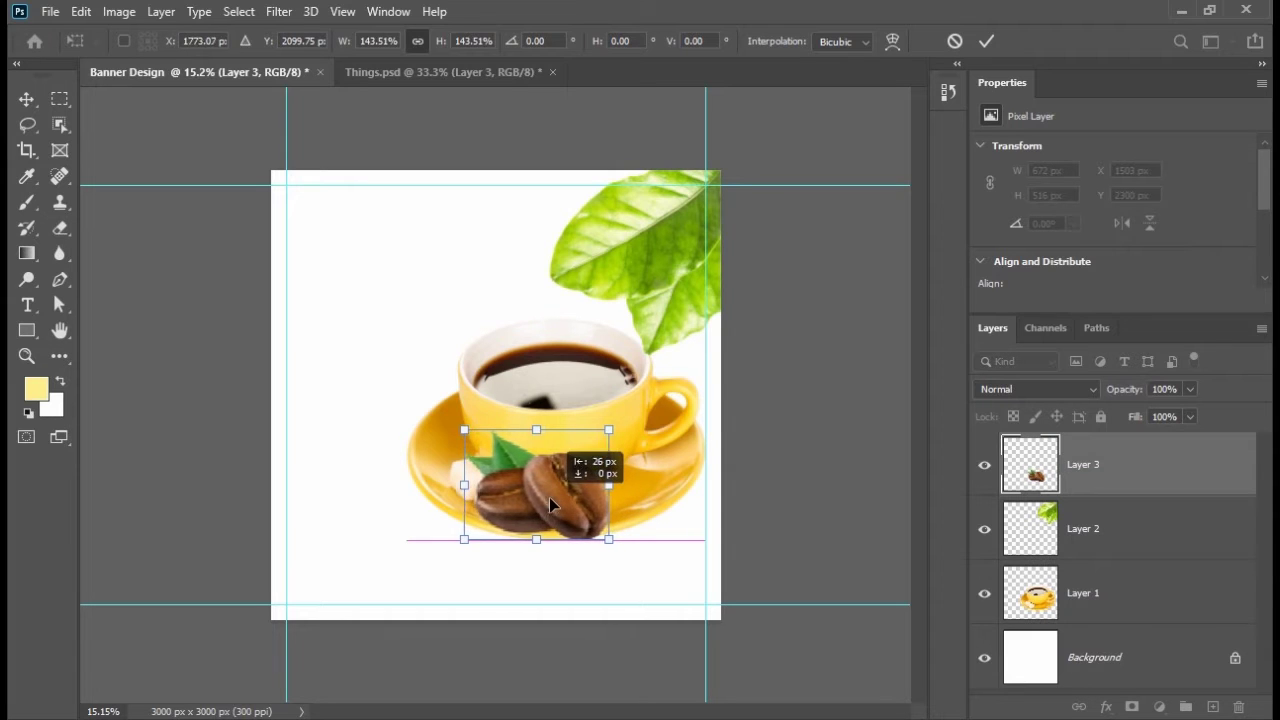
pyautogui.moveTo(541, 548); pyautogui.dragTo(537, 552)
pyautogui.click(26, 99)
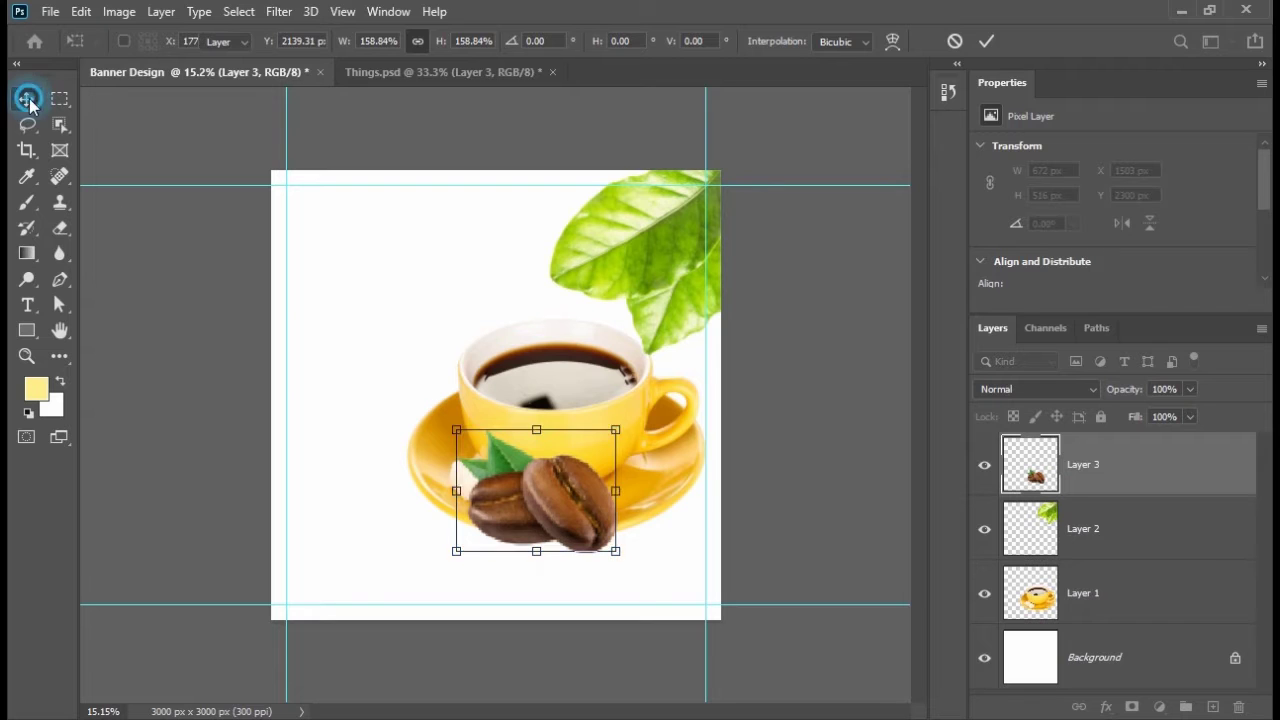
pyautogui.click(569, 509)
pyautogui.moveTo(569, 509); pyautogui.dragTo(583, 516)
# Open the coffee beans layer in the Camera Raw Filter and set Temperature to +13, Highlights to +24 and Clarity to +26
pyautogui.click(279, 11)
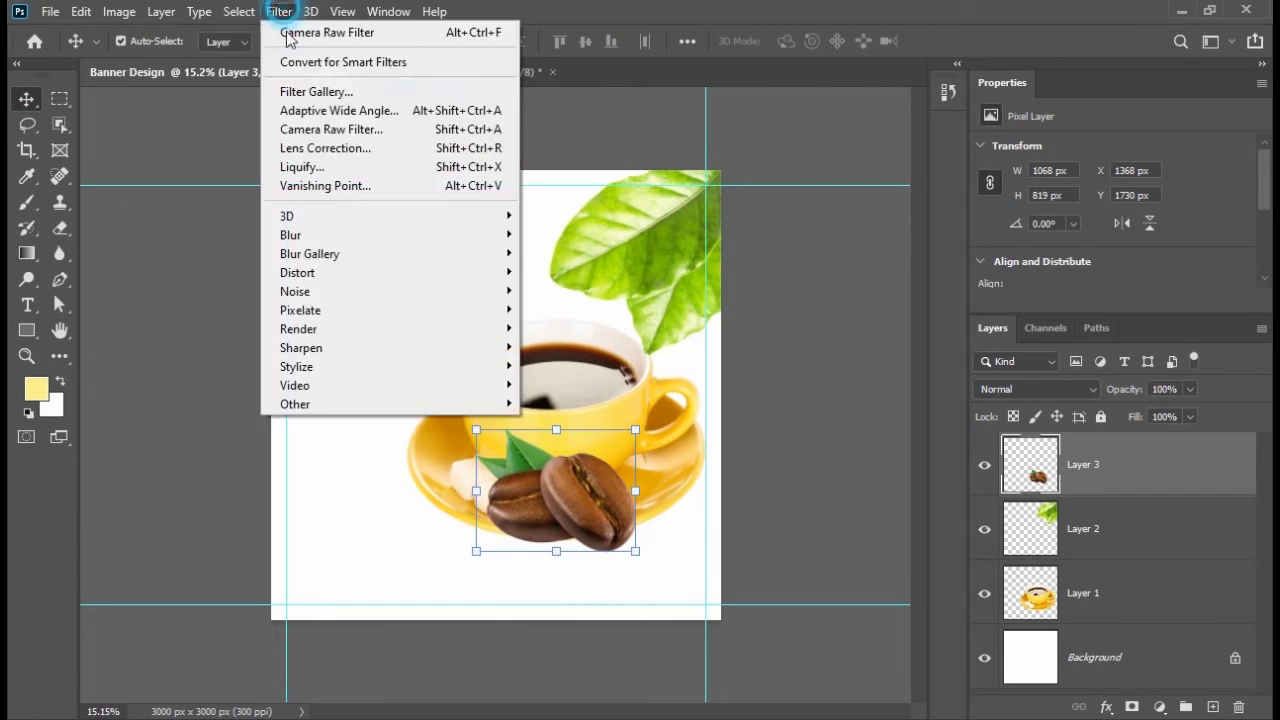
pyautogui.click(306, 126)
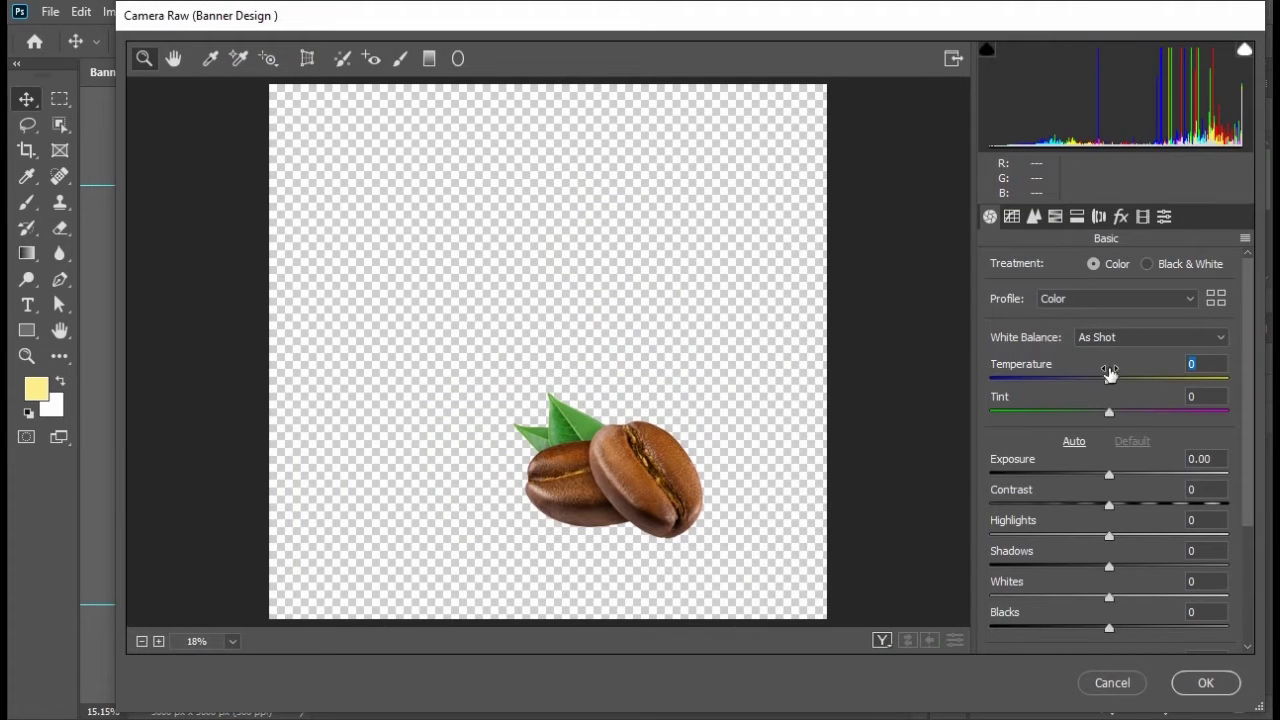
pyautogui.moveTo(1110, 372); pyautogui.dragTo(1124, 372)
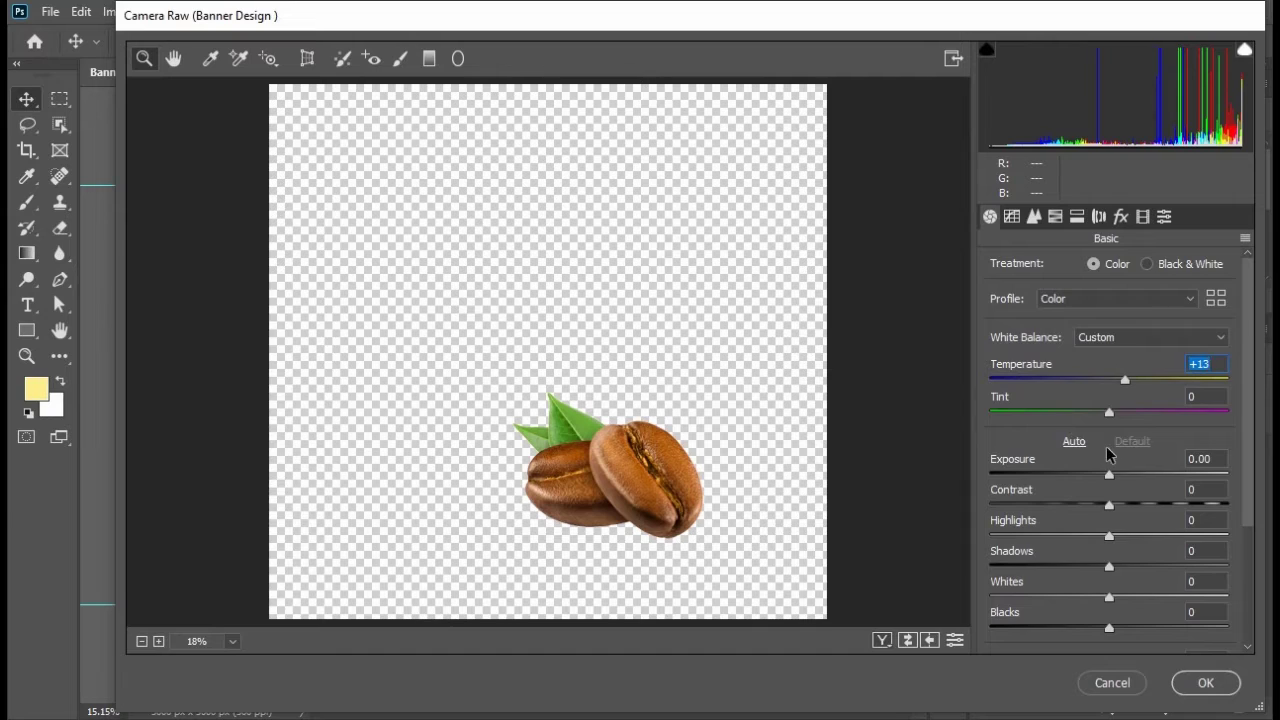
pyautogui.scroll(-2, 1102, 455)
pyautogui.moveTo(1120, 427)
pyautogui.mouseDown()
pyautogui.moveTo(1104, 429)
pyautogui.moveTo(1127, 437)
pyautogui.mouseUp()
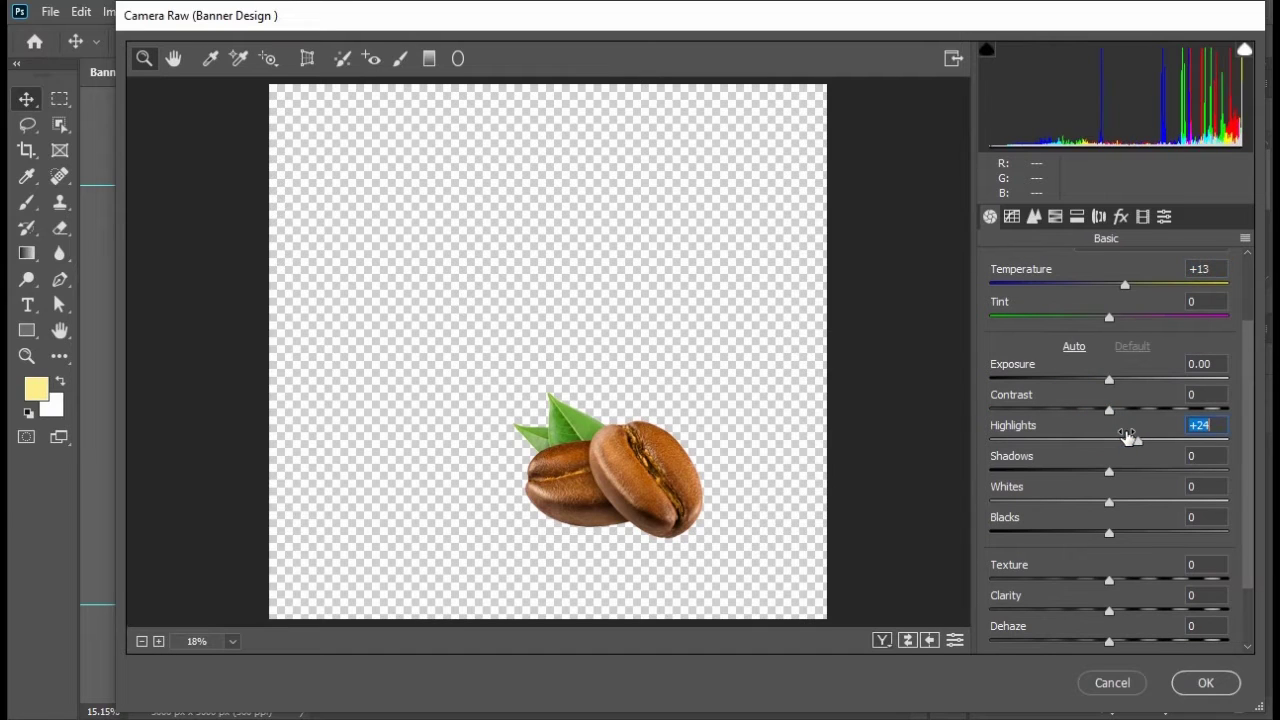
pyautogui.scroll(-1, 1108, 444)
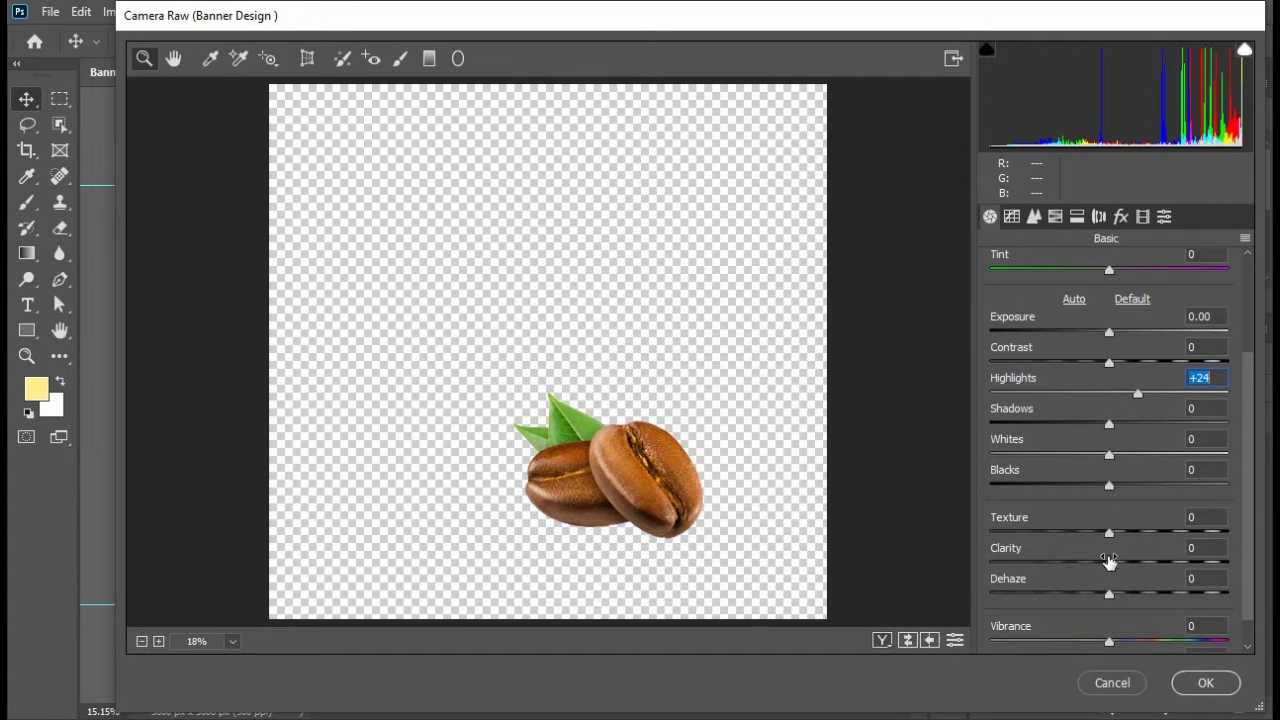
pyautogui.moveTo(1108, 560); pyautogui.dragTo(1135, 560)
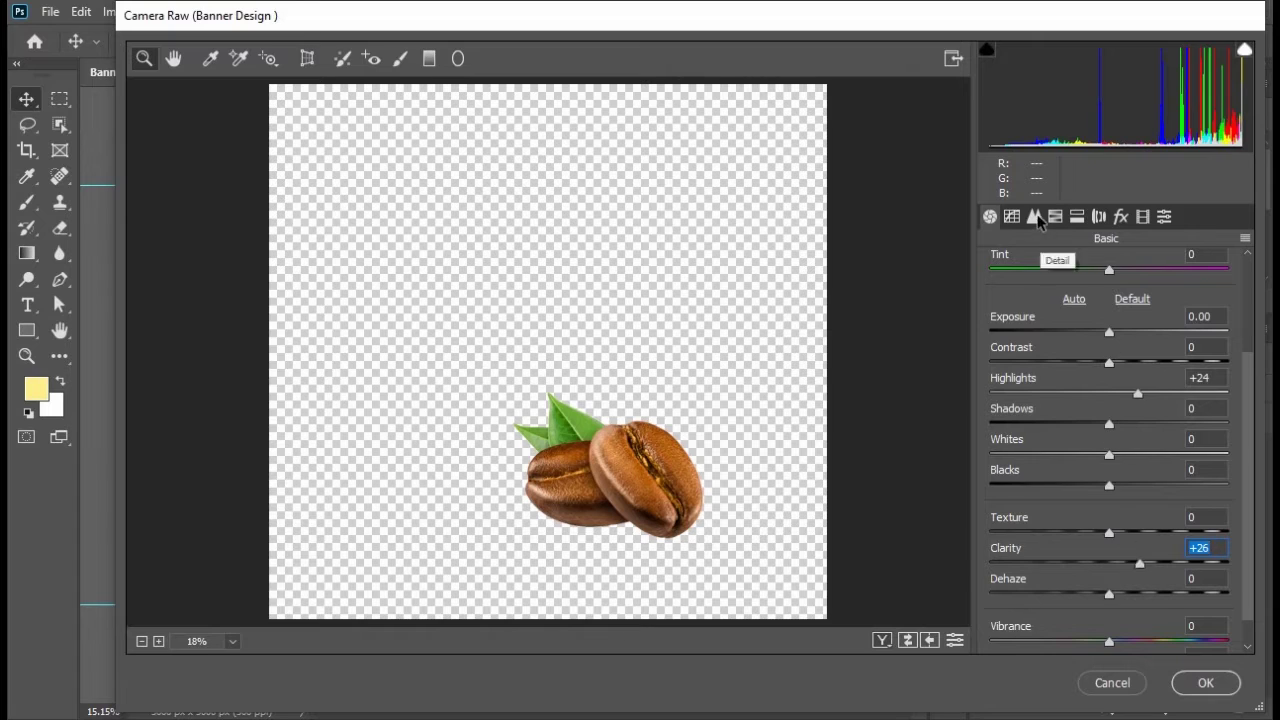
# Set the coffee beans' sharpening amount to 72 and apply the Camera Raw filter
pyautogui.click(1034, 216)
pyautogui.moveTo(995, 290); pyautogui.dragTo(1068, 290)
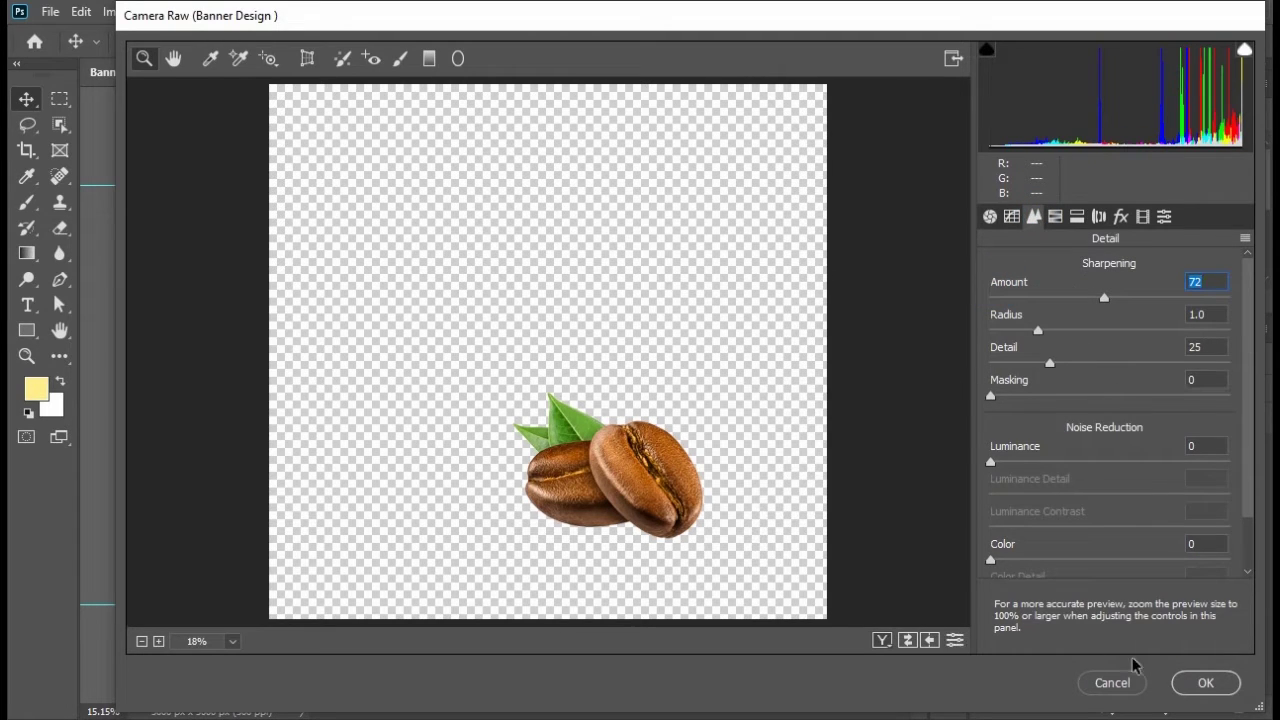
pyautogui.click(1206, 683)
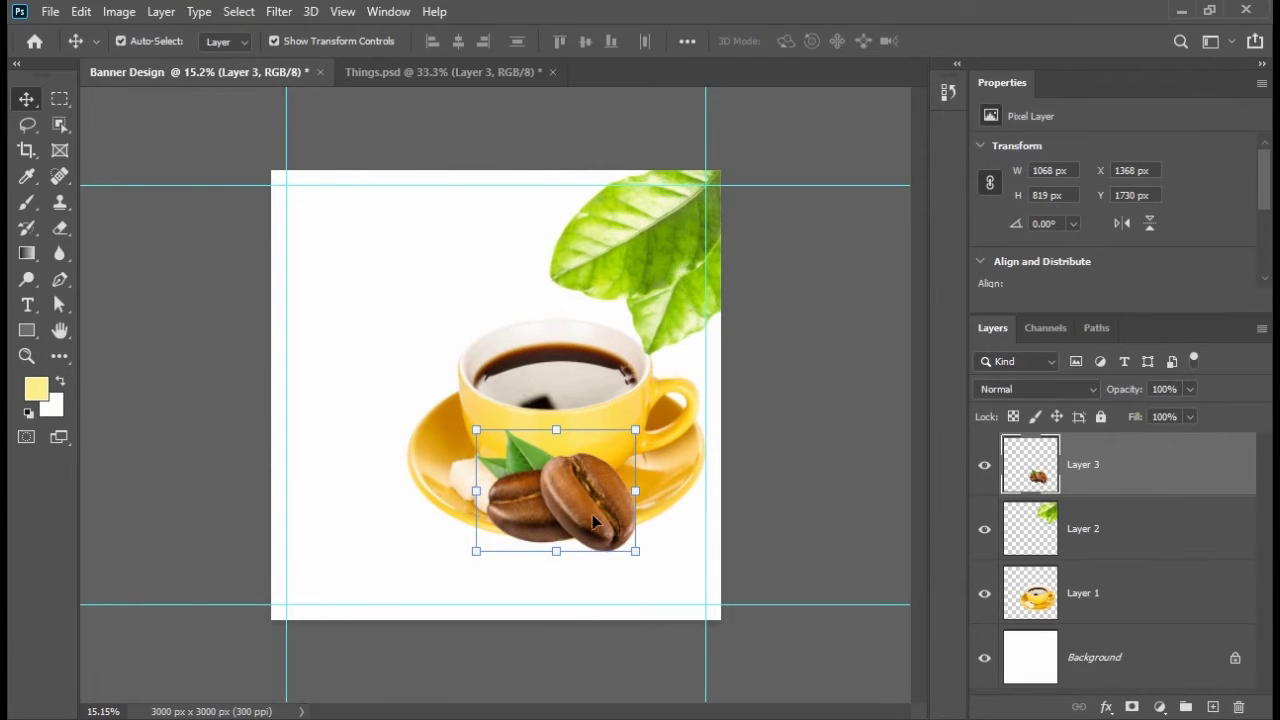
# Shift the coffee beans slightly down and left so they overlap the saucer's front edge, and deselect them
pyautogui.moveTo(580, 509); pyautogui.dragTo(564, 520)
pyautogui.click(165, 152)
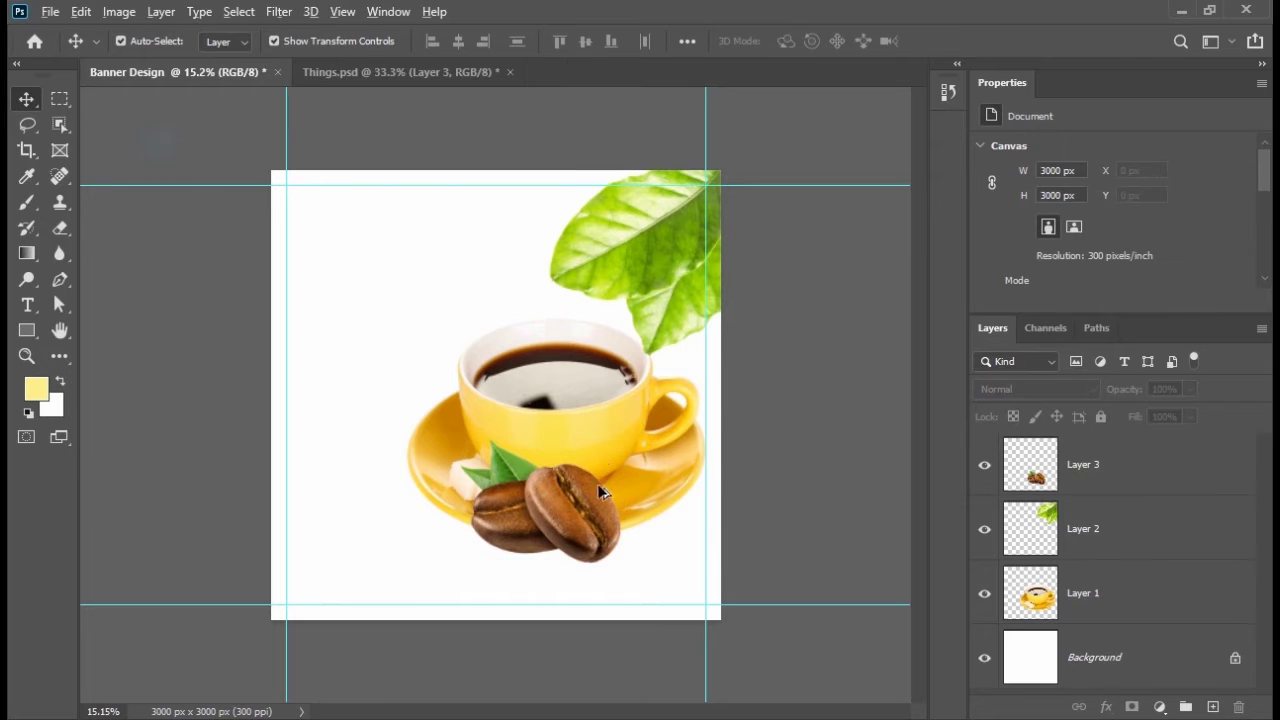
pyautogui.scroll(2, 526, 373)
pyautogui.scroll(1, 520, 376)
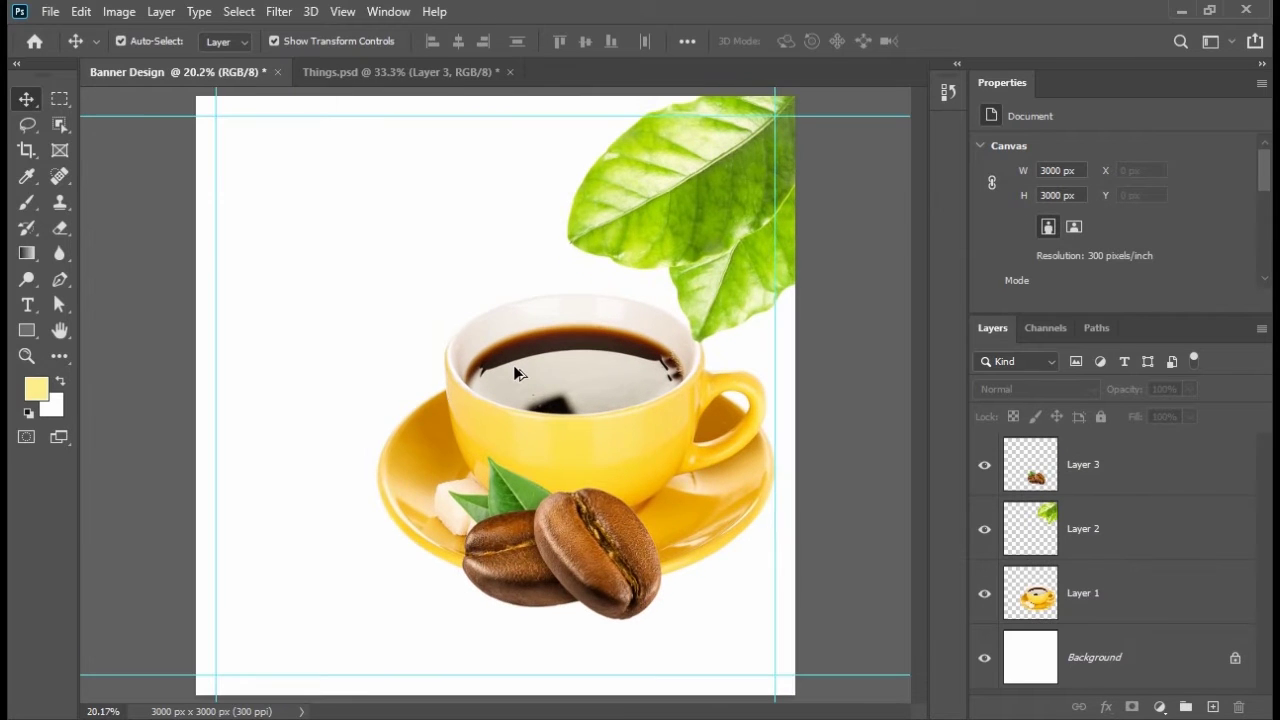
pyautogui.scroll(-1, 450, 182)
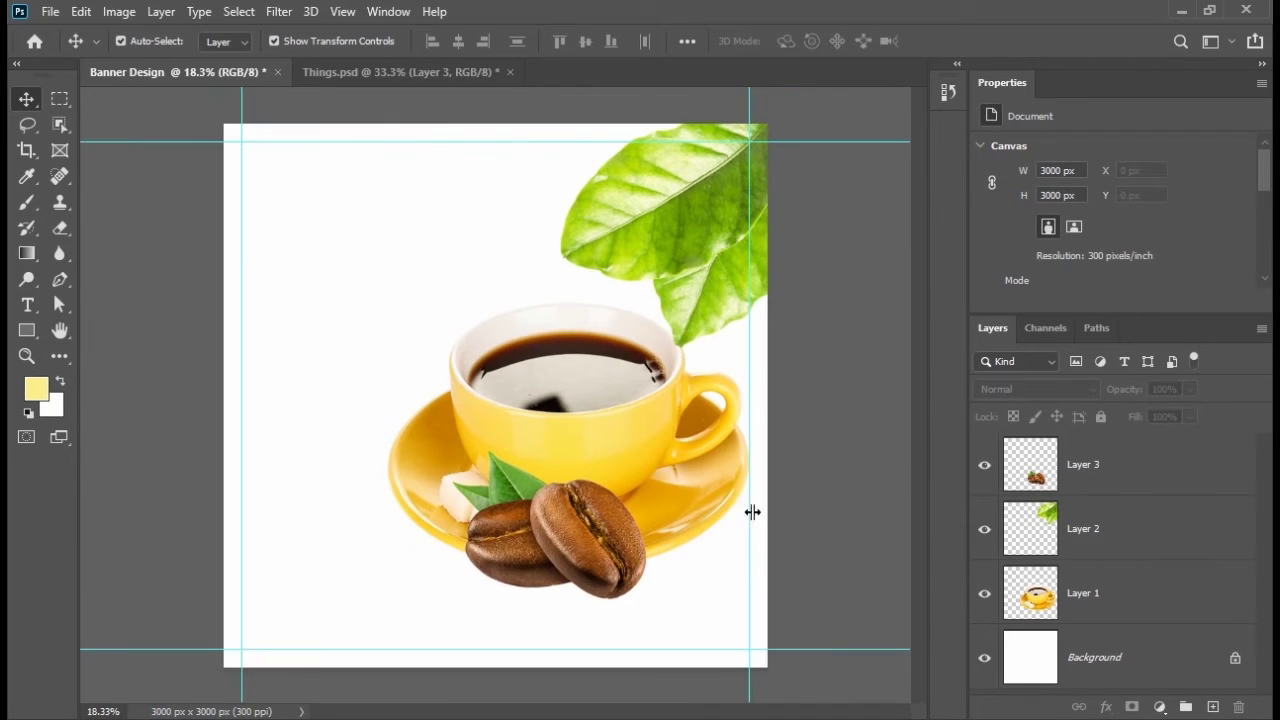
# Group the coffee beans, leaf and cup layers together and check the group by toggling its visibility
pyautogui.click(1136, 466)
pyautogui.keyDown('ctrl'); pyautogui.click(1126, 525); pyautogui.keyUp('ctrl')
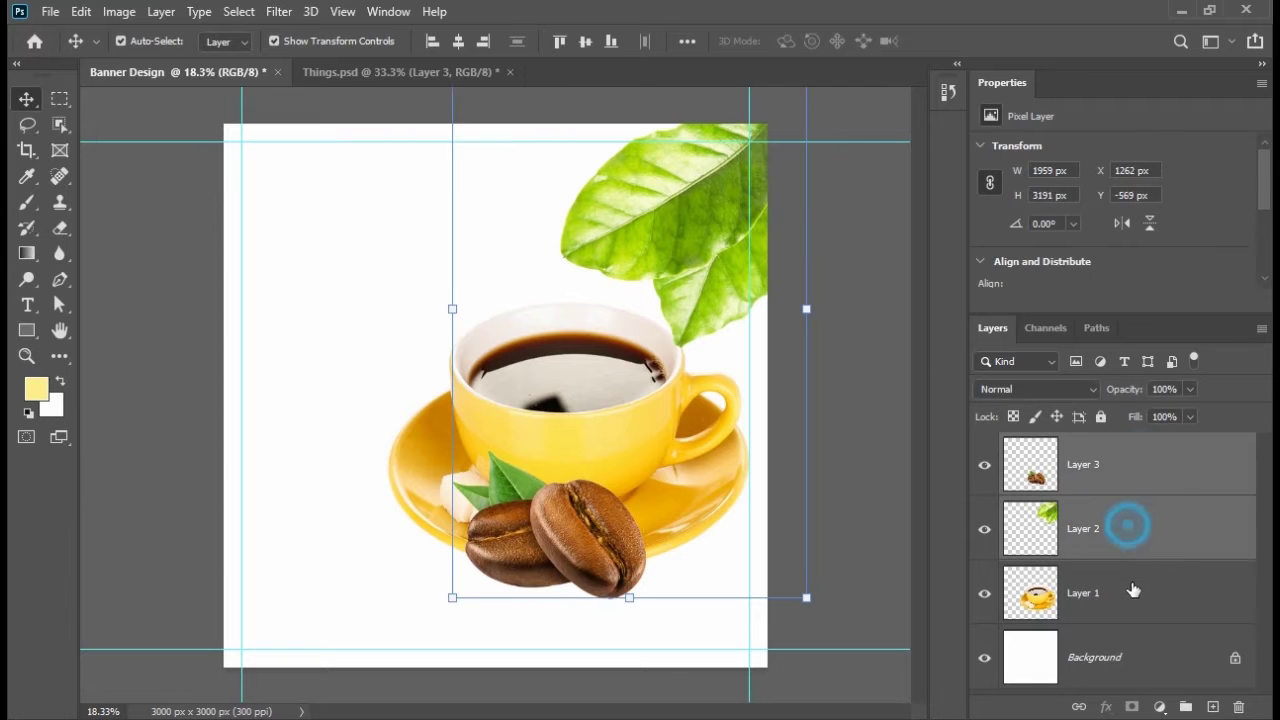
pyautogui.keyDown('ctrl'); pyautogui.click(1129, 591); pyautogui.keyUp('ctrl')
pyautogui.rightClick(1146, 466)
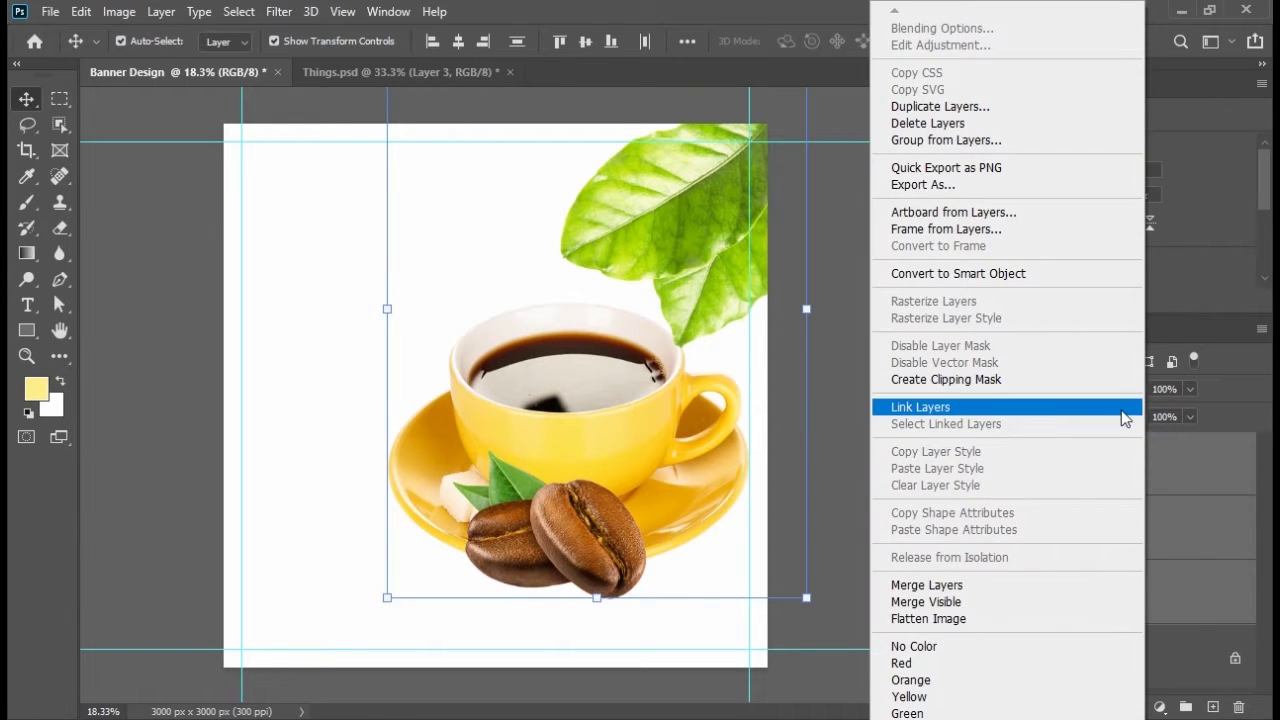
pyautogui.click(1185, 473)
pyautogui.click(1183, 706)
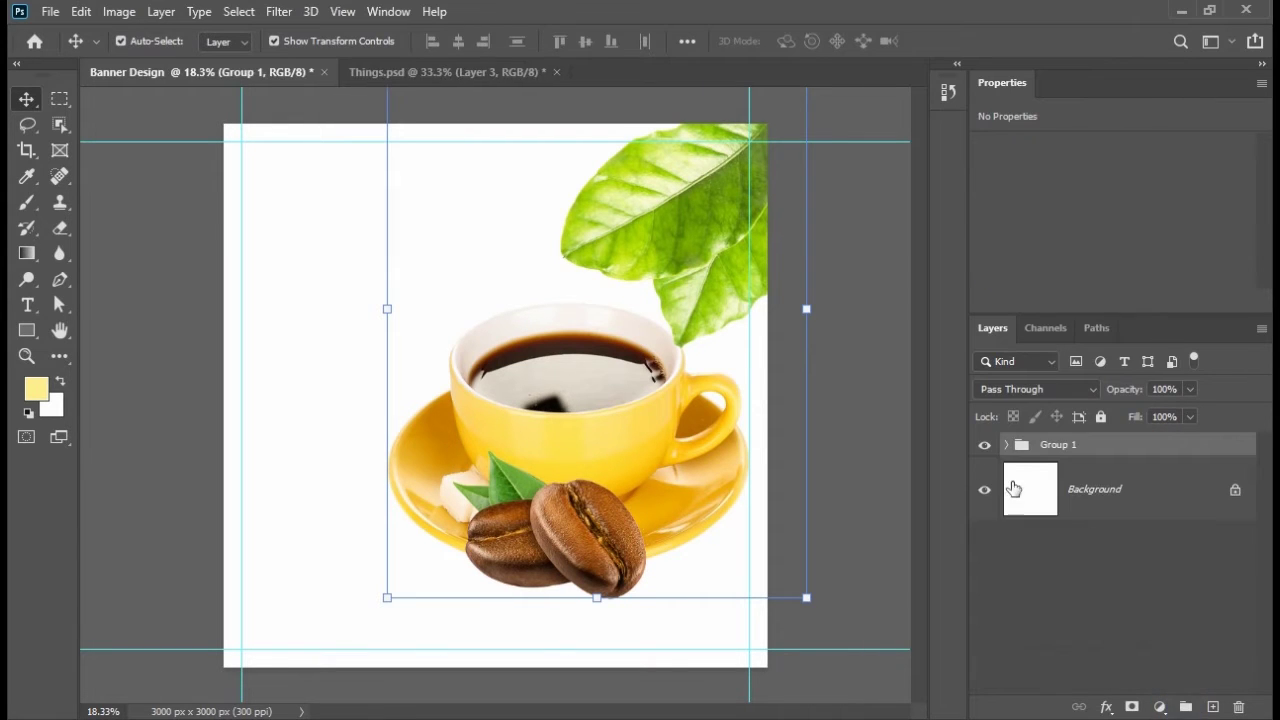
pyautogui.click(985, 445)
pyautogui.click(985, 445)
# Unlock the Background layer and enable a Gradient Overlay in its layer style
pyautogui.click(1098, 492)
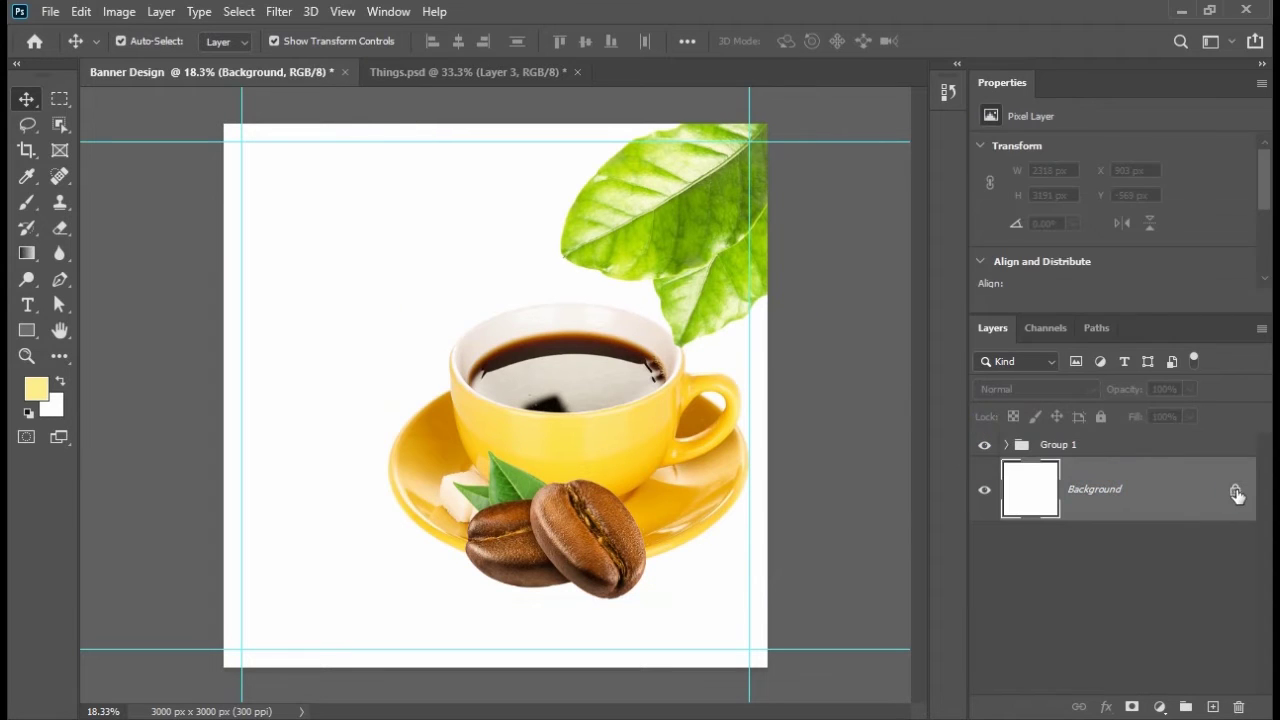
pyautogui.click(1236, 492)
pyautogui.rightClick(1030, 480)
pyautogui.click(1068, 98)
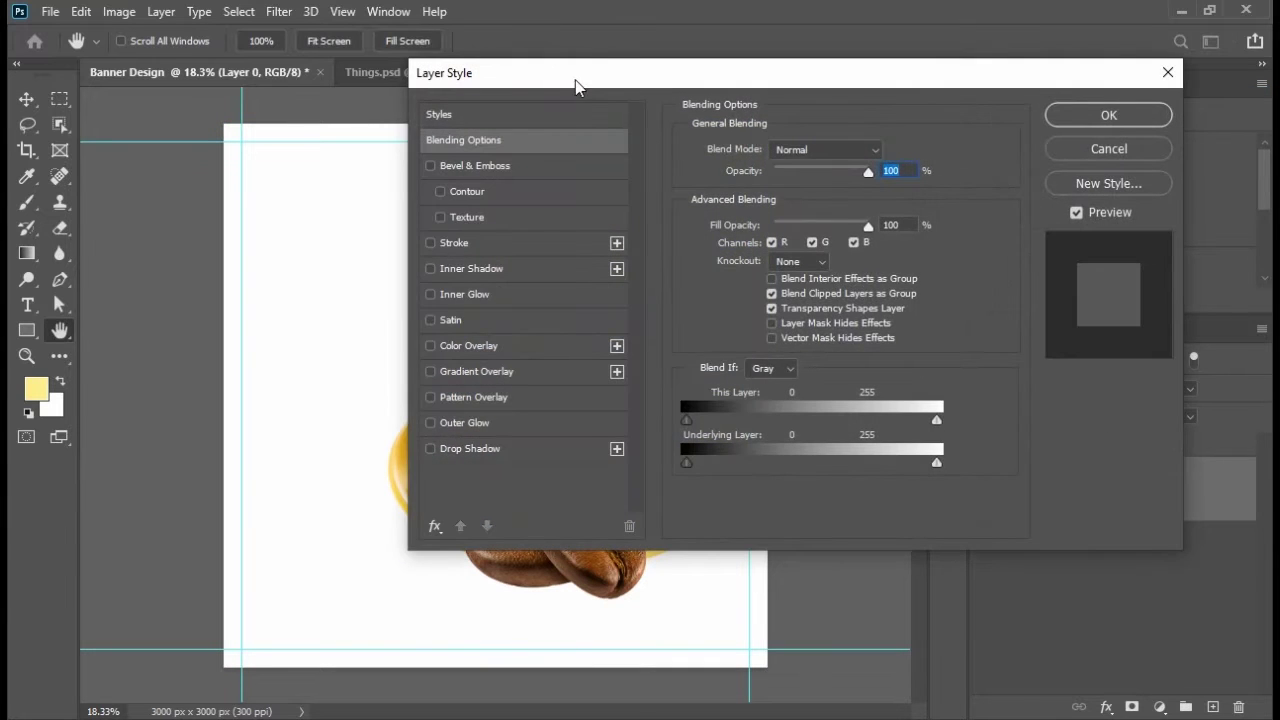
pyautogui.moveTo(575, 80); pyautogui.dragTo(733, 44)
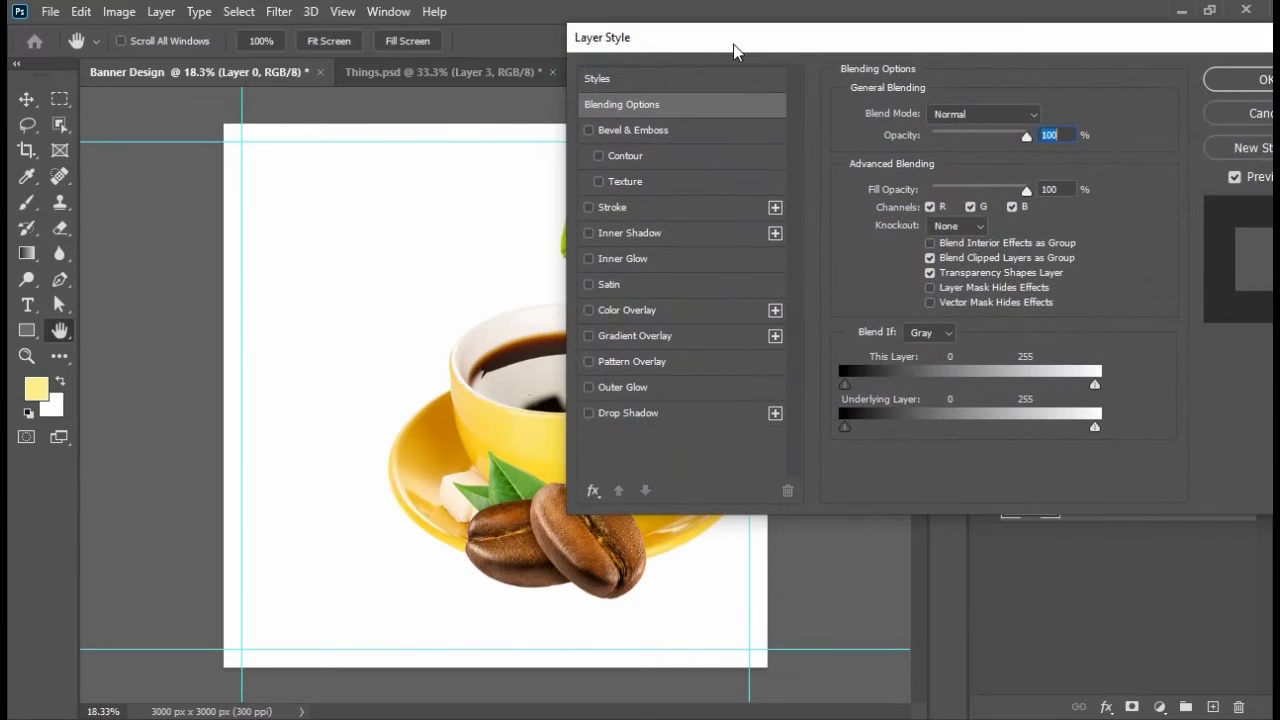
pyautogui.click(629, 335)
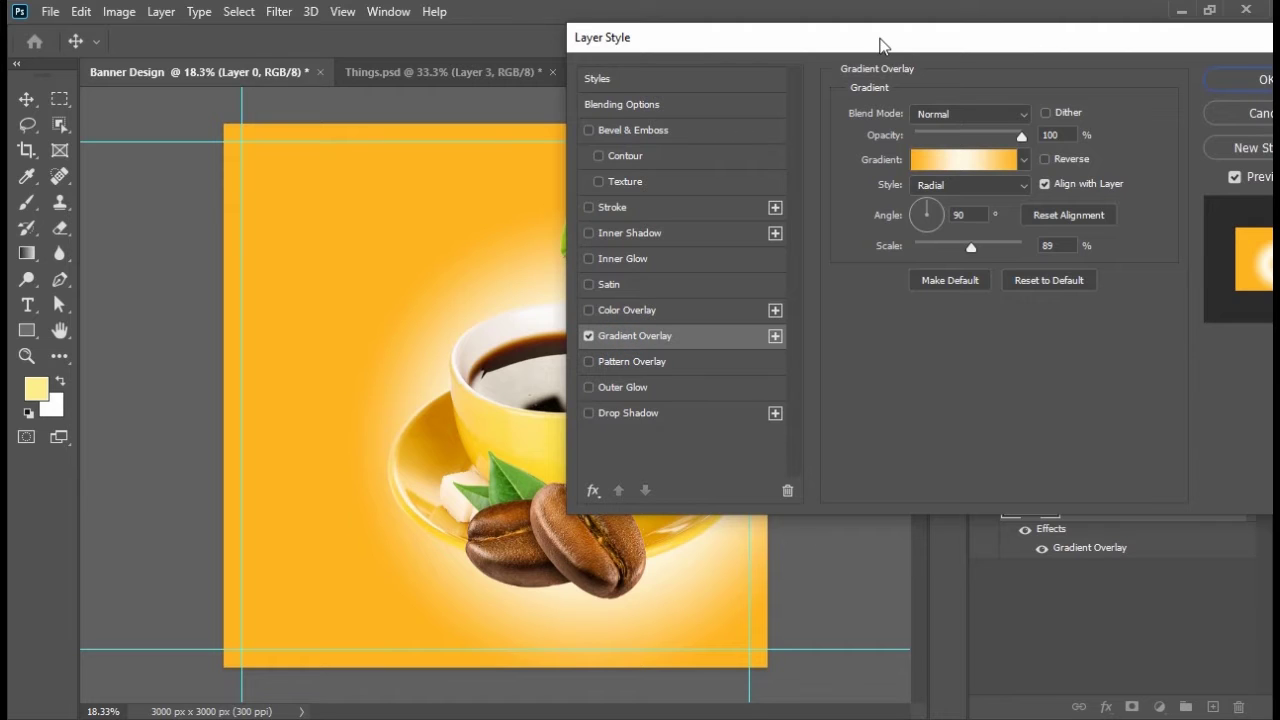
# Recolour the gradient's start stop by sampling yellow from the coffee cup, ending on ffcd23
pyautogui.moveTo(880, 45); pyautogui.dragTo(921, 37)
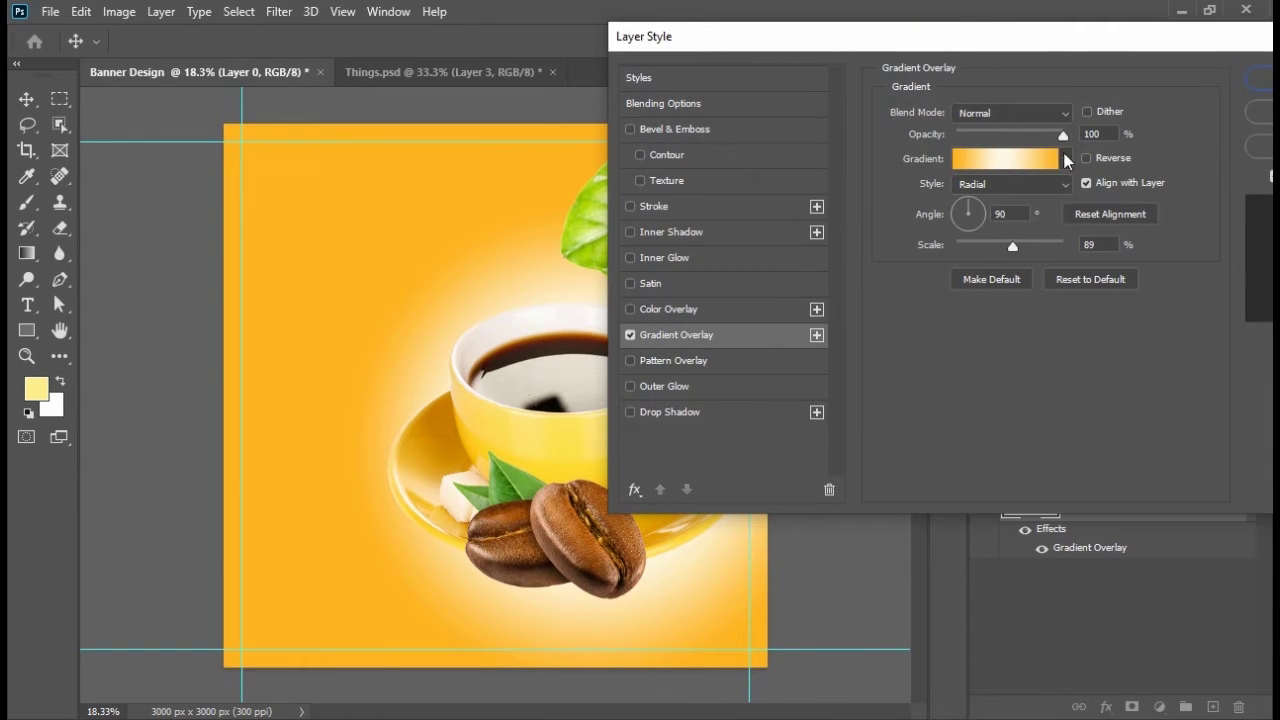
pyautogui.click(1016, 157)
pyautogui.moveTo(812, 54); pyautogui.dragTo(811, 30)
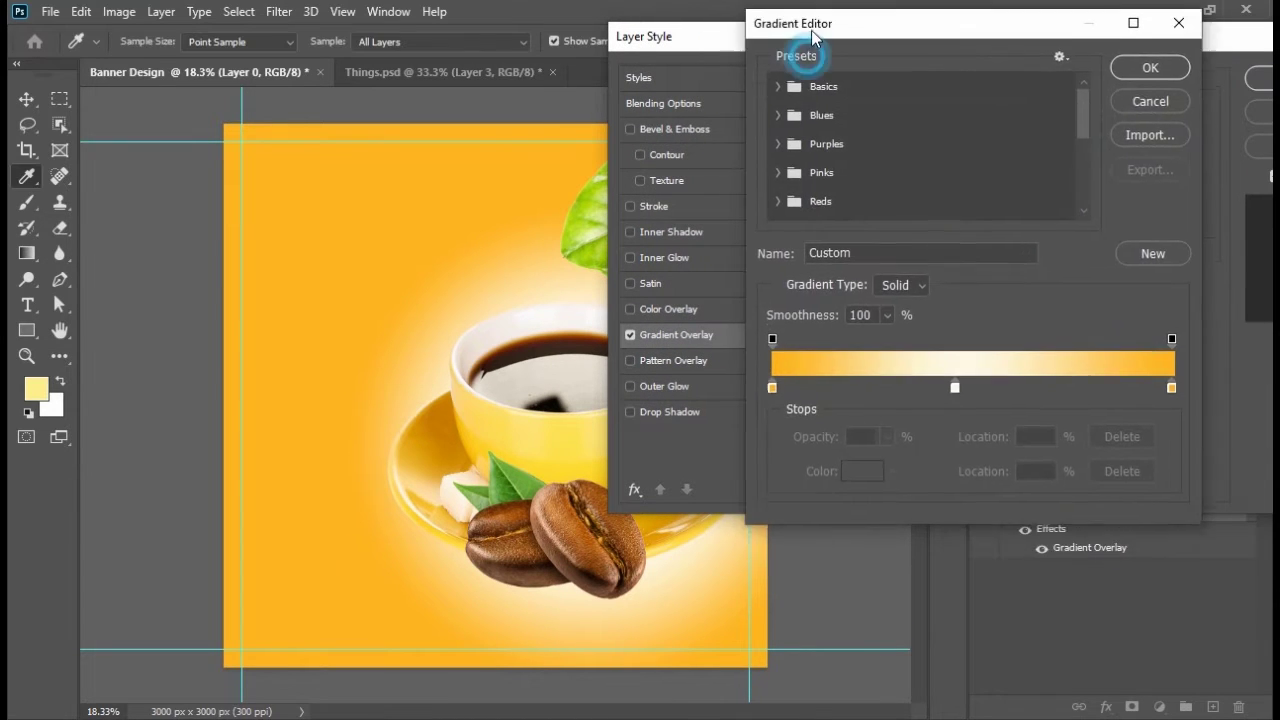
pyautogui.click(772, 384)
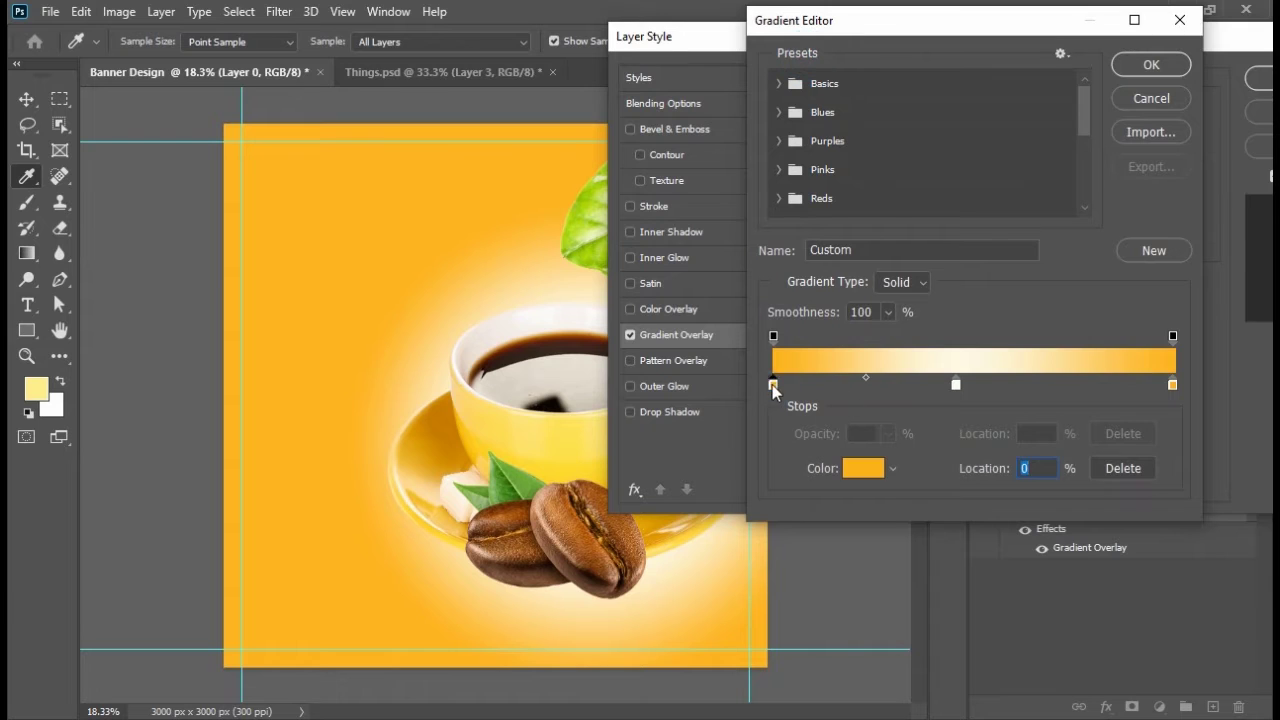
pyautogui.click(851, 470)
pyautogui.moveTo(758, 218); pyautogui.dragTo(749, 175)
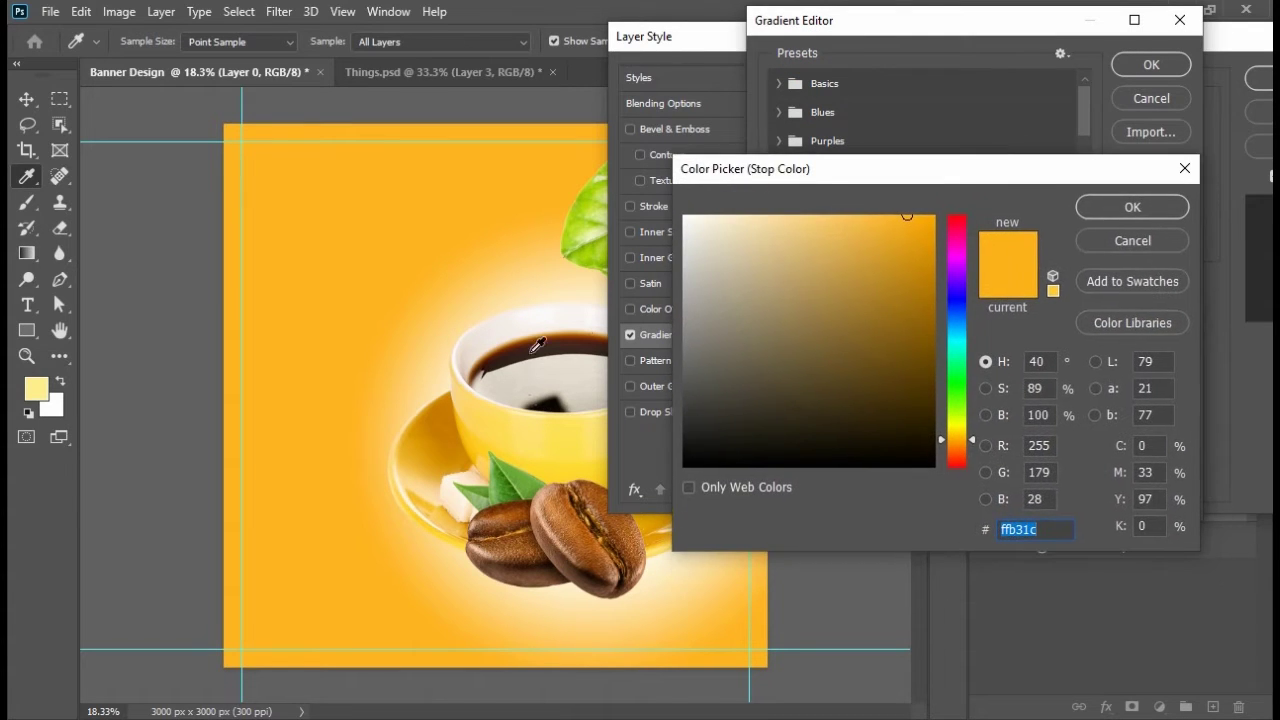
pyautogui.click(438, 440)
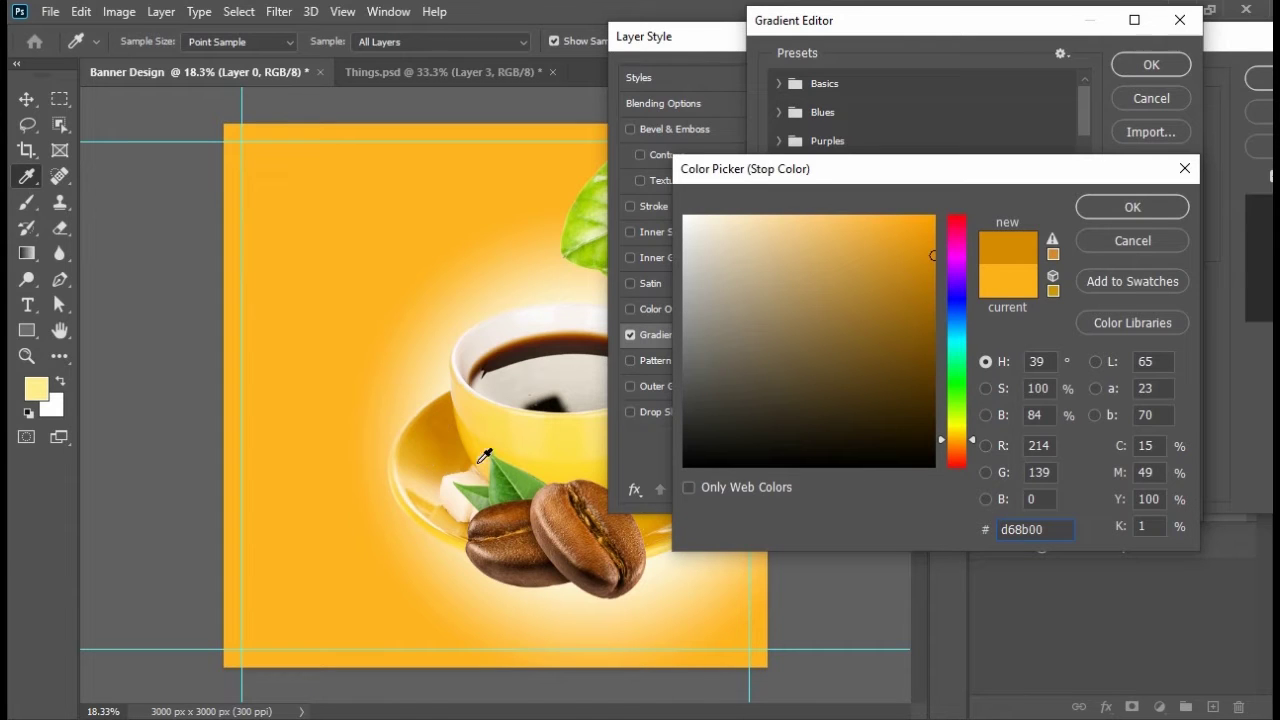
pyautogui.click(493, 416)
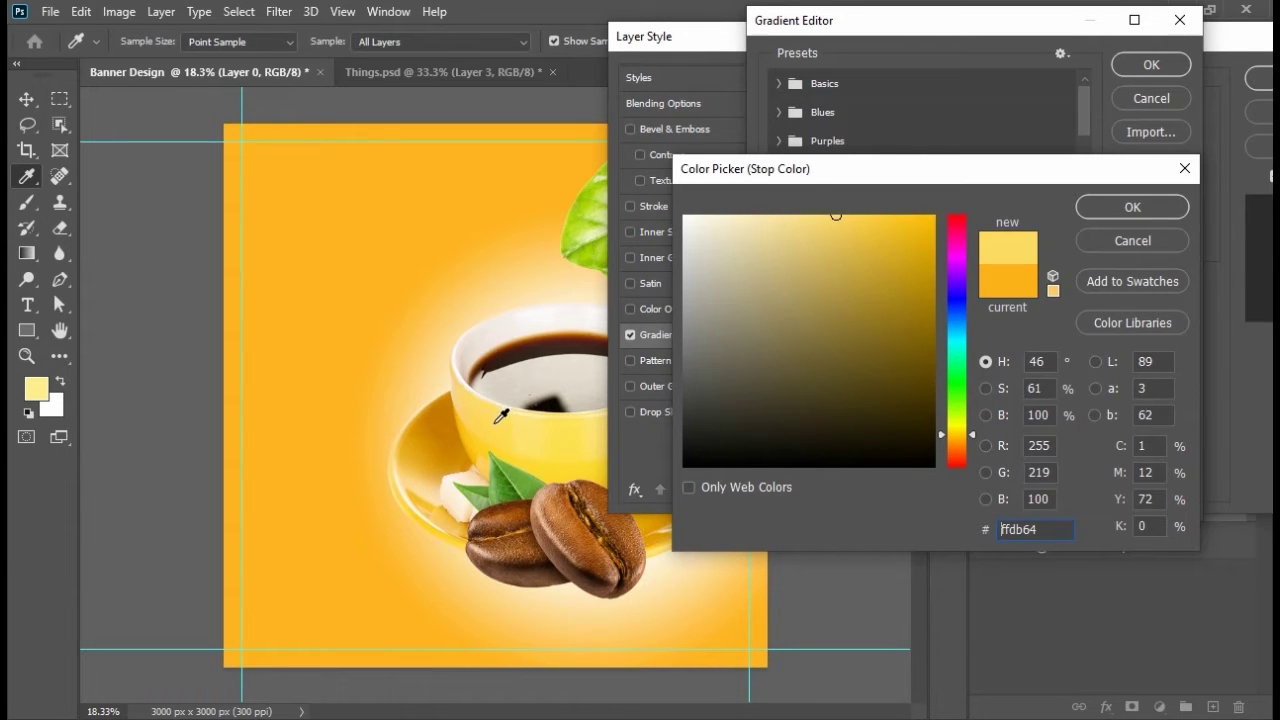
pyautogui.click(494, 423)
pyautogui.click(497, 423)
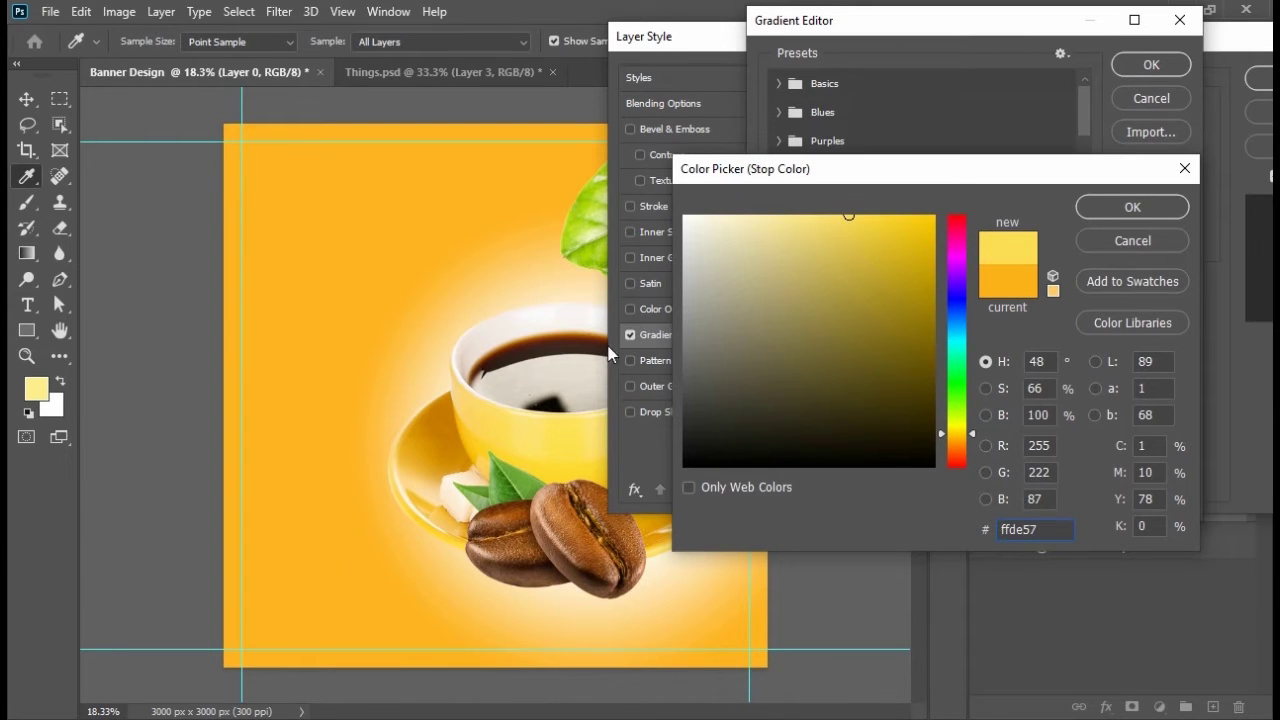
pyautogui.click(476, 436)
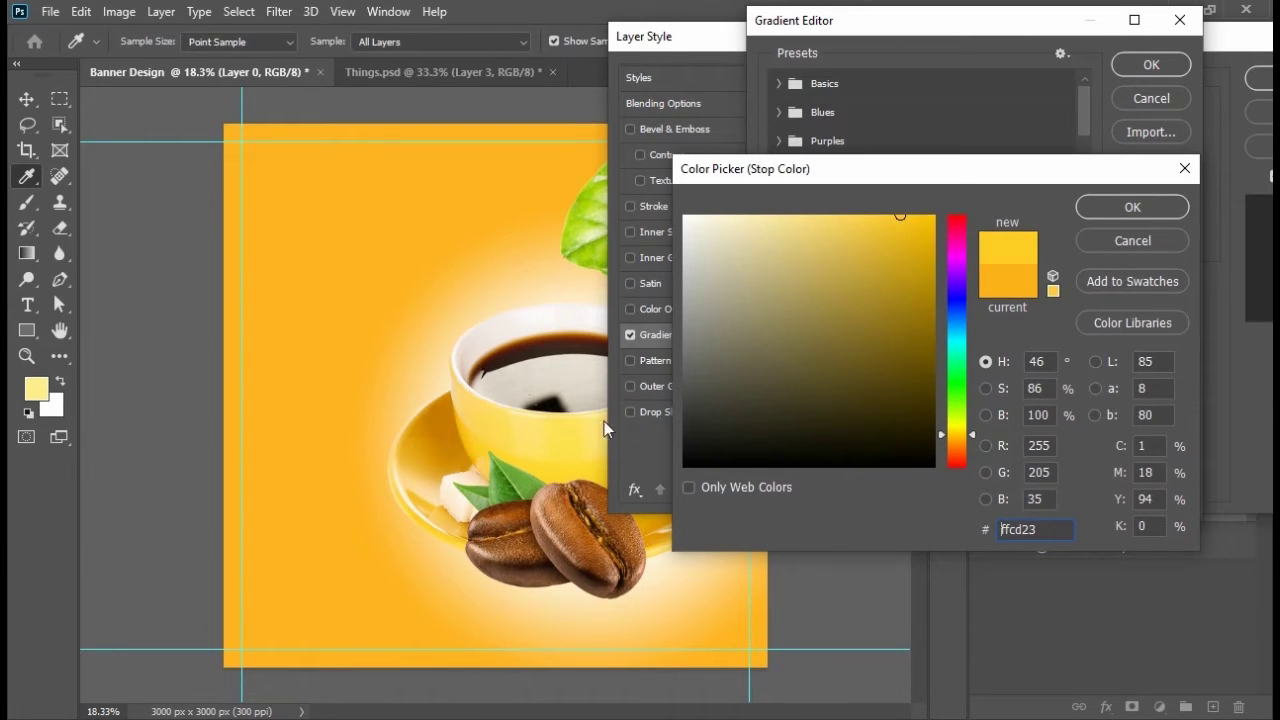
pyautogui.click(1143, 206)
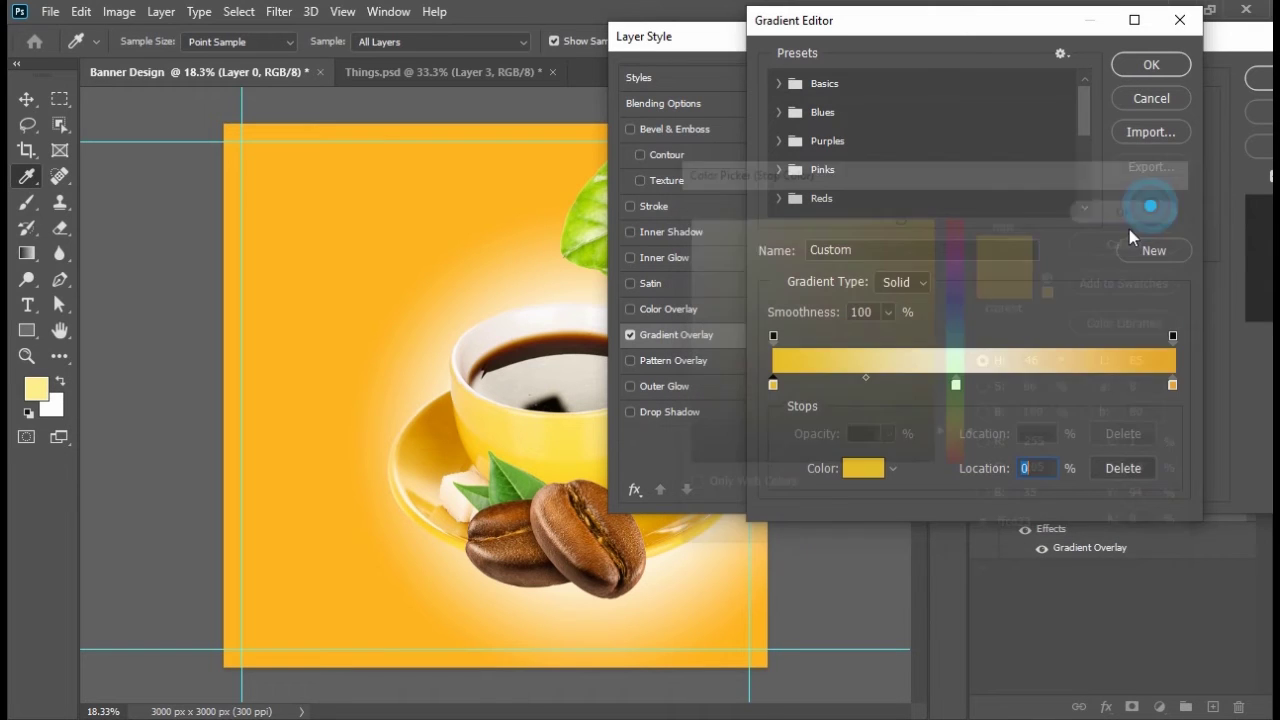
# Give the gradient's end stop the same yellow as the start stop and accept the gradient
pyautogui.click(1174, 386)
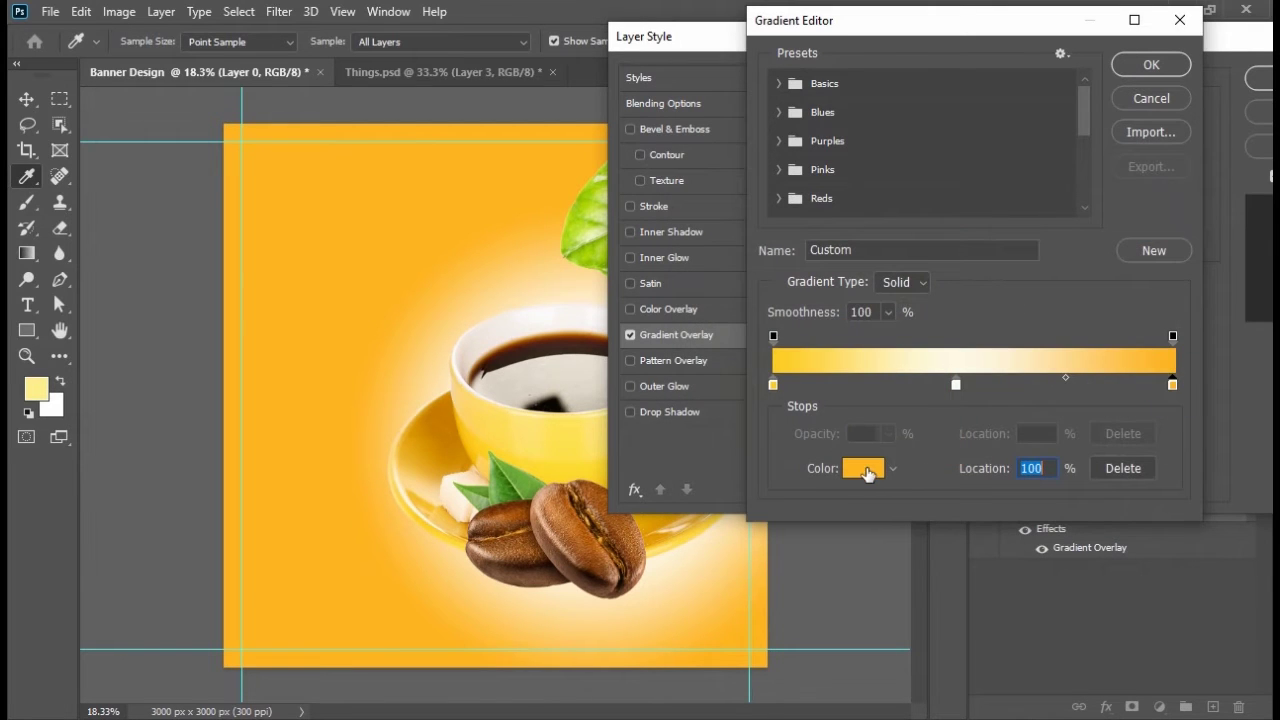
pyautogui.click(775, 360)
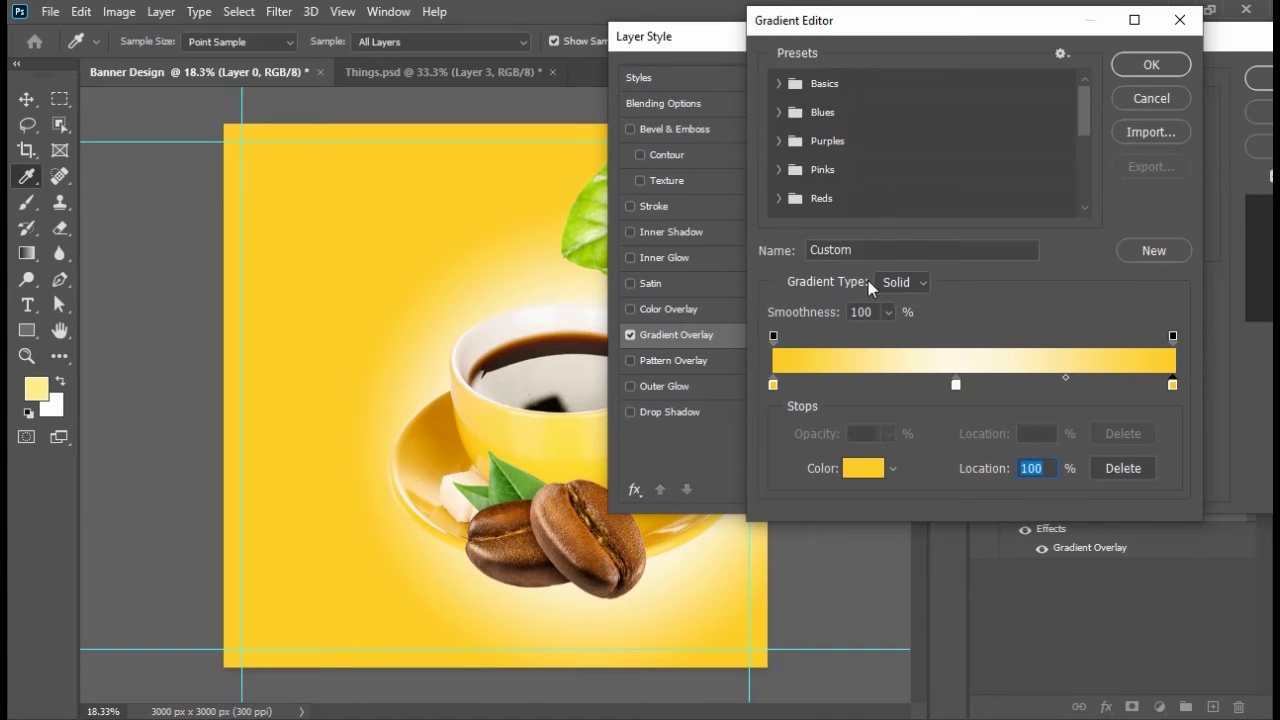
pyautogui.click(1131, 68)
# Keep the overlay Radial at 89% scale, shift its glow slightly down and left behind the cup, and apply the layer style
pyautogui.moveTo(963, 40); pyautogui.dragTo(875, 41)
pyautogui.click(921, 186)
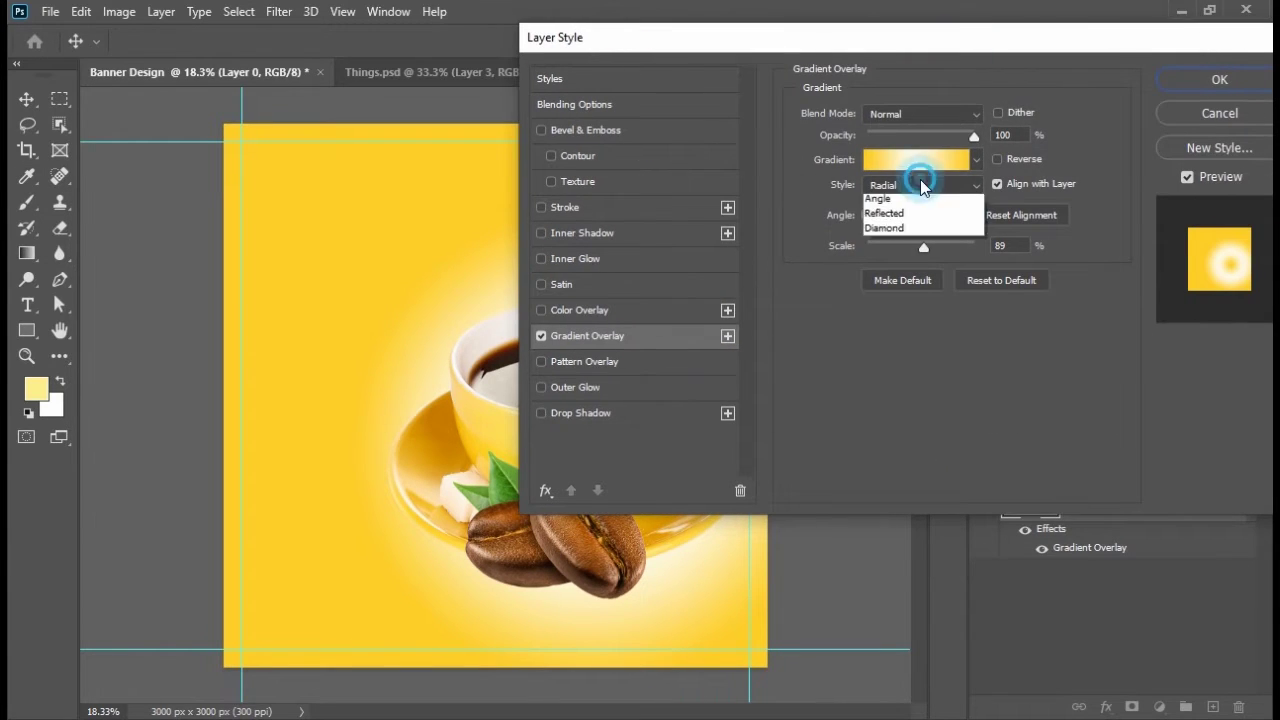
pyautogui.click(887, 217)
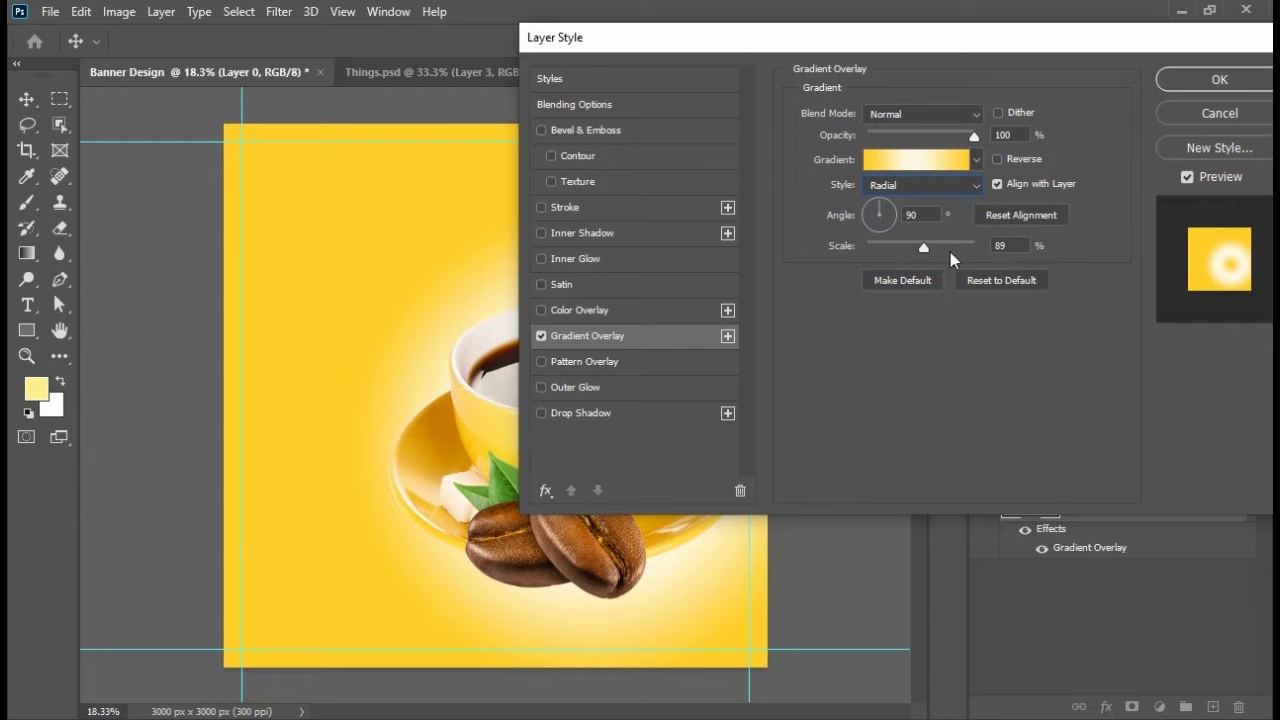
pyautogui.doubleClick(1012, 246)
pyautogui.moveTo(783, 36); pyautogui.dragTo(1077, 65)
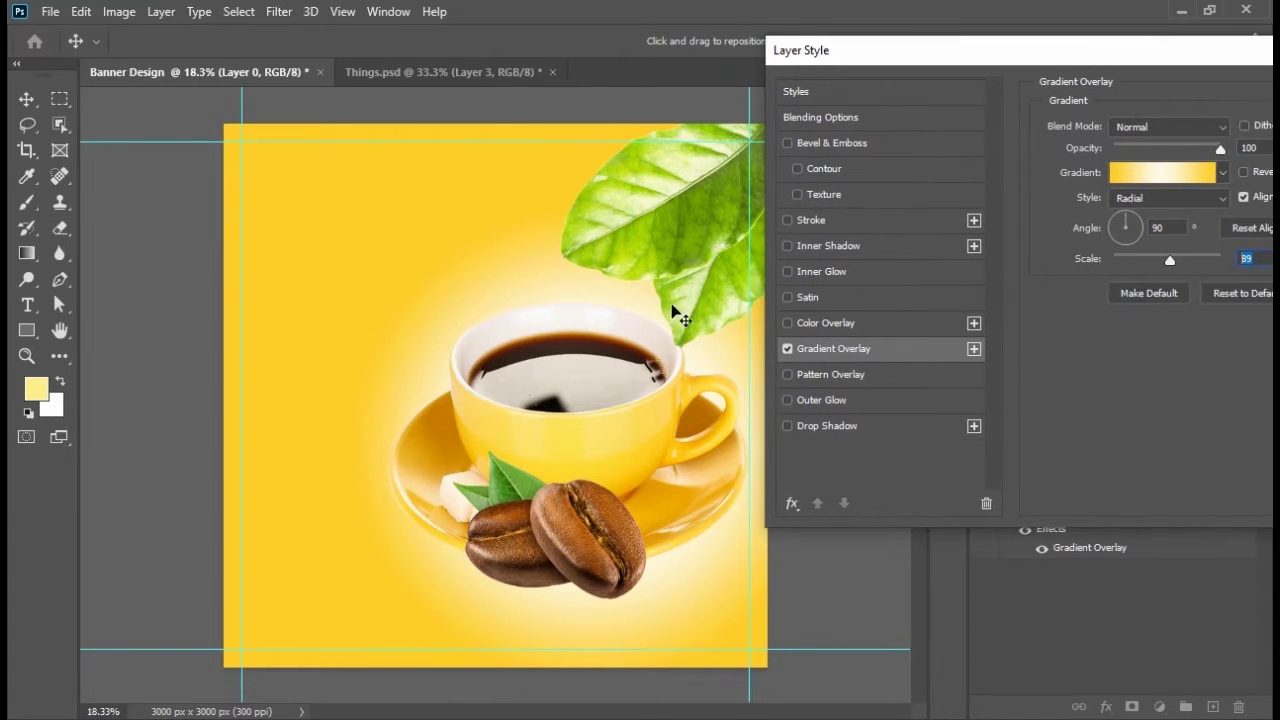
pyautogui.moveTo(564, 292); pyautogui.dragTo(533, 322)
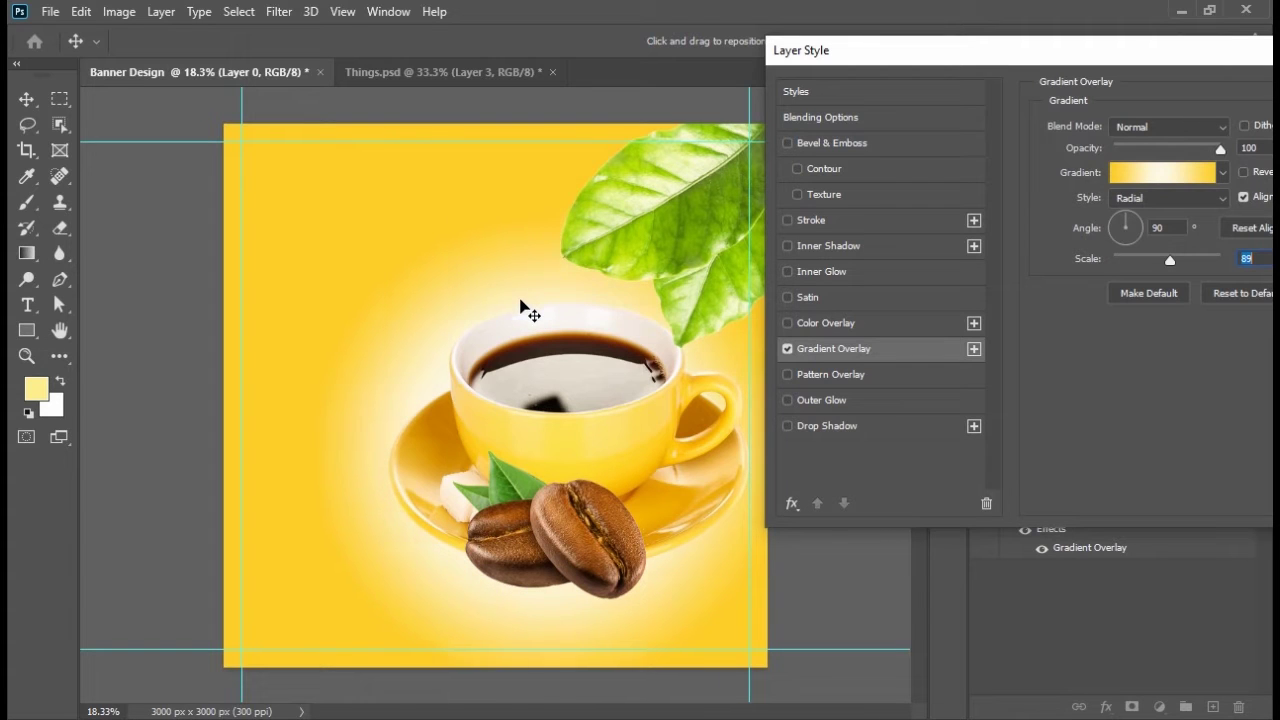
pyautogui.moveTo(972, 55); pyautogui.dragTo(698, 55)
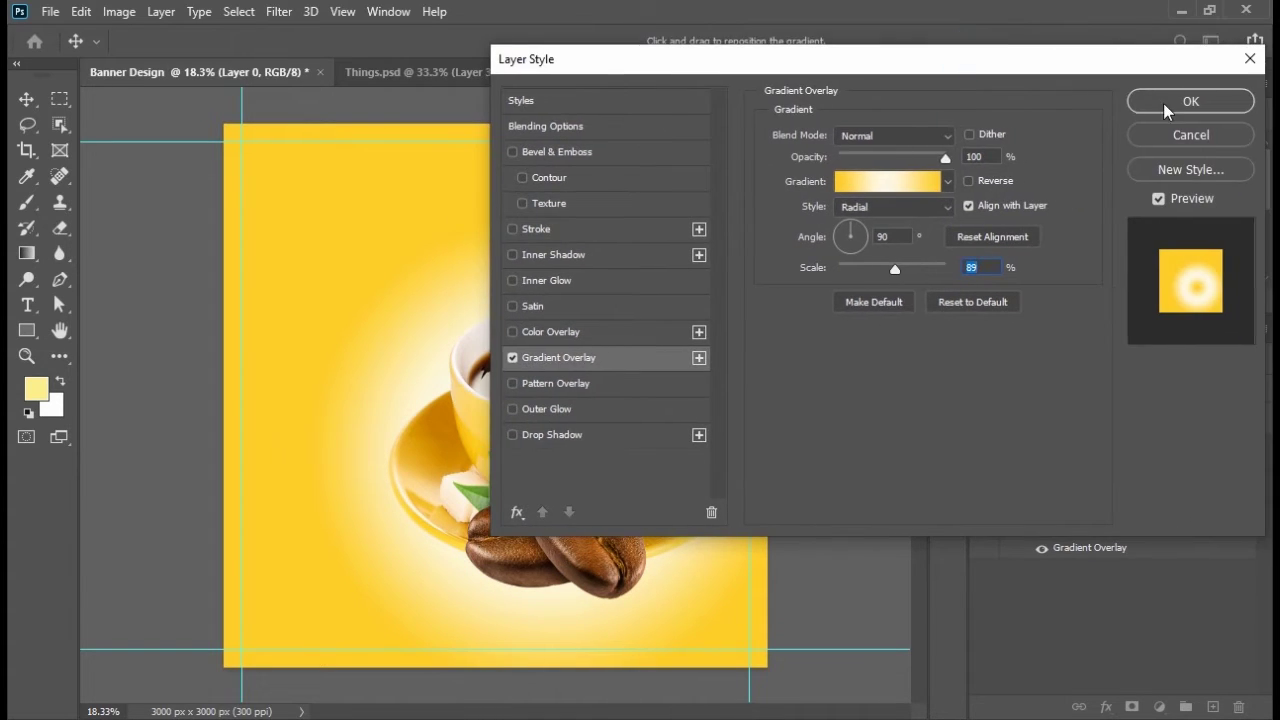
pyautogui.click(1175, 101)
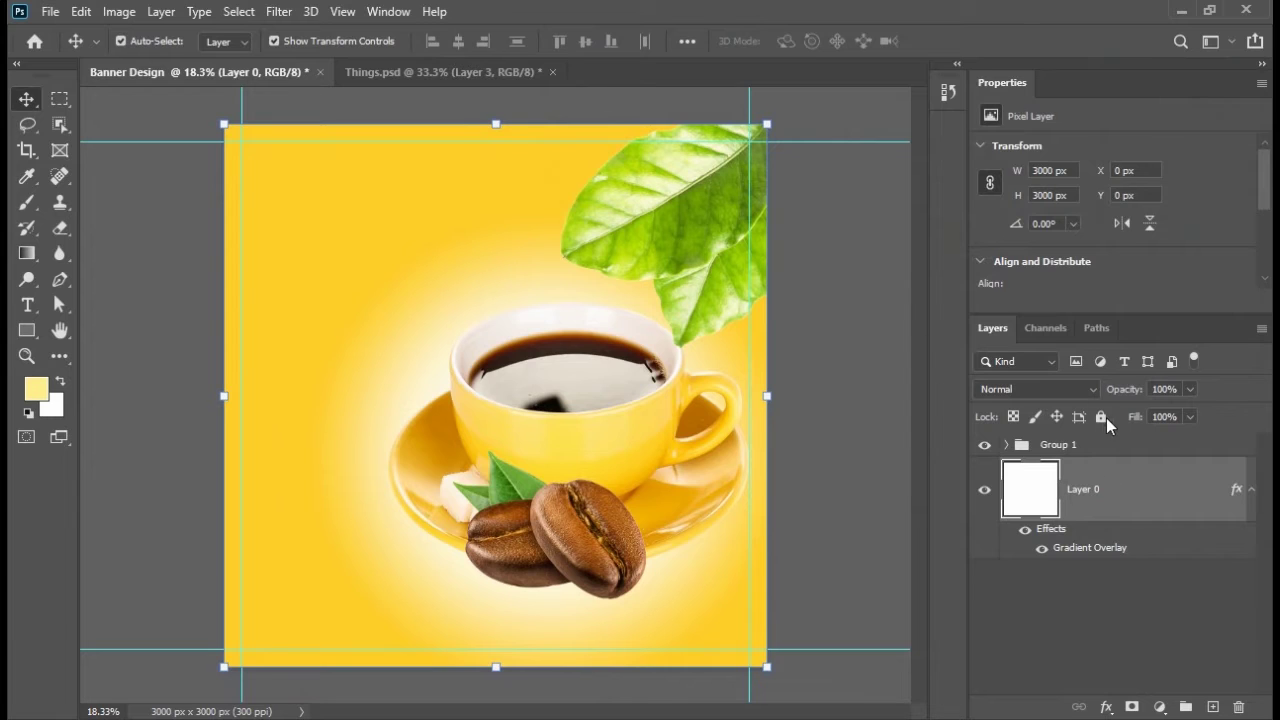
# Lock the background Layer 0 and check its Gradient Overlay by toggling the effect's visibility
pyautogui.click(1101, 417)
pyautogui.click(1004, 582)
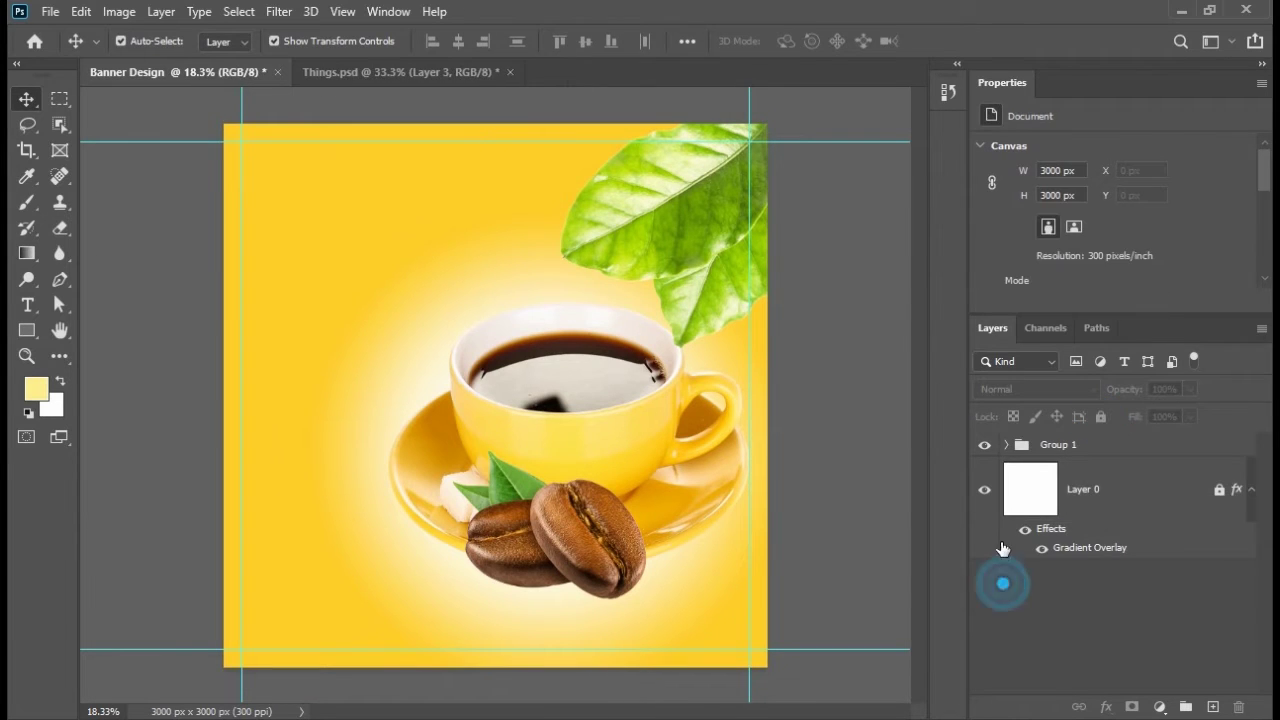
pyautogui.click(1041, 550)
pyautogui.click(1041, 550)
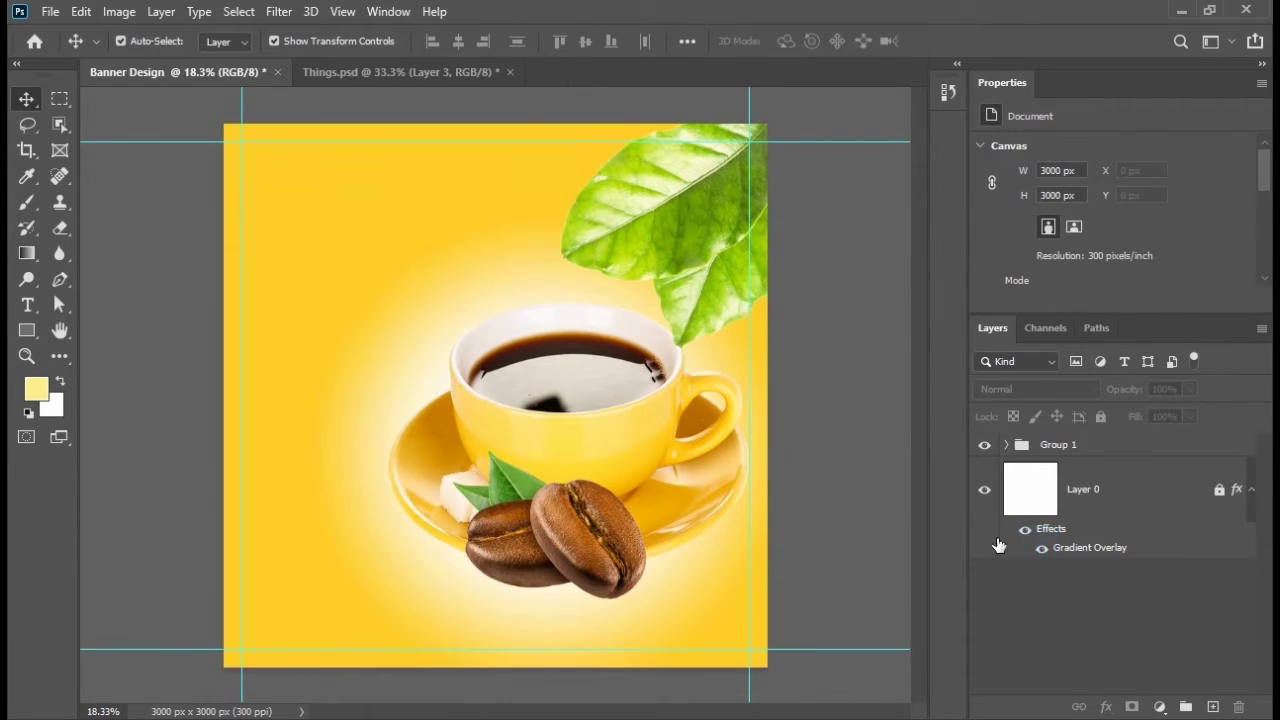
# Copy the Best Caffee logo from Things.psd into the banner and place it above the cup, left of the leaf
pyautogui.hotkey('ctrl', '-')
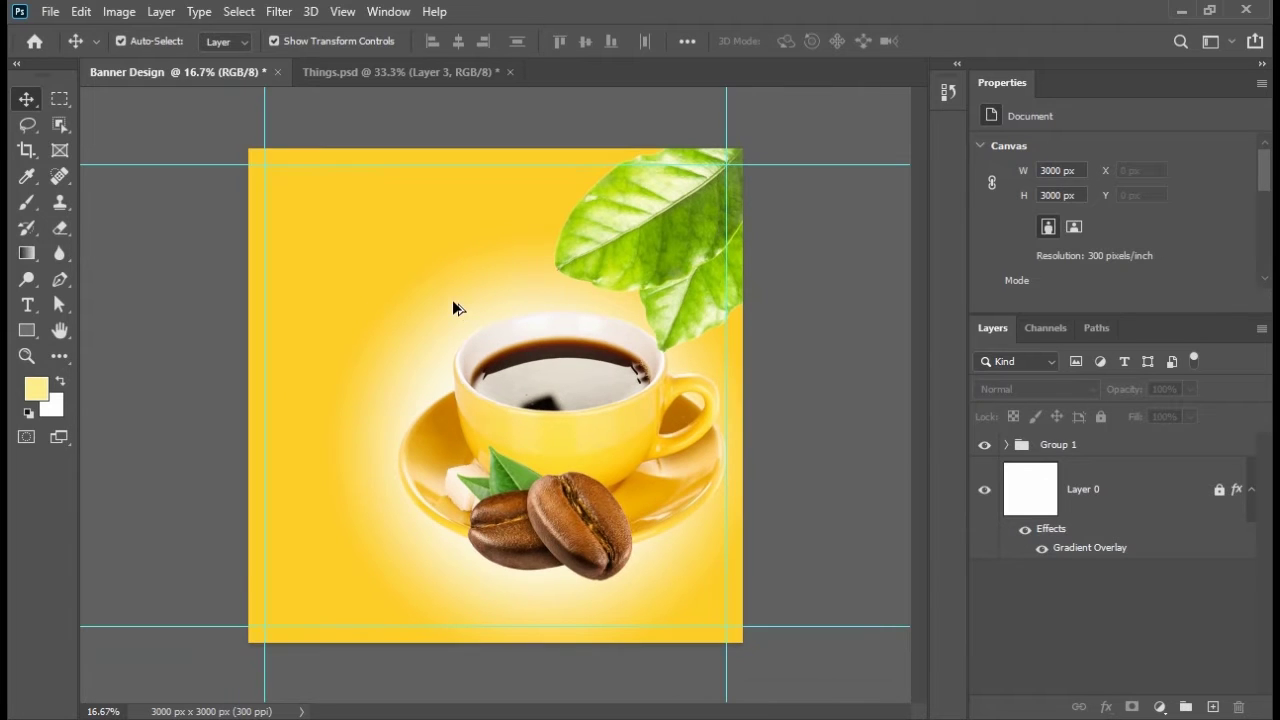
pyautogui.click(342, 72)
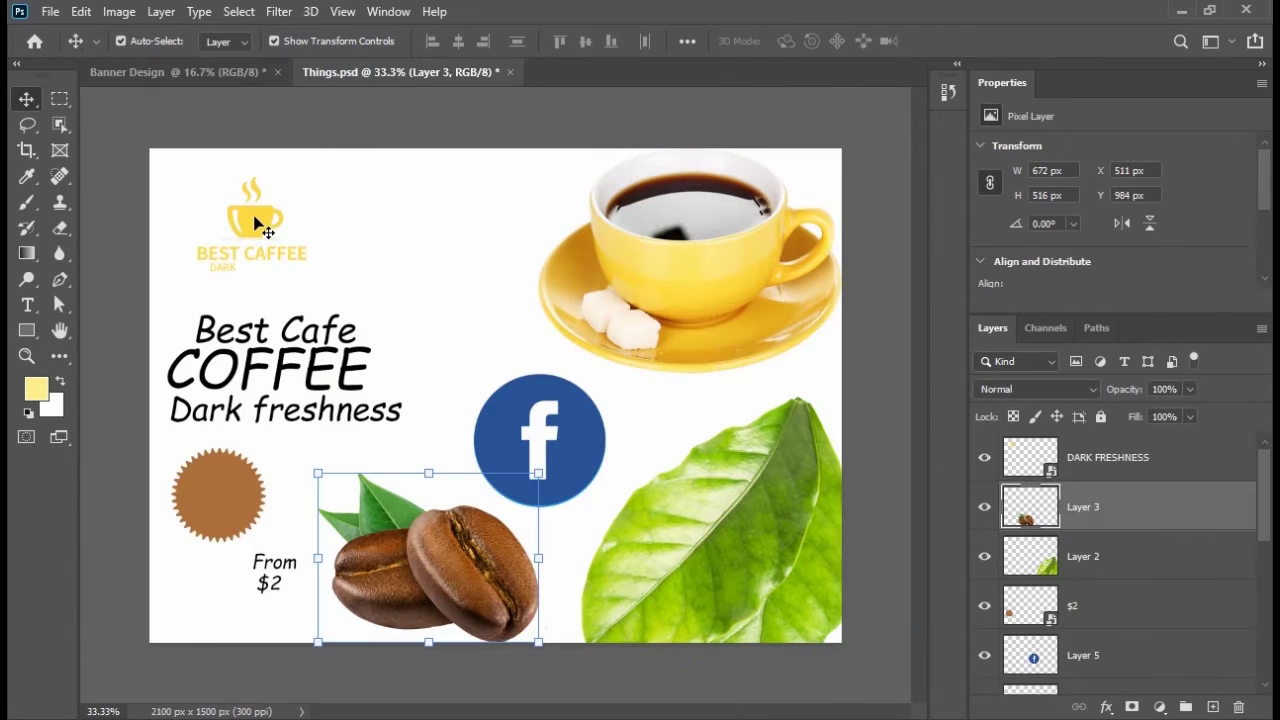
pyautogui.moveTo(252, 218); pyautogui.dragTo(512, 204)
pyautogui.scroll(2, 512, 190)
pyautogui.scroll(3, 514, 182)
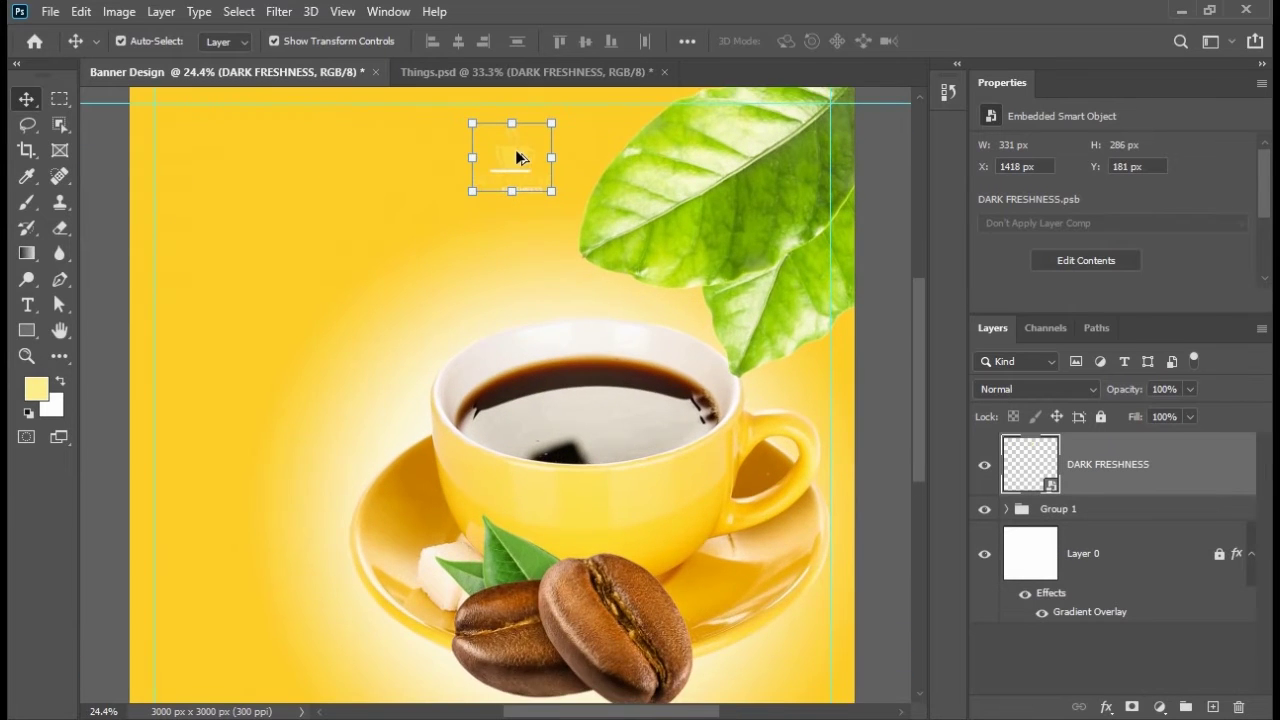
pyautogui.moveTo(512, 158); pyautogui.dragTo(417, 286)
# Draw a circle about 335 px wide with the Ellipse tool and move it between the logo and the leaf
pyautogui.click(31, 334)
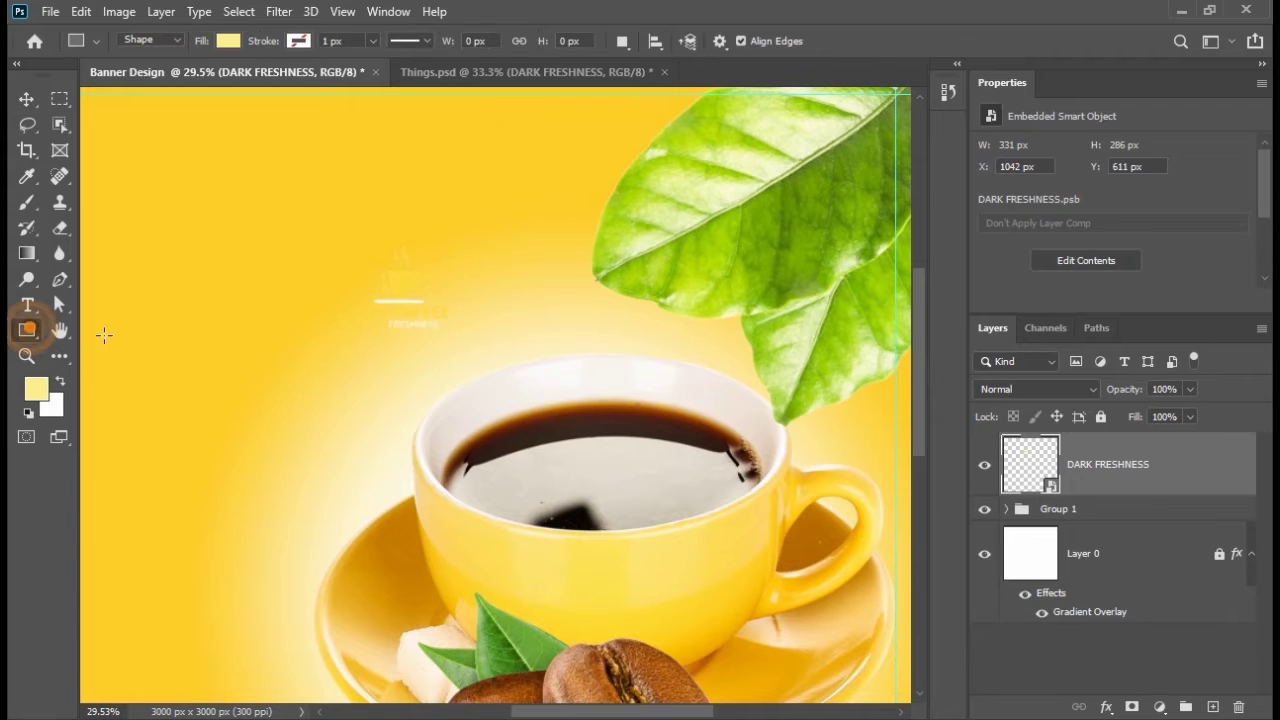
pyautogui.rightClick(30, 335)
pyautogui.click(109, 369)
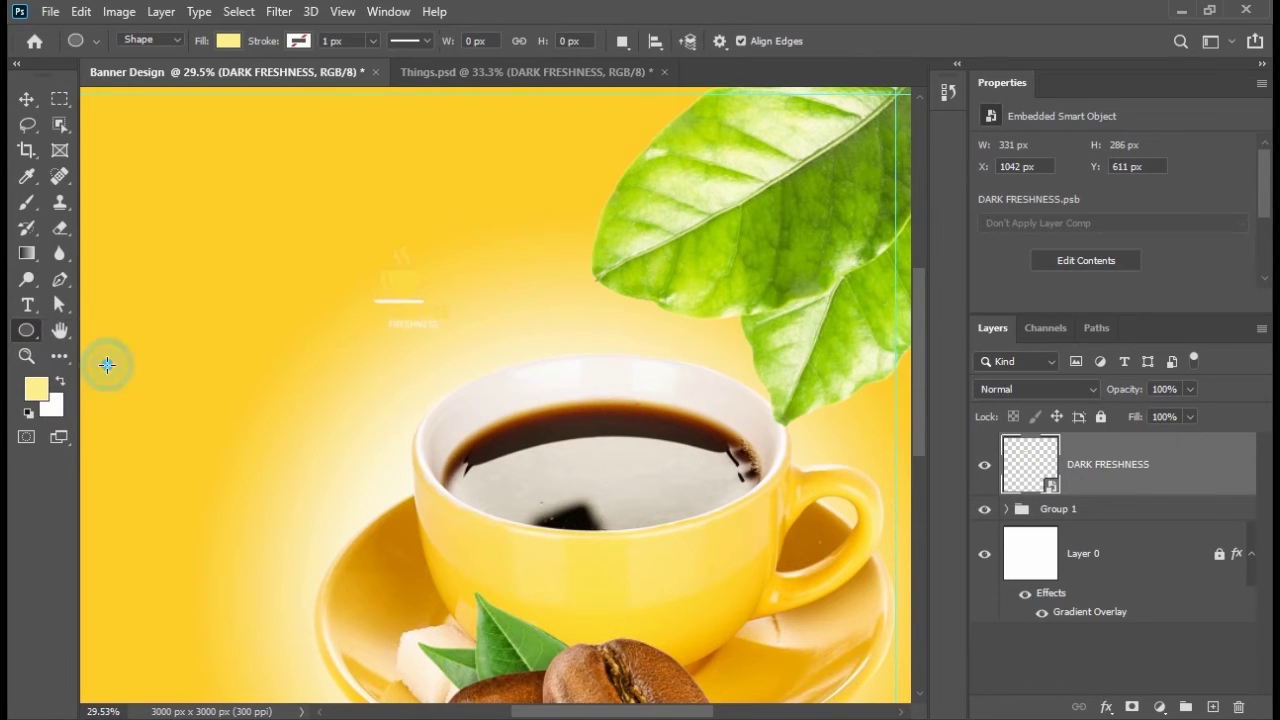
pyautogui.moveTo(326, 199); pyautogui.dragTo(550, 296)
pyautogui.click(27, 98)
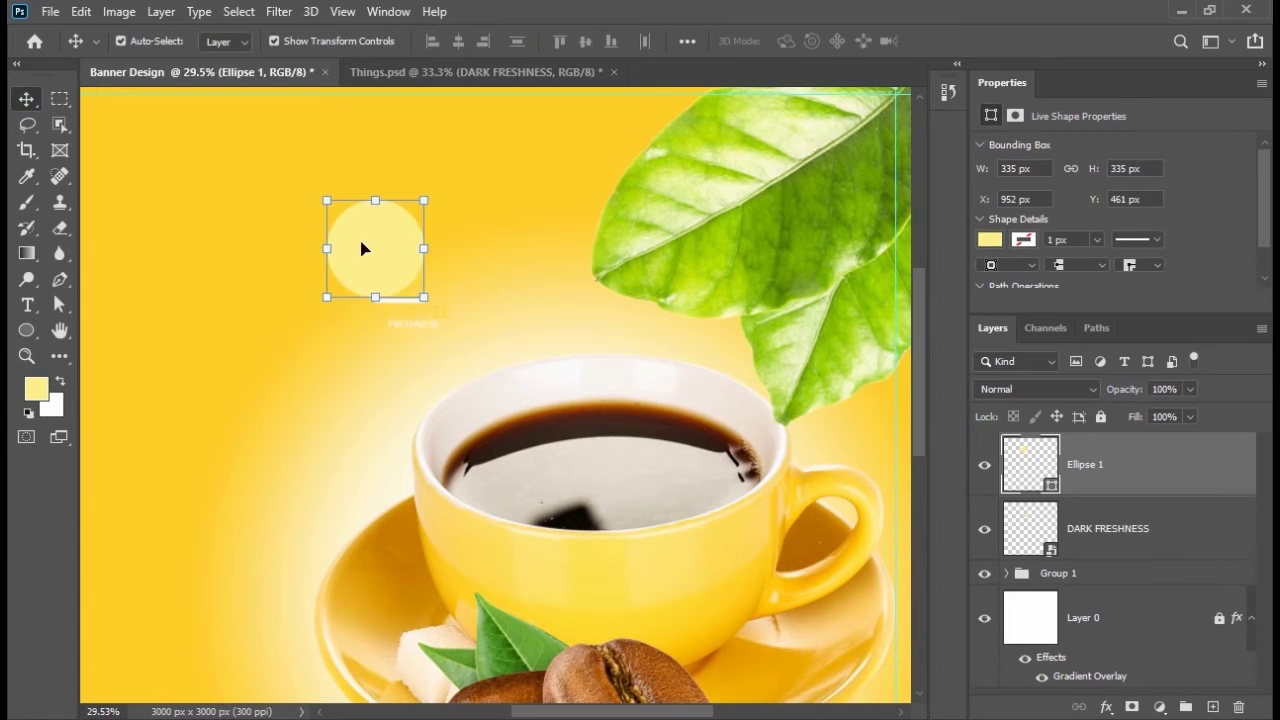
pyautogui.moveTo(379, 247); pyautogui.dragTo(494, 234)
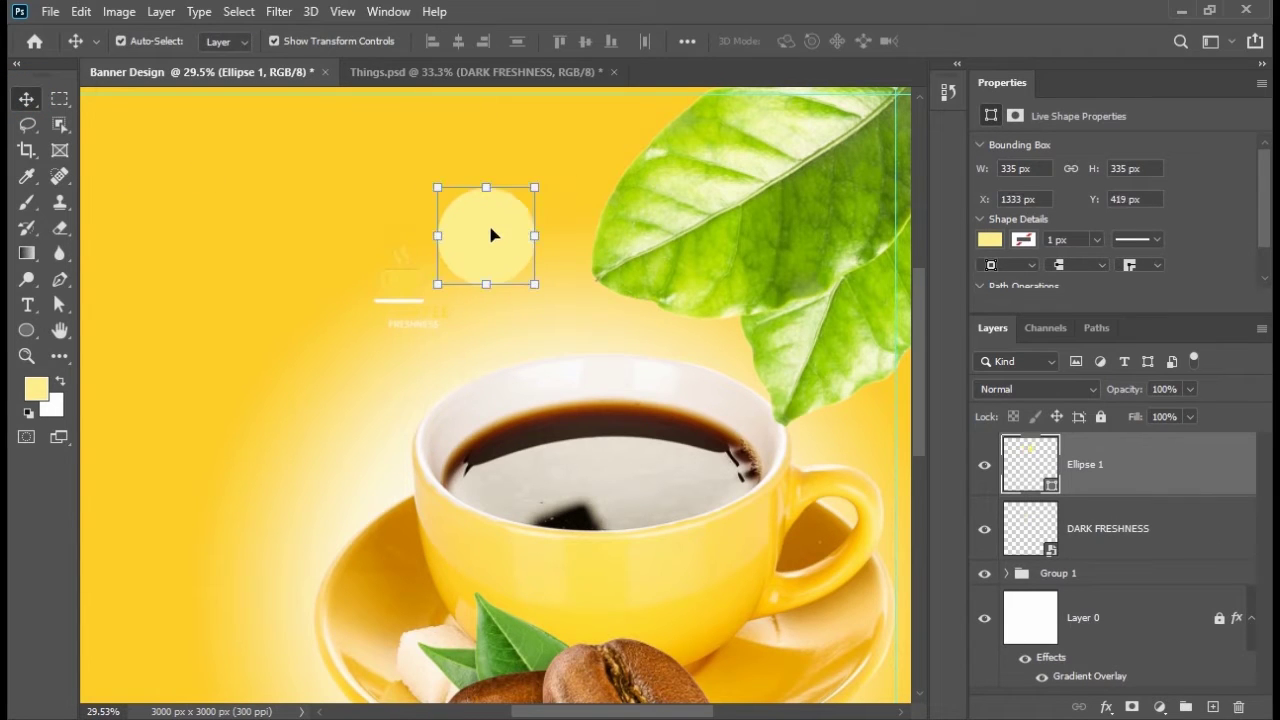
pyautogui.scroll(-2, 494, 236)
# Set the foreground colour to brown 8a4006 and fill the circle with it
pyautogui.click(32, 388)
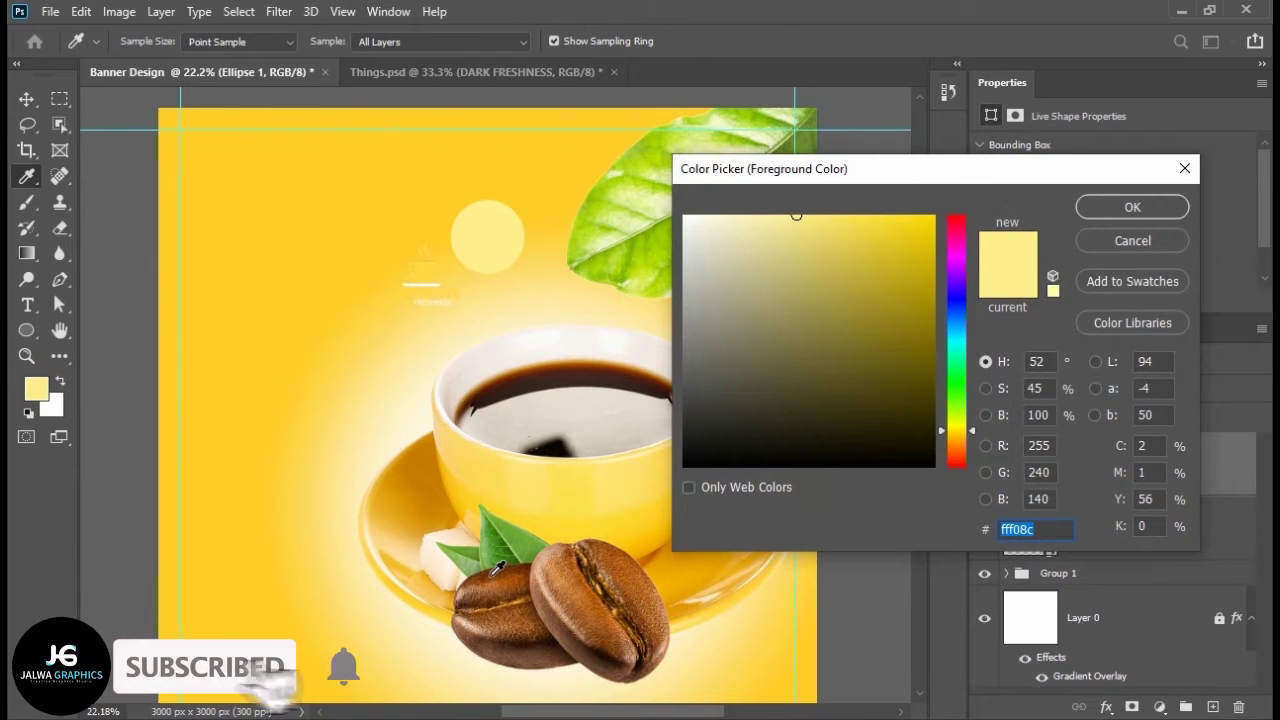
pyautogui.write('8a4006')
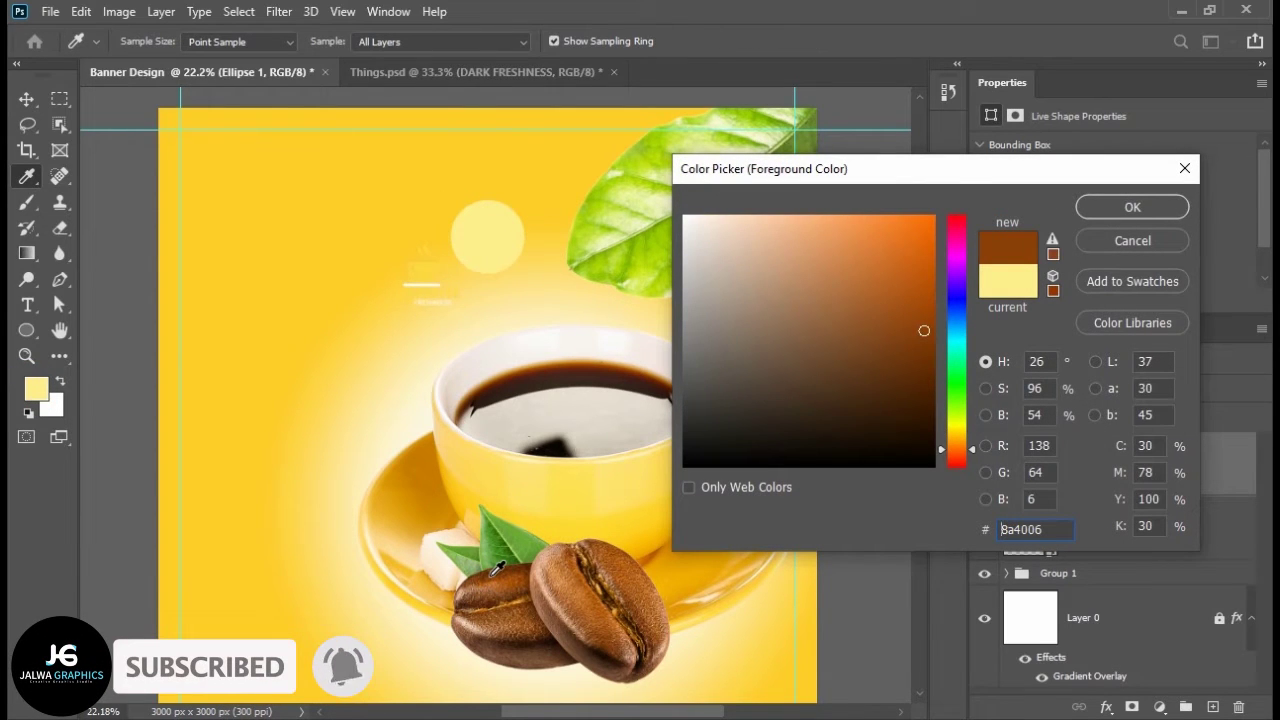
pyautogui.click(1120, 208)
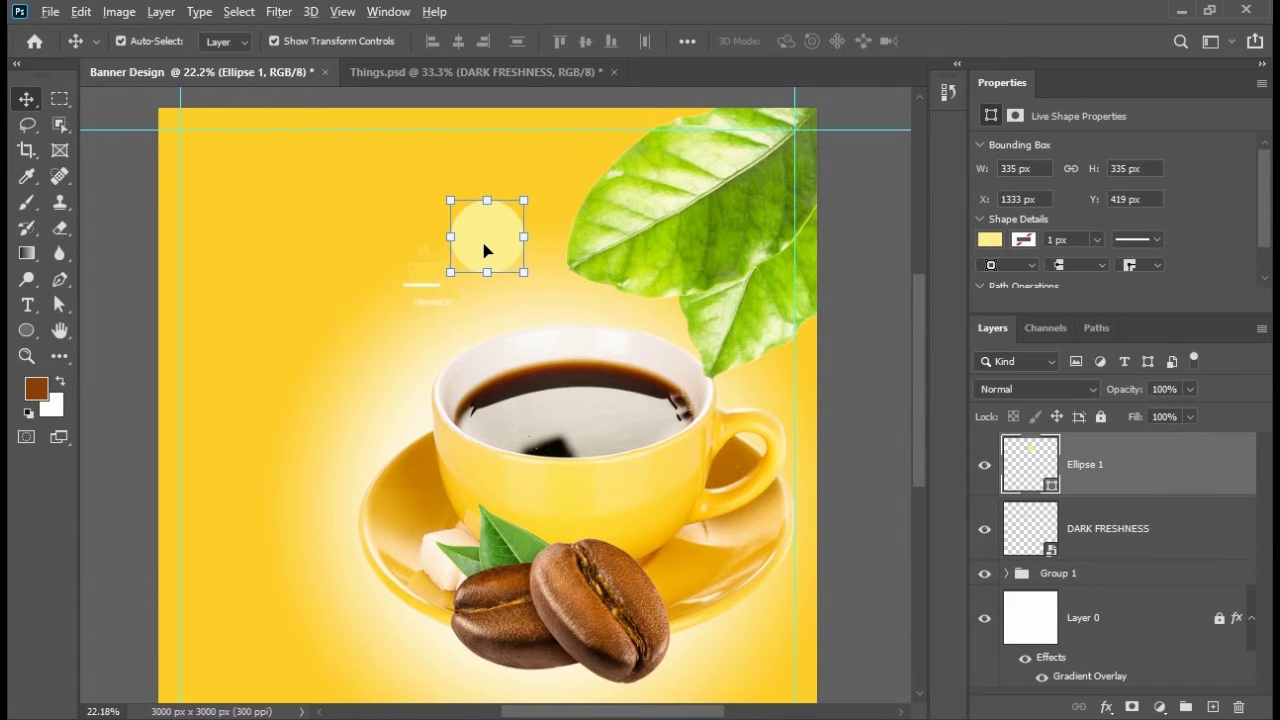
pyautogui.hotkey('alt', 'BackSpace')
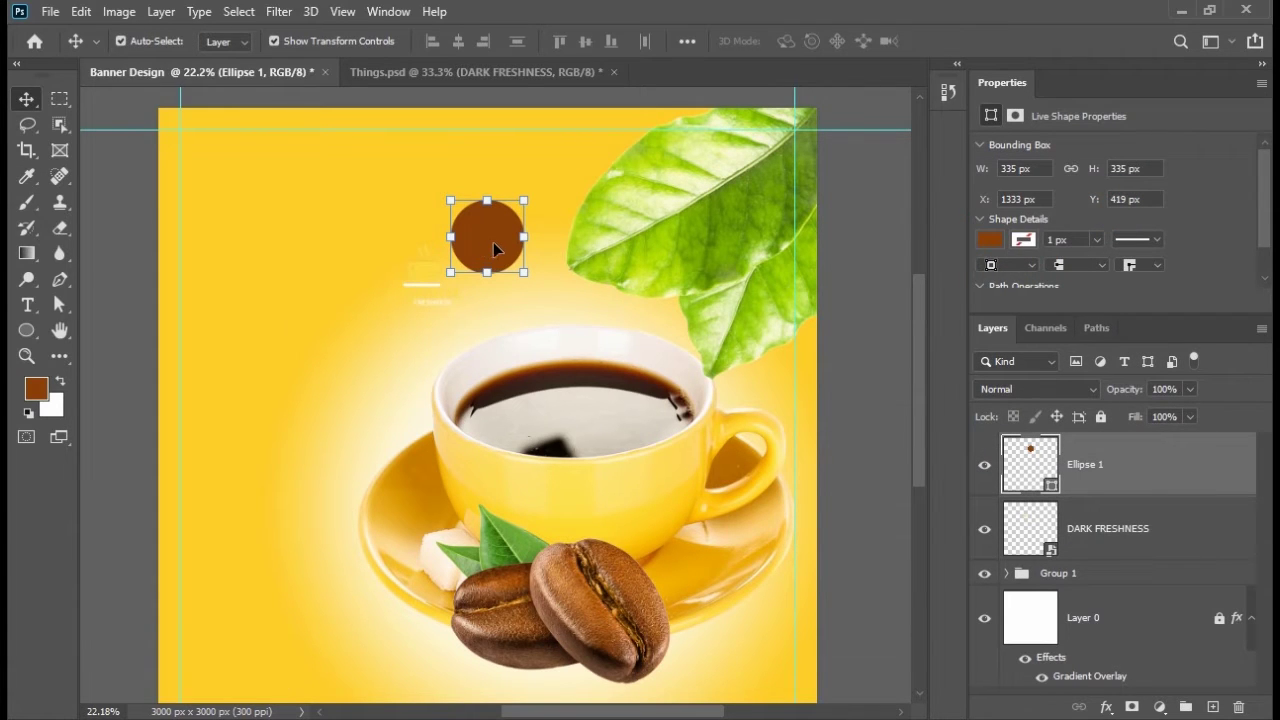
# Stack the circle beneath the logo layer, then centre the logo on the circle, scaled to 119.49%
pyautogui.moveTo(1102, 465); pyautogui.dragTo(1087, 557)
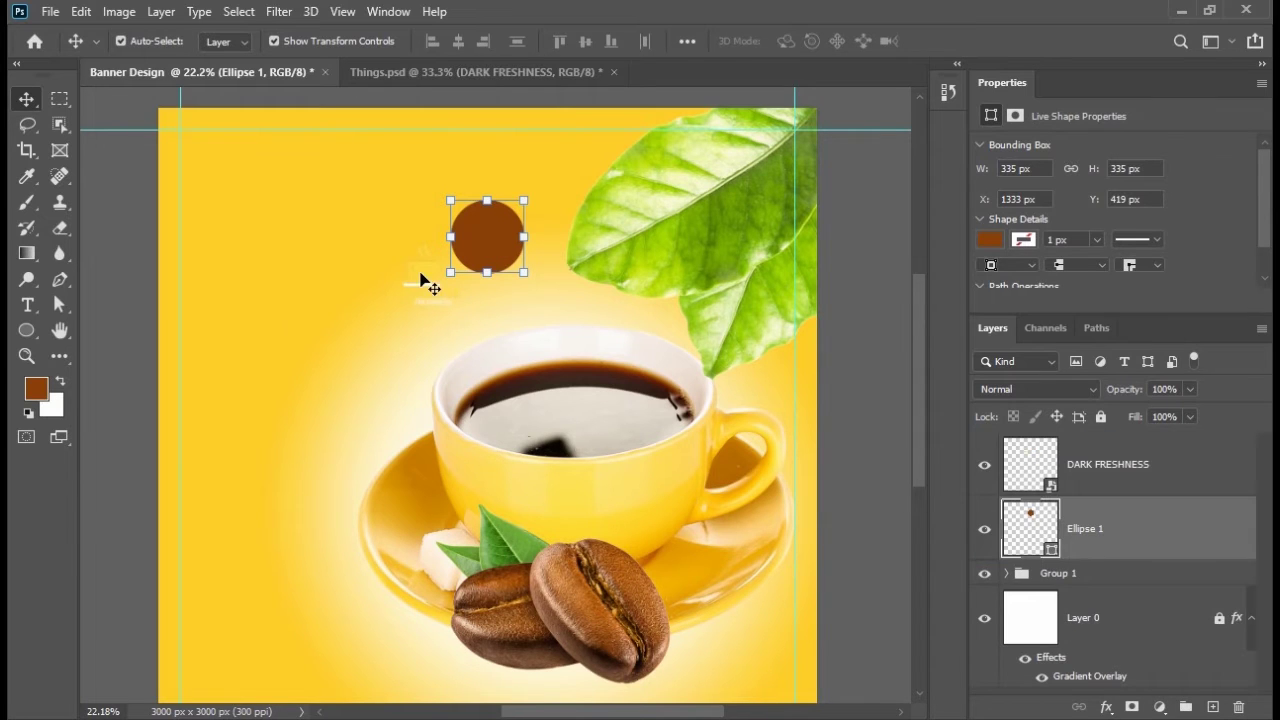
pyautogui.moveTo(428, 285); pyautogui.dragTo(512, 239)
pyautogui.scroll(4, 495, 235)
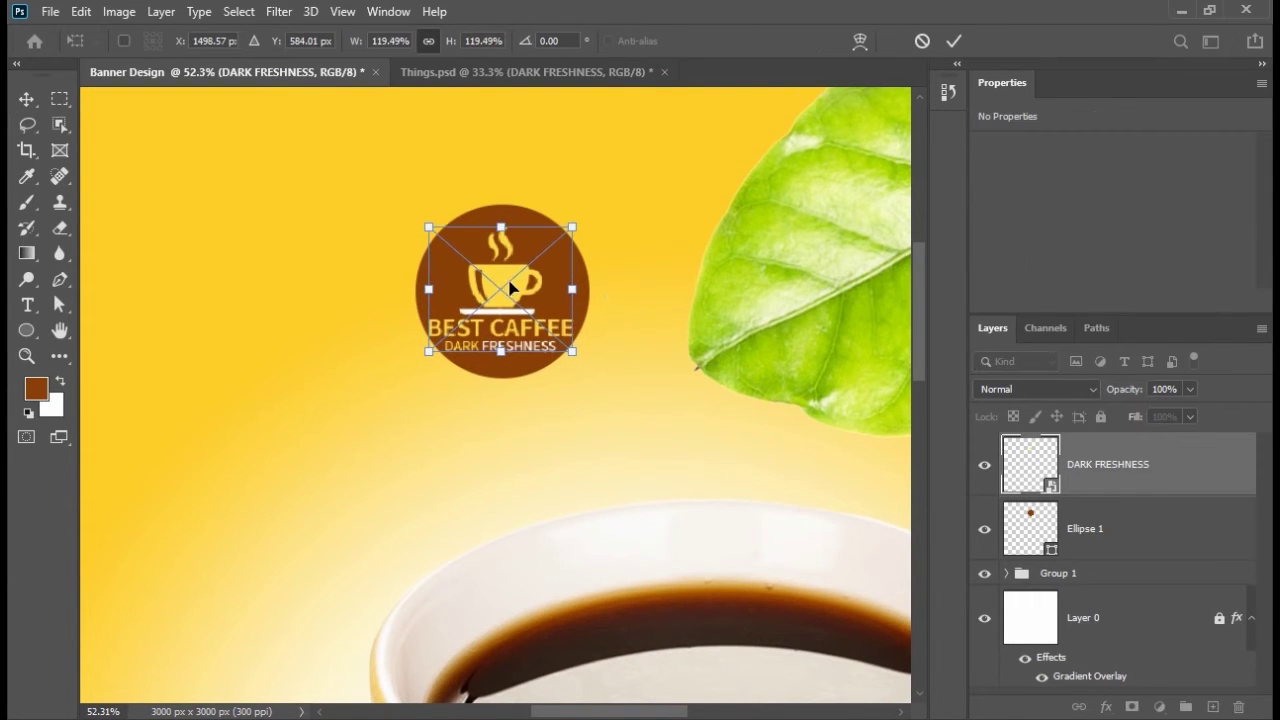
pyautogui.moveTo(510, 287); pyautogui.dragTo(511, 278)
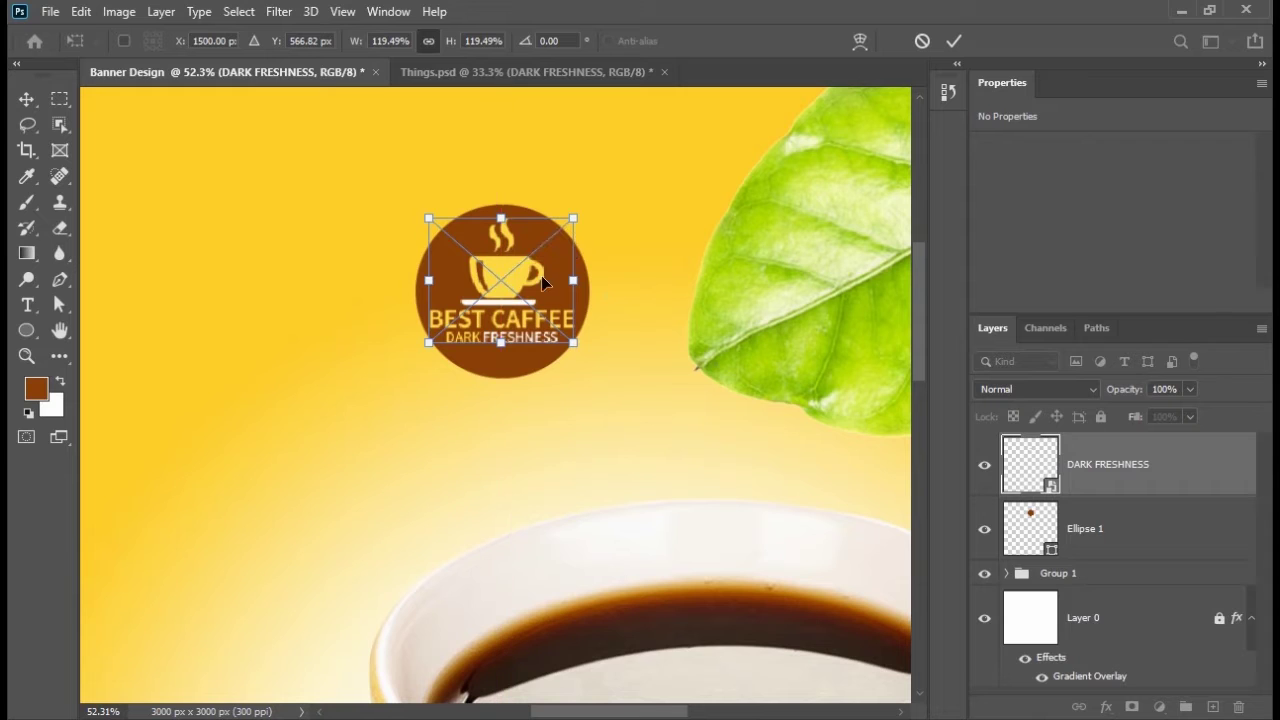
pyautogui.click(27, 99)
pyautogui.click(371, 220)
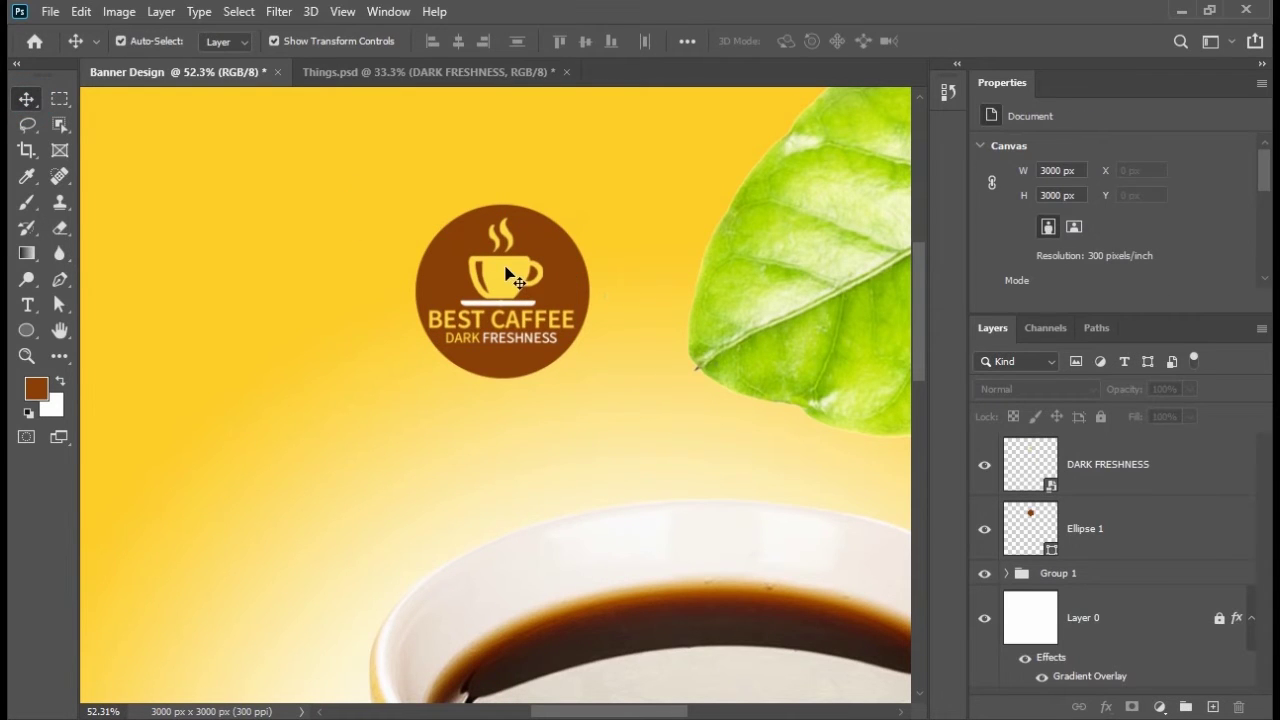
# Combine the DARK FRESHNESS logo layer and the Ellipse 1 circle layer into one smart object
pyautogui.click(1170, 464)
pyautogui.keyDown('shift'); pyautogui.click(1155, 528); pyautogui.keyUp('shift')
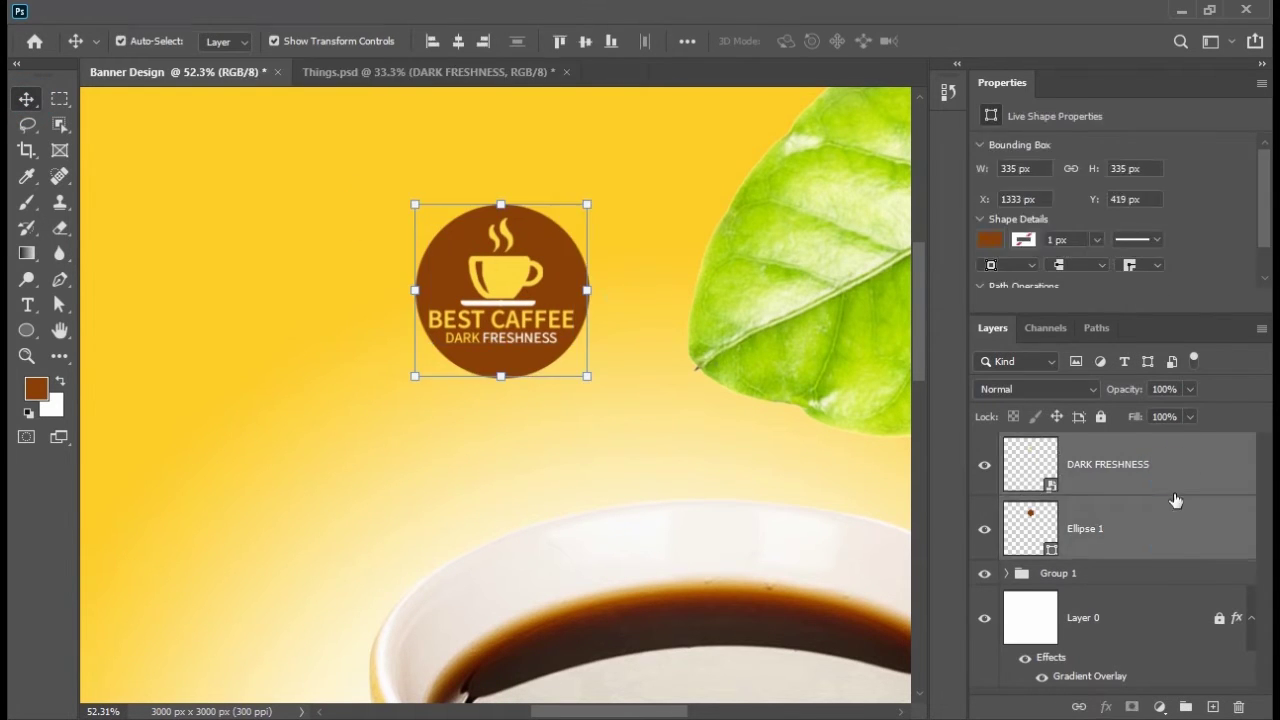
pyautogui.rightClick(1181, 463)
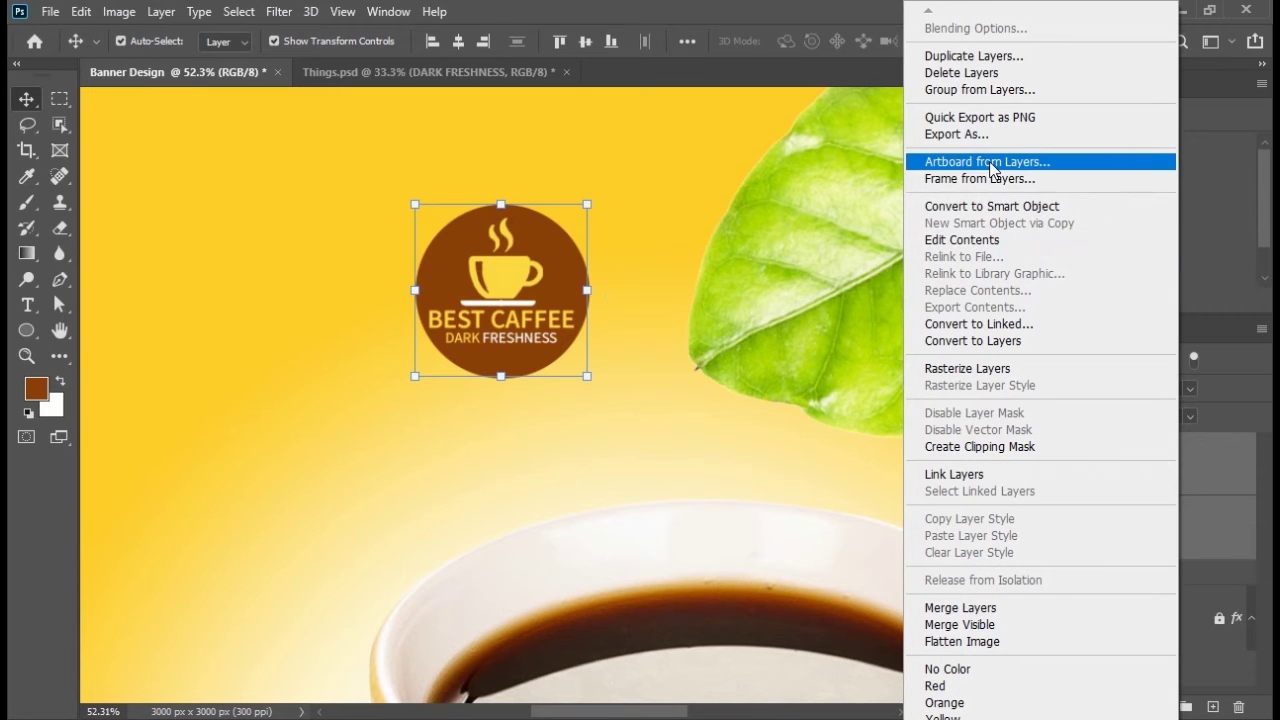
pyautogui.click(983, 209)
# Move the logo badge onto the leaf inside the banner's upper-right guides, nudging it to about X 2553 px, Y 111 px, and deselect everything
pyautogui.scroll(-6, 566, 249)
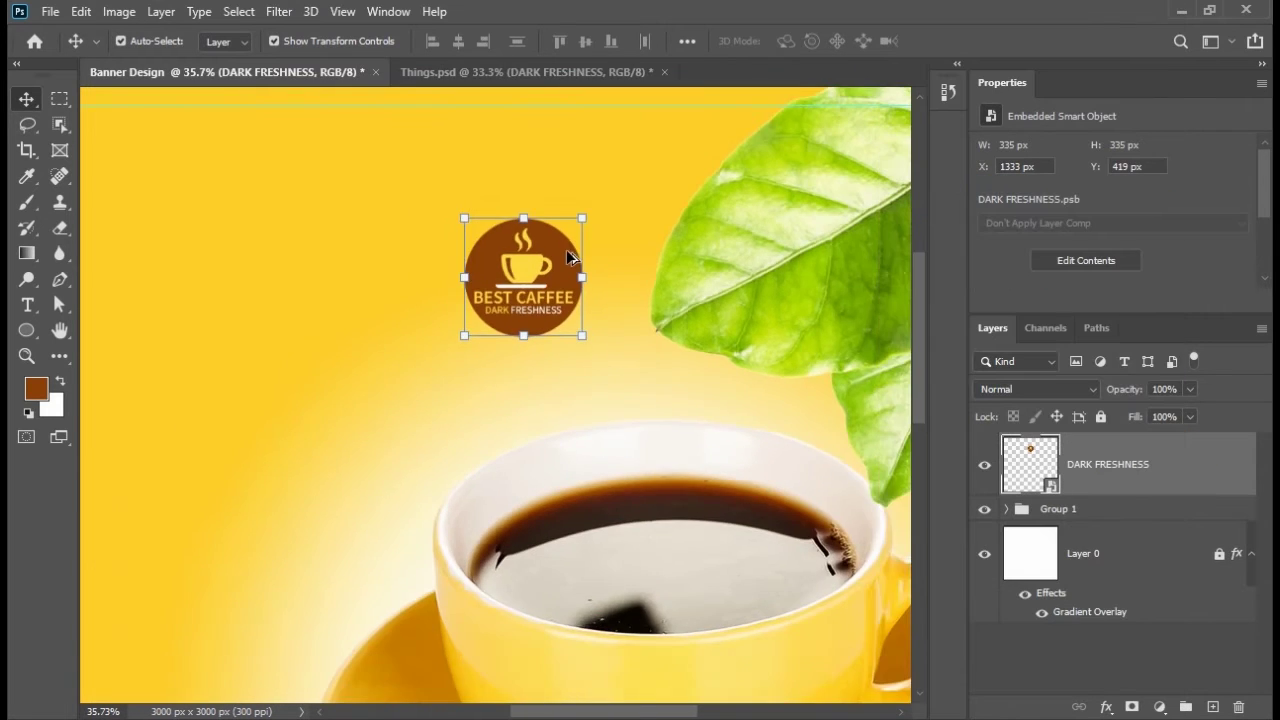
pyautogui.scroll(1, 560, 259)
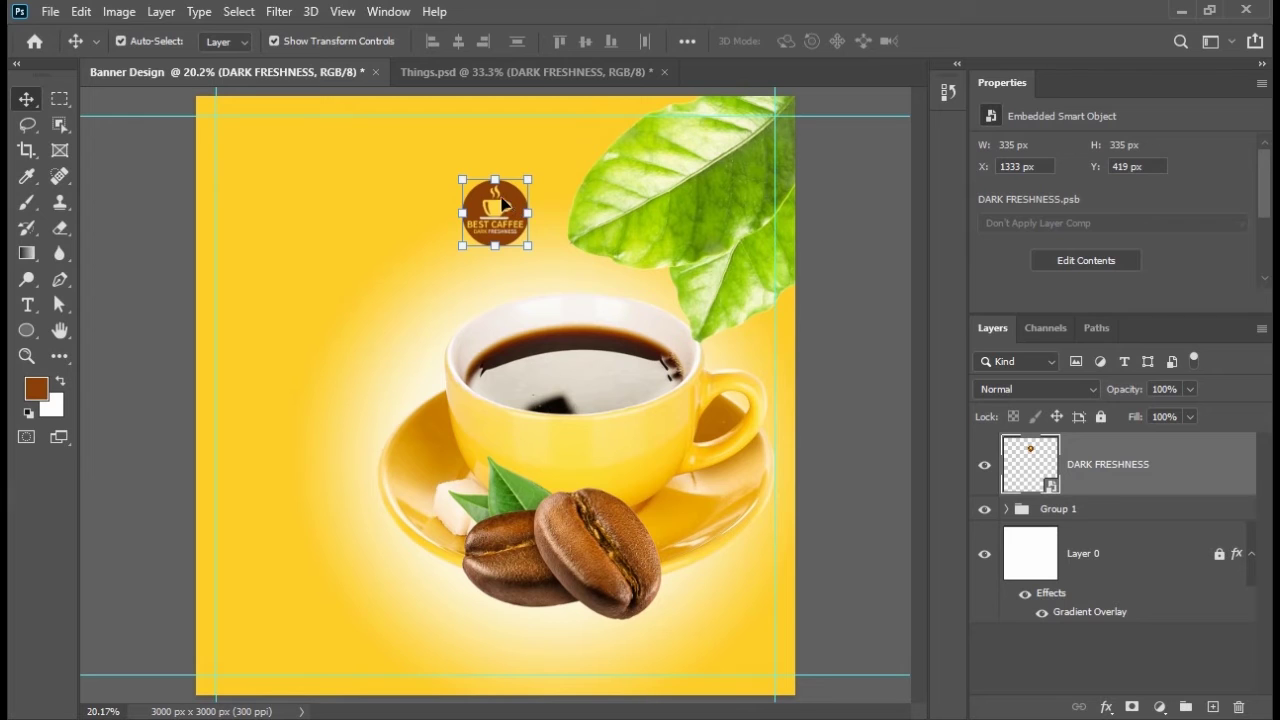
pyautogui.moveTo(505, 201); pyautogui.dragTo(742, 177)
pyautogui.scroll(4, 731, 123)
pyautogui.scroll(3, 731, 123)
pyautogui.press('Right')
pyautogui.press('Right')
pyautogui.press('Right')
pyautogui.press('Right')
pyautogui.press('Right')
pyautogui.press('Right')
pyautogui.press('Right')
pyautogui.press('Right')
pyautogui.press('Right')
pyautogui.press('Right')
pyautogui.press('Right')
pyautogui.press('Right')
pyautogui.press('Right')
pyautogui.press('Right')
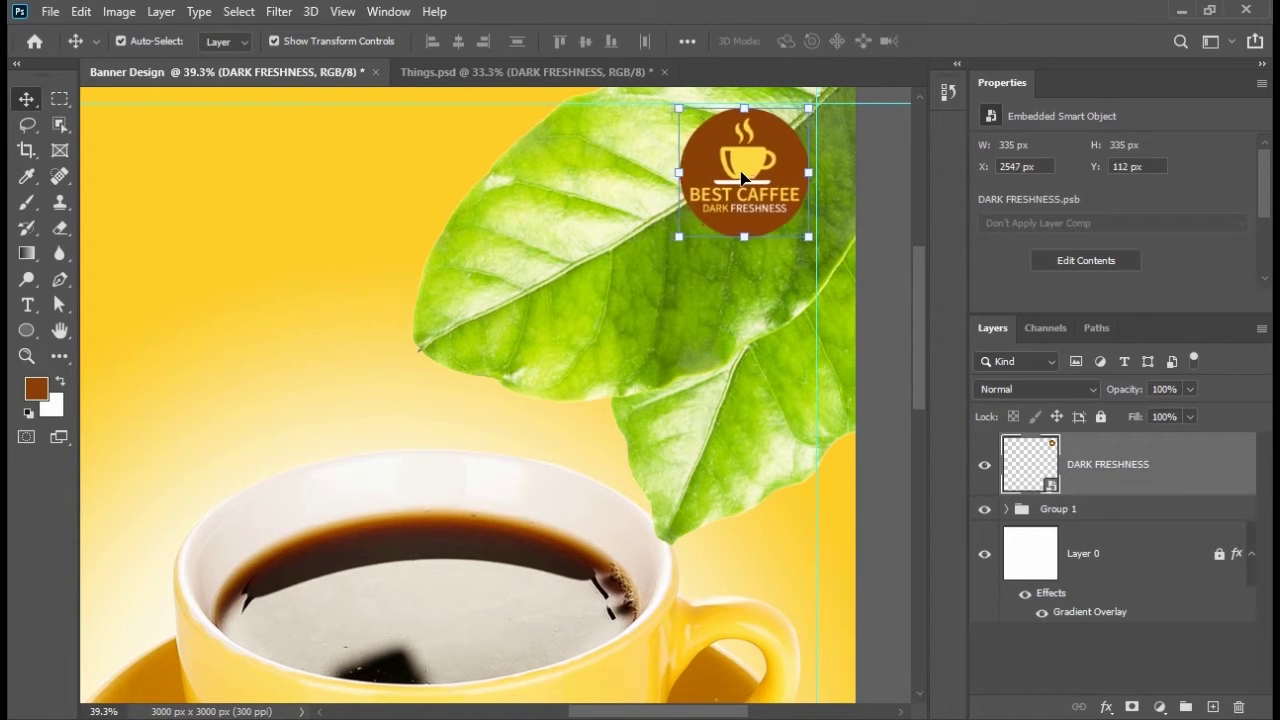
pyautogui.press('Up')
pyautogui.press('Up')
pyautogui.press('Up')
pyautogui.press('Right')
pyautogui.press('Right')
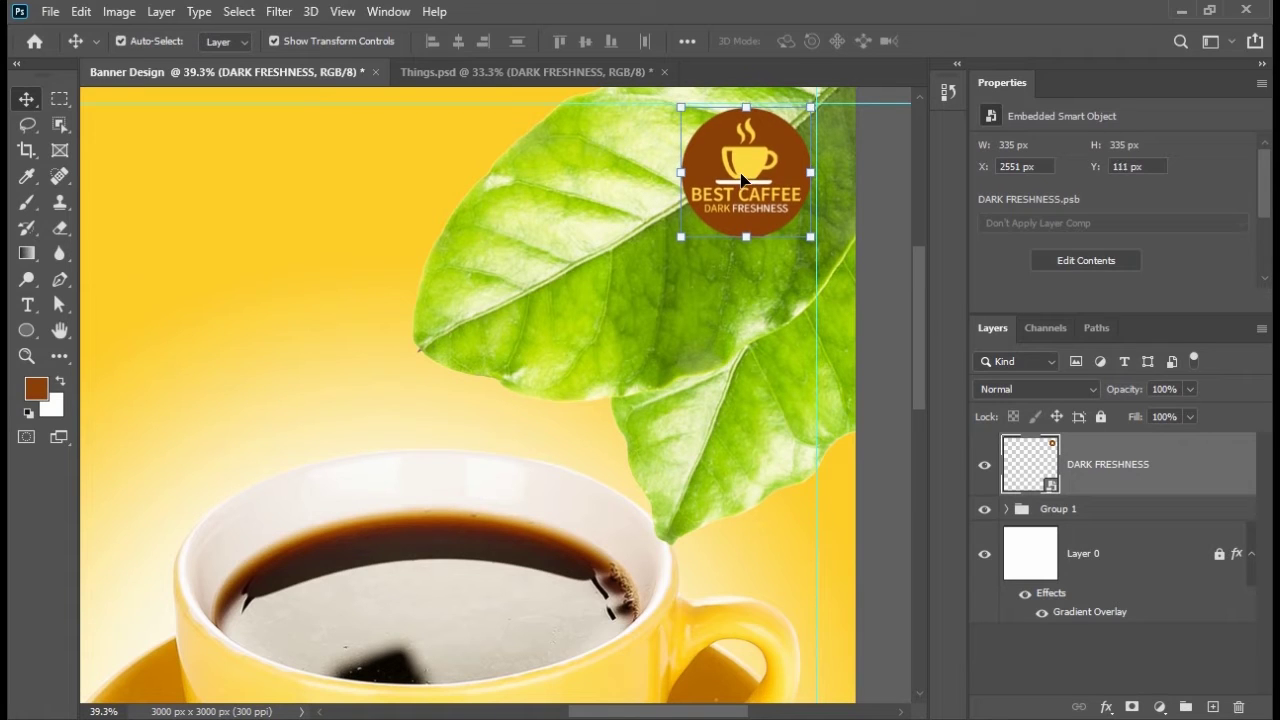
pyautogui.press('Down')
pyautogui.press('Down')
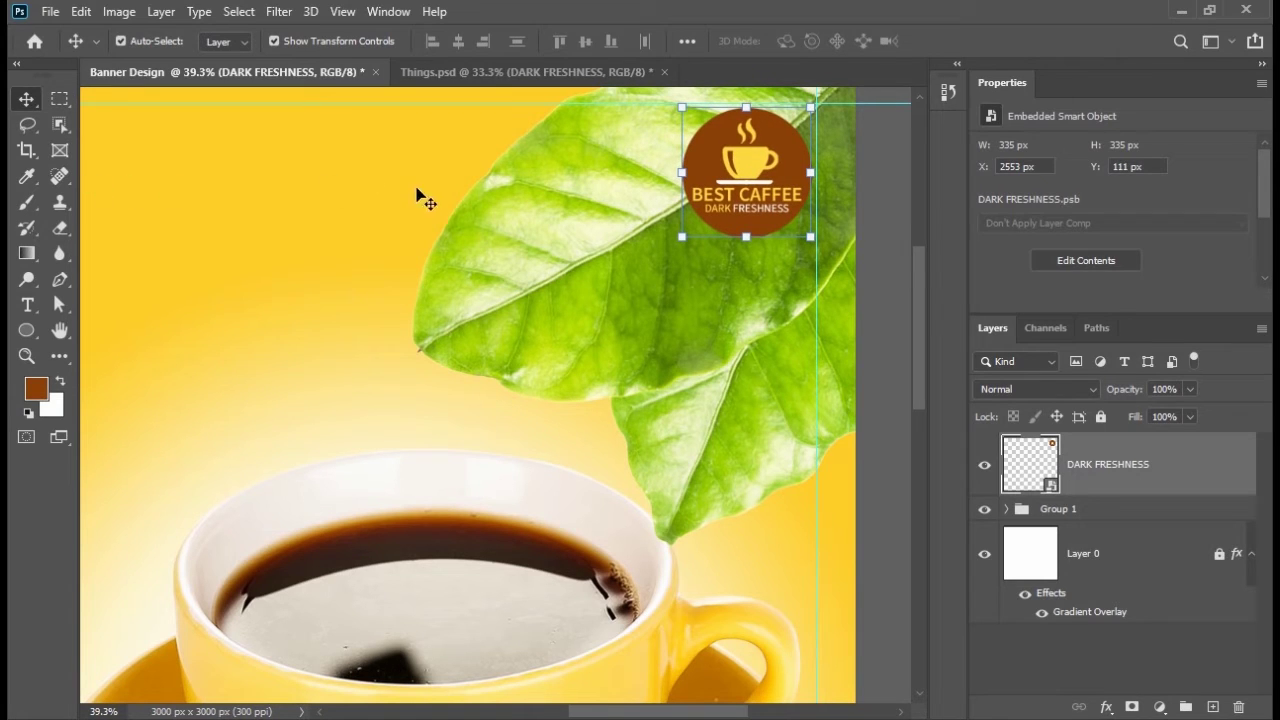
pyautogui.click(707, 293)
pyautogui.scroll(-5, 612, 285)
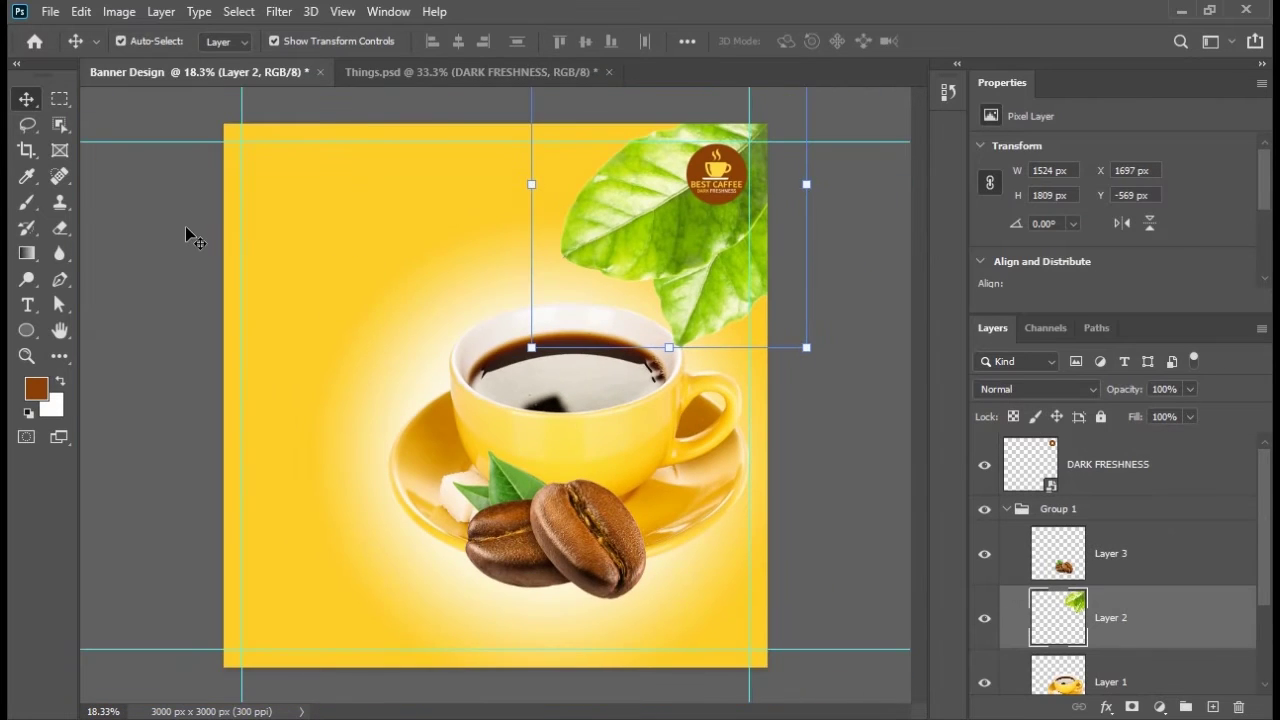
pyautogui.click(188, 228)
# Copy the Best Cafe text from Things.psd into the banner's upper-left area and scale it to 188.57%
pyautogui.click(359, 74)
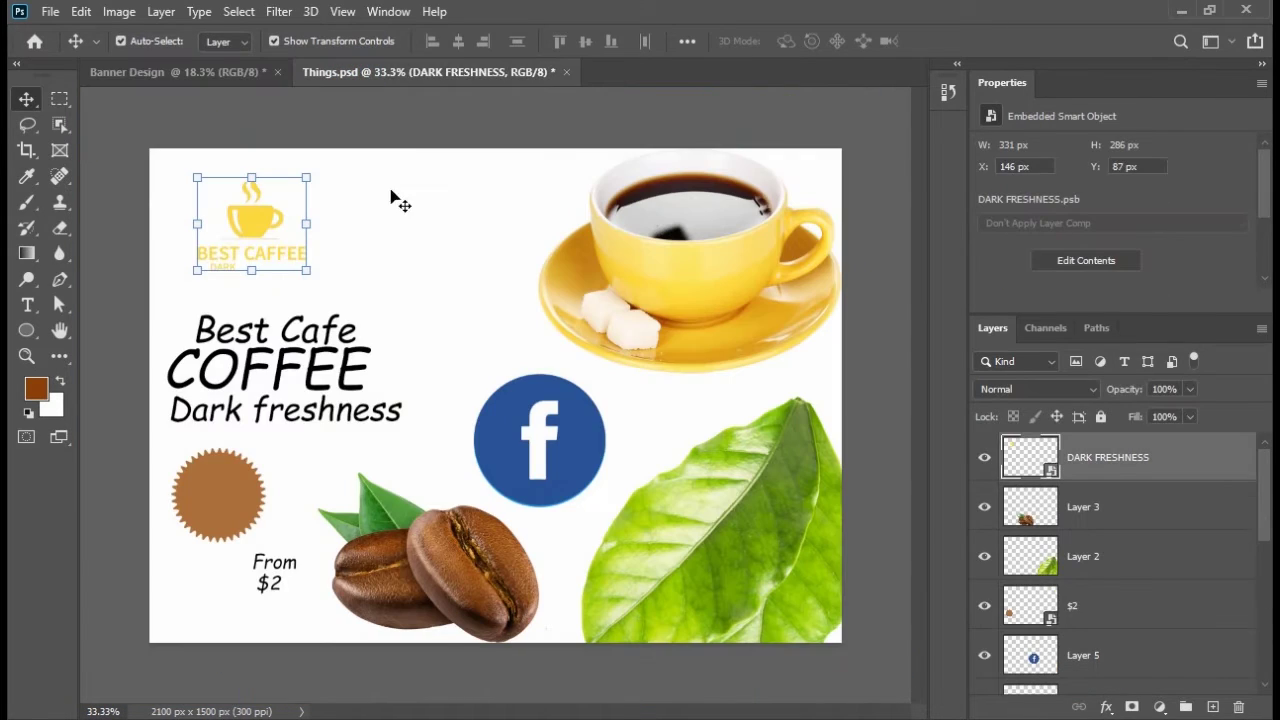
pyautogui.moveTo(250, 340); pyautogui.dragTo(478, 180)
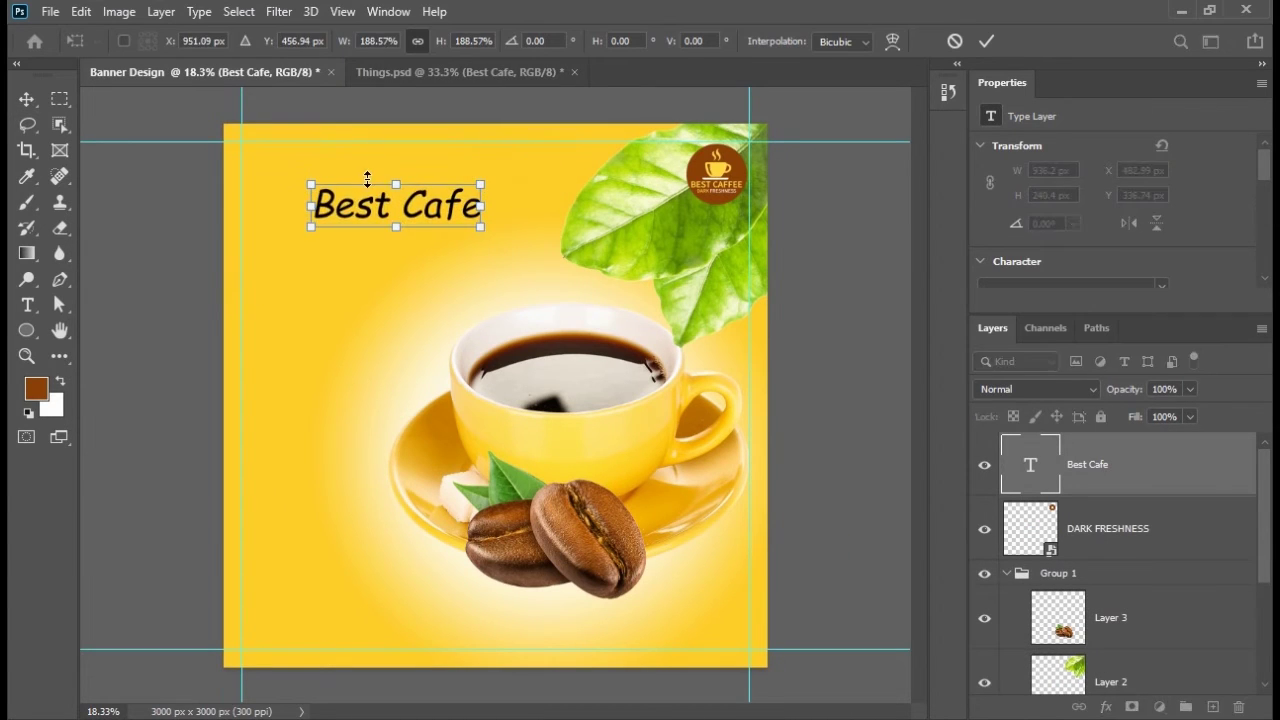
pyautogui.scroll(2, 360, 229)
pyautogui.click(27, 98)
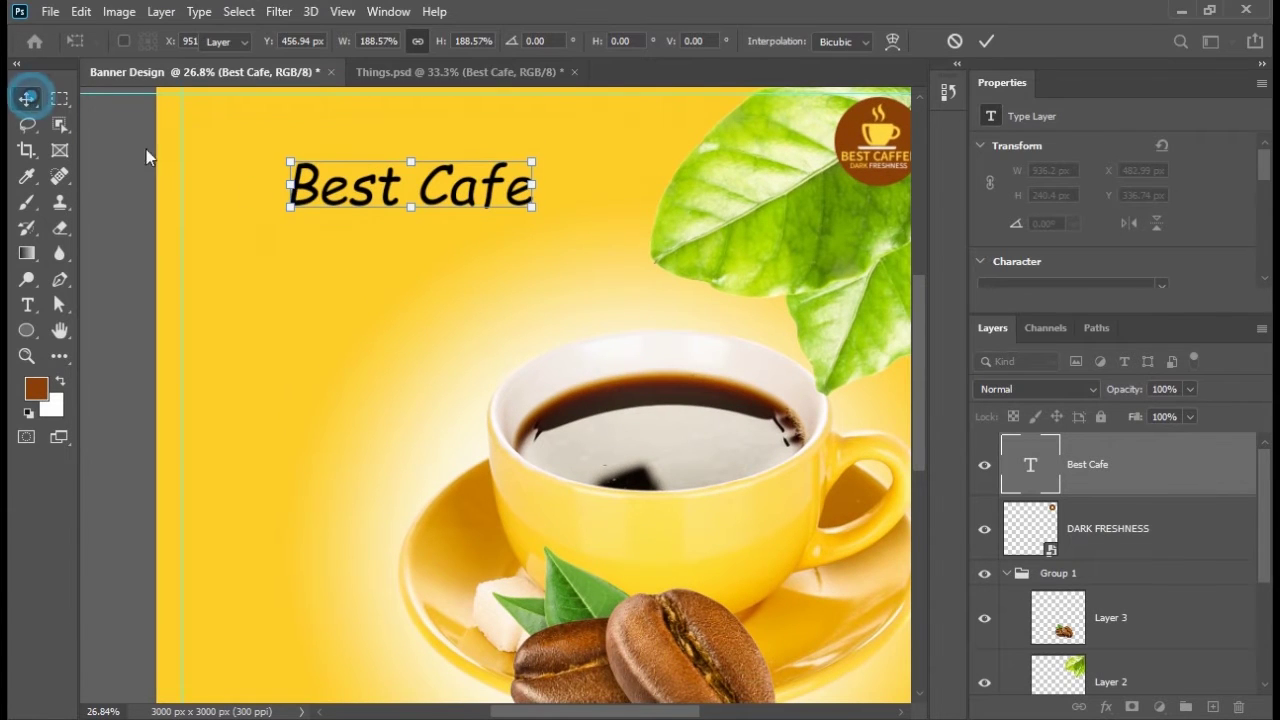
pyautogui.scroll(-1, 394, 222)
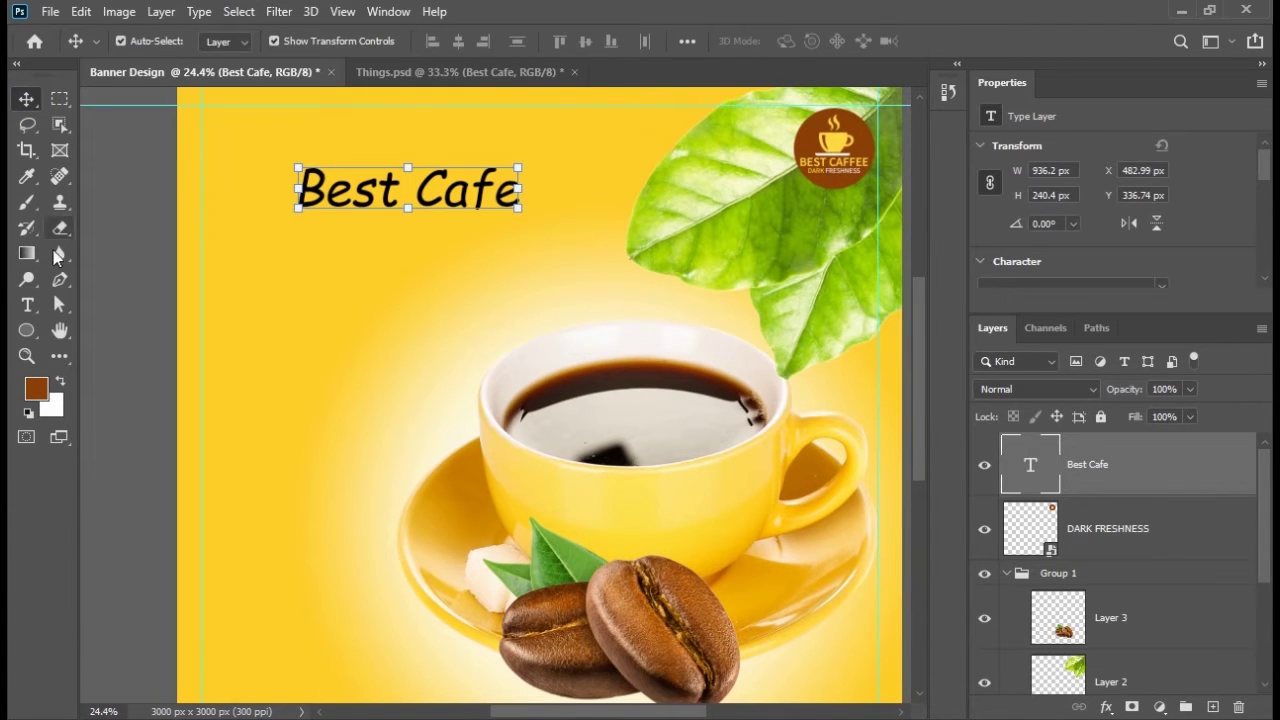
# Change the Best Cafe text's font to Wishleman Regular
pyautogui.click(31, 304)
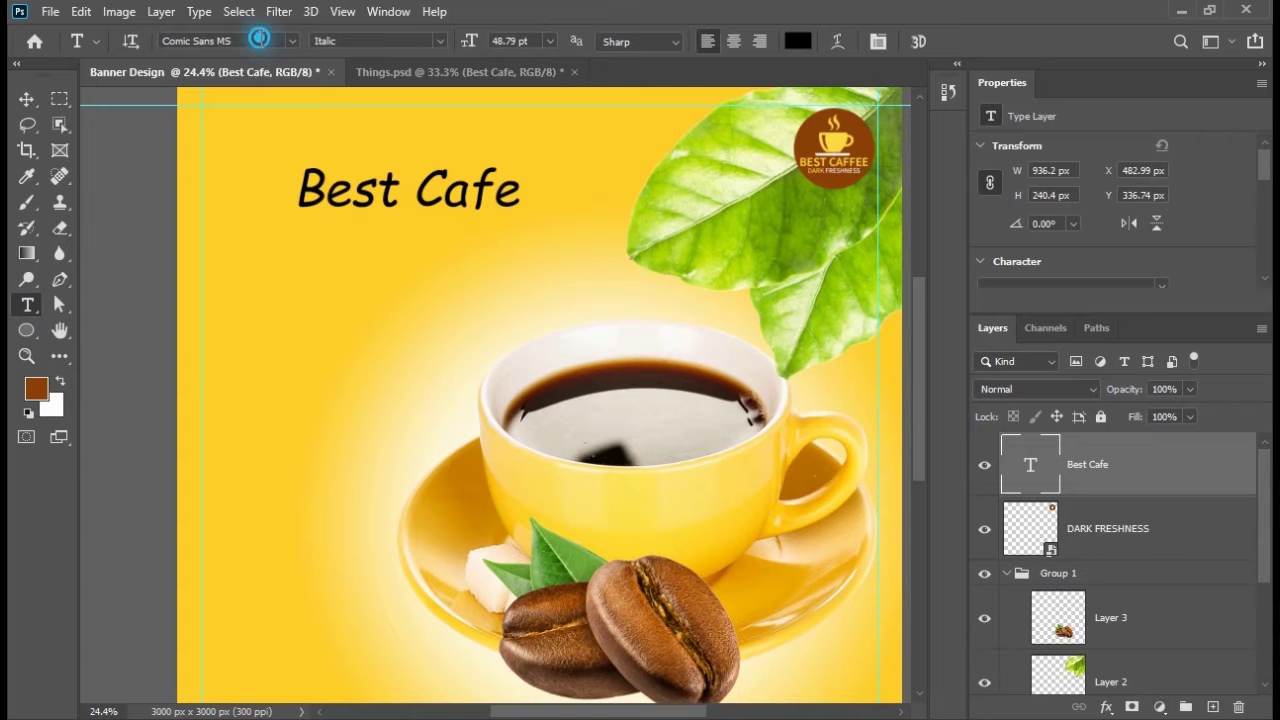
pyautogui.click(261, 40)
pyautogui.write('w')
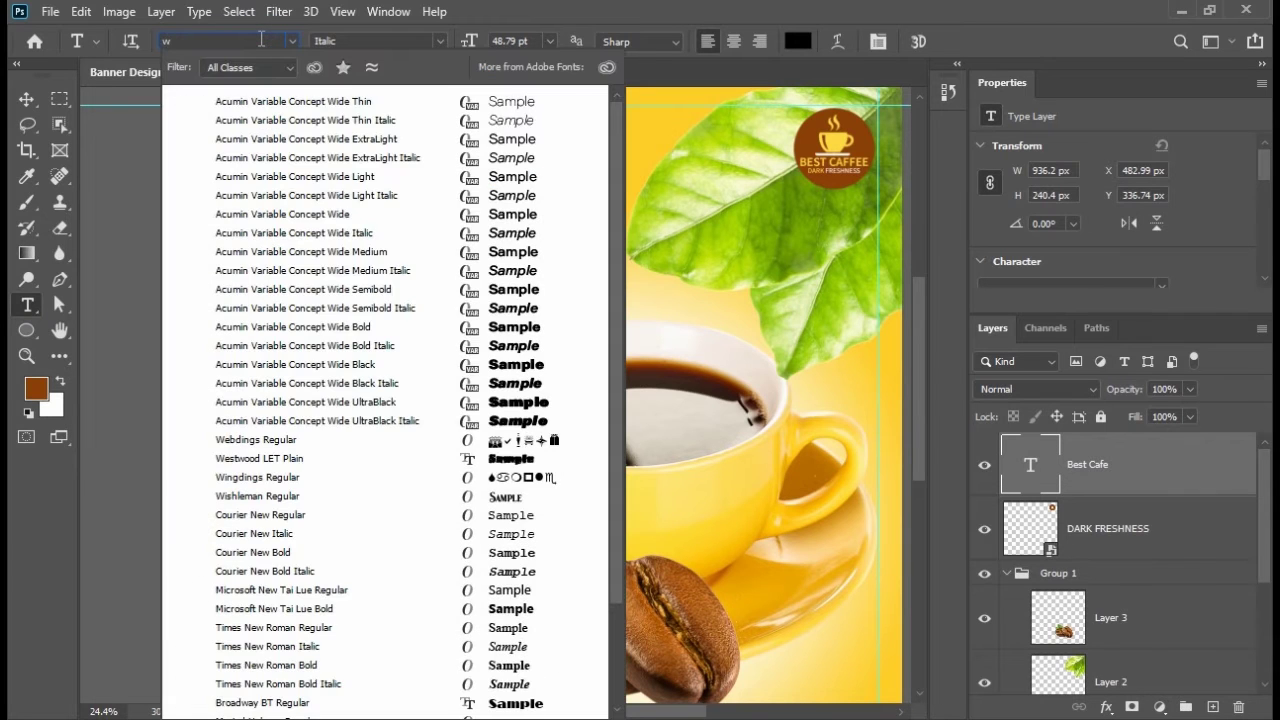
pyautogui.write('ishleman')
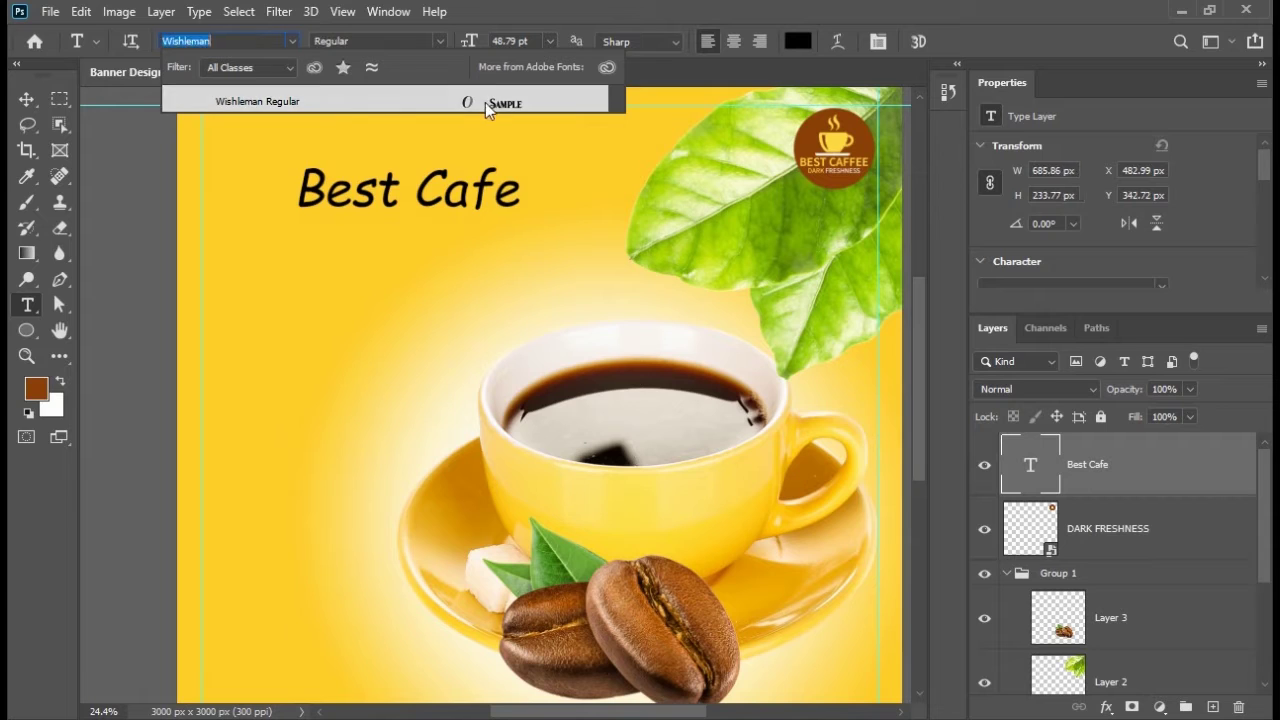
pyautogui.click(487, 103)
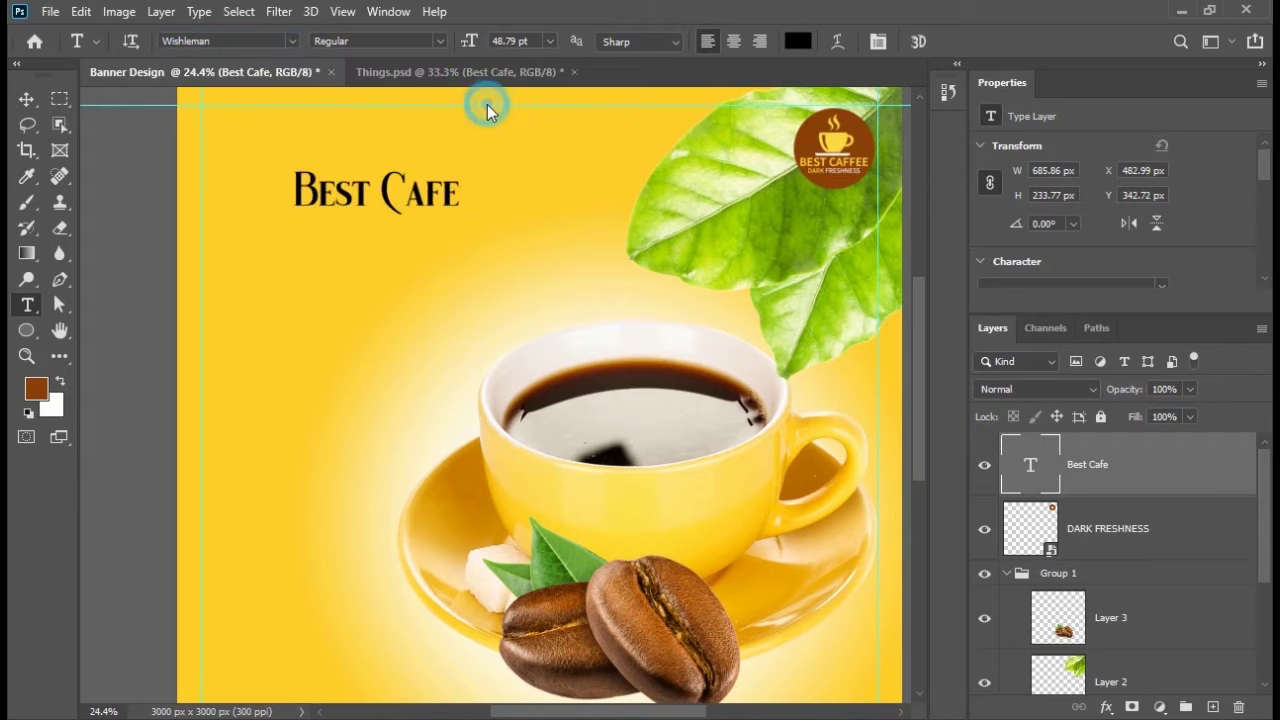
# Scale the Best Cafe text to 122.67% and move it inside the upper-left guides, to about X 298 px, Y 188 px
pyautogui.click(28, 99)
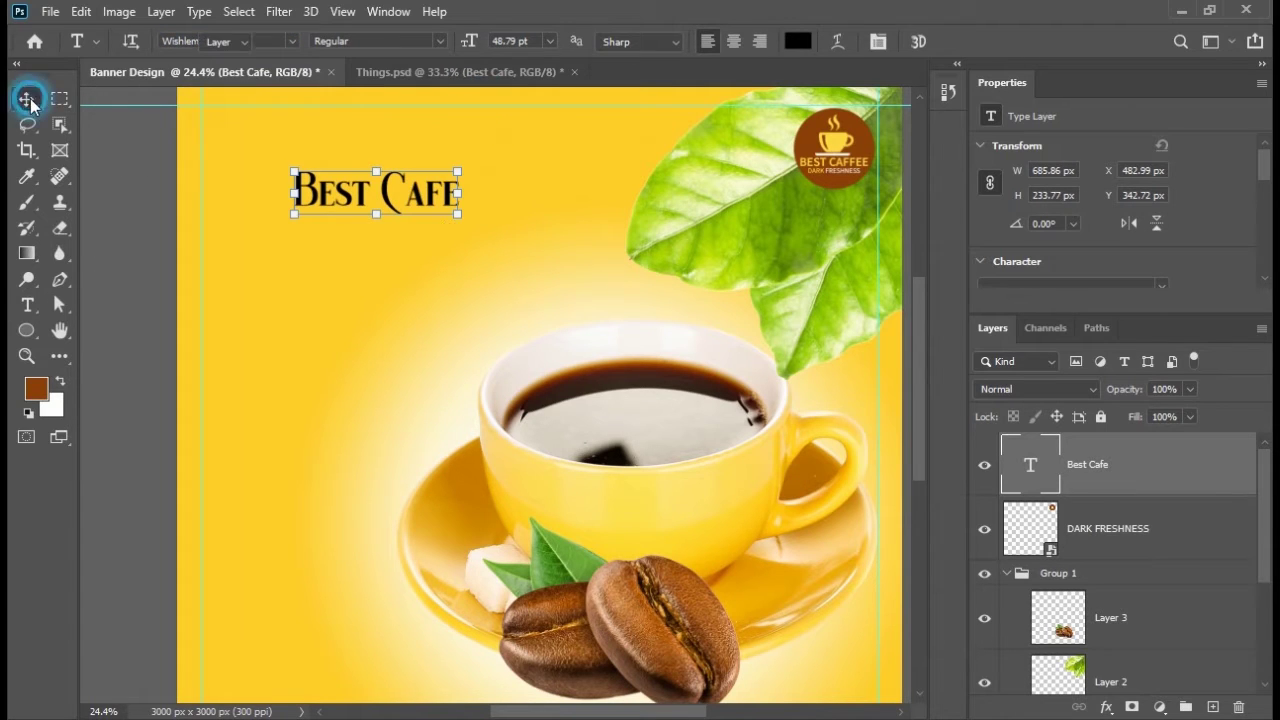
pyautogui.moveTo(466, 221); pyautogui.dragTo(496, 225)
pyautogui.hotkey('ctrl', '0')
pyautogui.hotkey('ctrl', '-')
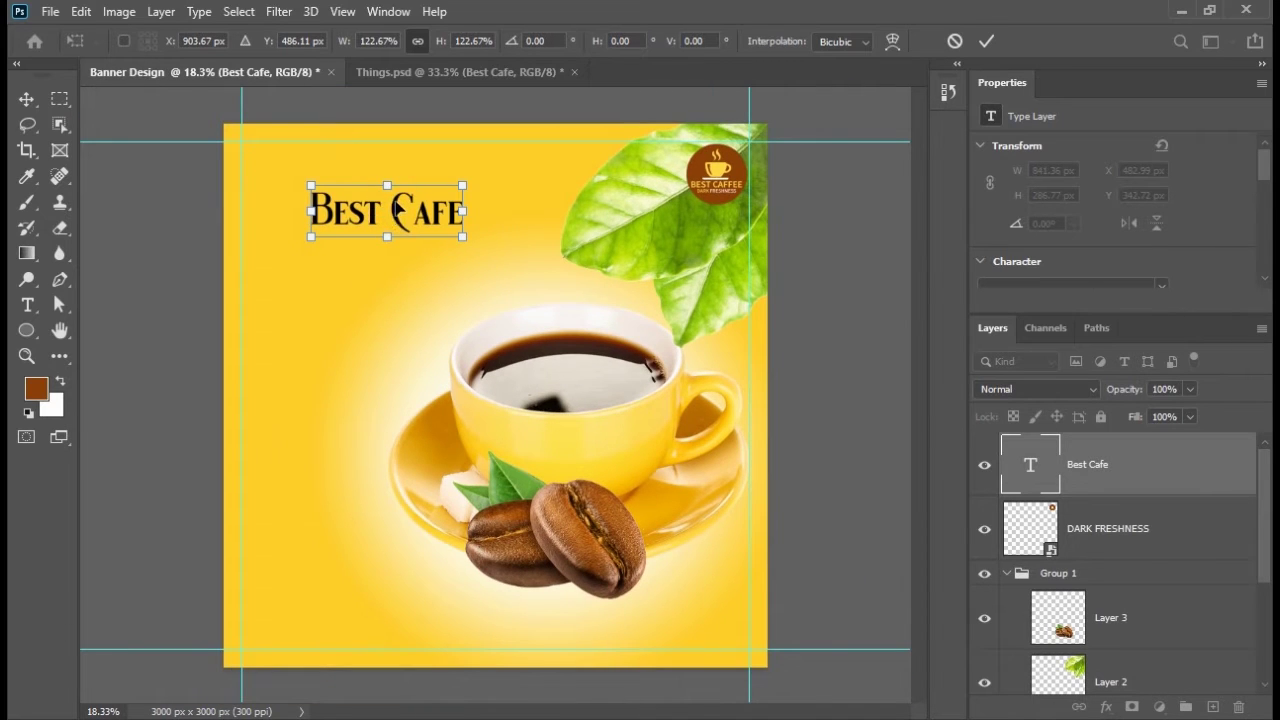
pyautogui.click(26, 99)
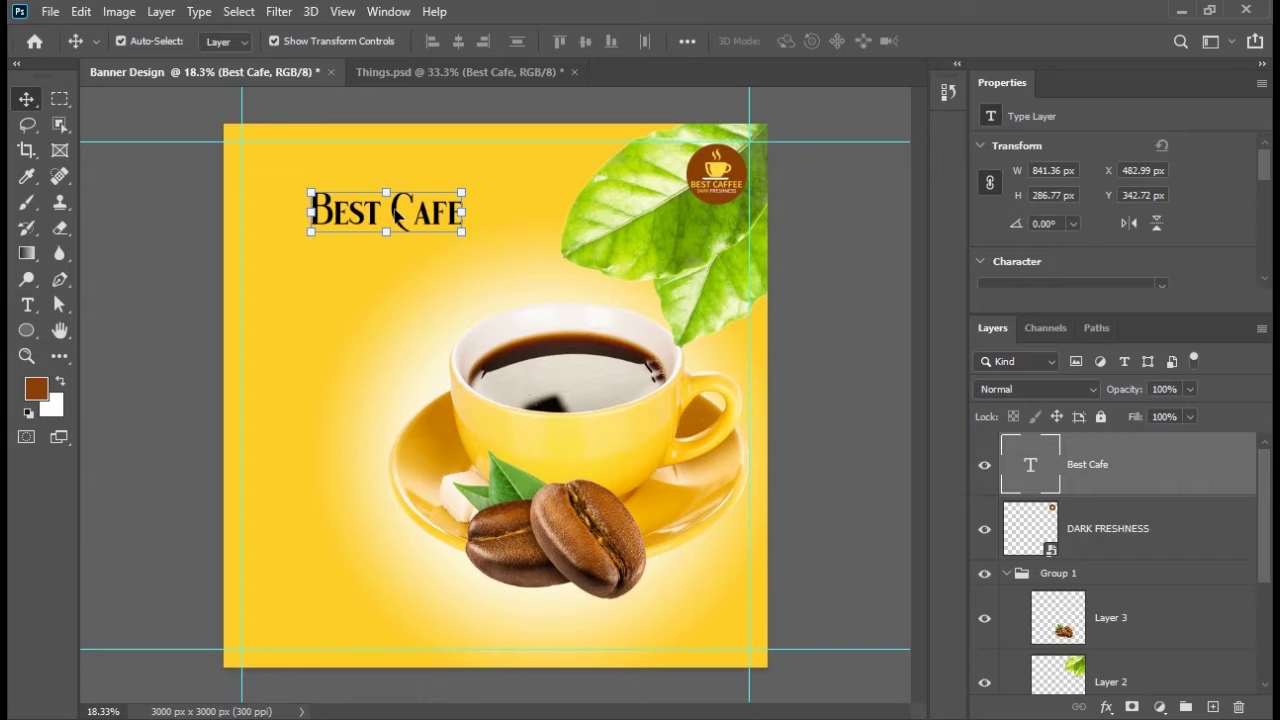
pyautogui.moveTo(397, 214); pyautogui.dragTo(343, 181)
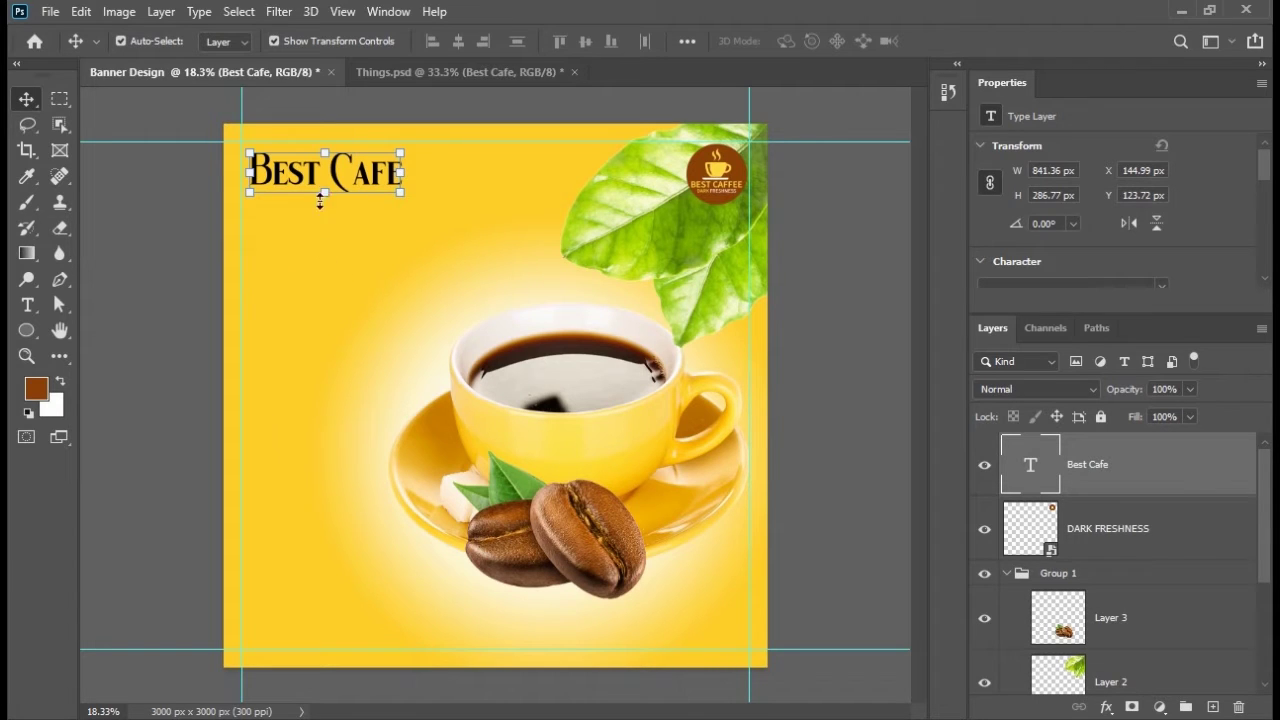
pyautogui.moveTo(336, 176); pyautogui.dragTo(364, 187)
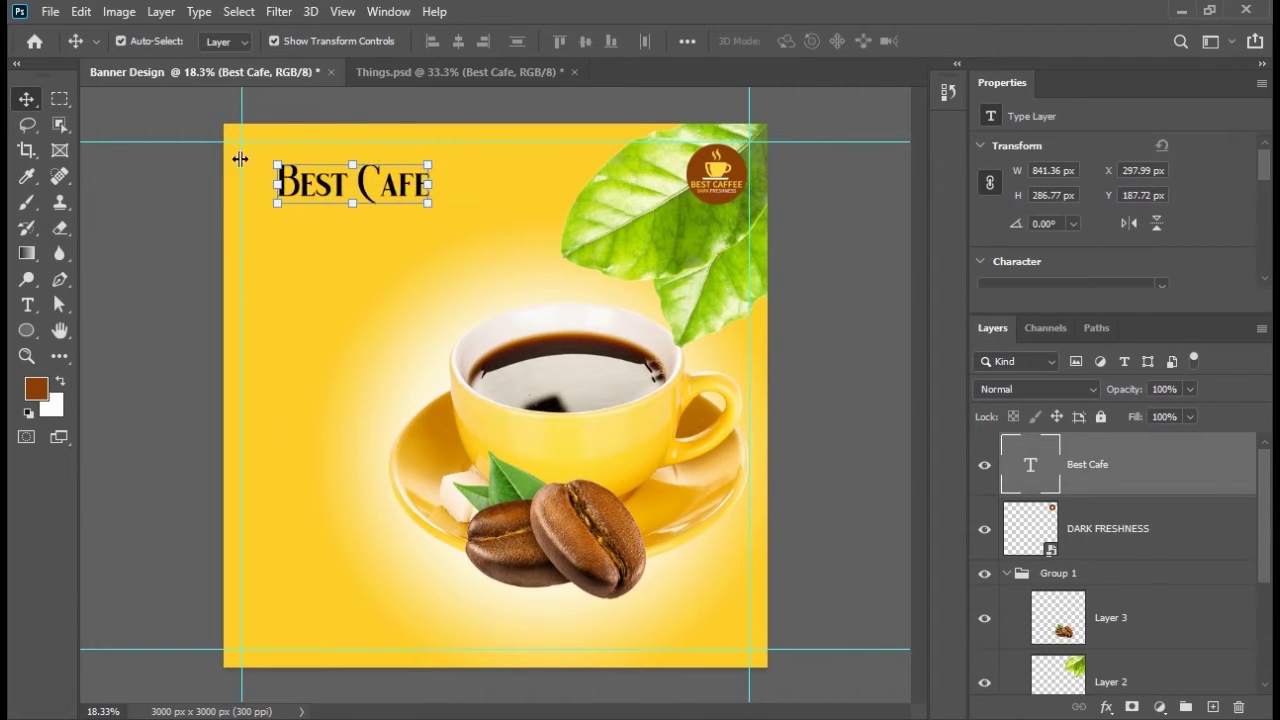
pyautogui.click(26, 97)
# Copy the COFFEE text from Things.psd to just beneath Best Cafe in the banner and scale it to 182.09%
pyautogui.click(470, 71)
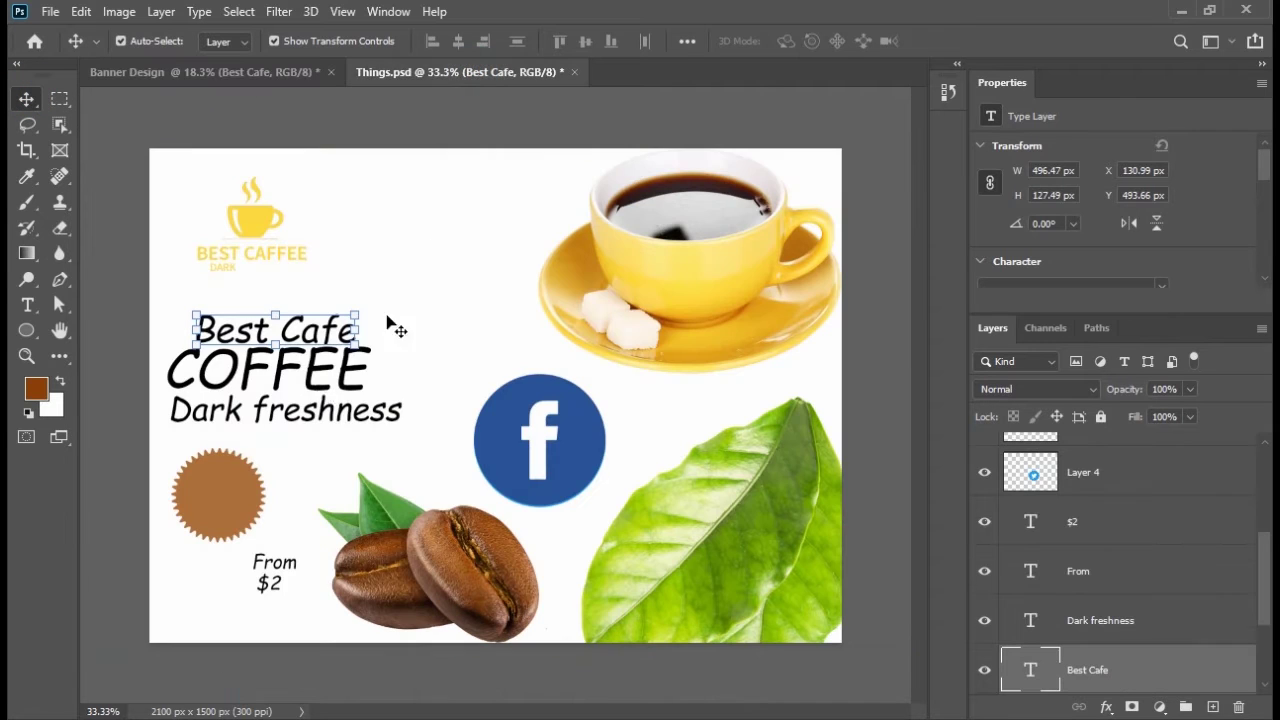
pyautogui.click(442, 370)
pyautogui.moveTo(346, 370); pyautogui.dragTo(498, 201)
pyautogui.moveTo(379, 224); pyautogui.dragTo(384, 237)
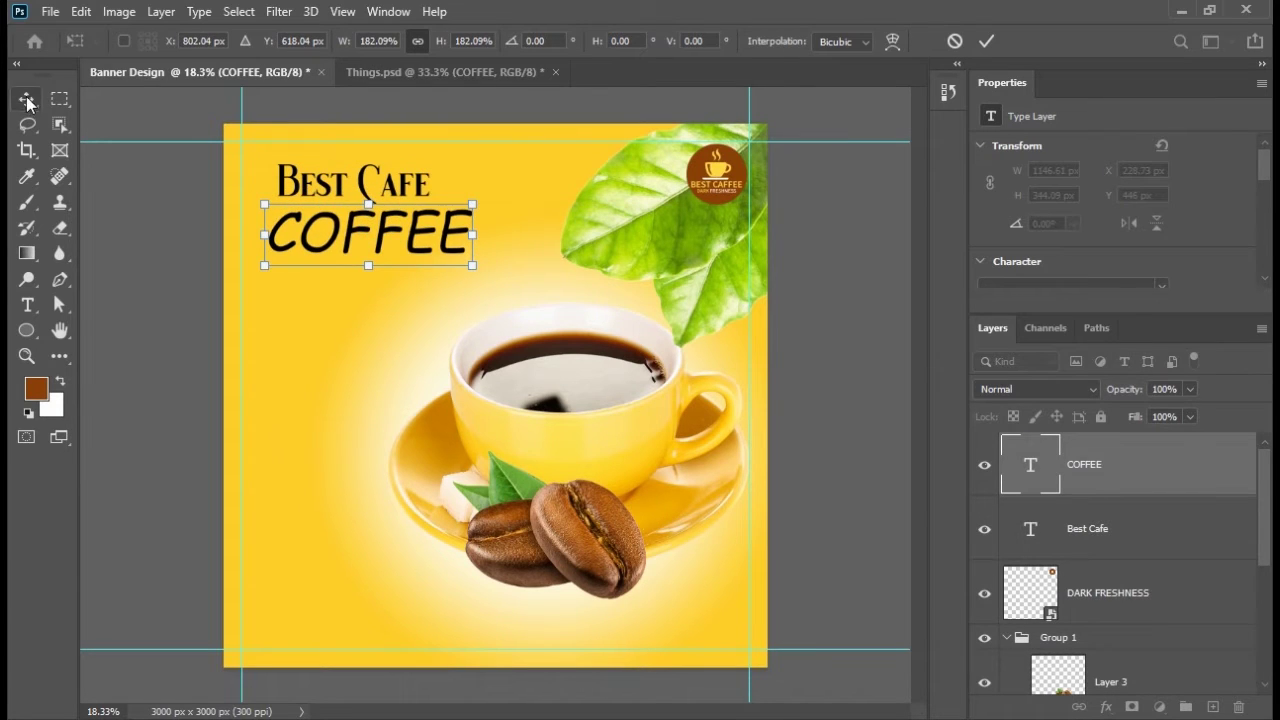
pyautogui.click(28, 100)
# Set the COFFEE text in Source Sans Variable Bold and scale it to 103.84%
pyautogui.click(29, 305)
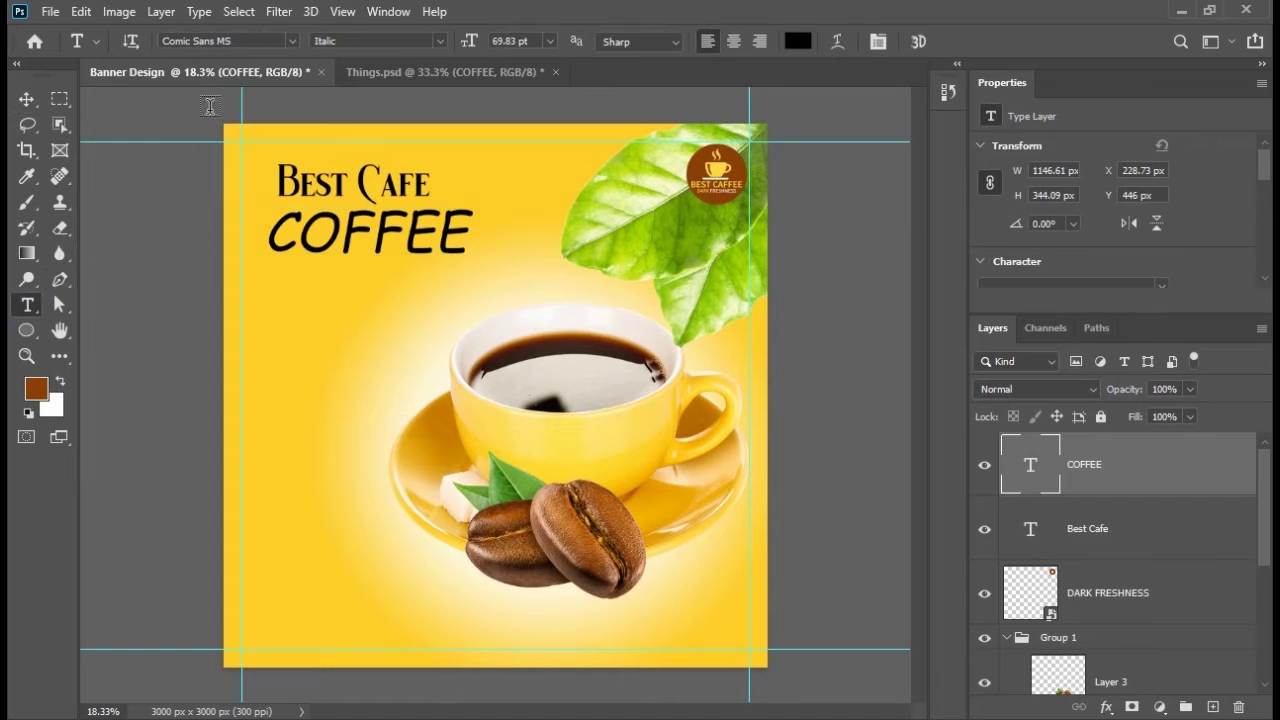
pyautogui.click(254, 44)
pyautogui.write('san')
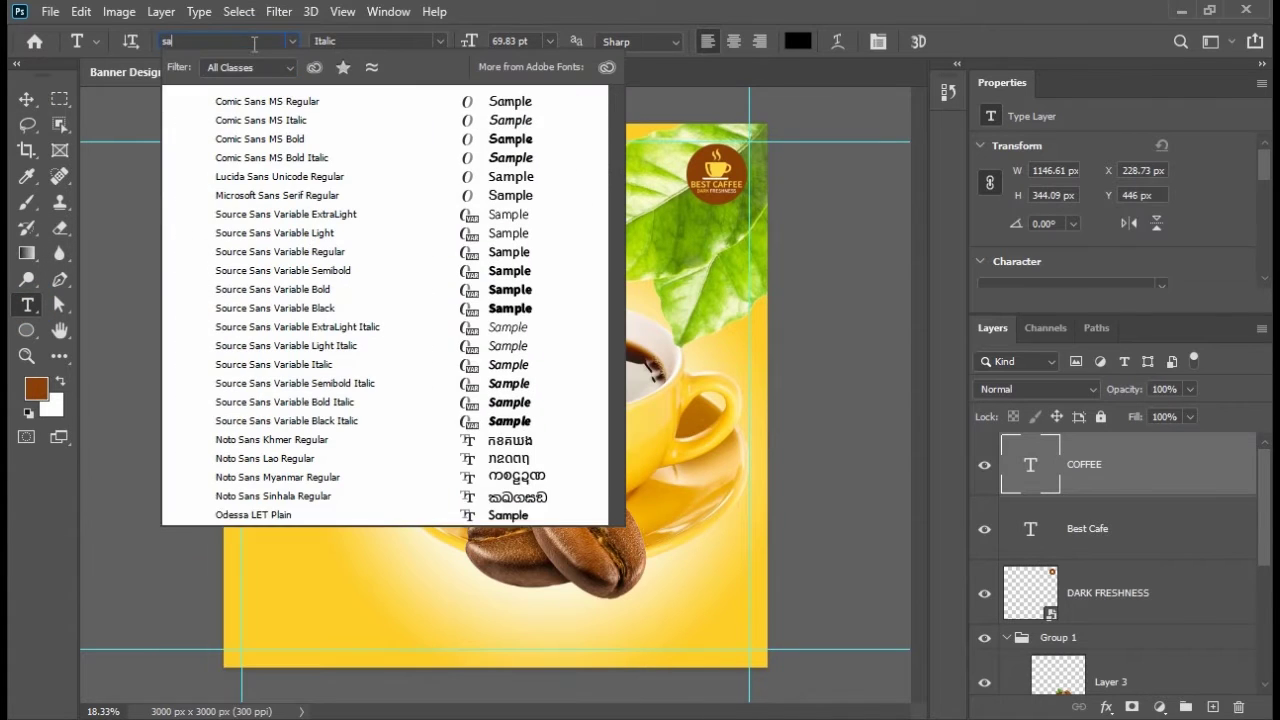
pyautogui.click(508, 289)
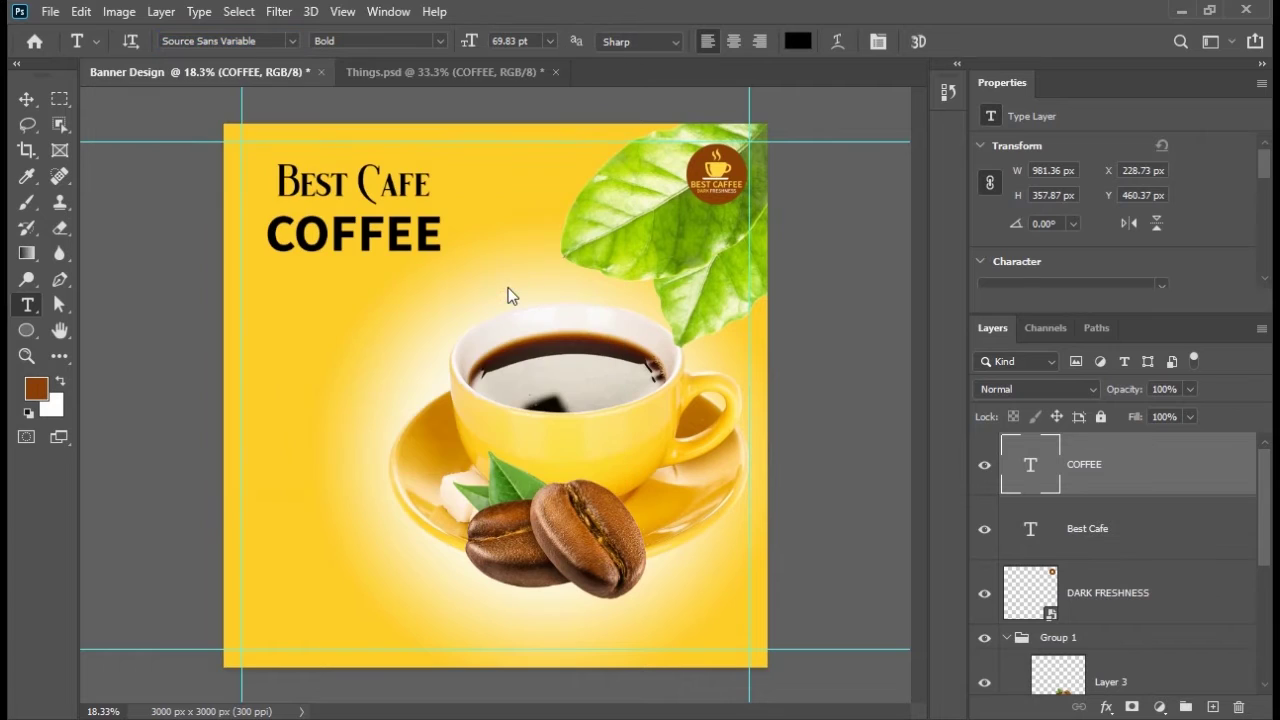
pyautogui.click(26, 98)
pyautogui.moveTo(444, 215); pyautogui.dragTo(447, 206)
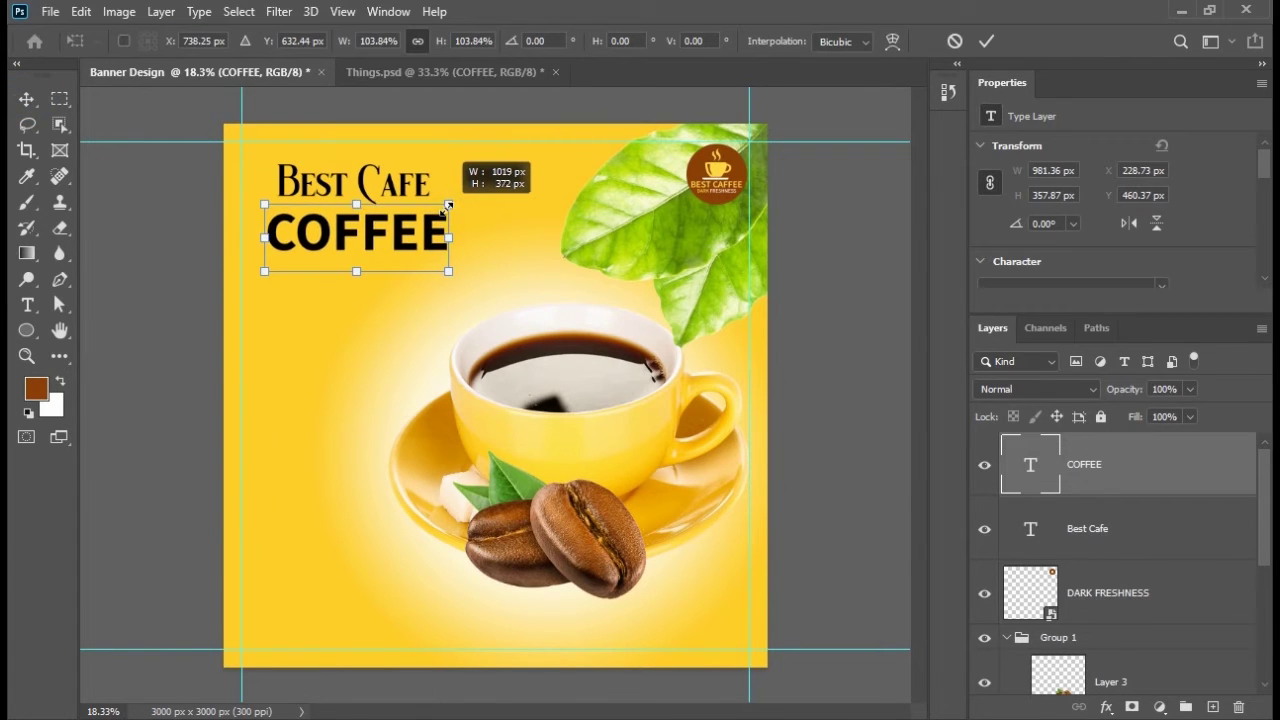
pyautogui.click(26, 98)
# Align the Best Cafe and COFFEE texts by their horizontal centres, then move COFFEE straight up about 51 px
pyautogui.keyDown('shift'); pyautogui.click(330, 193); pyautogui.keyUp('shift')
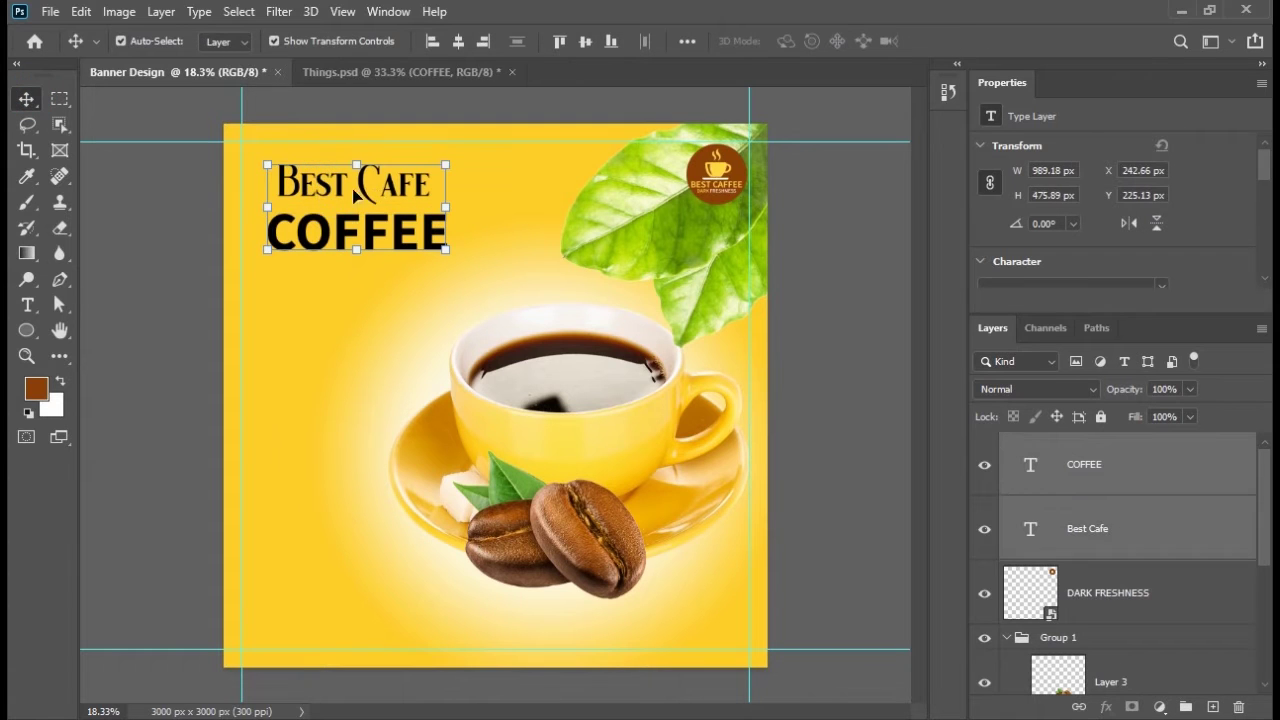
pyautogui.click(458, 41)
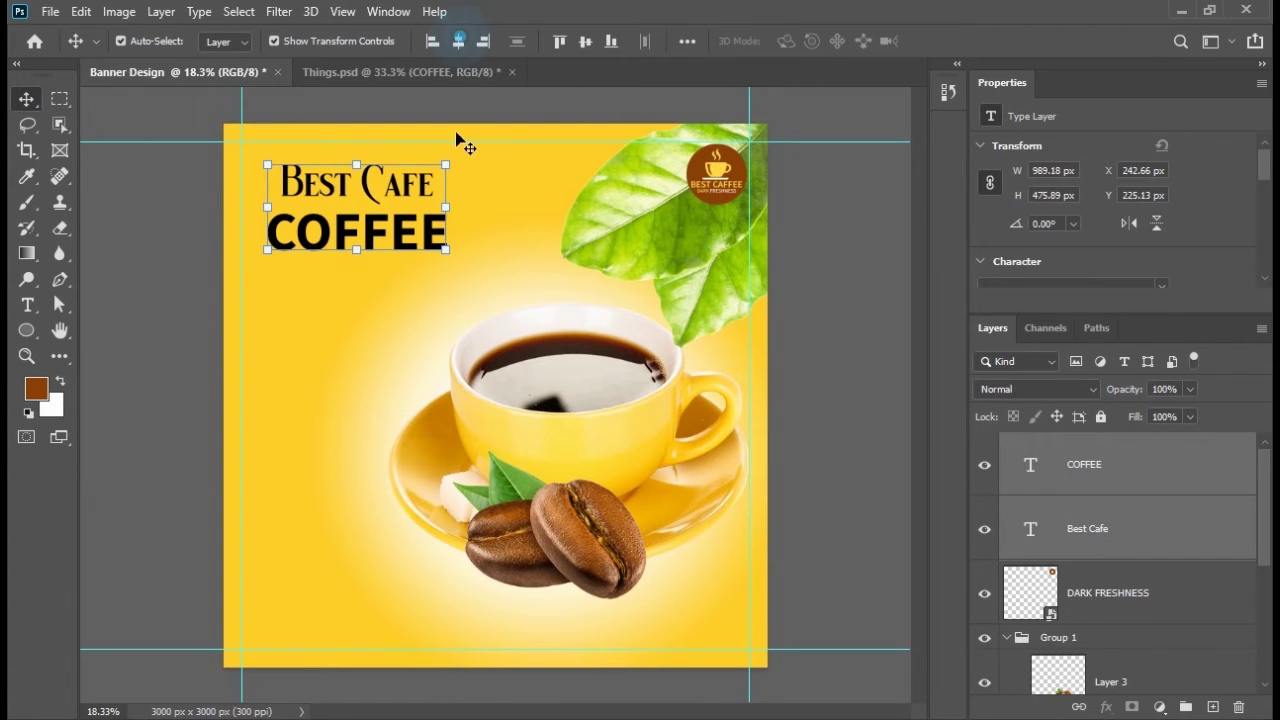
pyautogui.click(208, 213)
pyautogui.click(328, 188)
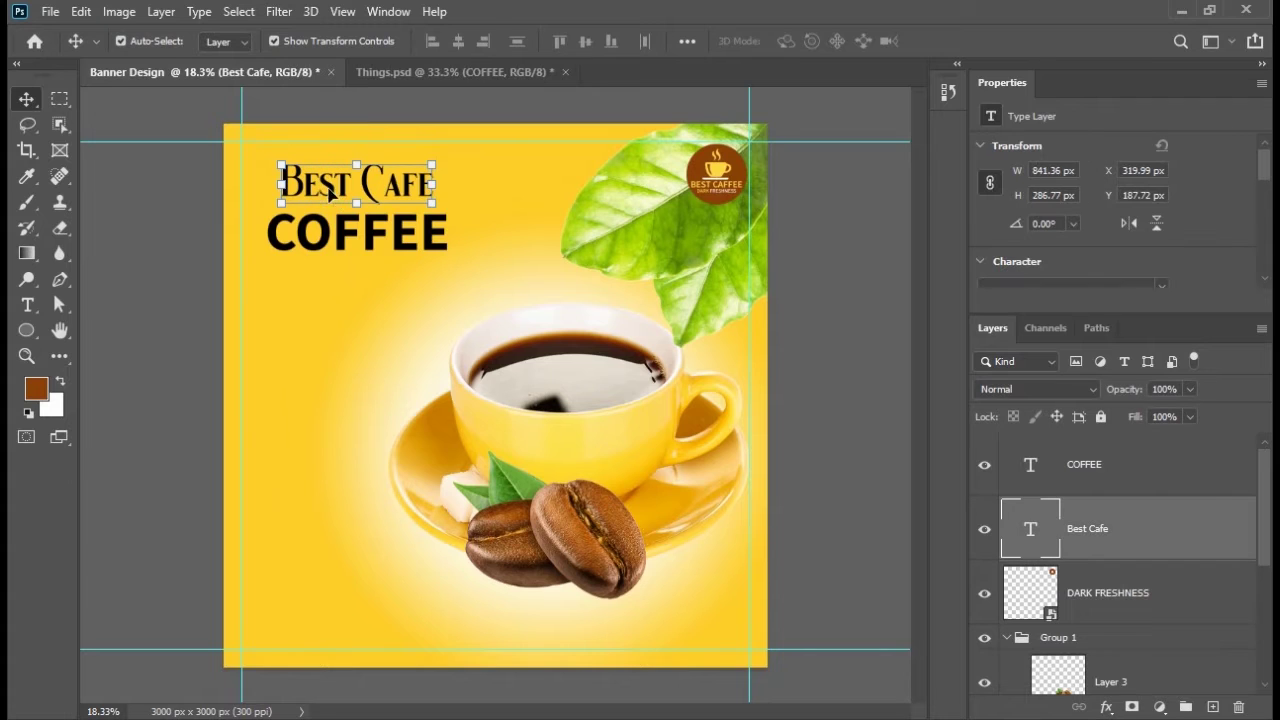
pyautogui.click(343, 229)
pyautogui.moveTo(343, 229); pyautogui.dragTo(343, 218)
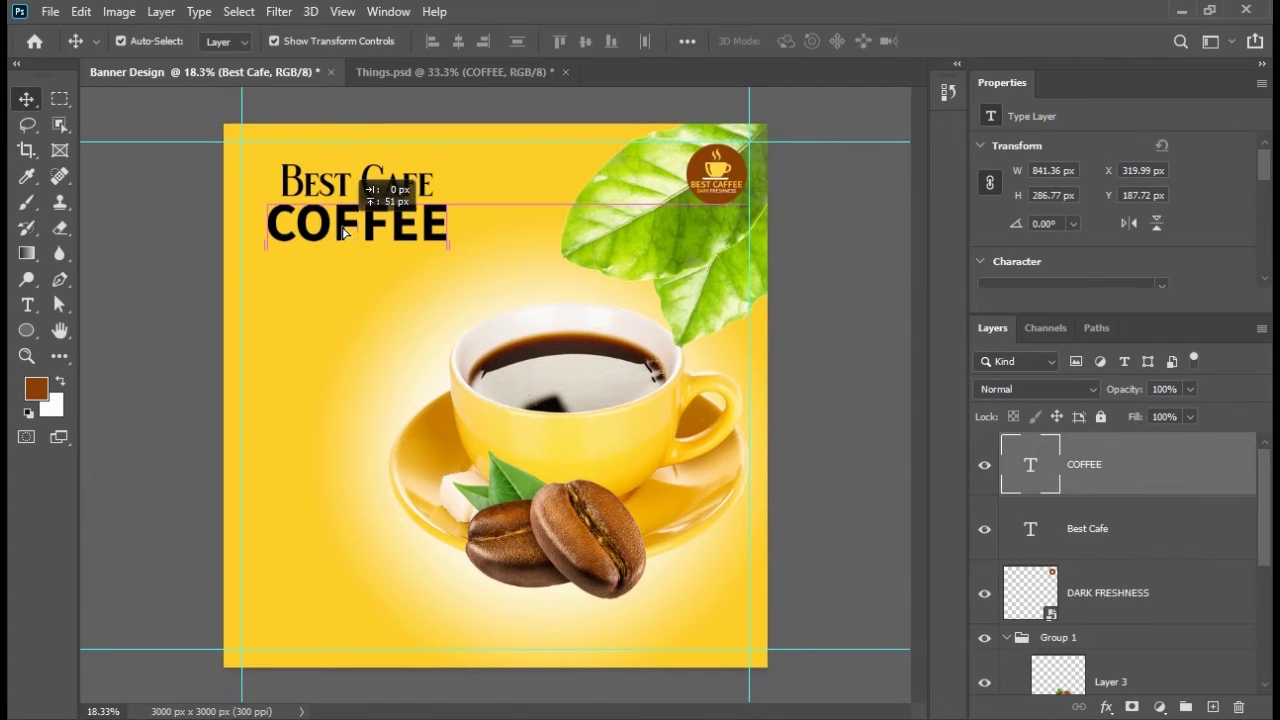
pyautogui.click(175, 200)
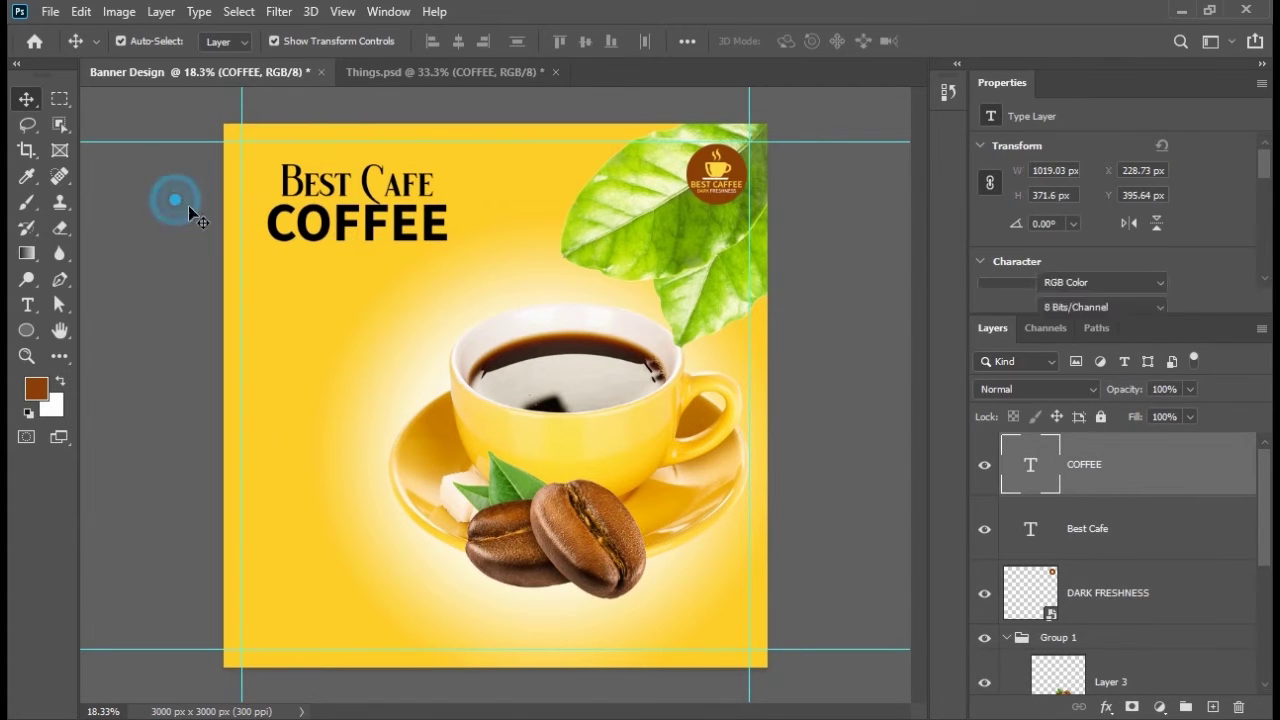
# Copy the Dark freshness text from Things.psd to beneath COFFEE in the banner and scale it to 156.99%
pyautogui.click(371, 71)
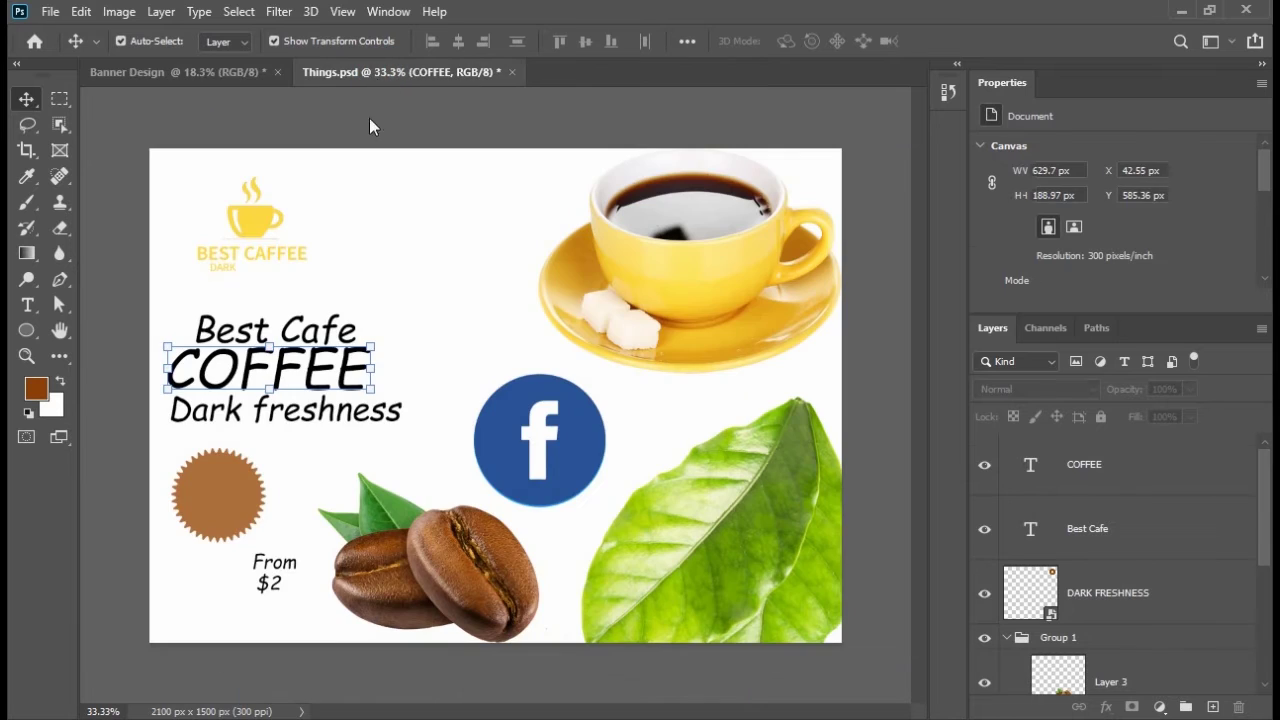
pyautogui.click(309, 423)
pyautogui.click(314, 409)
pyautogui.moveTo(314, 409); pyautogui.dragTo(466, 256)
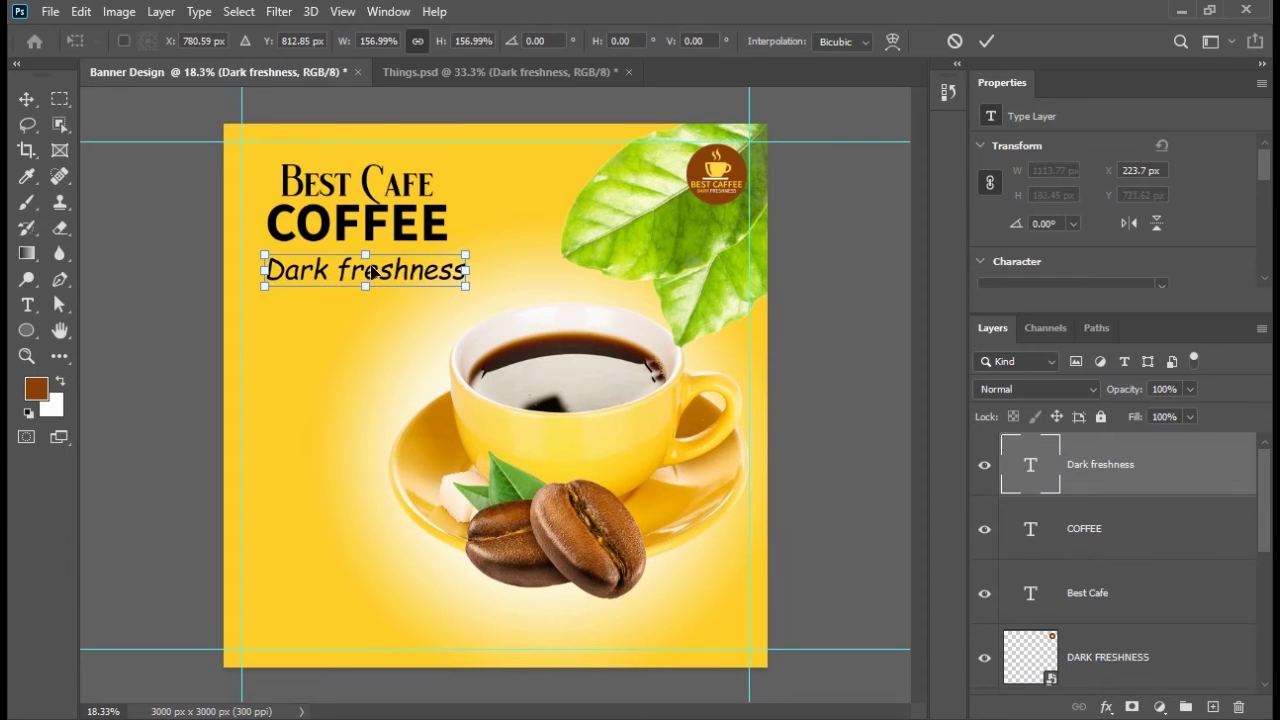
pyautogui.click(25, 97)
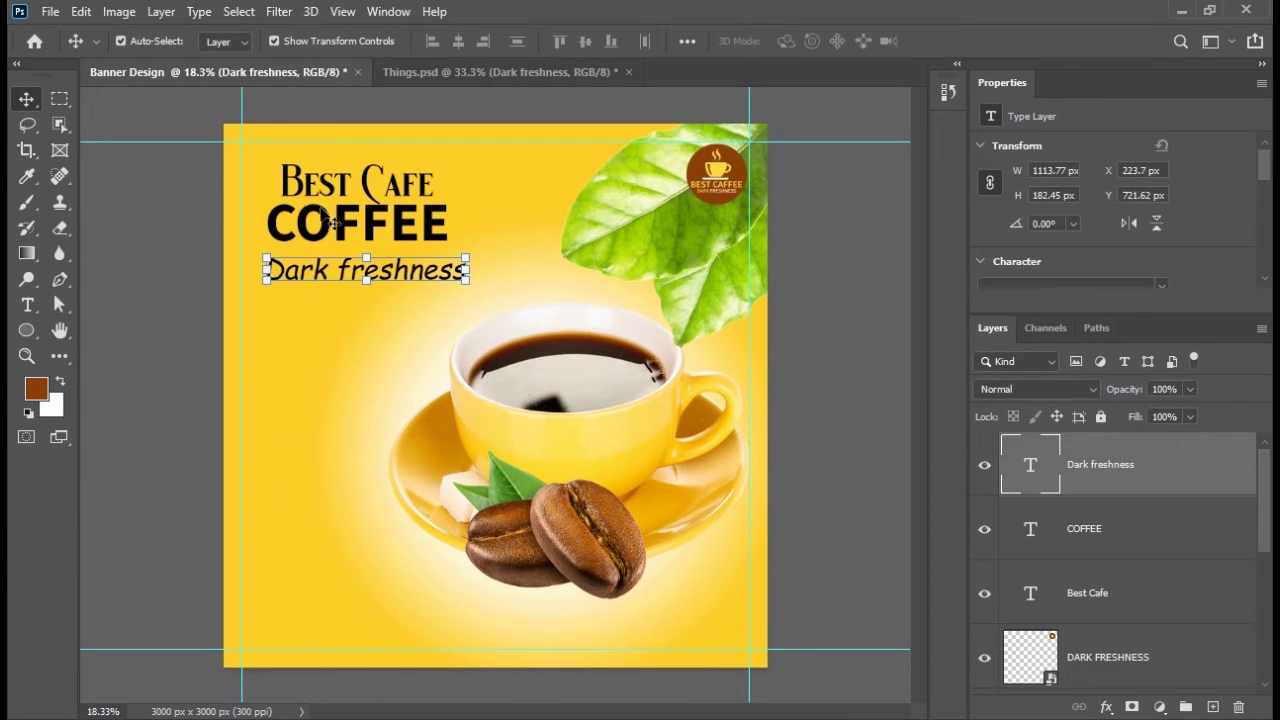
# Set the Dark freshness text in Source Sans Variable Regular and scale it to 114.53%
pyautogui.click(27, 304)
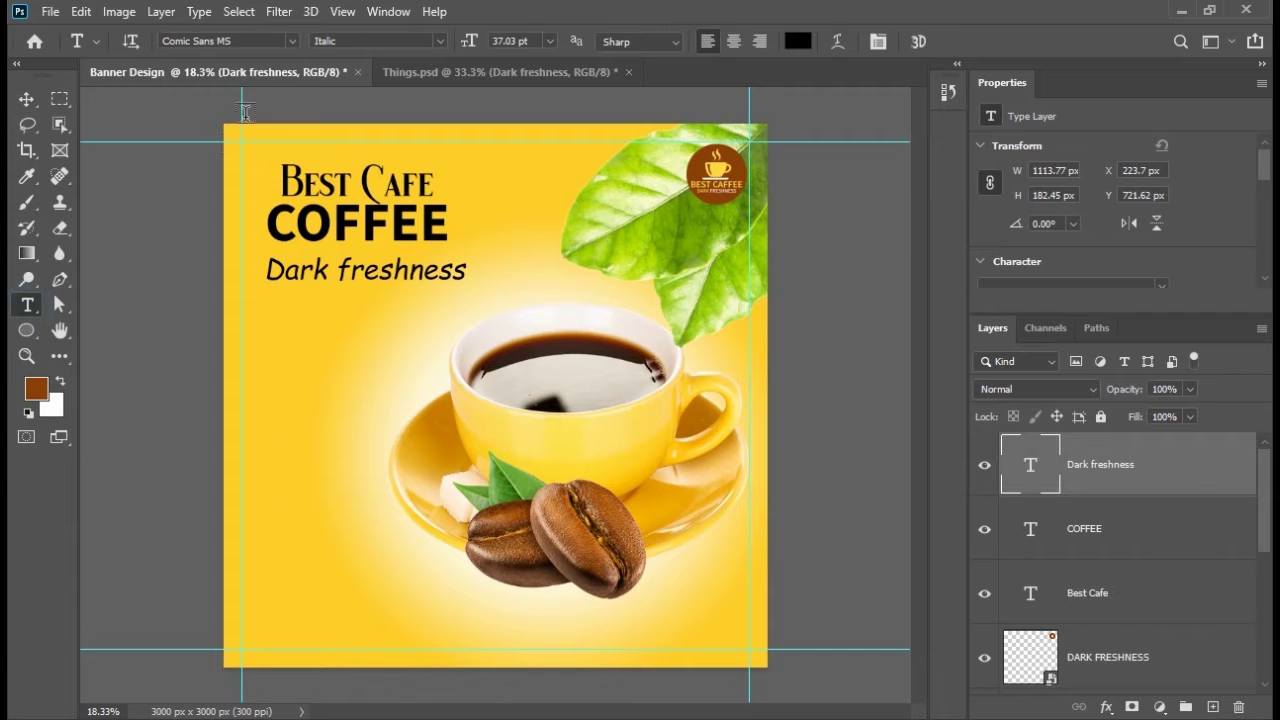
pyautogui.click(258, 41)
pyautogui.write('san')
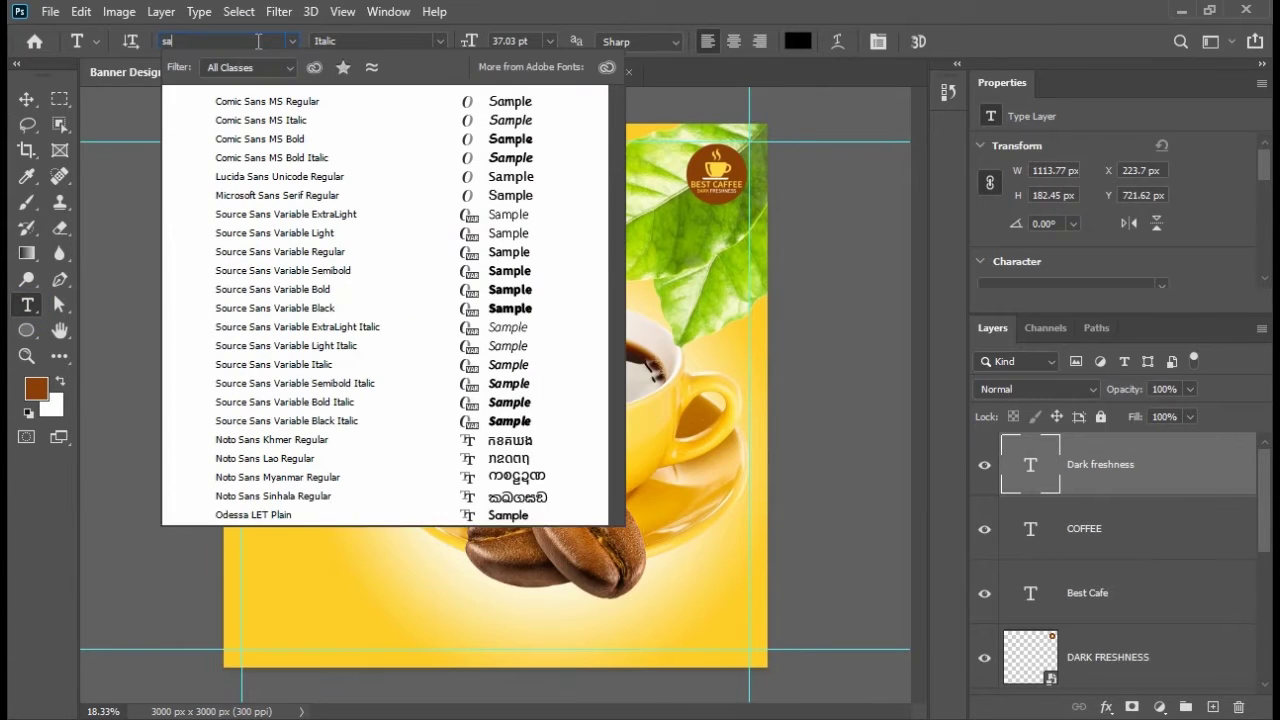
pyautogui.click(505, 295)
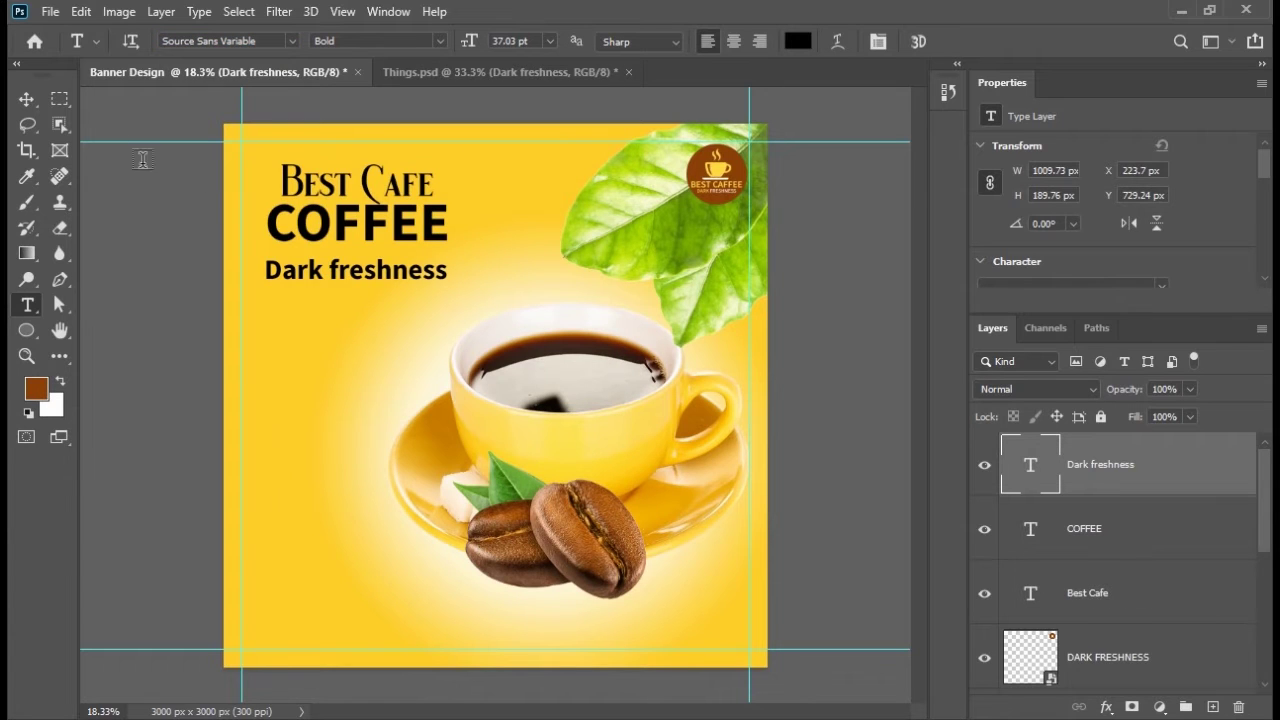
pyautogui.click(26, 99)
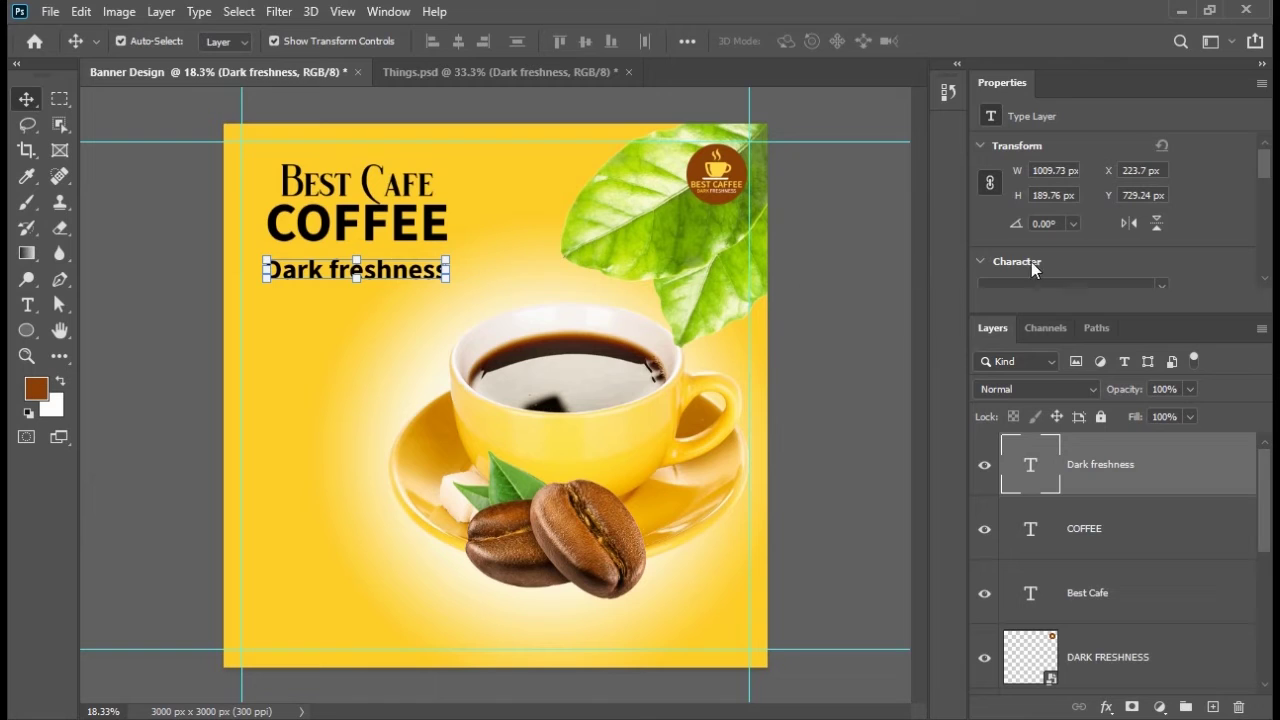
pyautogui.scroll(-2, 1160, 259)
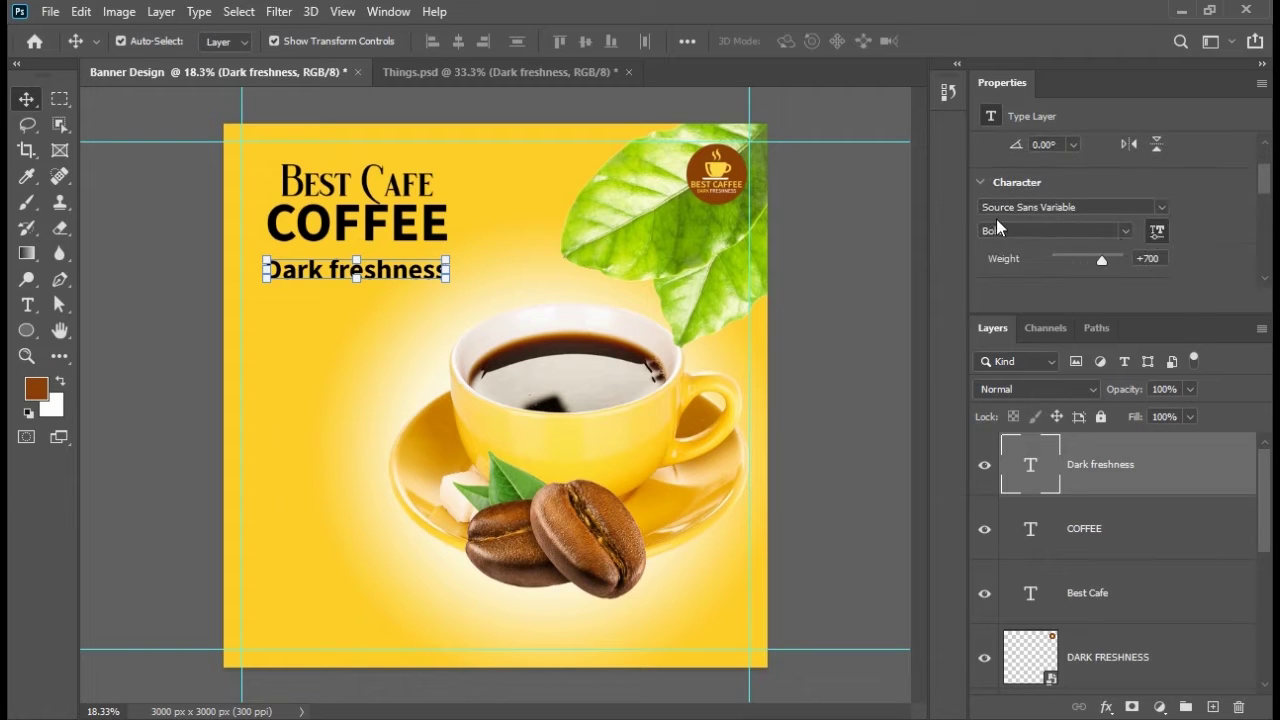
pyautogui.click(1124, 232)
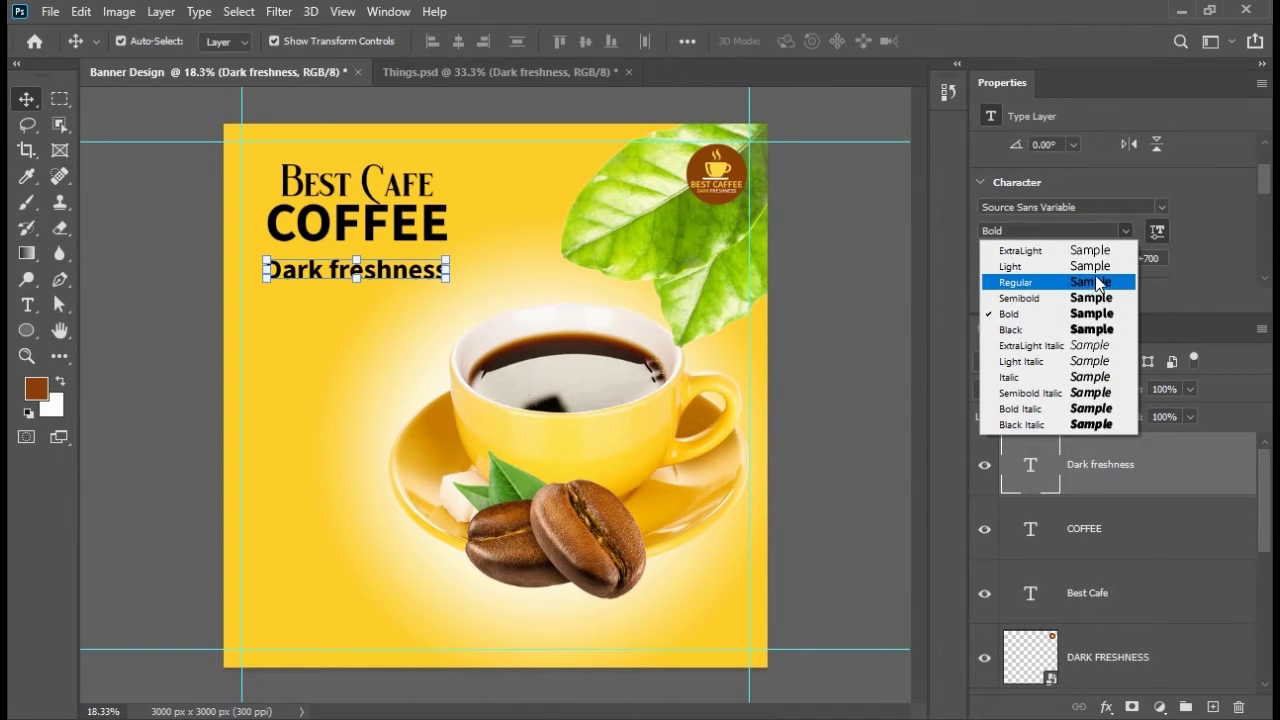
pyautogui.click(1090, 283)
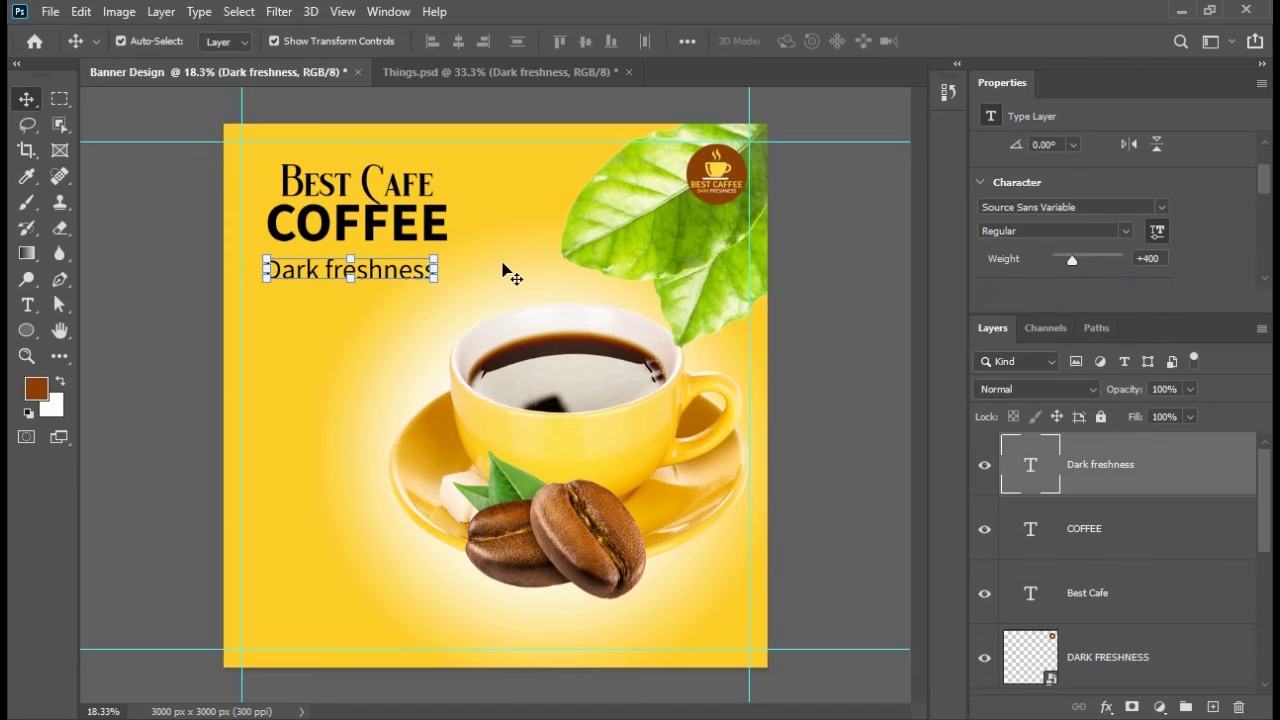
pyautogui.moveTo(432, 258); pyautogui.dragTo(459, 250)
pyautogui.click(26, 98)
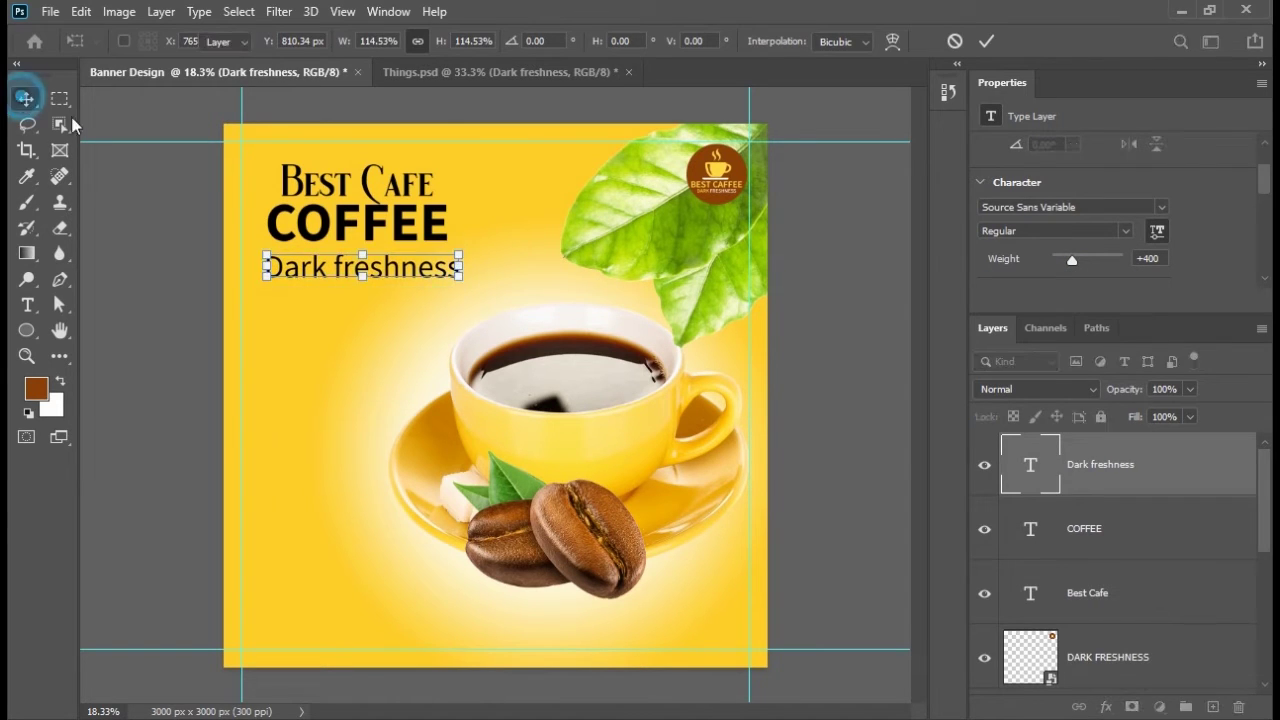
# Warp the Dark freshness text horizontally with the Arc Lower style at +50% bend
pyautogui.click(27, 305)
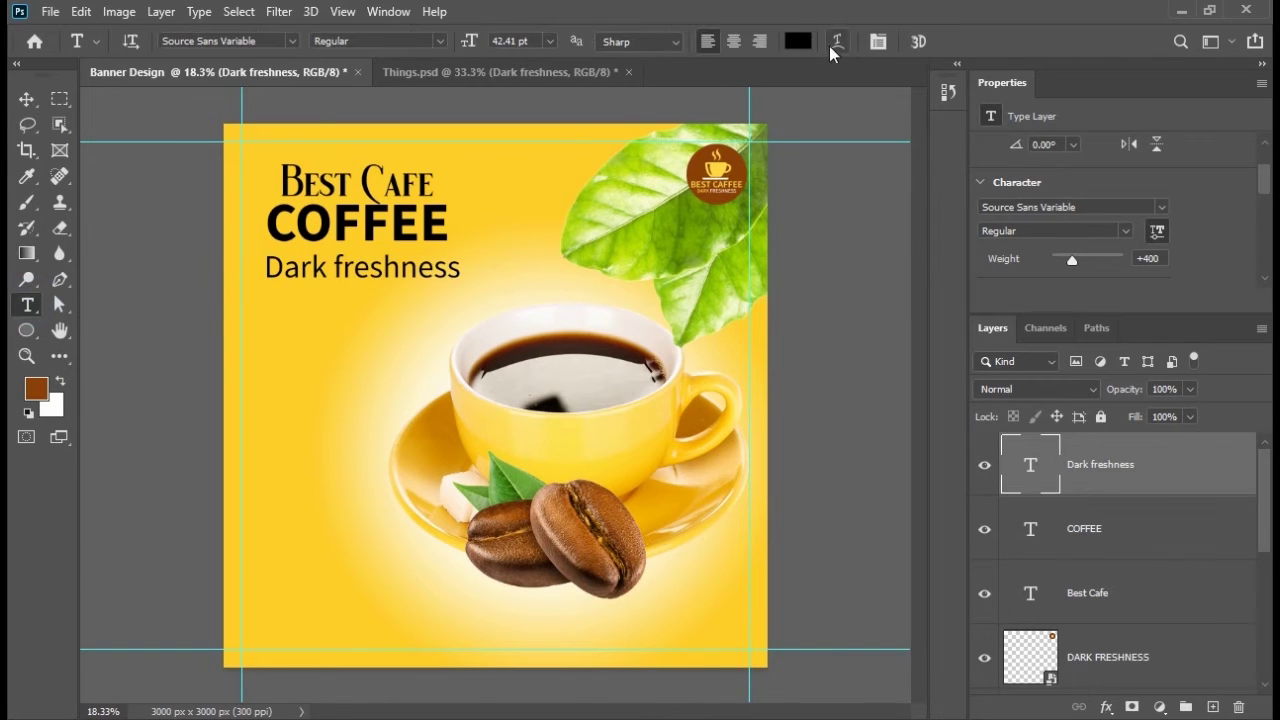
pyautogui.click(831, 41)
pyautogui.click(698, 138)
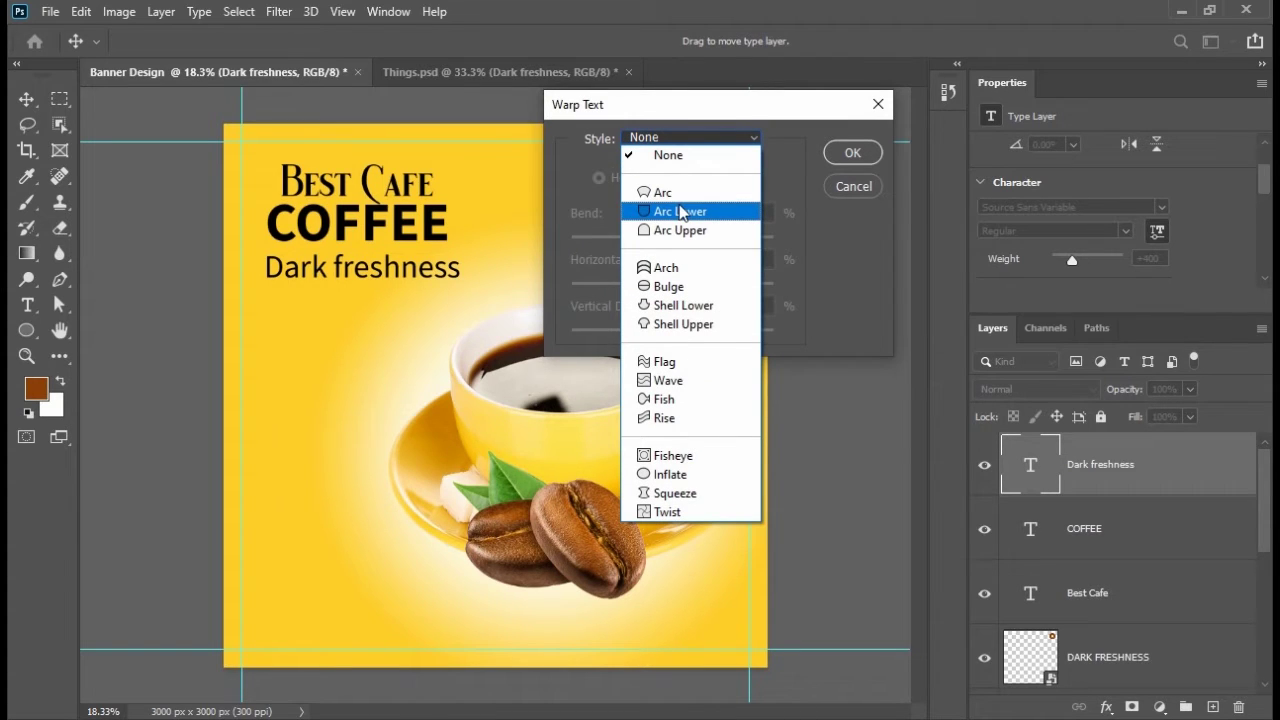
pyautogui.click(681, 212)
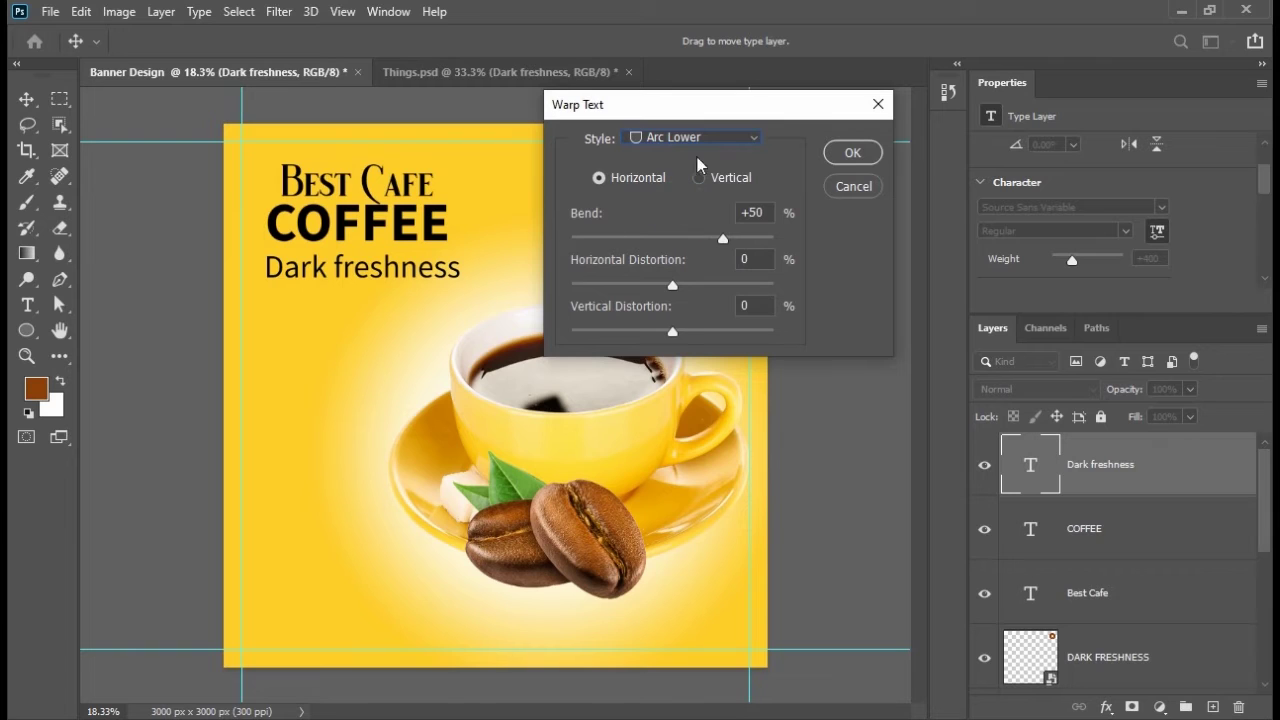
pyautogui.click(852, 153)
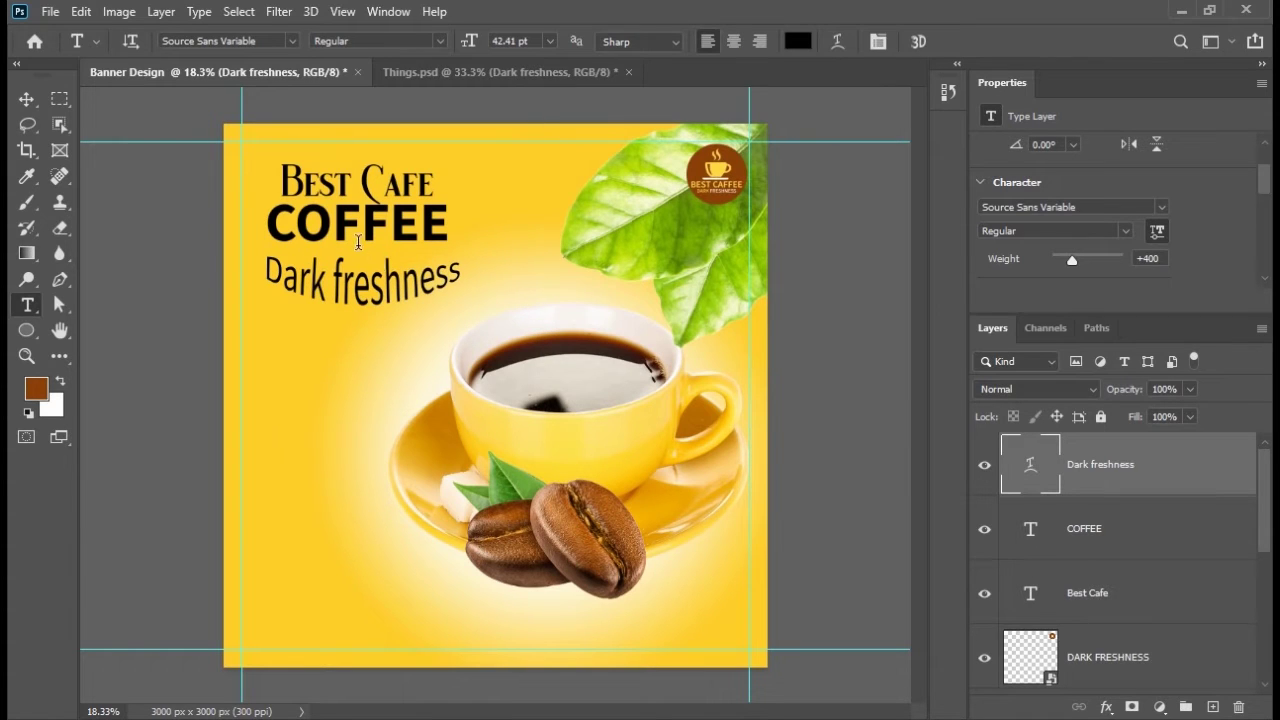
# Reduce the Arc Lower bend of the Dark freshness text to +31%
pyautogui.click(27, 98)
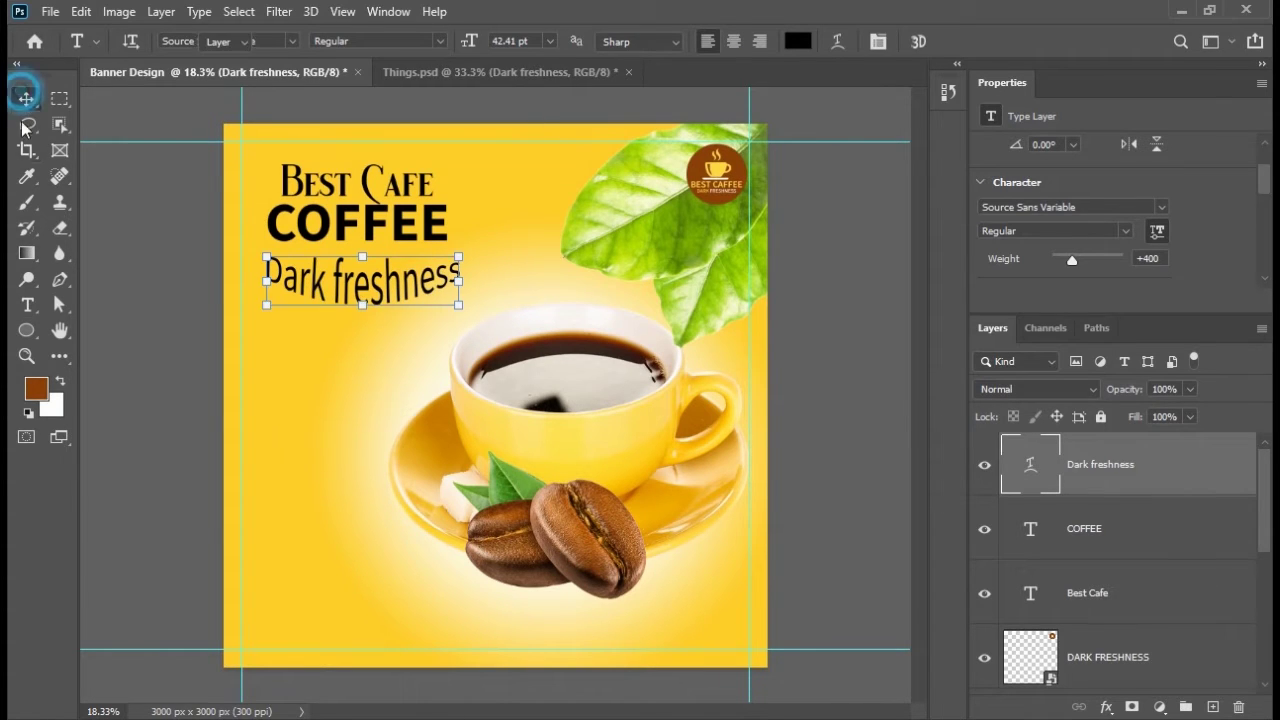
pyautogui.click(27, 304)
pyautogui.click(840, 42)
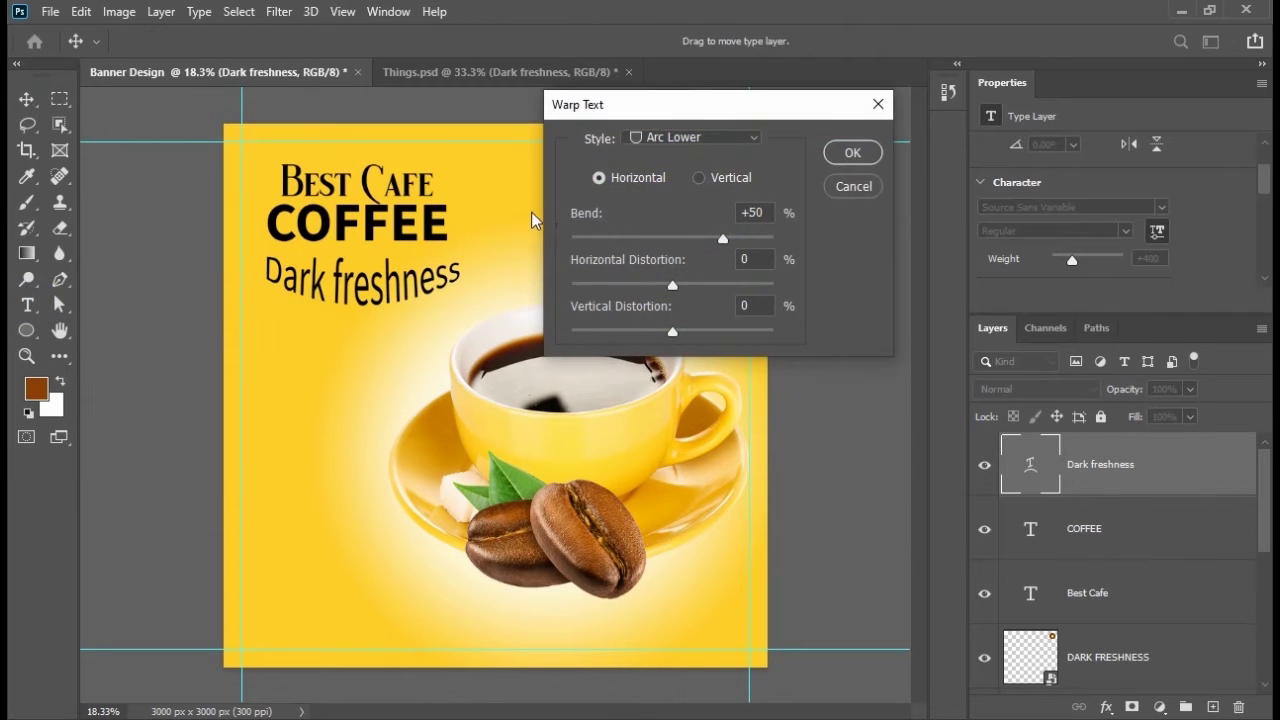
pyautogui.moveTo(723, 239); pyautogui.dragTo(705, 239)
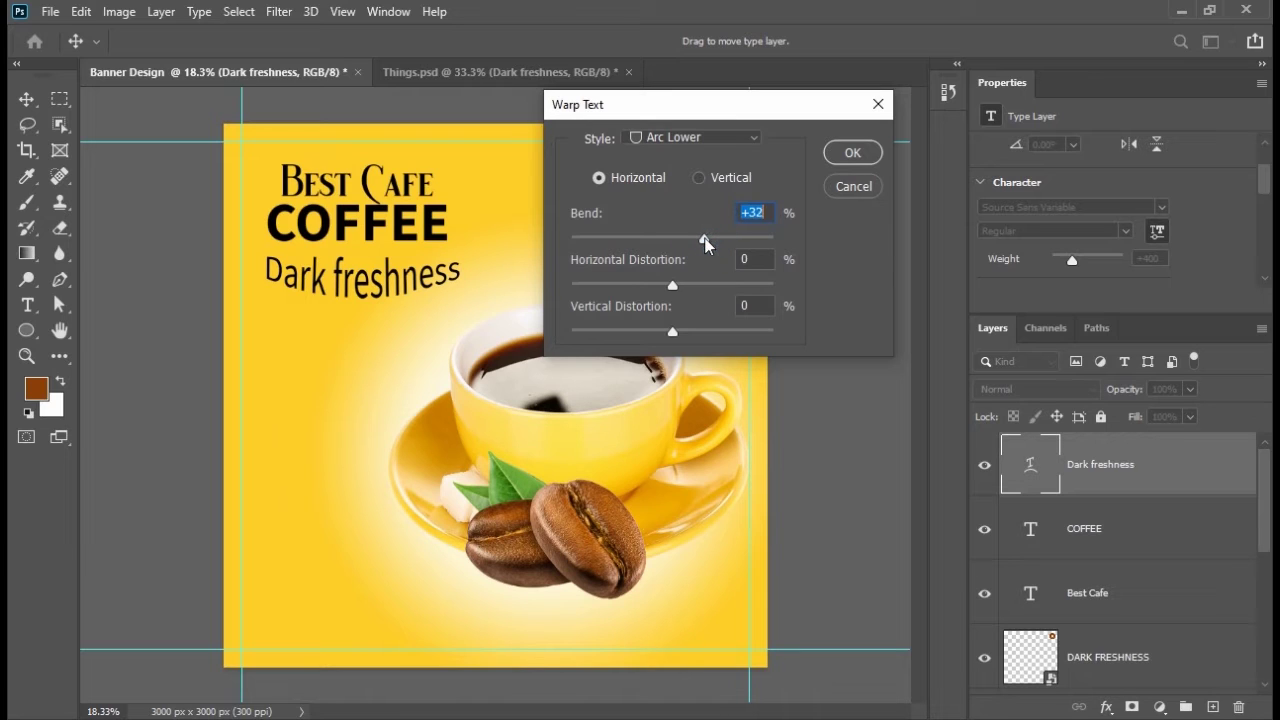
pyautogui.moveTo(705, 238); pyautogui.dragTo(704, 239)
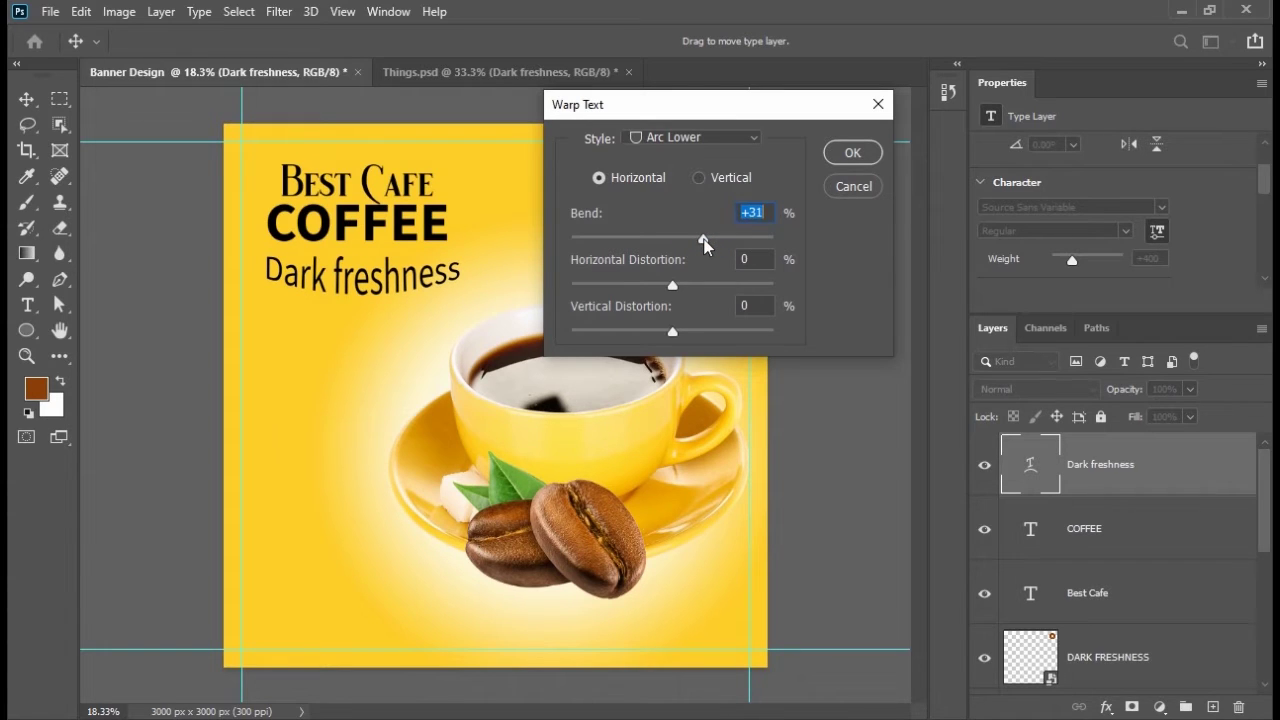
pyautogui.click(851, 153)
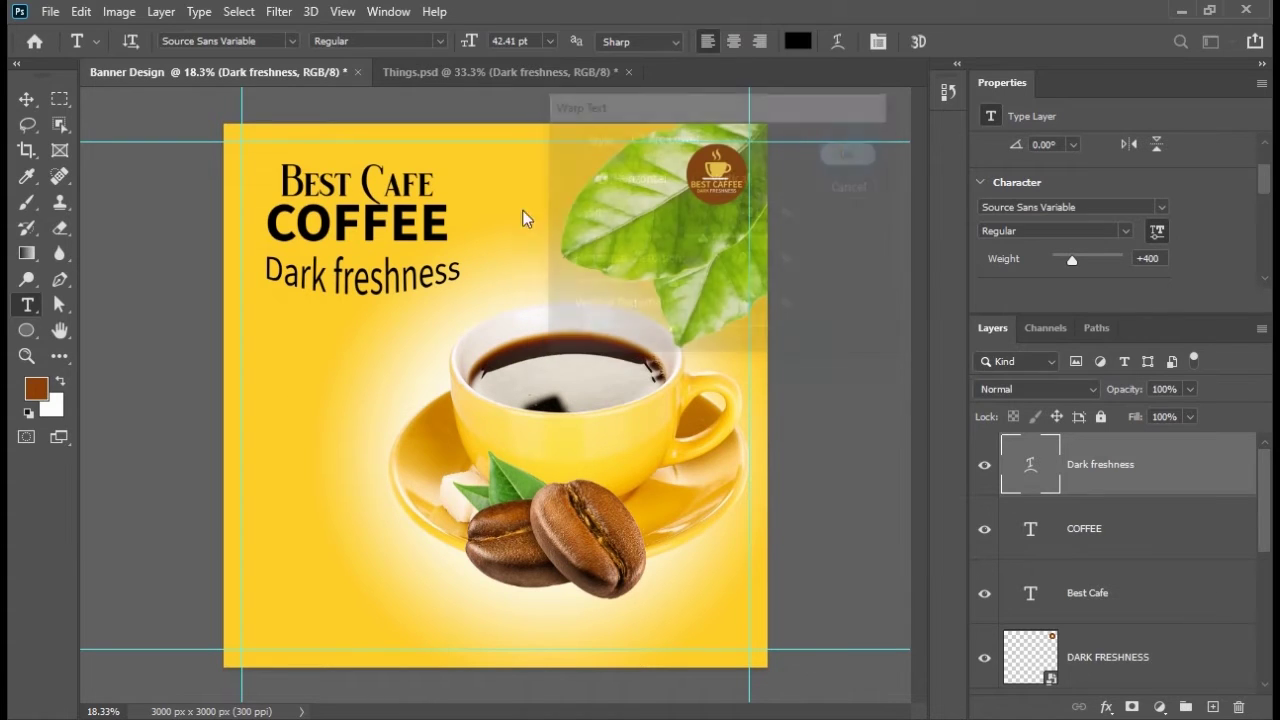
# Shift the warped Dark freshness text about 10 px left and slightly up towards COFFEE
pyautogui.click(26, 97)
pyautogui.moveTo(356, 277); pyautogui.dragTo(359, 282)
pyautogui.click(340, 360)
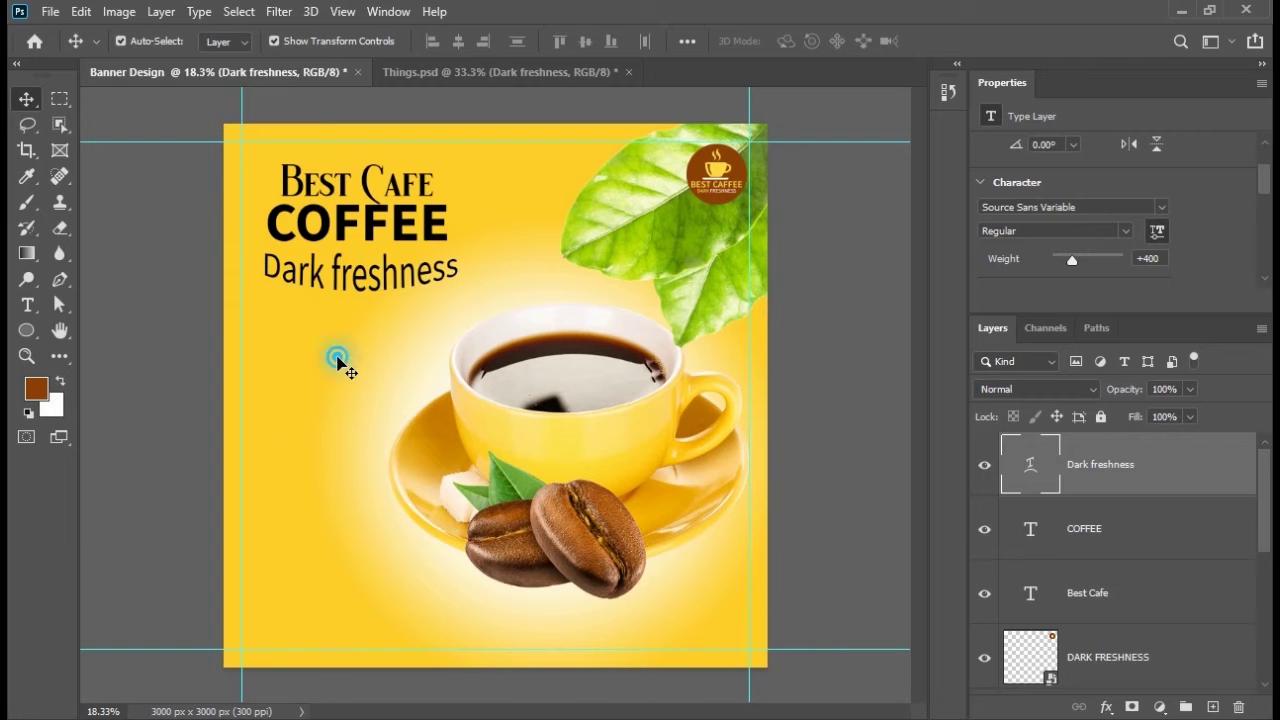
# Group the Best Cafe, COFFEE and Dark freshness text layers and check the group by toggling its visibility
pyautogui.click(367, 290)
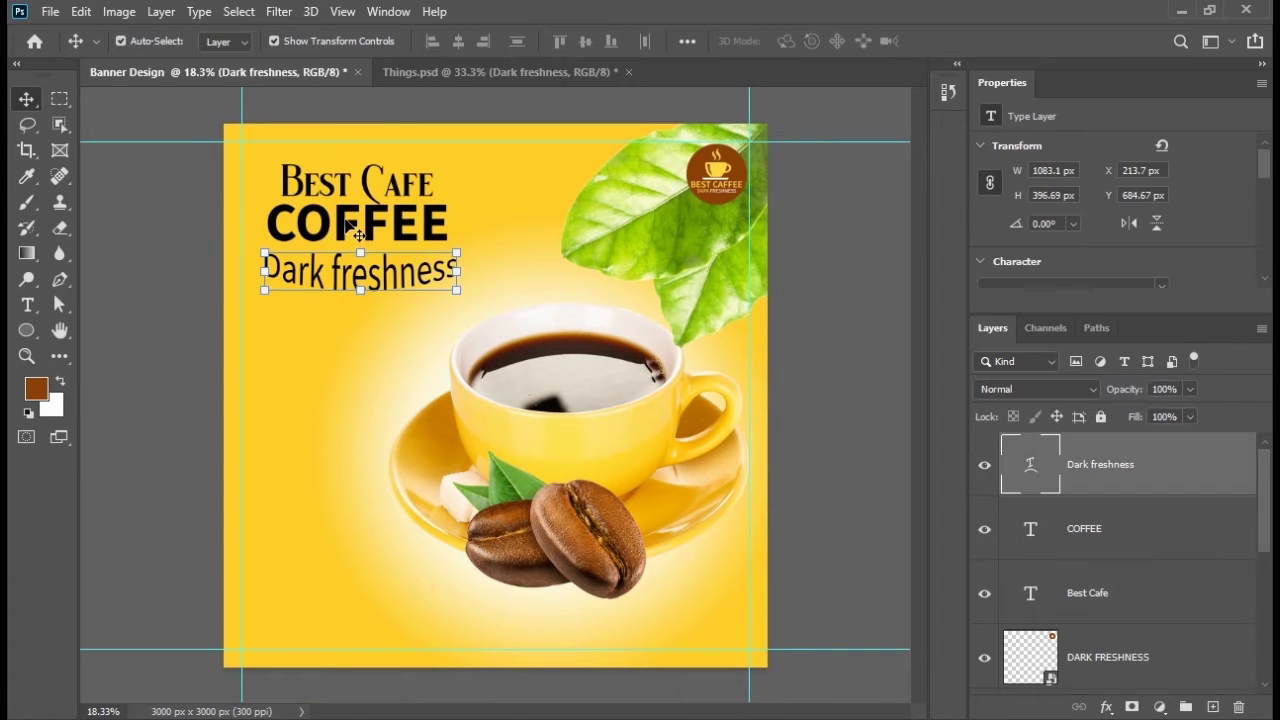
pyautogui.keyDown('shift'); pyautogui.click(345, 218); pyautogui.keyUp('shift')
pyautogui.keyDown('shift'); pyautogui.click(355, 191); pyautogui.keyUp('shift')
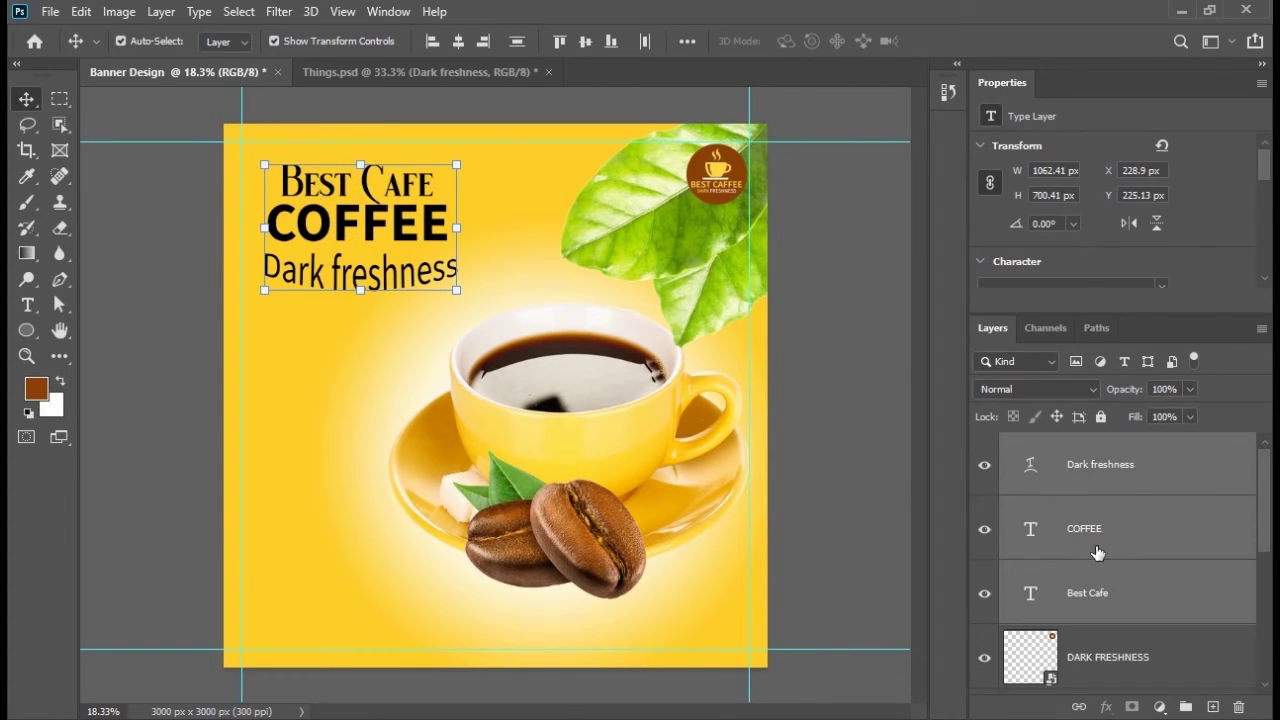
pyautogui.click(1184, 706)
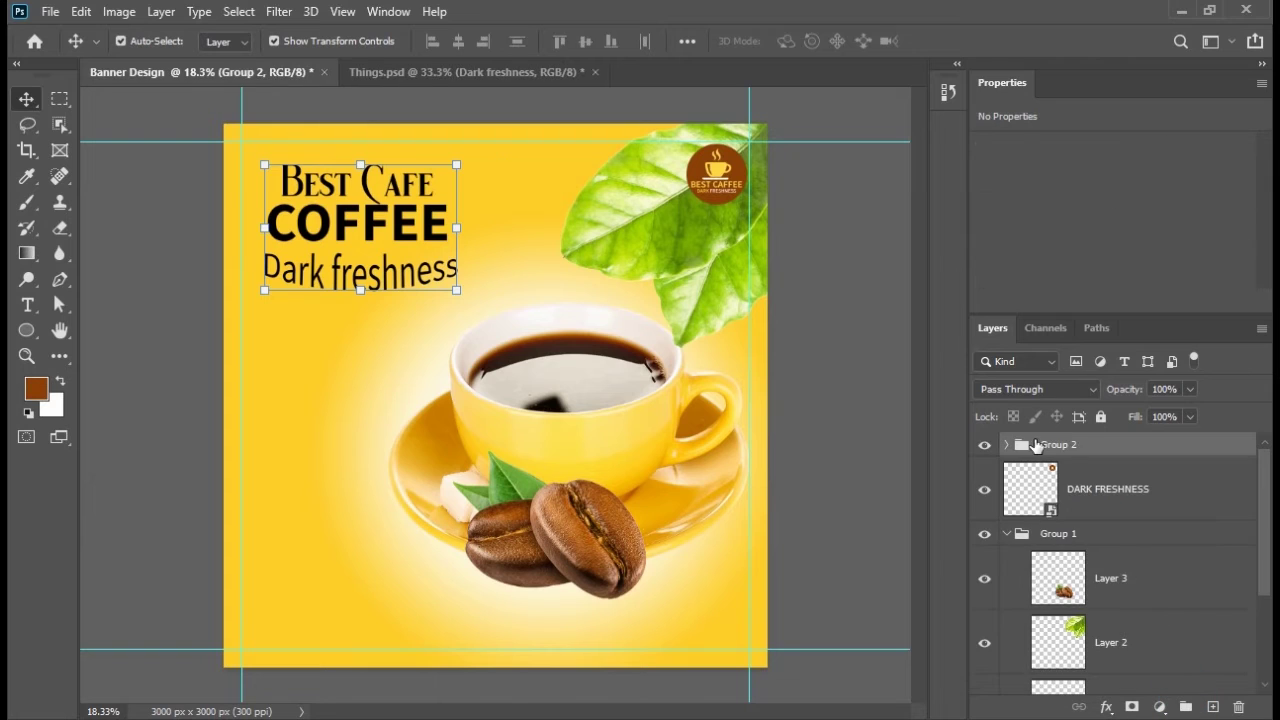
pyautogui.click(985, 444)
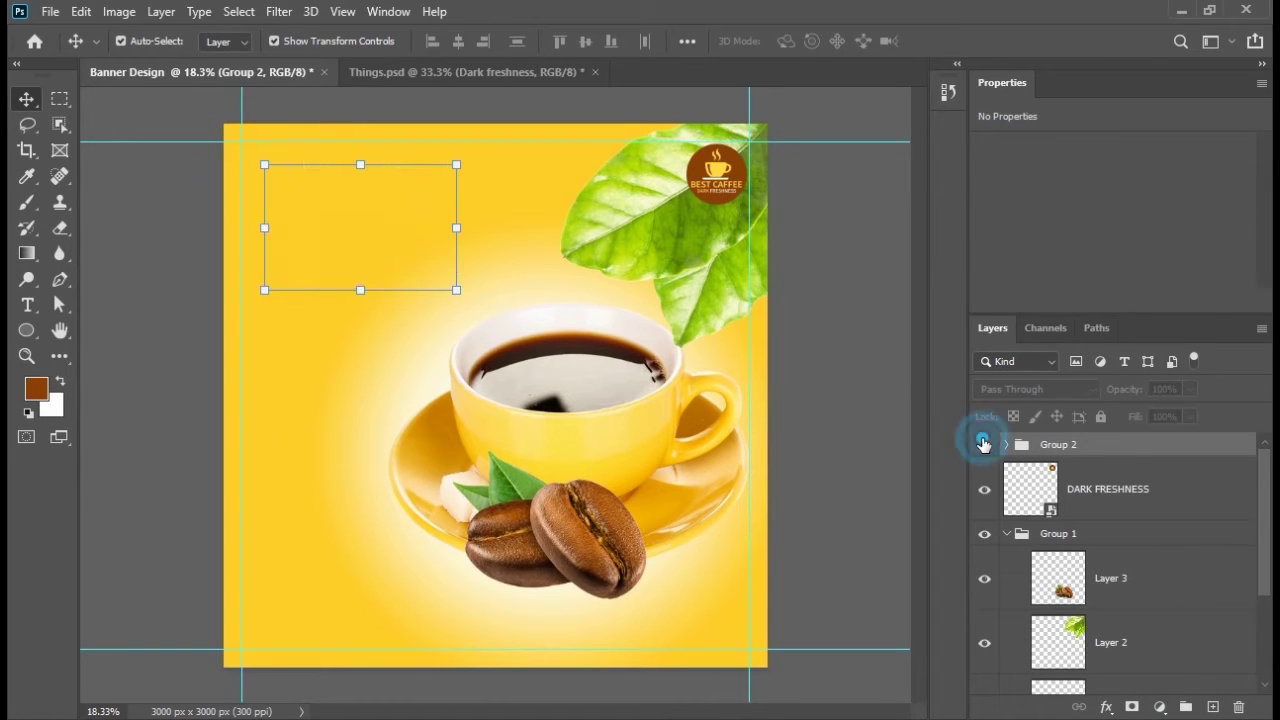
pyautogui.click(985, 444)
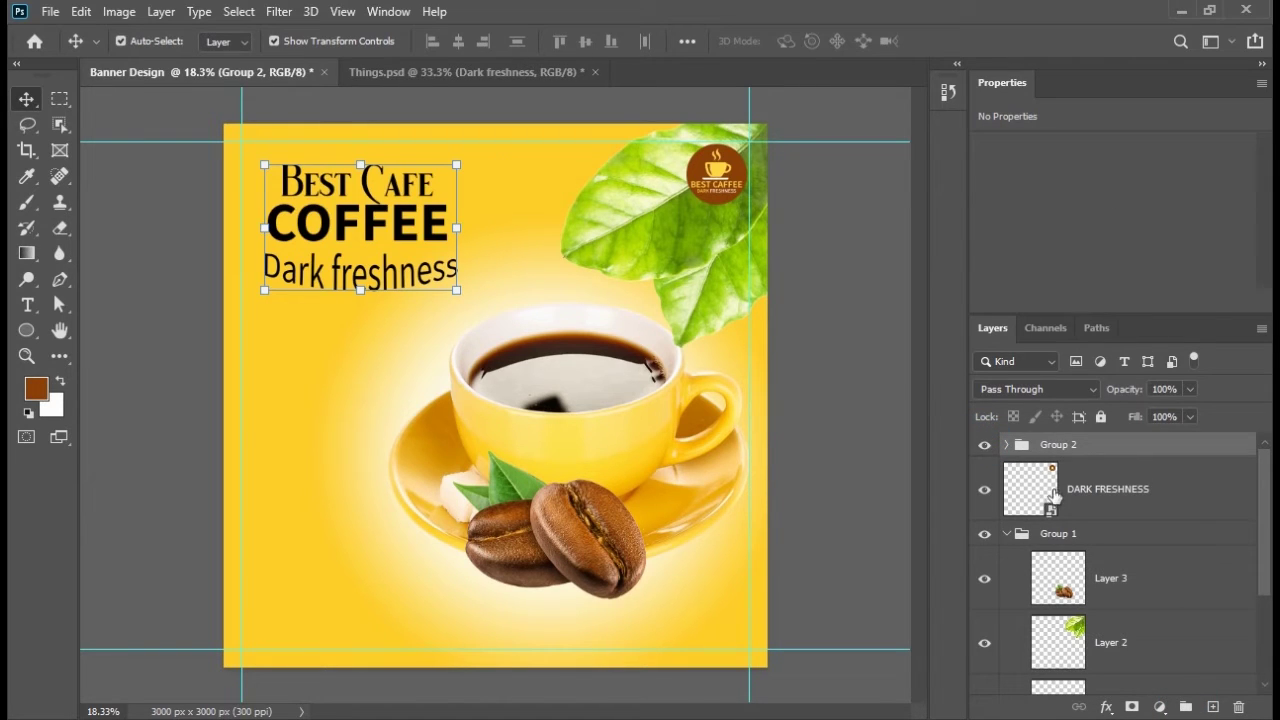
# Move the DARK FRESHNESS logo badge layer into Group 2, then collapse Group 2 and Group 1
pyautogui.moveTo(1035, 485); pyautogui.dragTo(1066, 448)
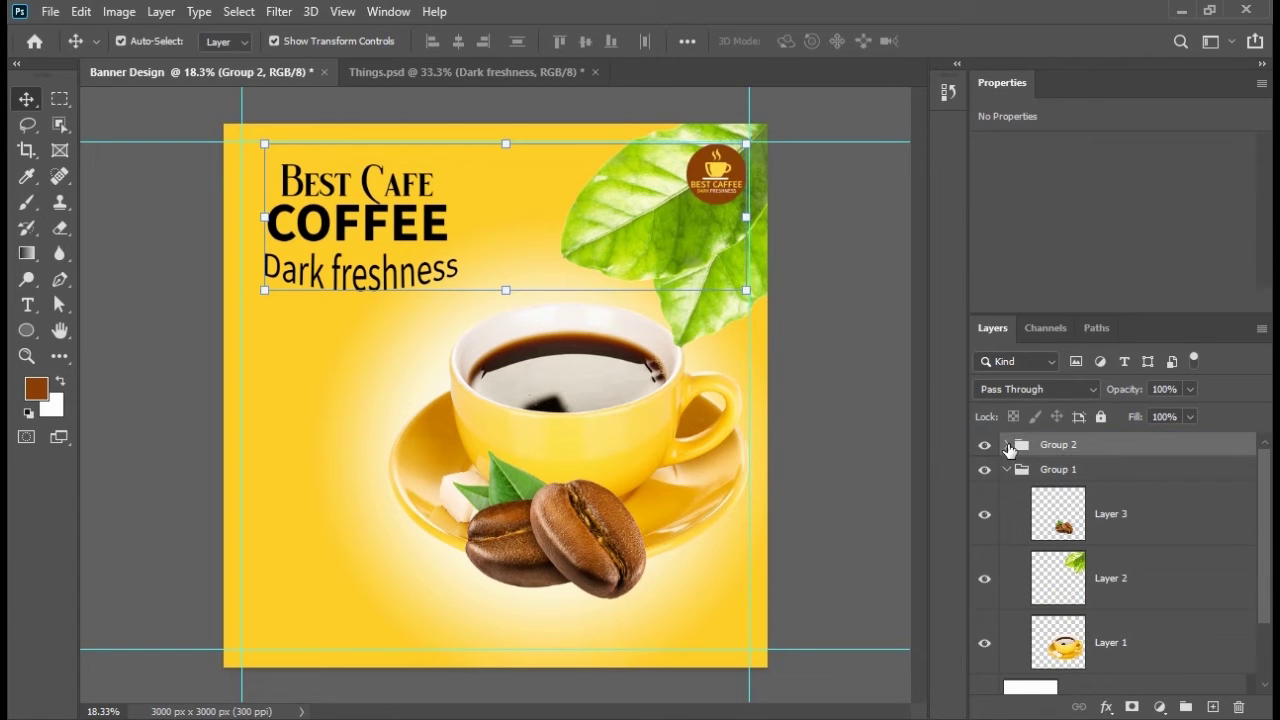
pyautogui.click(1007, 446)
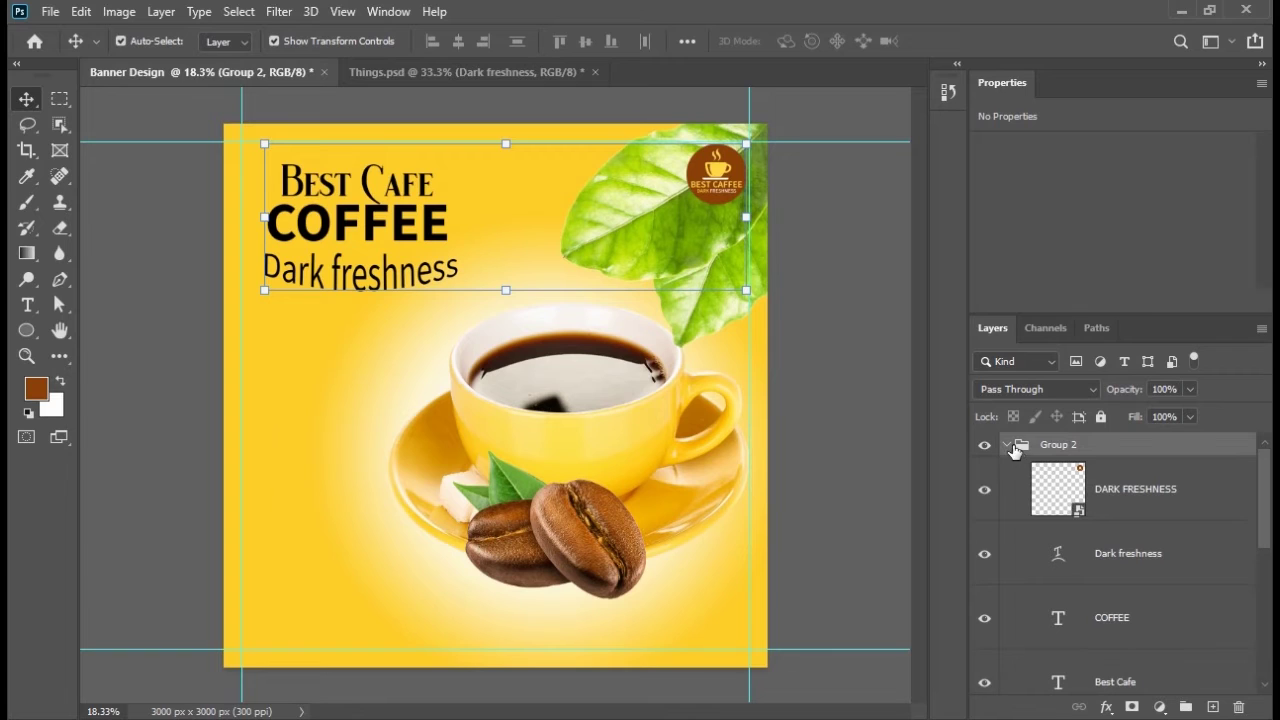
pyautogui.click(1008, 446)
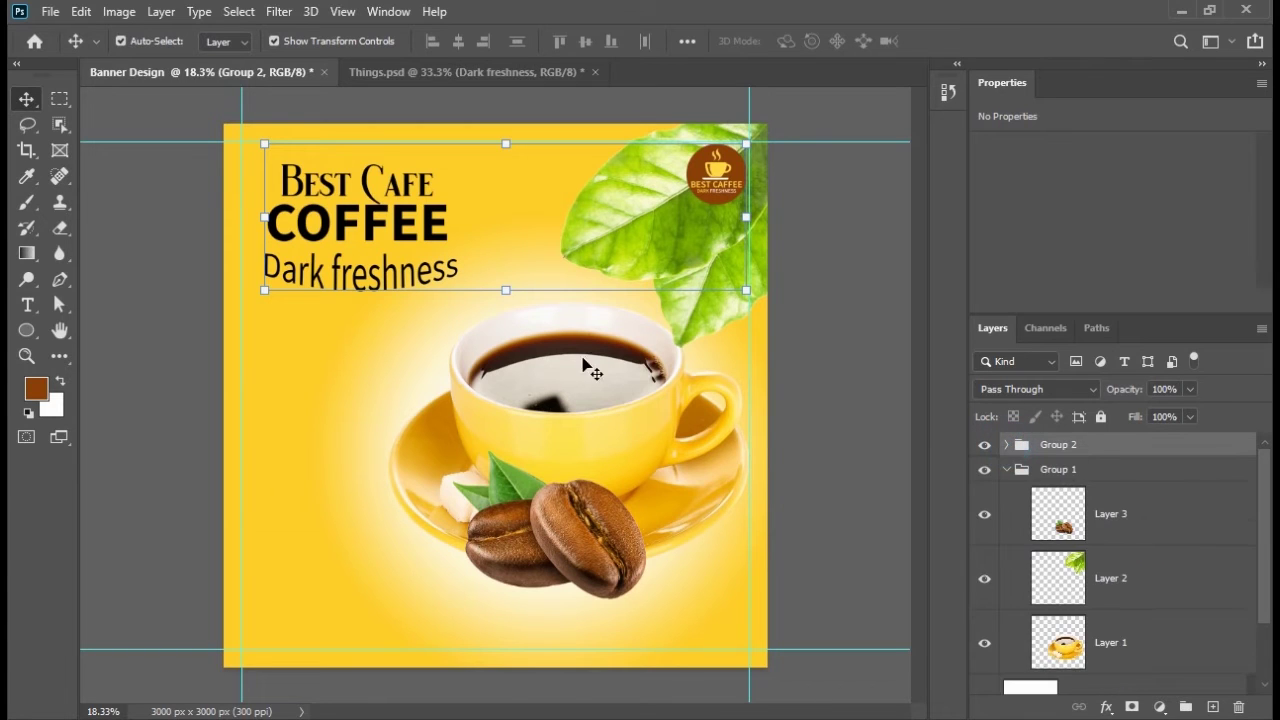
pyautogui.click(1006, 469)
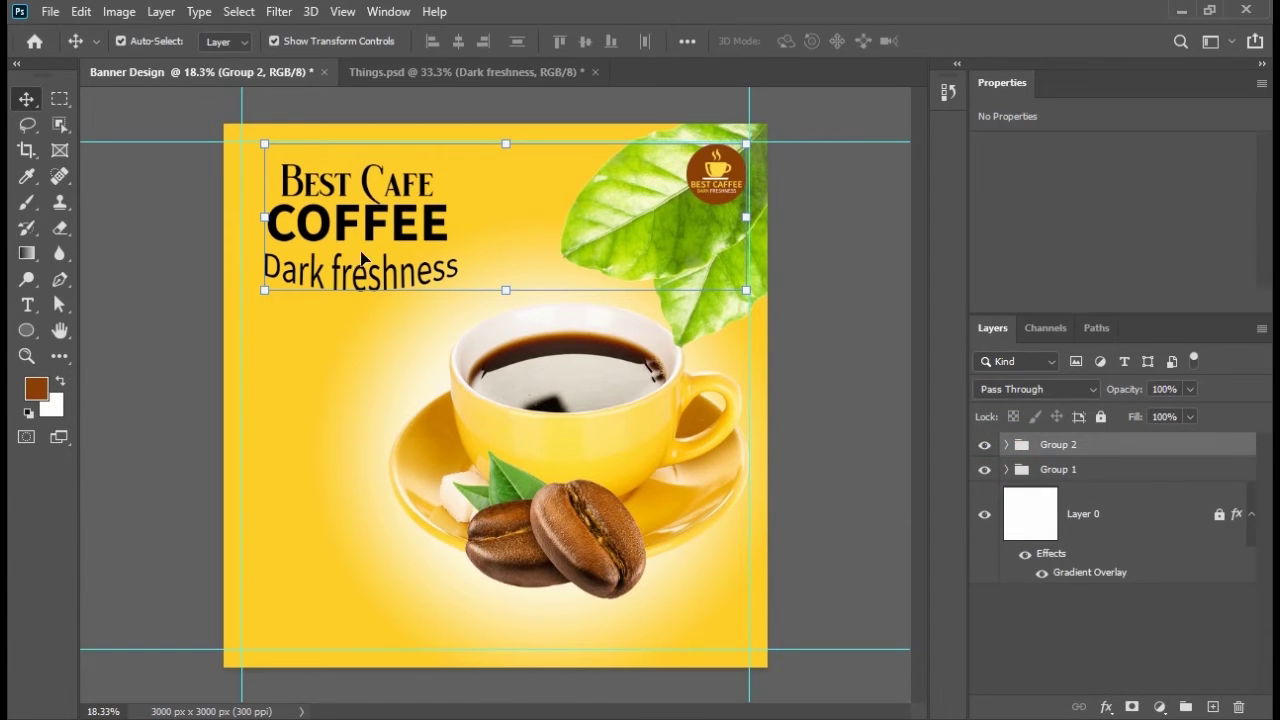
# Nudge the Dark freshness text straight up 6 px, closer to COFFEE
pyautogui.click(823, 259)
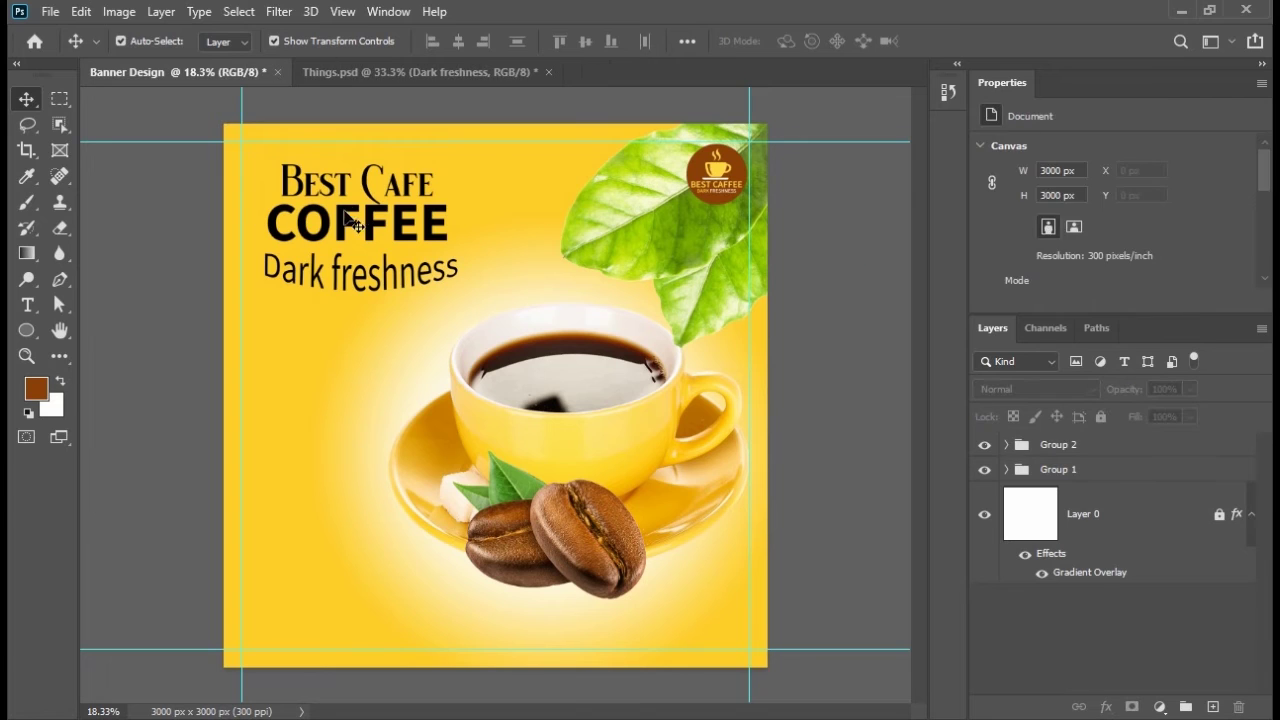
pyautogui.click(355, 284)
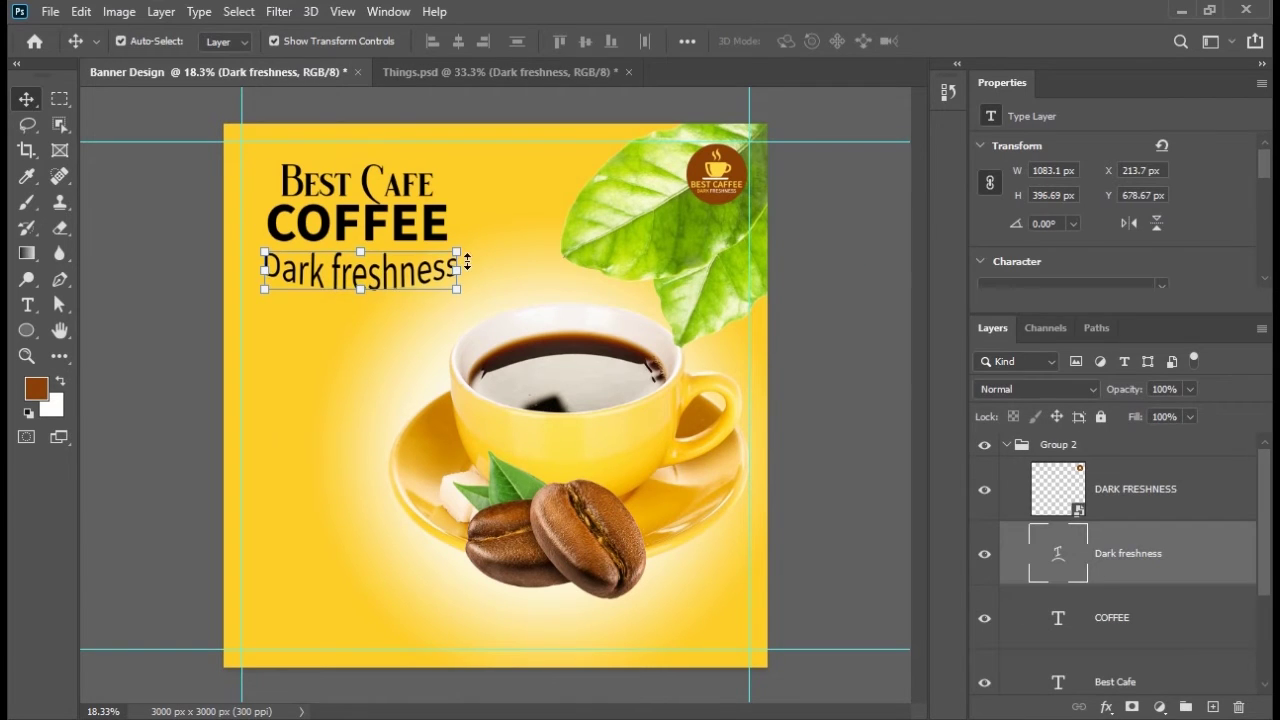
pyautogui.click(163, 306)
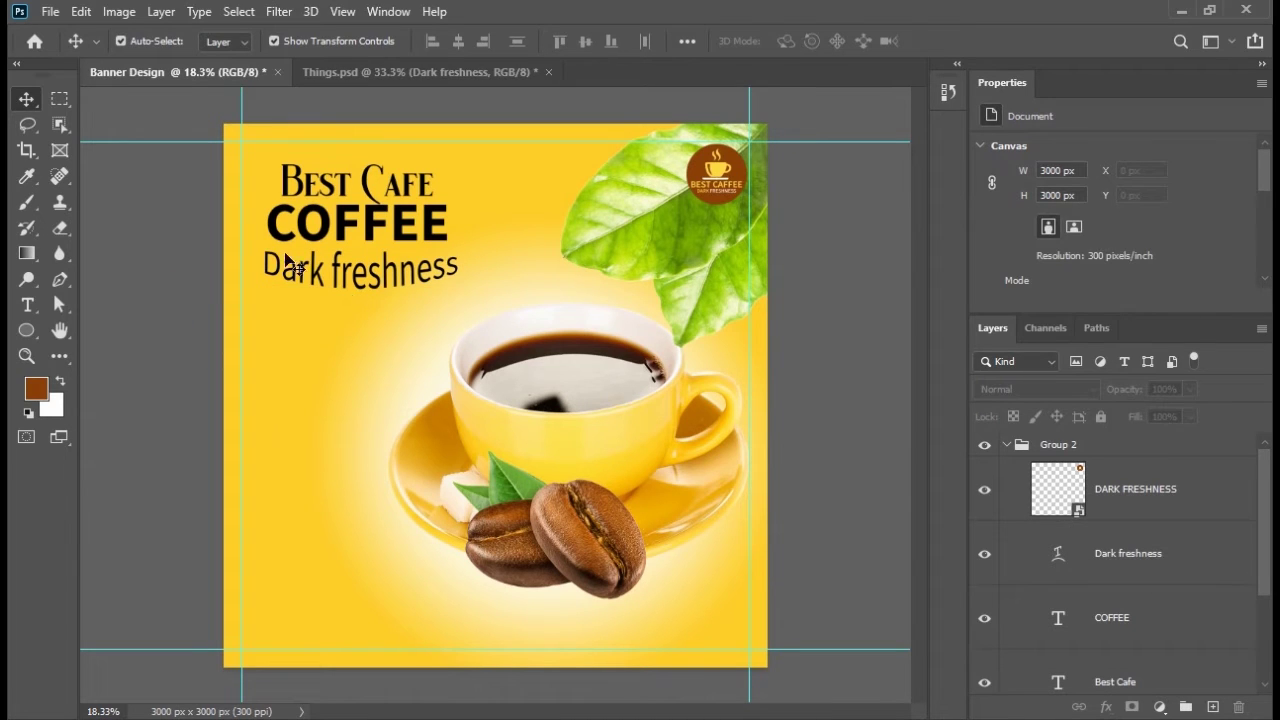
# Copy the brown starburst badge from Things.psd to the banner's lower left, scaled to 120.26% at about X 229 px, Y 1871 px
pyautogui.click(376, 74)
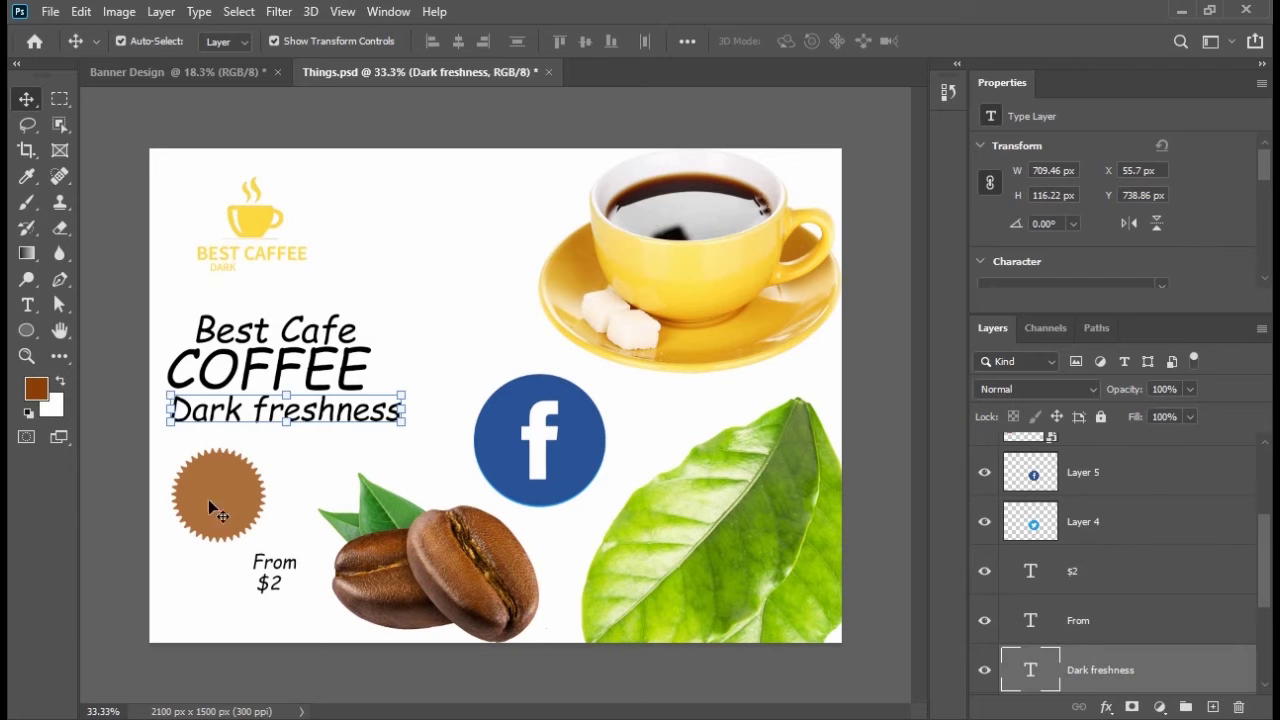
pyautogui.moveTo(208, 499); pyautogui.dragTo(414, 365)
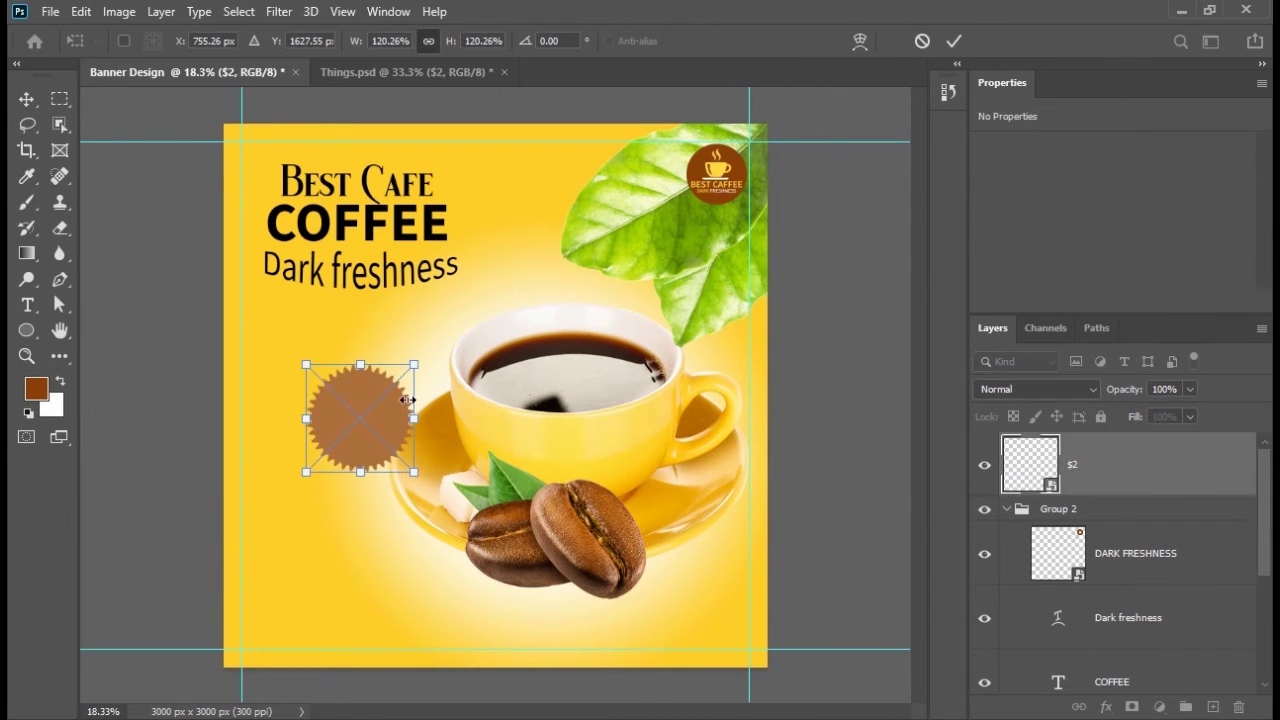
pyautogui.moveTo(362, 423); pyautogui.dragTo(320, 518)
pyautogui.click(26, 98)
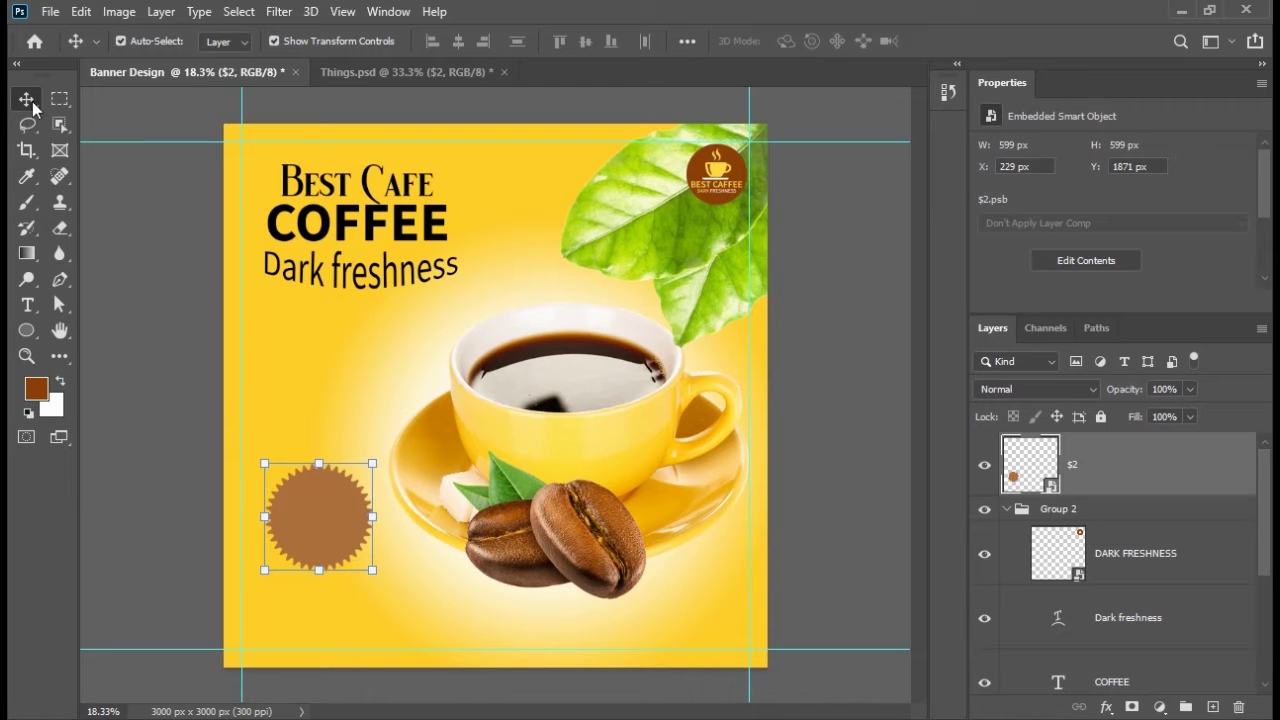
# Duplicate the COFFEE text into the space above the starburst badge and change the copy's wording to From
pyautogui.click(345, 226)
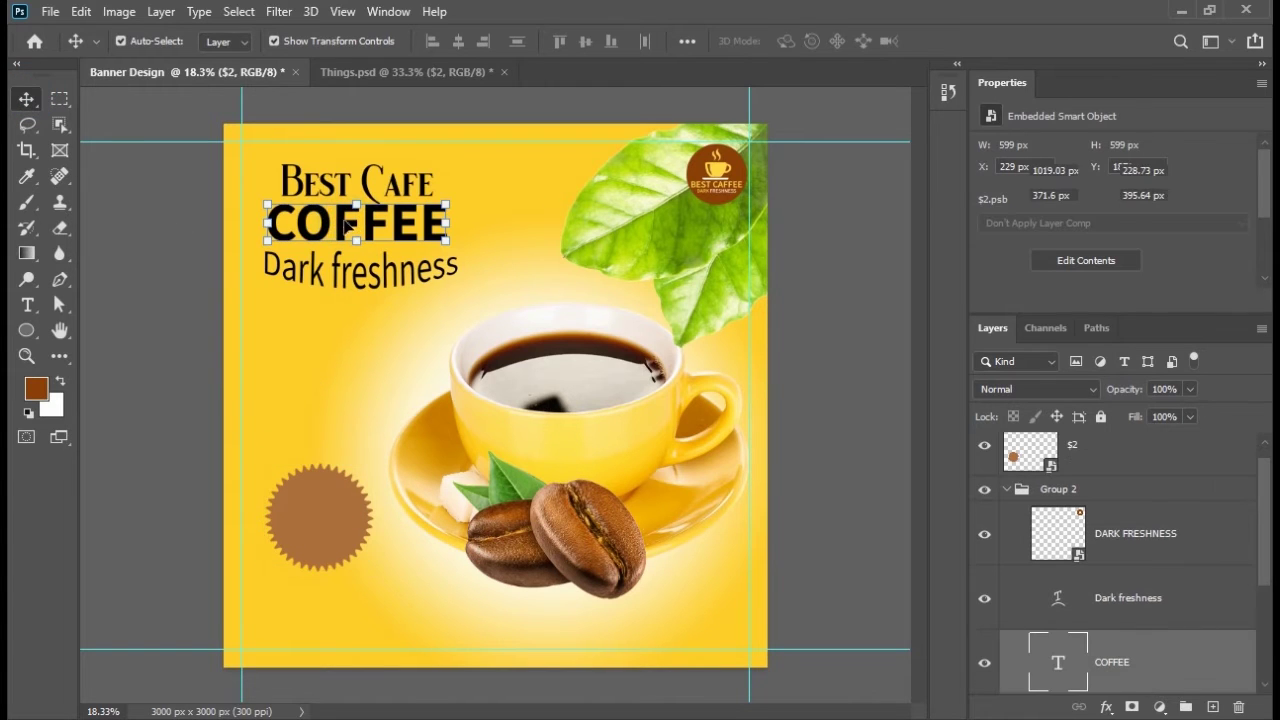
pyautogui.moveTo(345, 226); pyautogui.dragTo(342, 402)
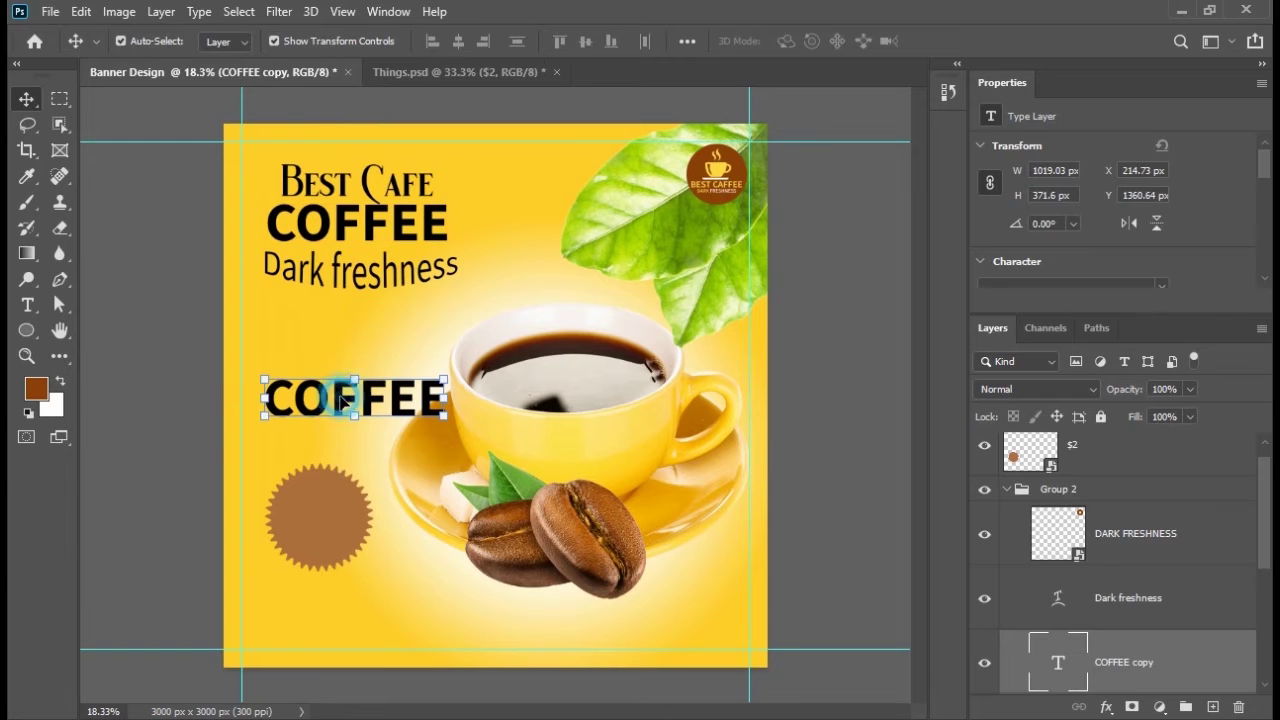
pyautogui.doubleClick(342, 400)
pyautogui.write('F')
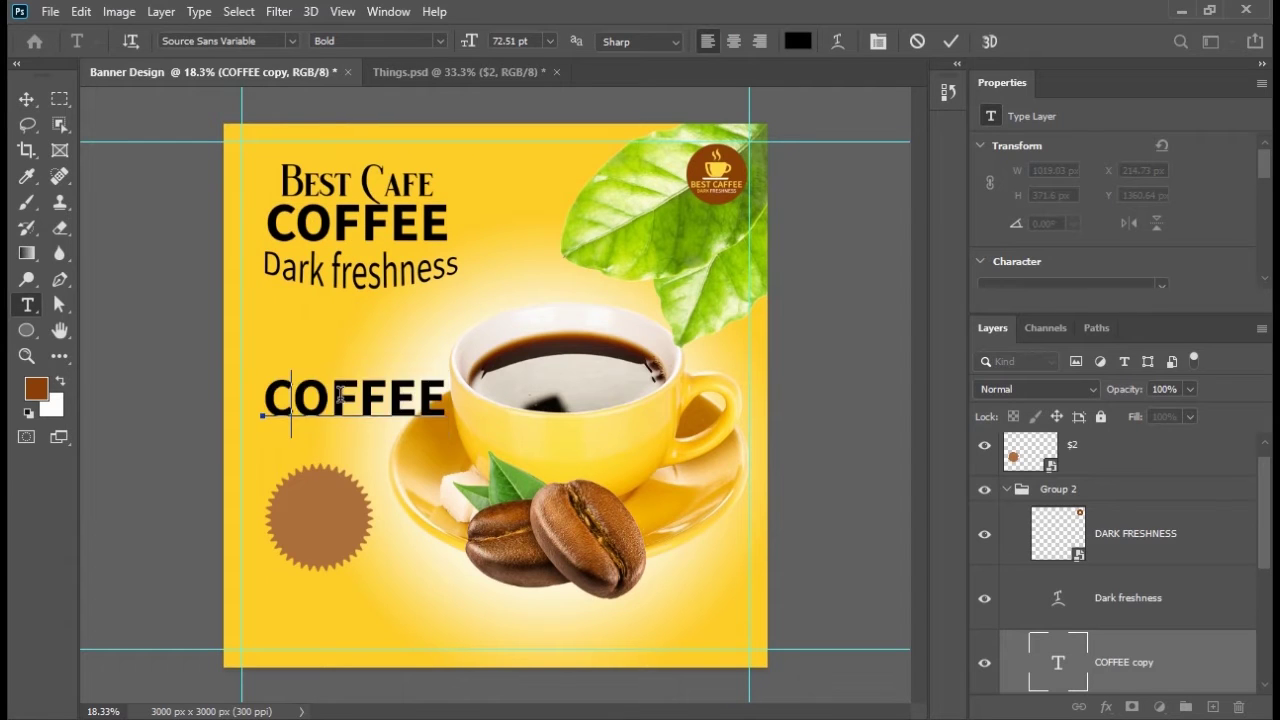
pyautogui.write('rom')
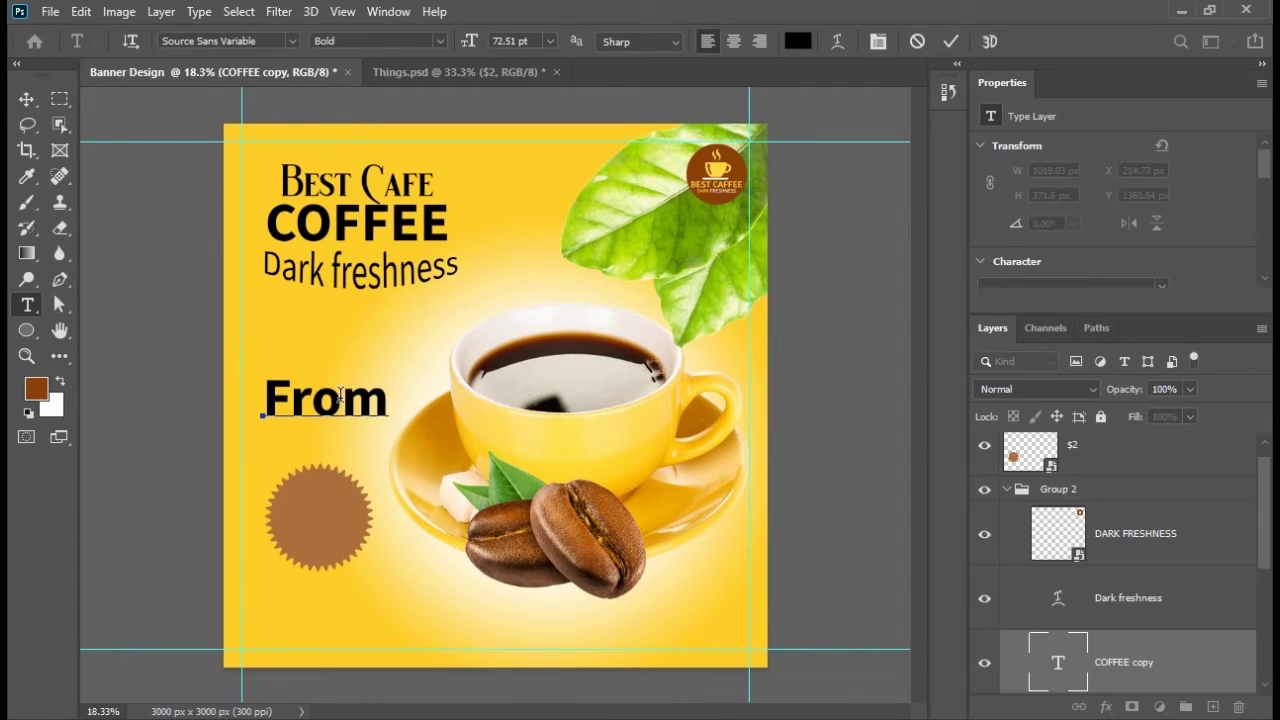
pyautogui.click(26, 99)
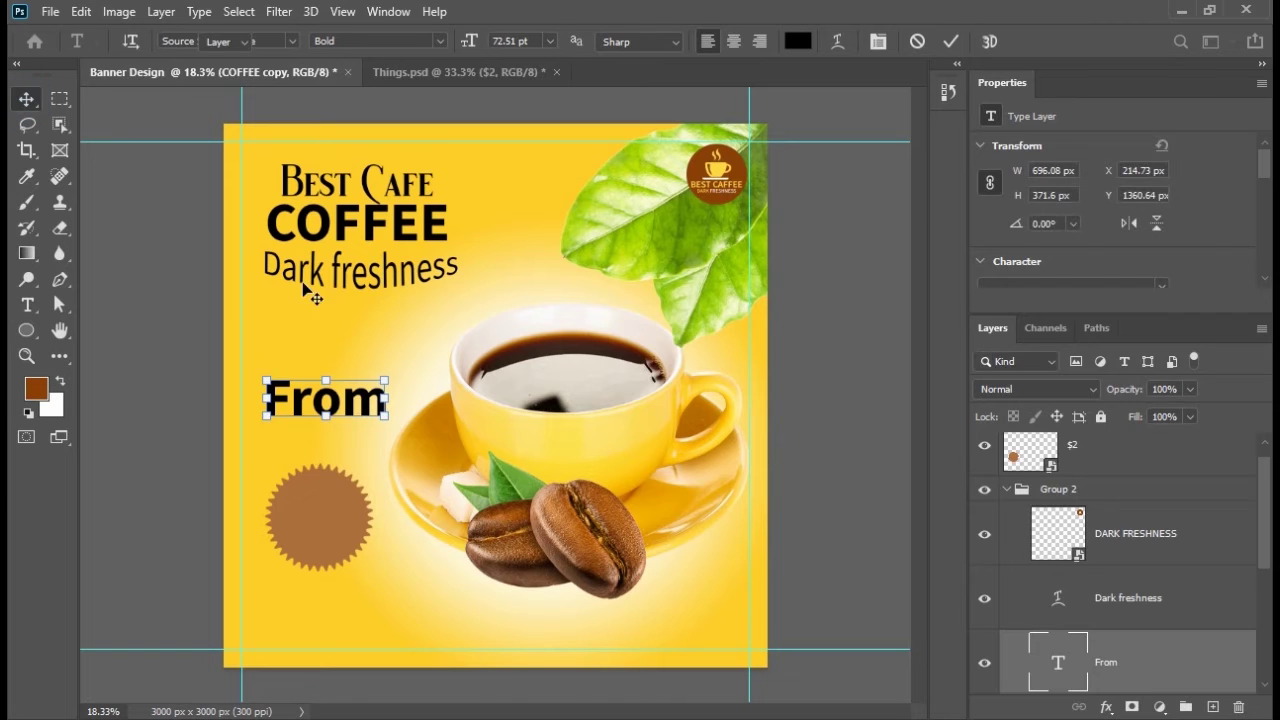
# Set the font style of the From text to Regular
pyautogui.scroll(-2, 1094, 270)
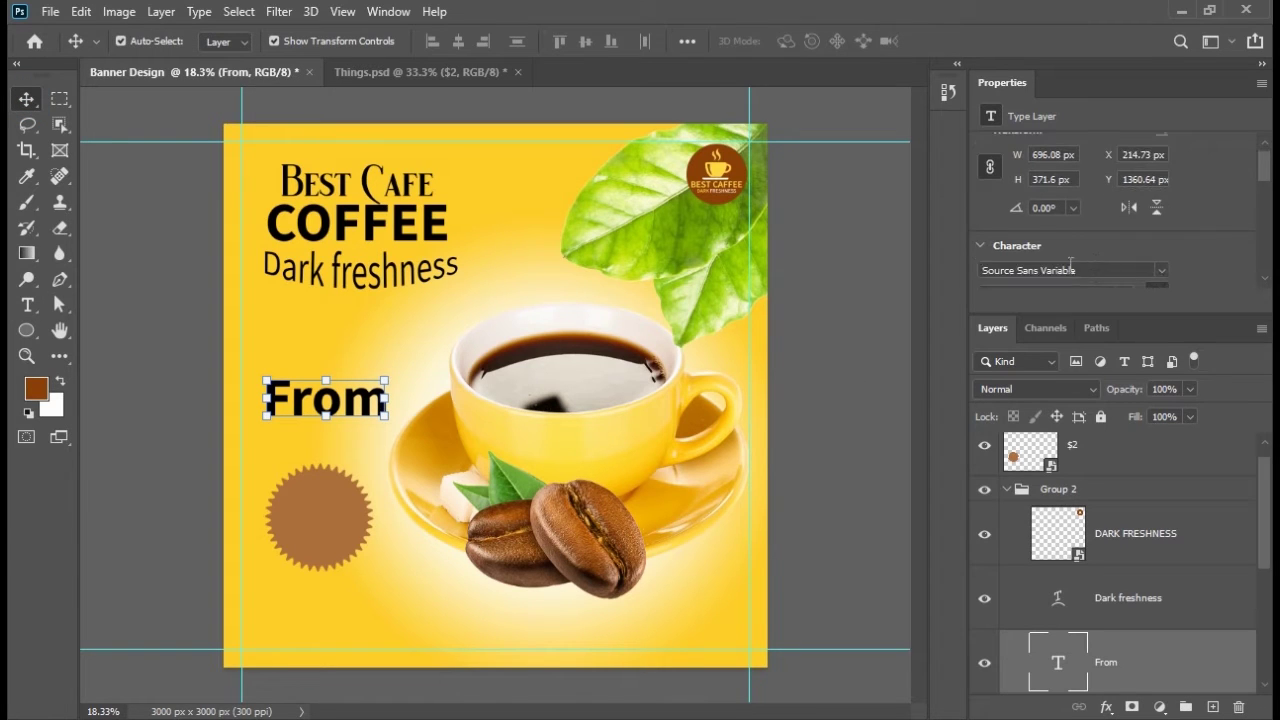
pyautogui.click(1123, 264)
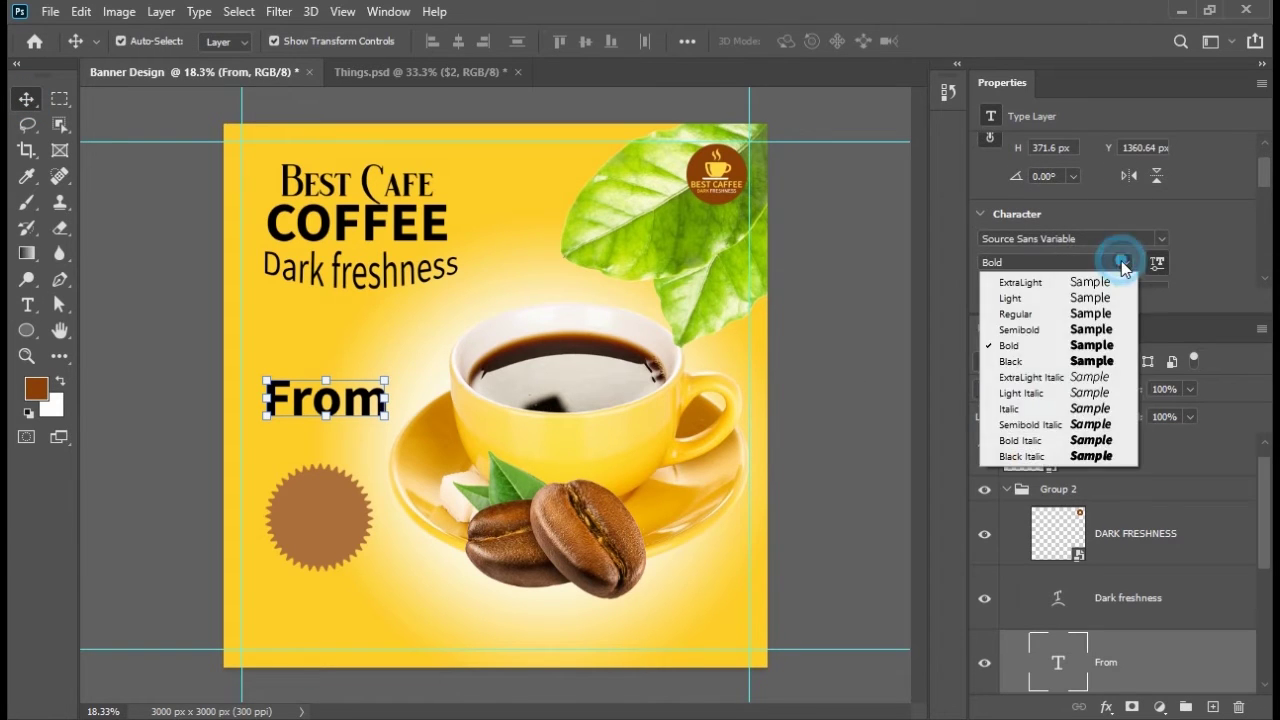
pyautogui.click(1085, 311)
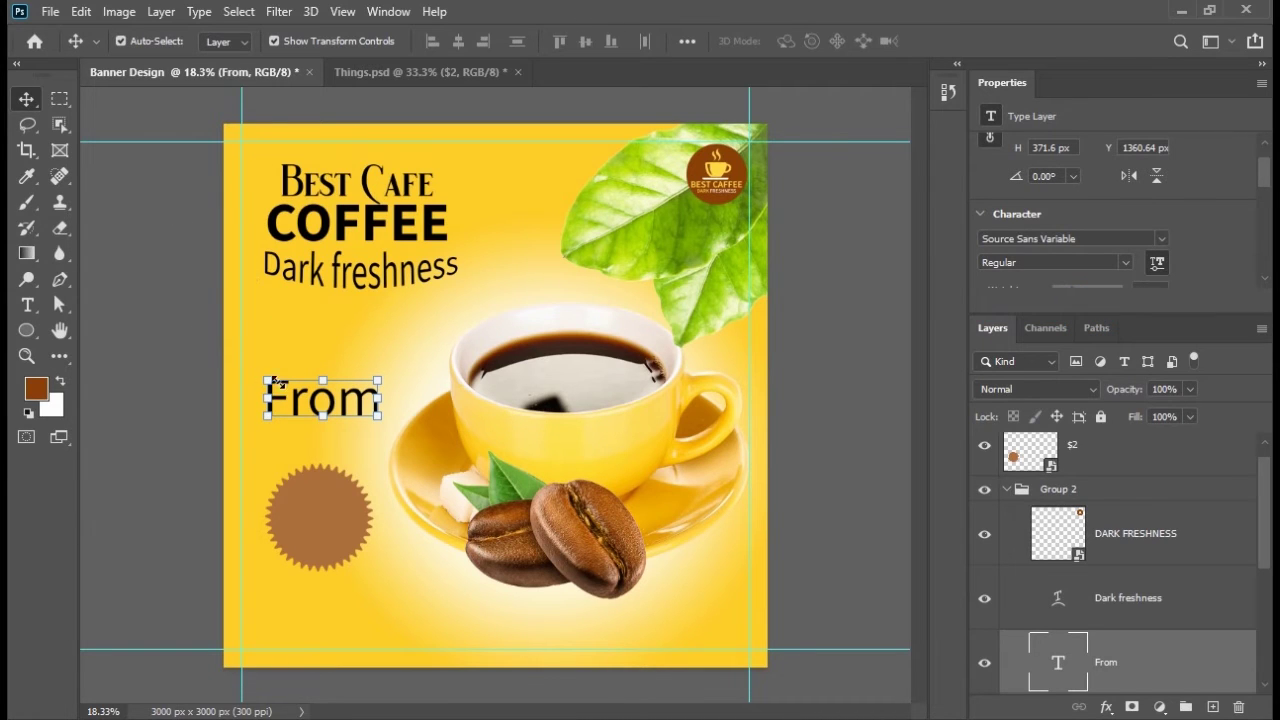
# Move the From layer above the badge layer and shrink the text onto the starburst, to about 232 px high at Y 2055 px
pyautogui.moveTo(278, 382); pyautogui.dragTo(320, 465)
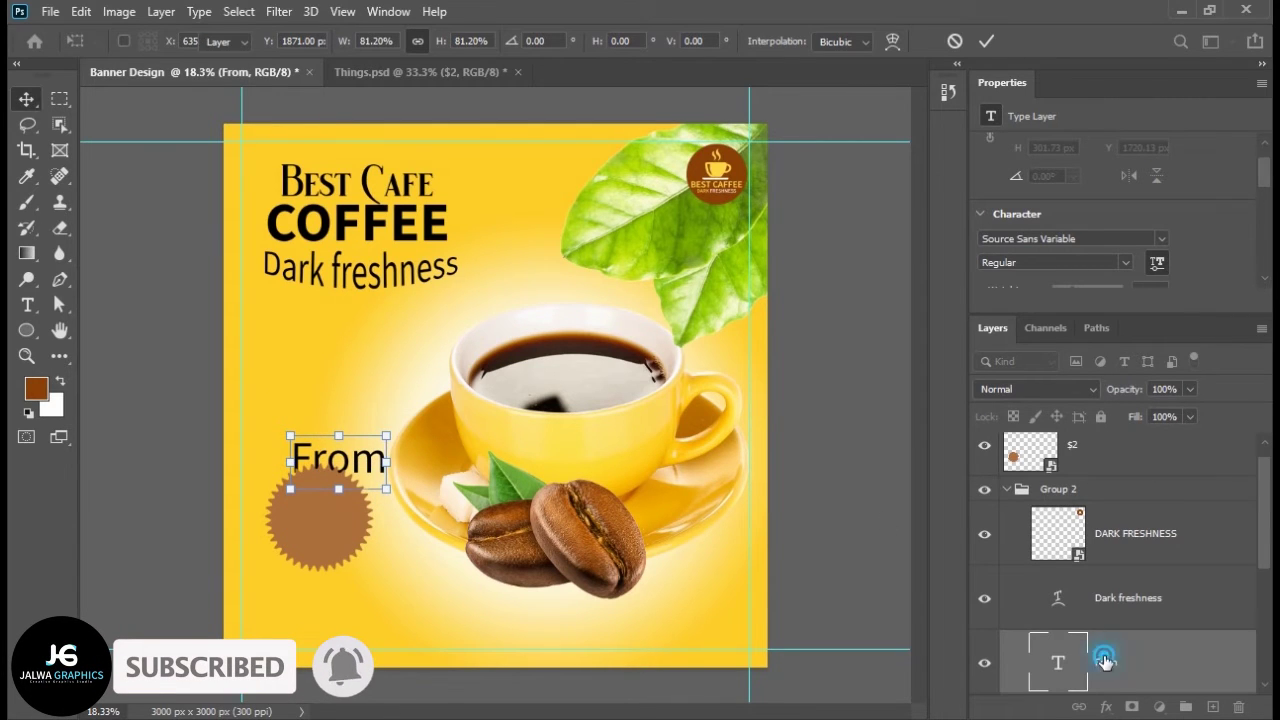
pyautogui.moveTo(1104, 660); pyautogui.dragTo(1043, 437)
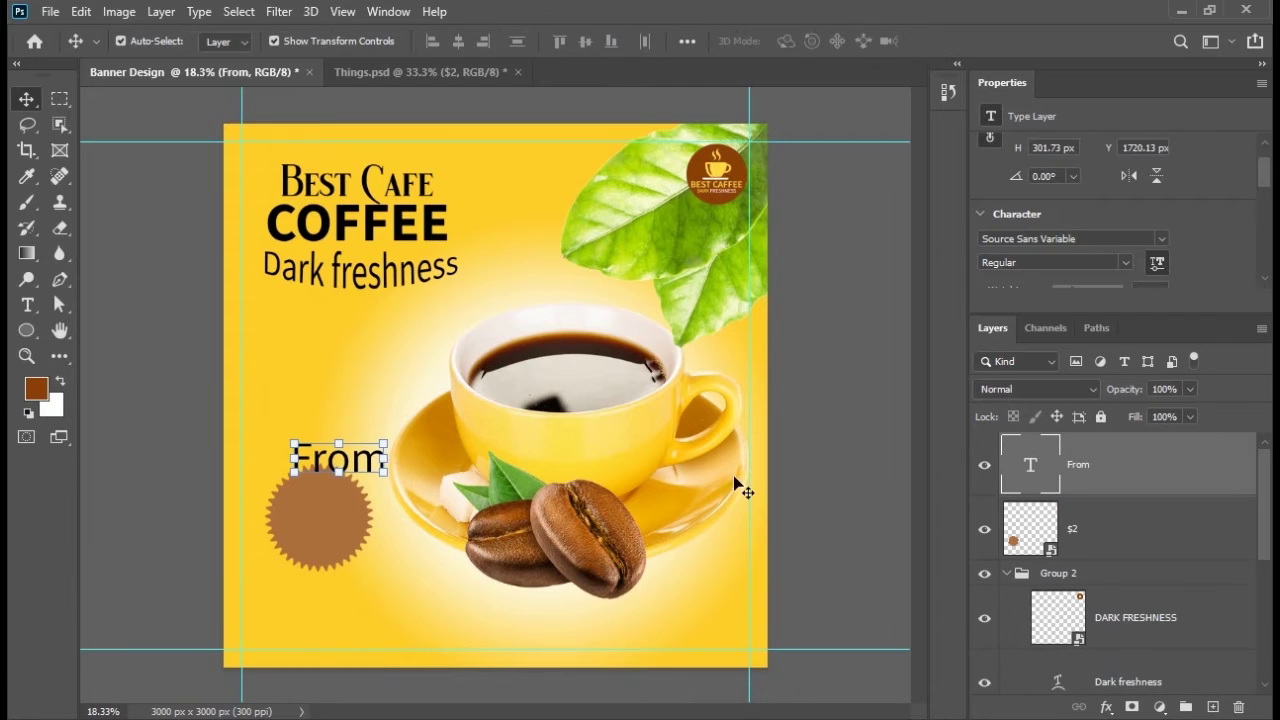
pyautogui.moveTo(350, 460); pyautogui.dragTo(319, 514)
pyautogui.click(26, 98)
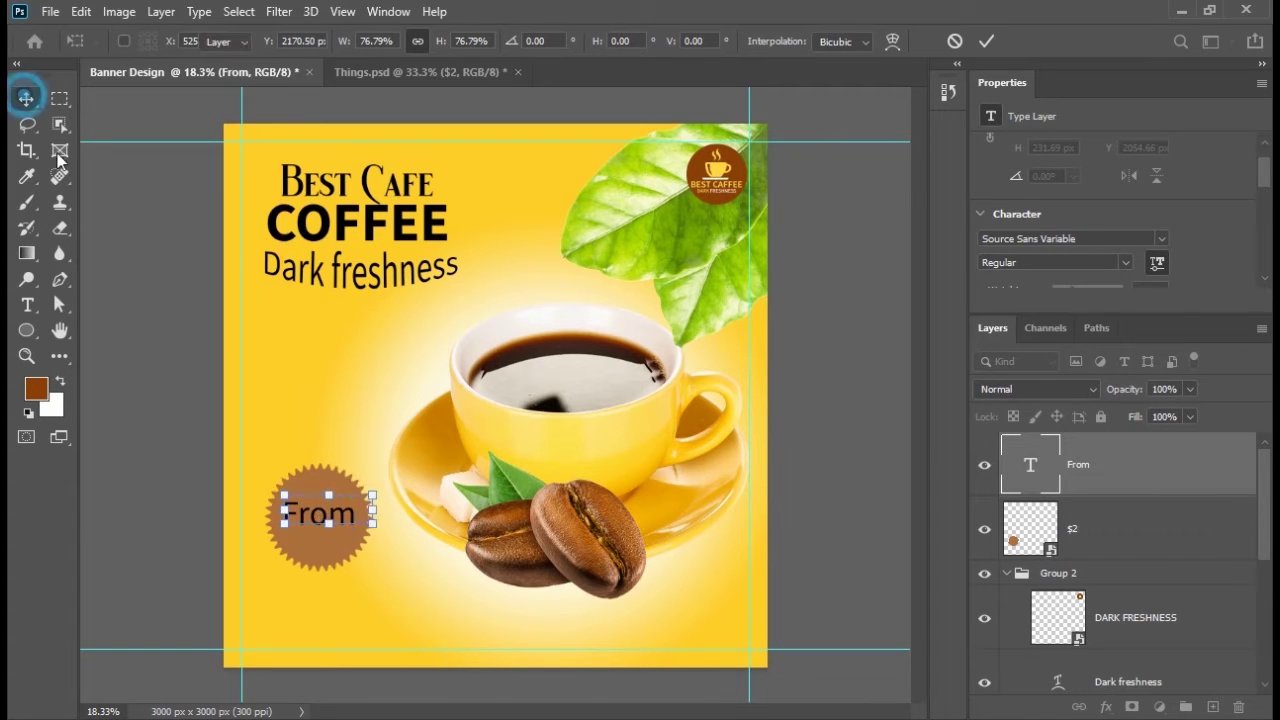
# Set the From text to Semibold and scale it down to about 164 px high, centered in the badge's upper half
pyautogui.scroll(4, 326, 530)
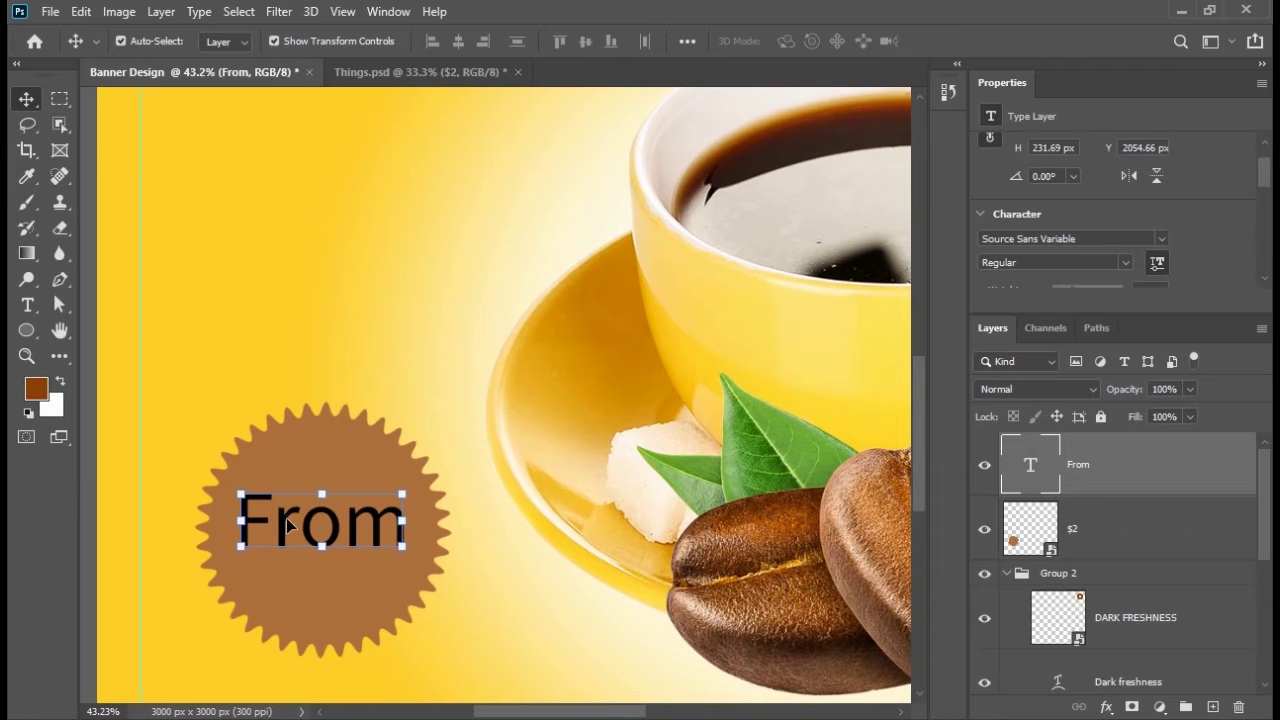
pyautogui.click(1122, 262)
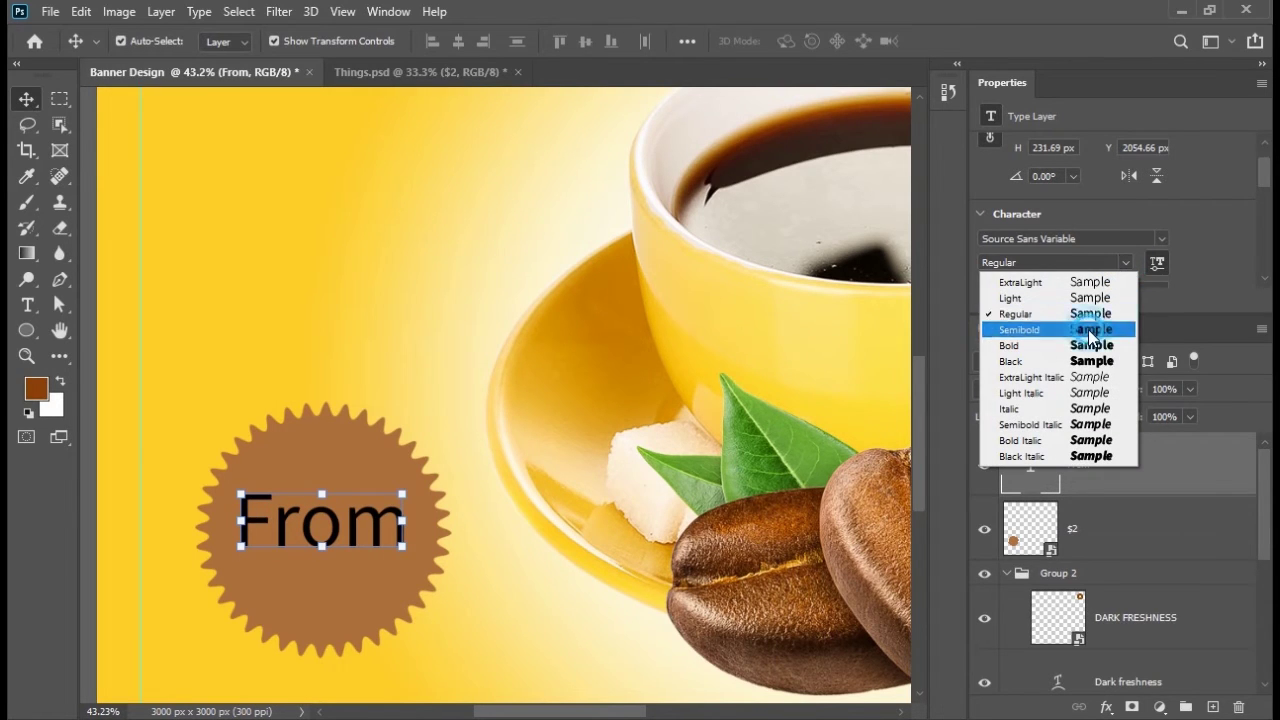
pyautogui.click(1091, 329)
pyautogui.moveTo(409, 495); pyautogui.dragTo(336, 510)
pyautogui.press('Return')
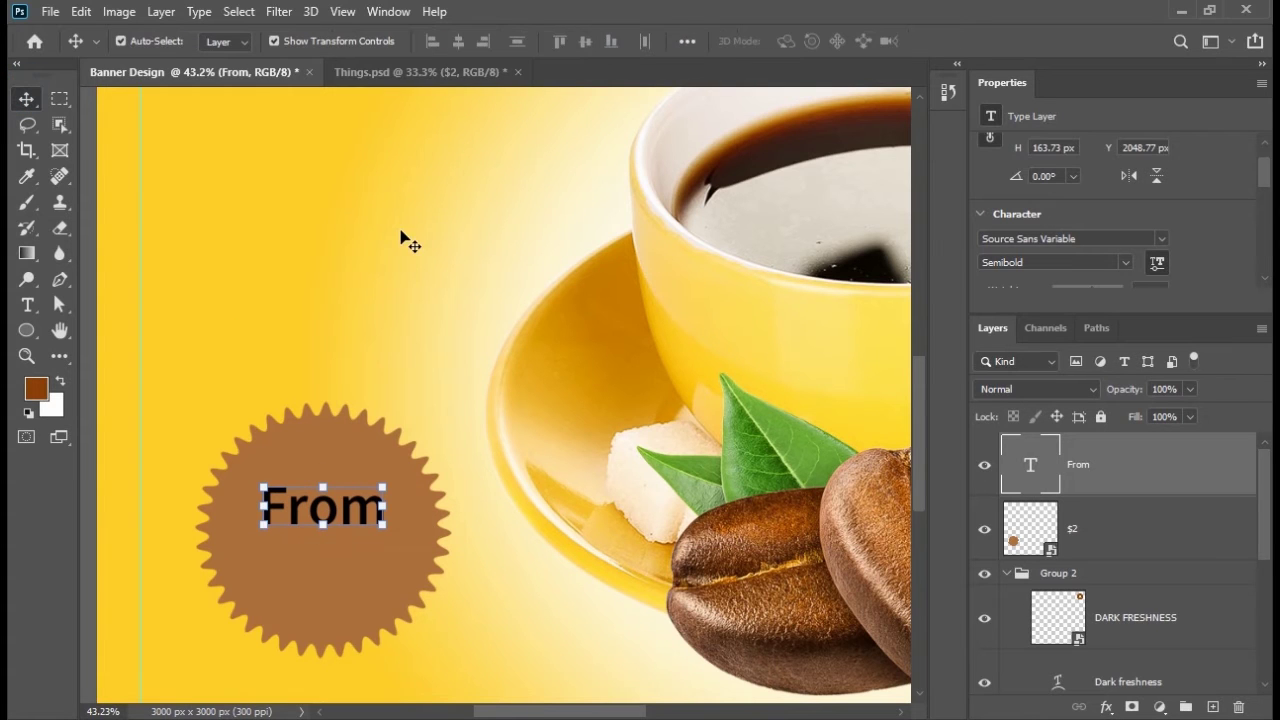
# Duplicate the From text layer within Banner Design and move the copy straight down to about Y 2138 px
pyautogui.rightClick(1143, 451)
pyautogui.click(945, 100)
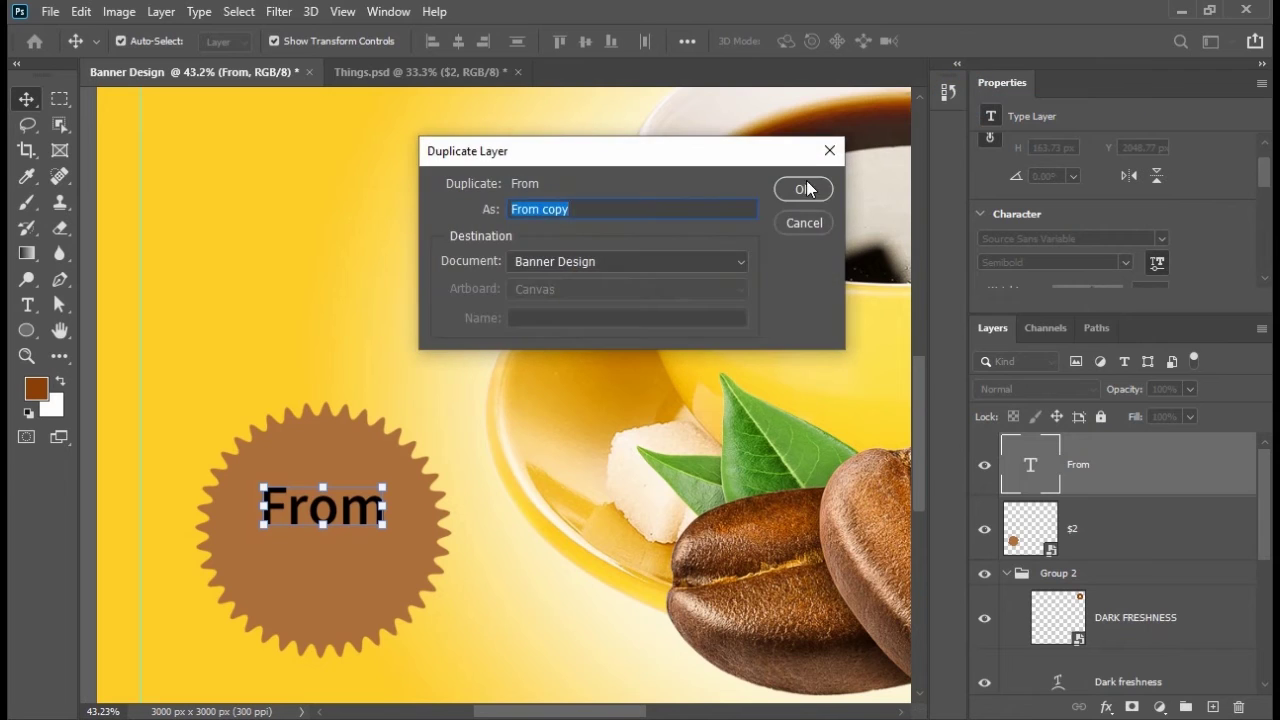
pyautogui.click(801, 189)
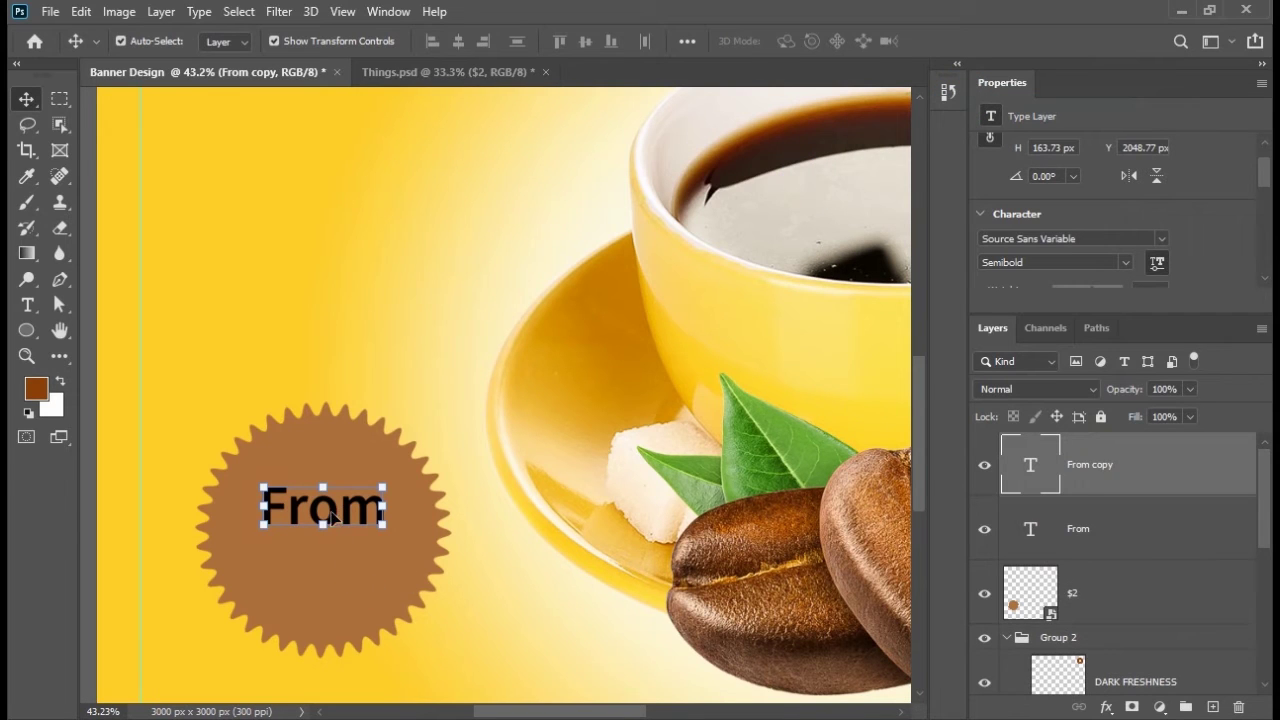
pyautogui.moveTo(333, 515); pyautogui.dragTo(332, 546)
# Change the copied text to $2 and center it beneath From at about Y 2148 px
pyautogui.doubleClick(332, 547)
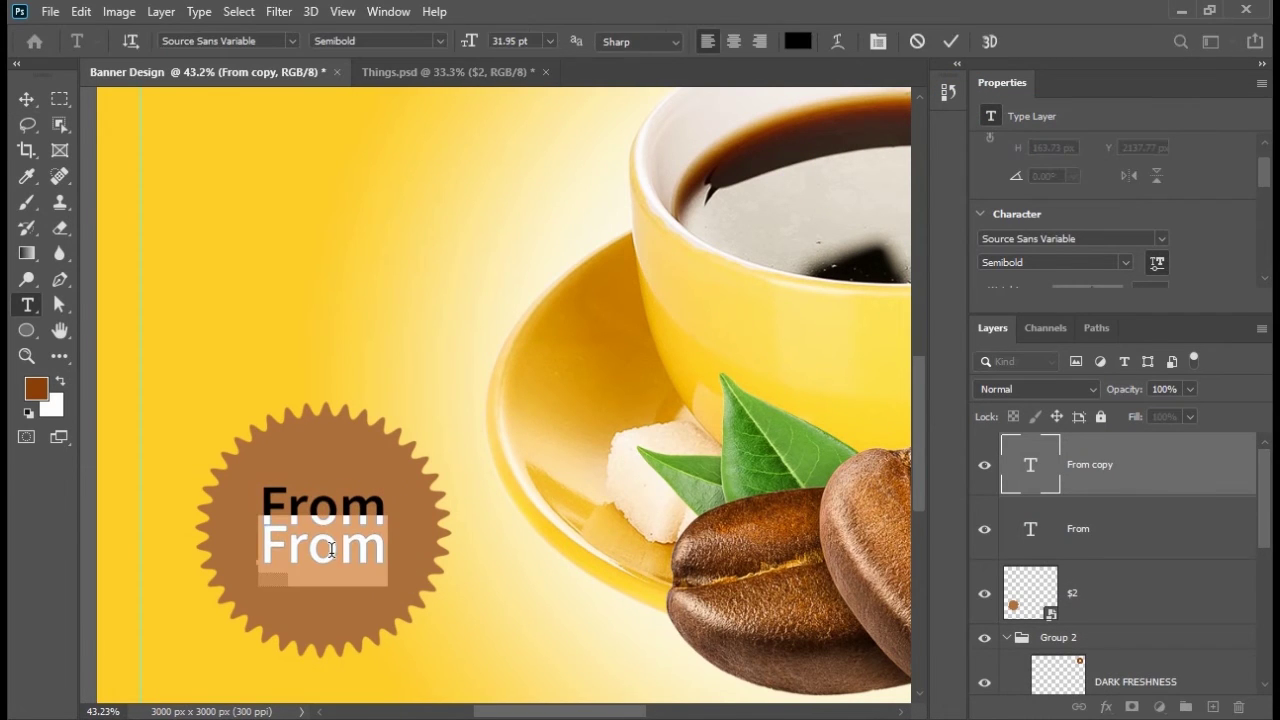
pyautogui.write('$')
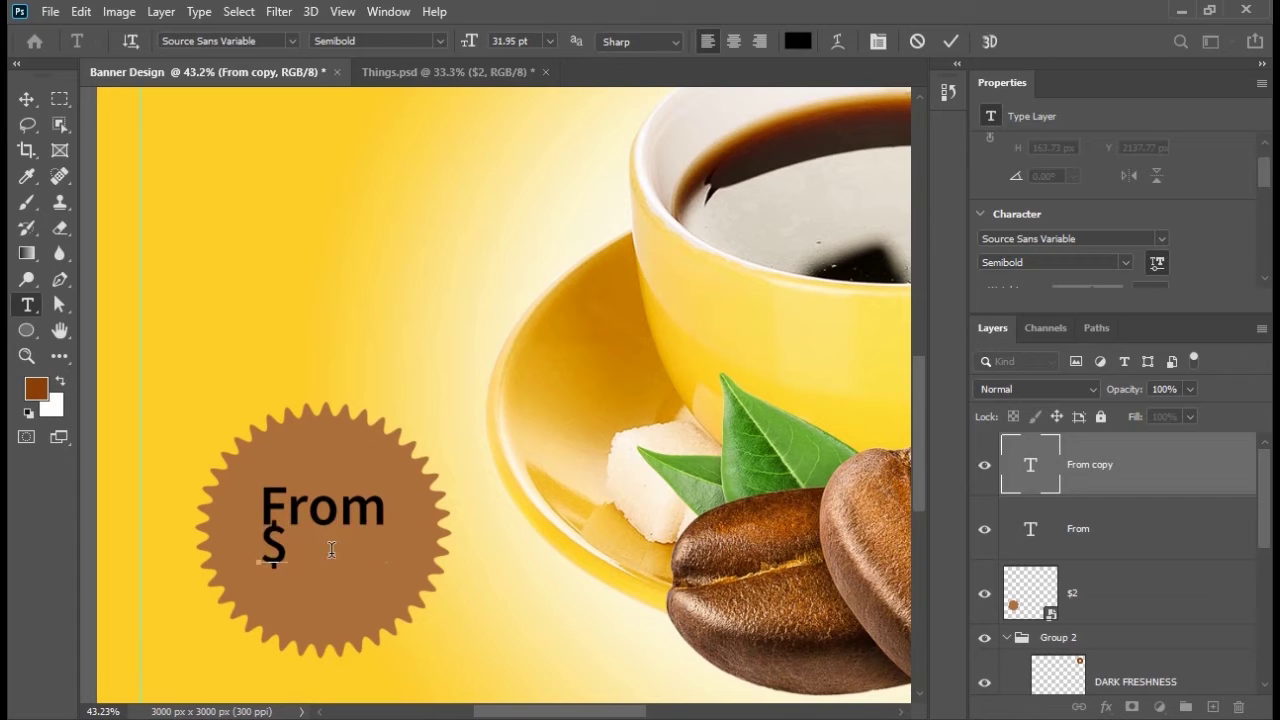
pyautogui.write('2')
pyautogui.click(26, 98)
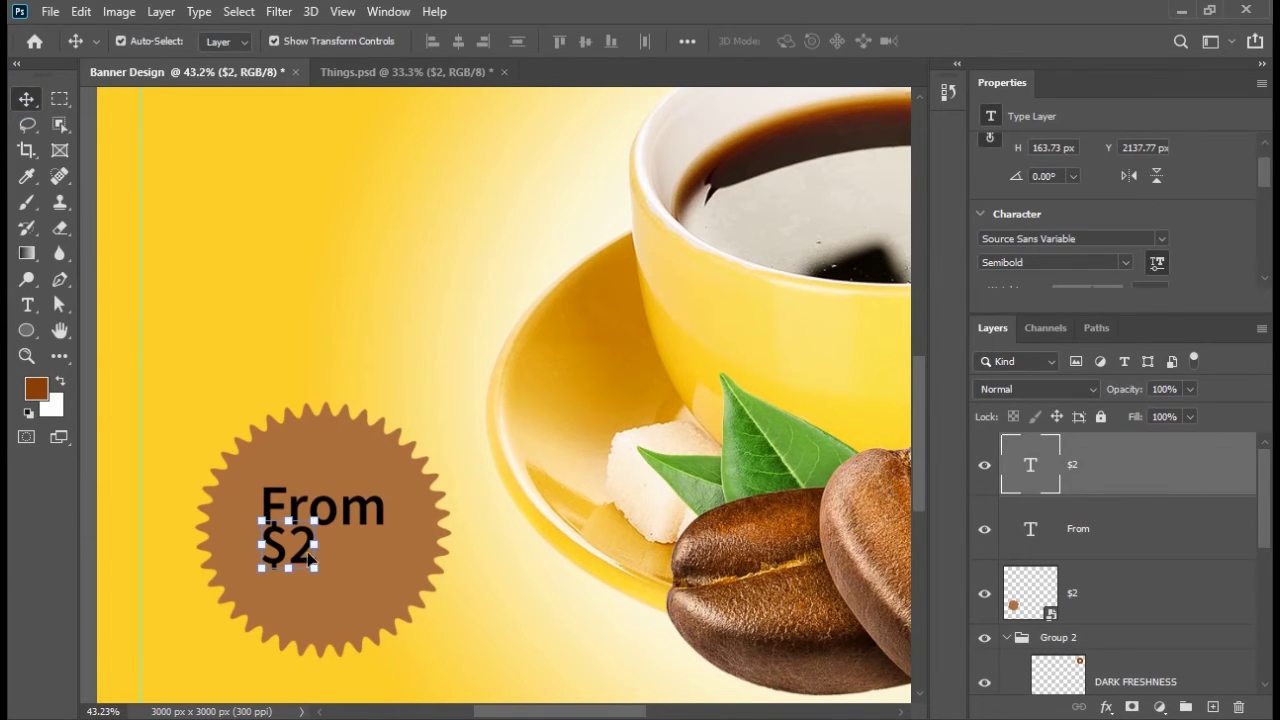
pyautogui.moveTo(300, 533); pyautogui.dragTo(335, 572)
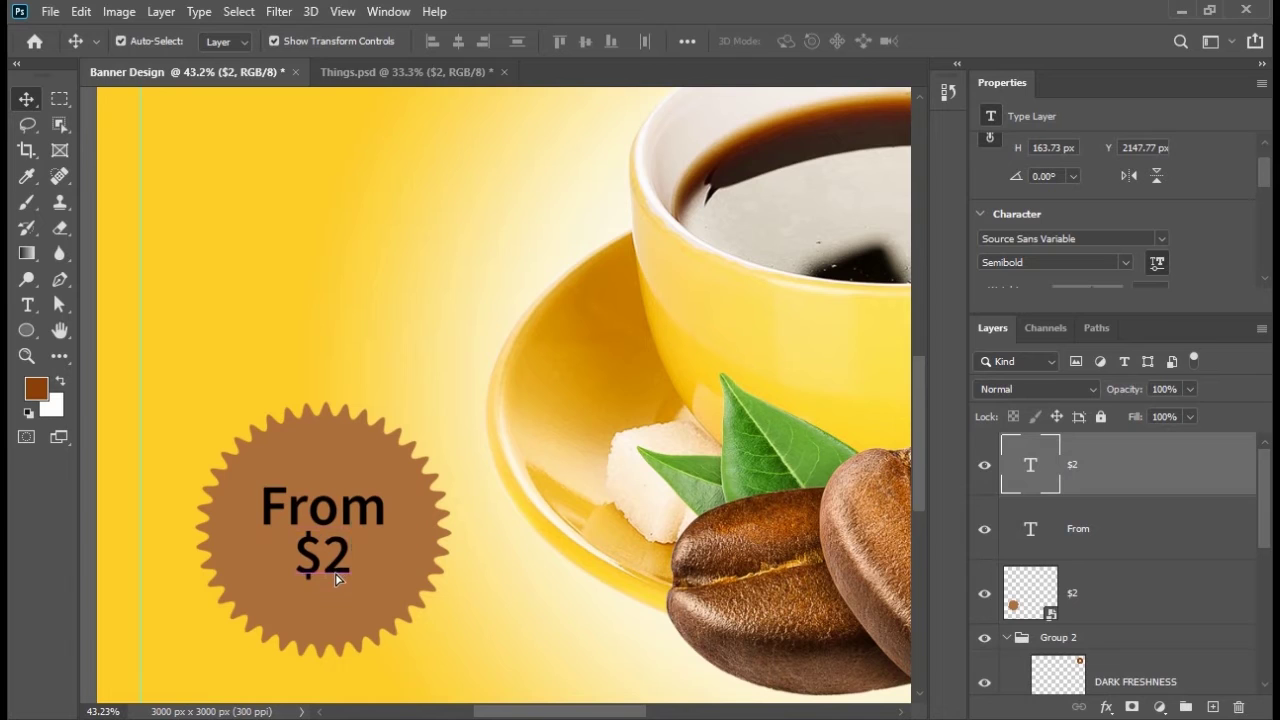
# Set the $2 text to Bold, enlarge it to 118.96% and place it centered below From at about Y 2170 px
pyautogui.scroll(-1, 1018, 246)
pyautogui.click(1126, 247)
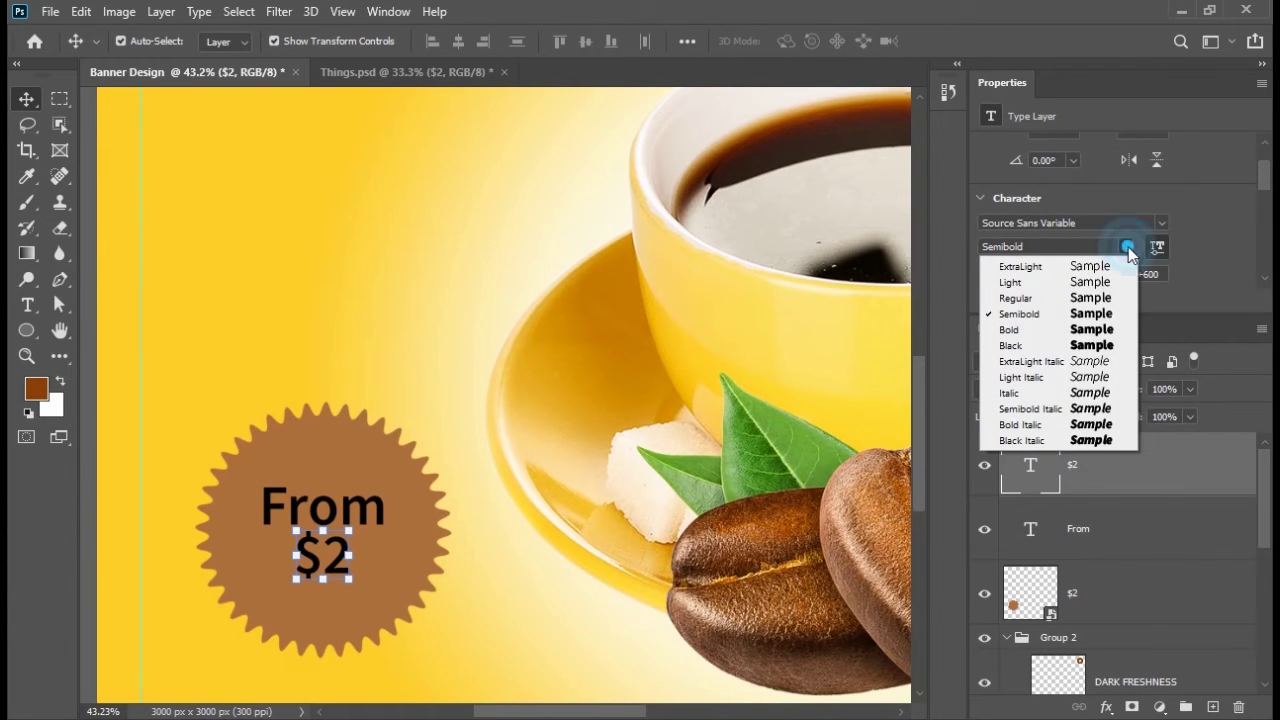
pyautogui.click(1096, 330)
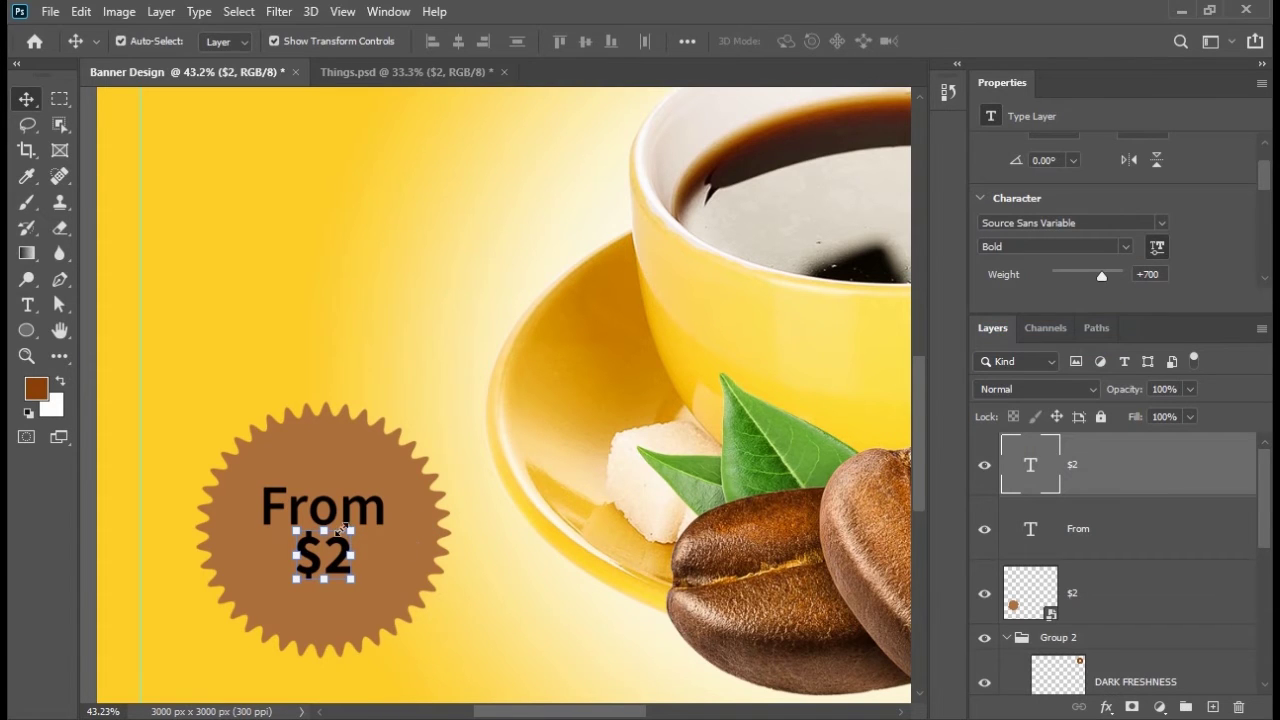
pyautogui.moveTo(350, 530); pyautogui.dragTo(344, 566)
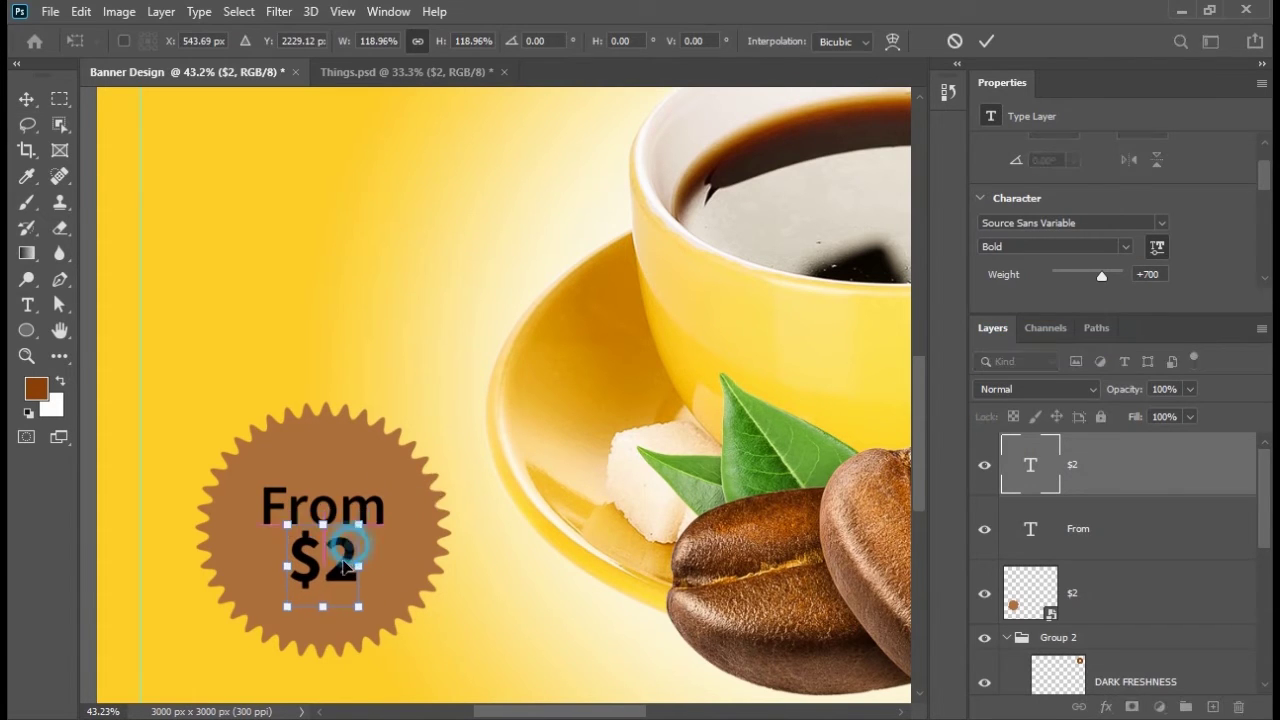
pyautogui.click(26, 98)
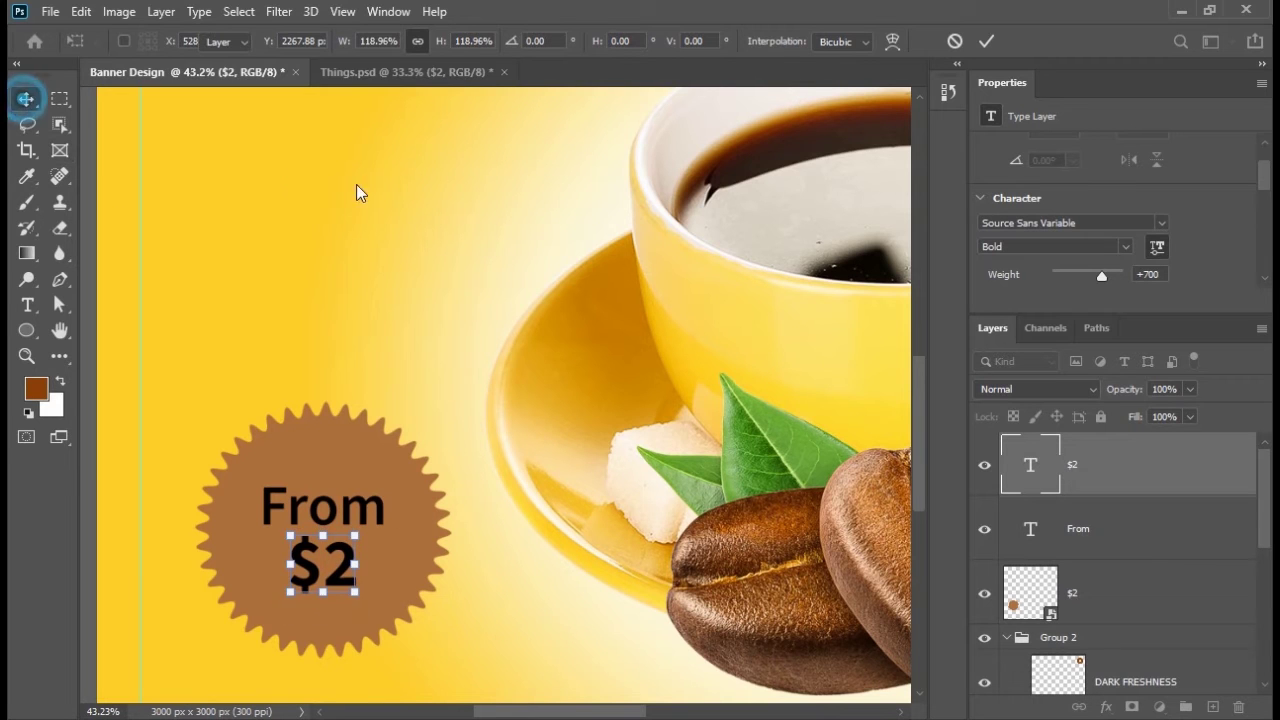
pyautogui.click(395, 191)
# Set the foreground color to white (ffffff) and fill the From text on the badge with it
pyautogui.scroll(-5, 342, 369)
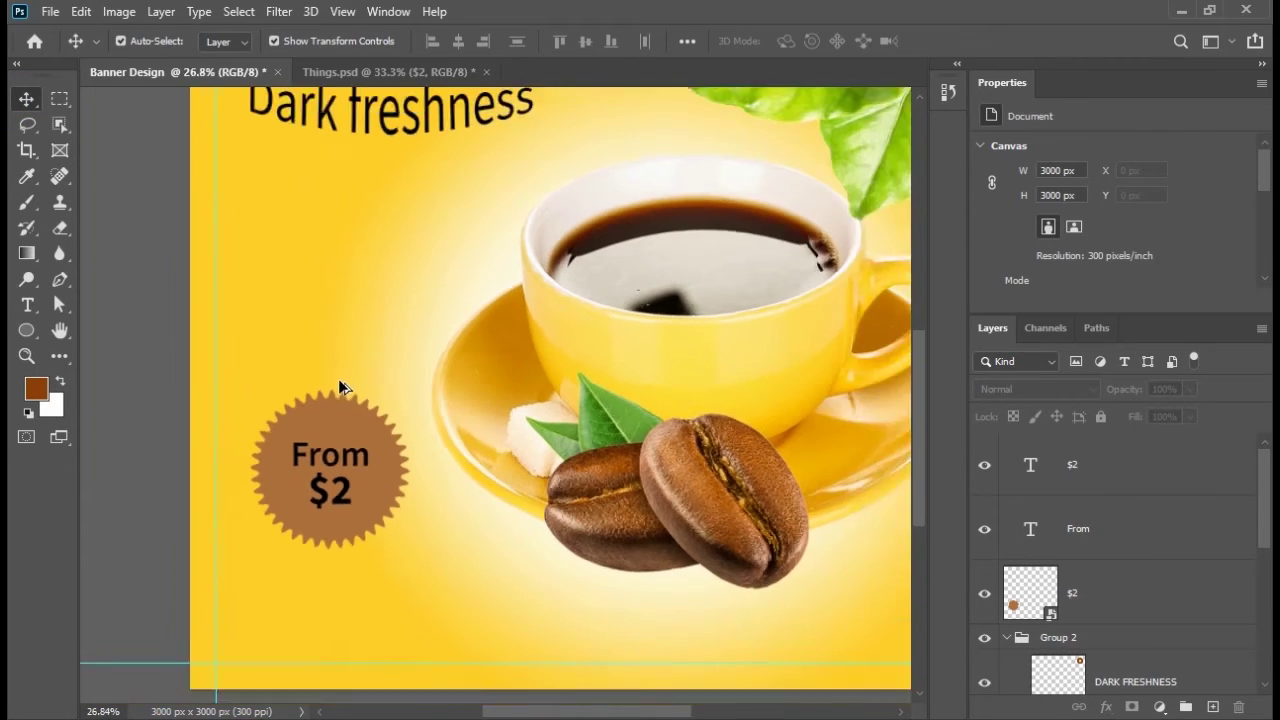
pyautogui.scroll(-3, 338, 383)
pyautogui.scroll(3, 332, 405)
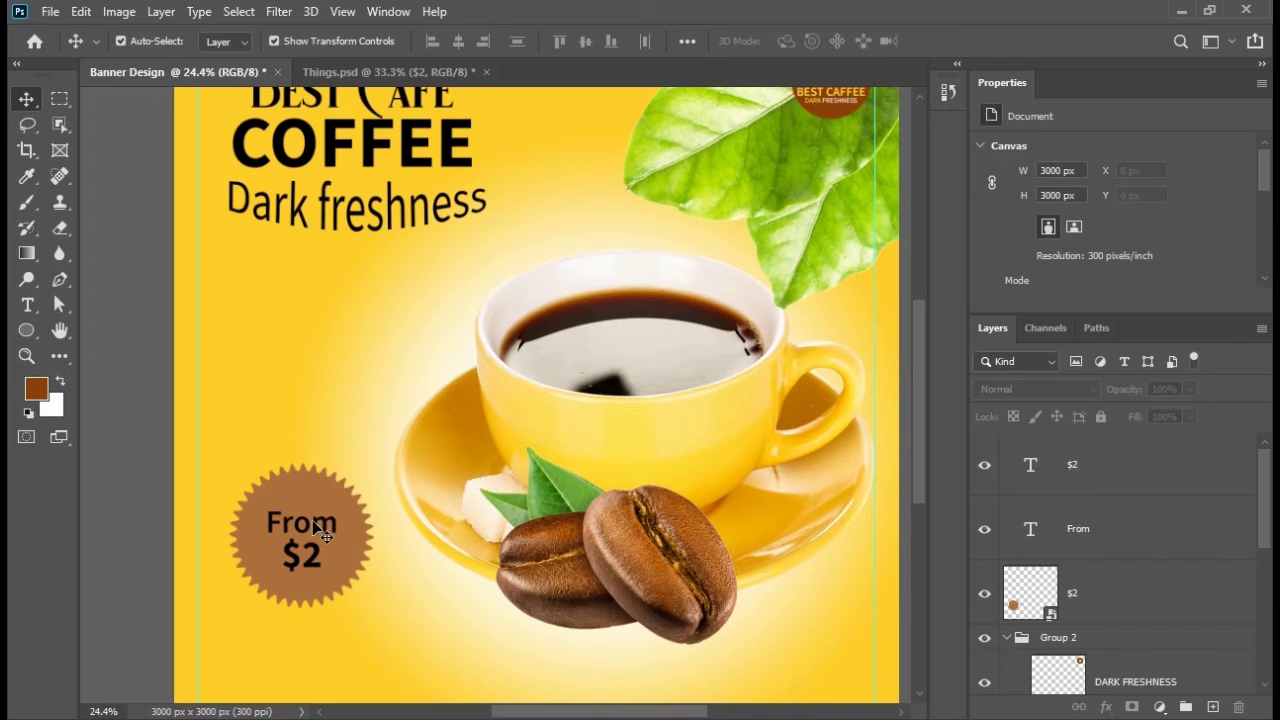
pyautogui.click(311, 529)
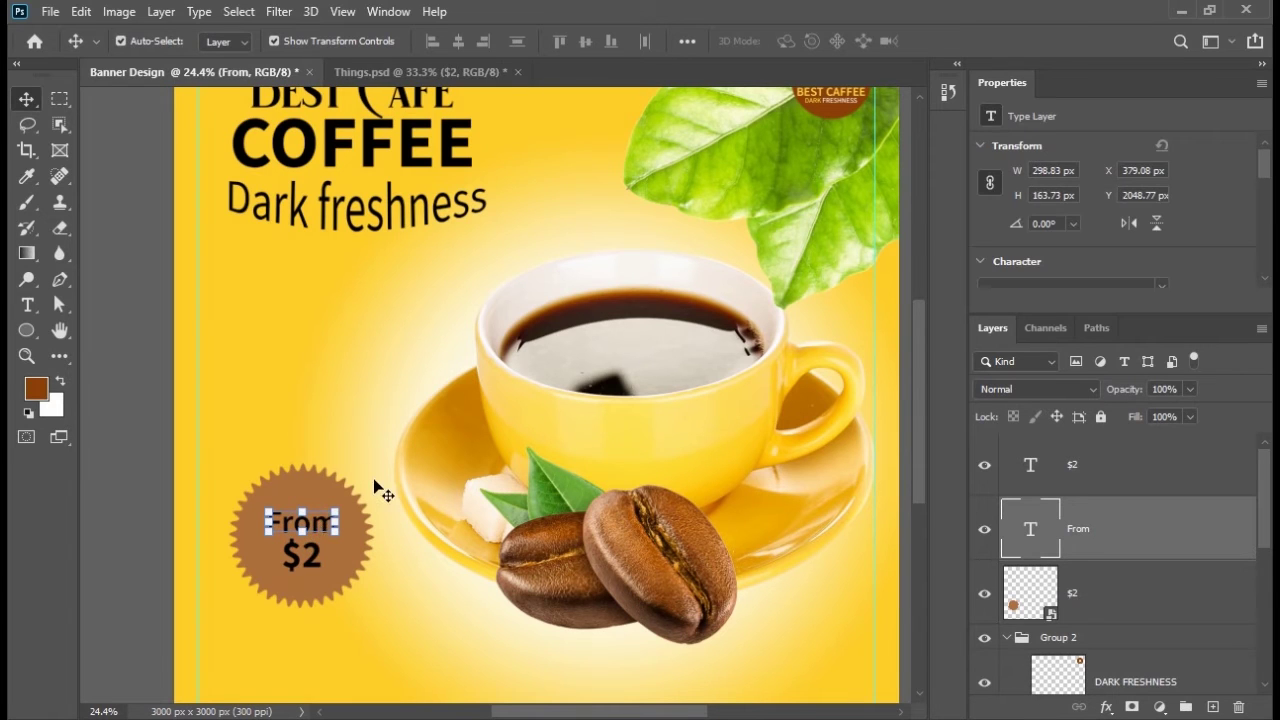
pyautogui.click(36, 388)
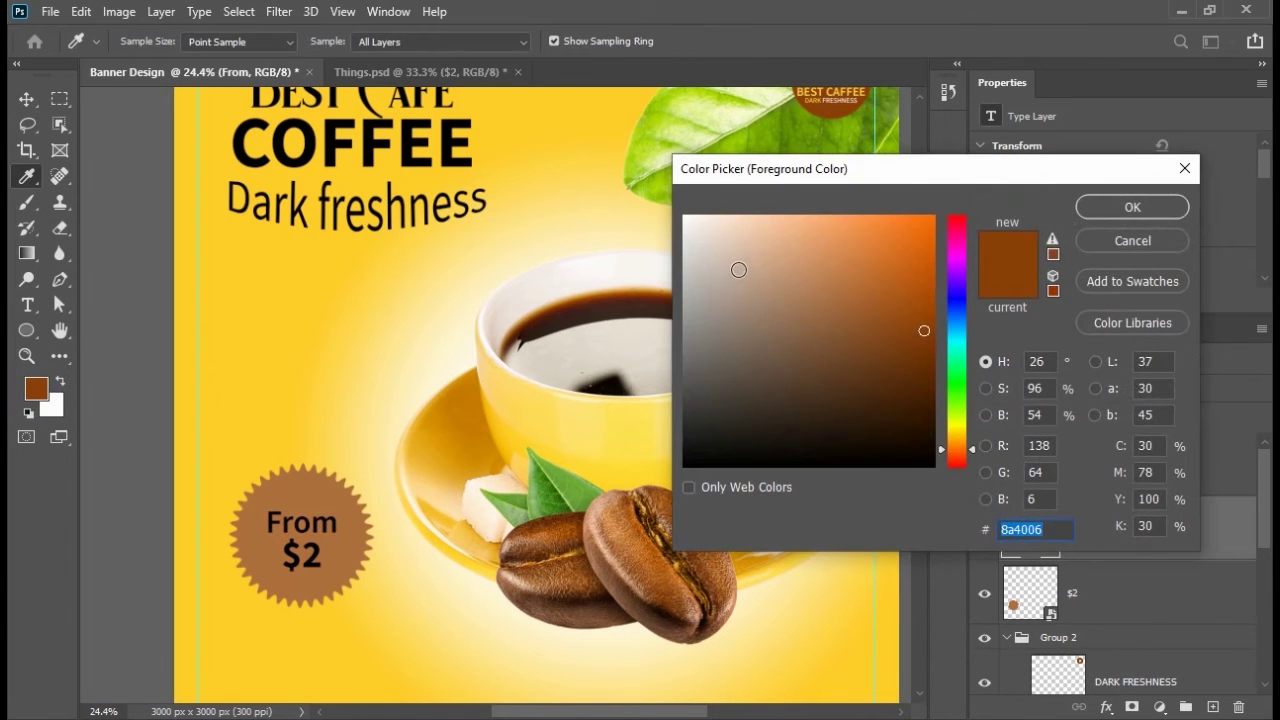
pyautogui.write('ffffff')
pyautogui.click(1105, 206)
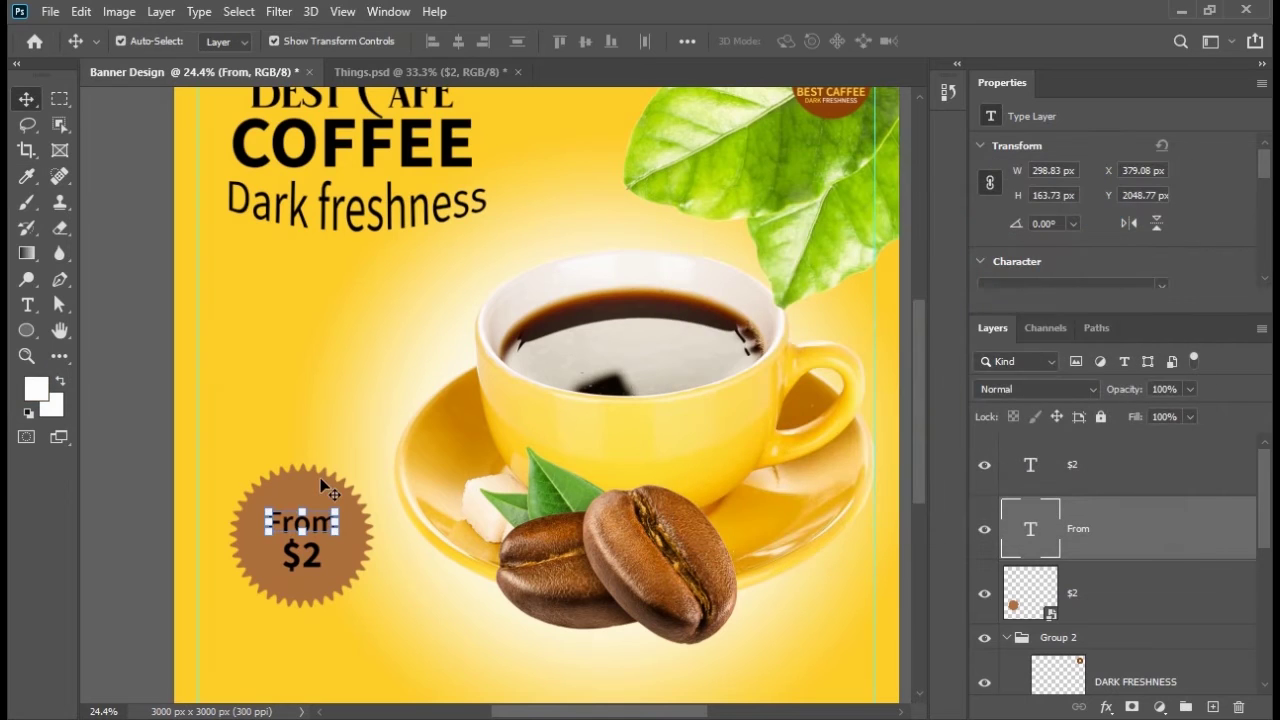
pyautogui.hotkey('alt', 'BackSpace')
pyautogui.click(337, 409)
# Recolor the $2 text yellow (ffce28), sampled from the banner background
pyautogui.click(305, 566)
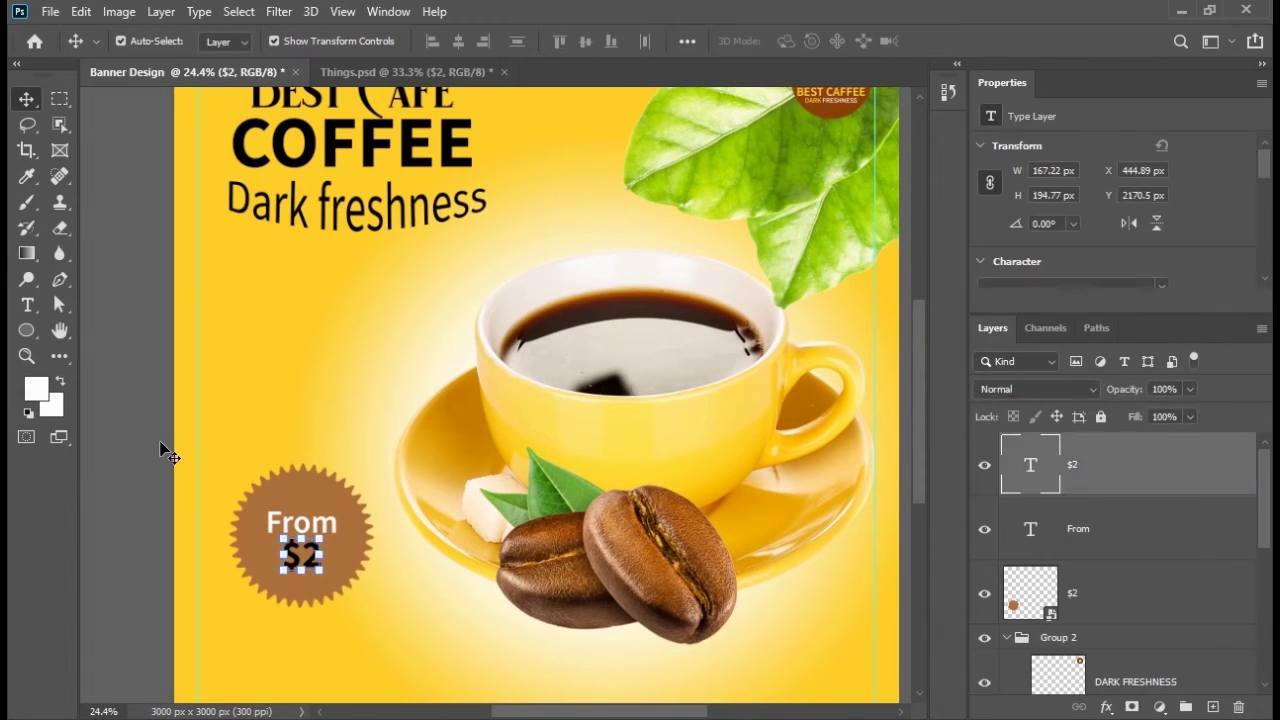
pyautogui.click(37, 387)
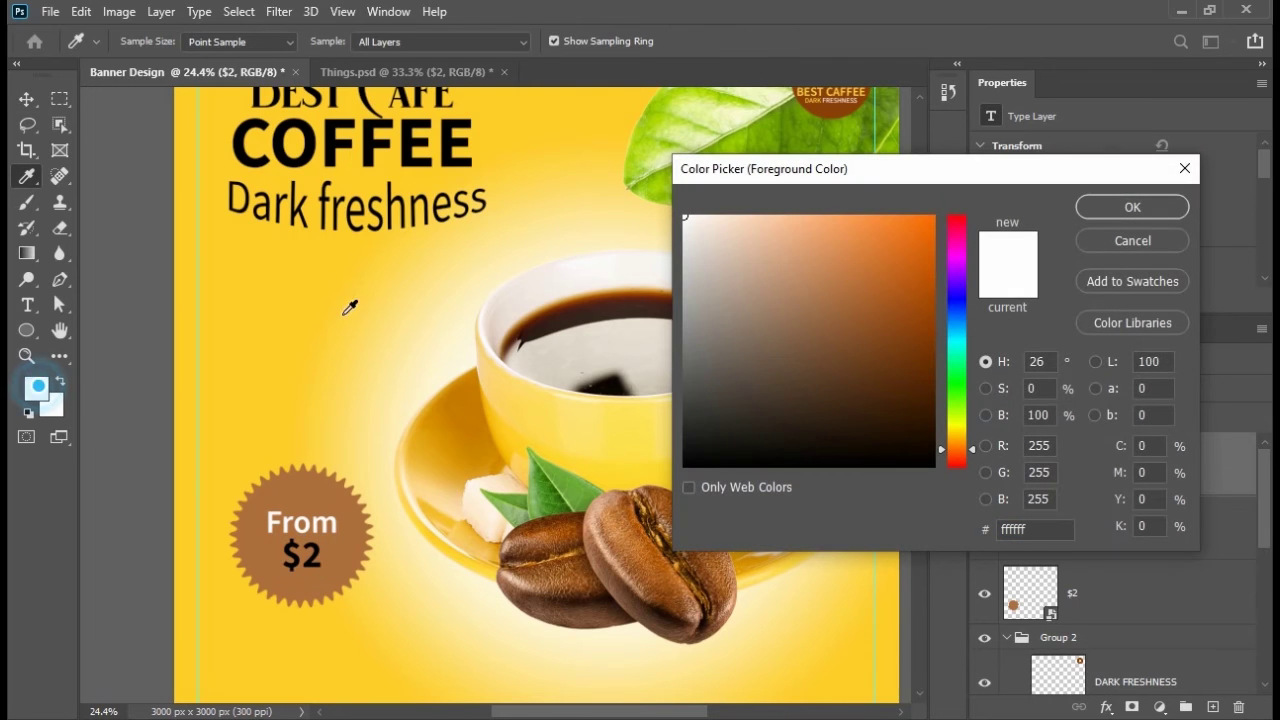
pyautogui.click(338, 253)
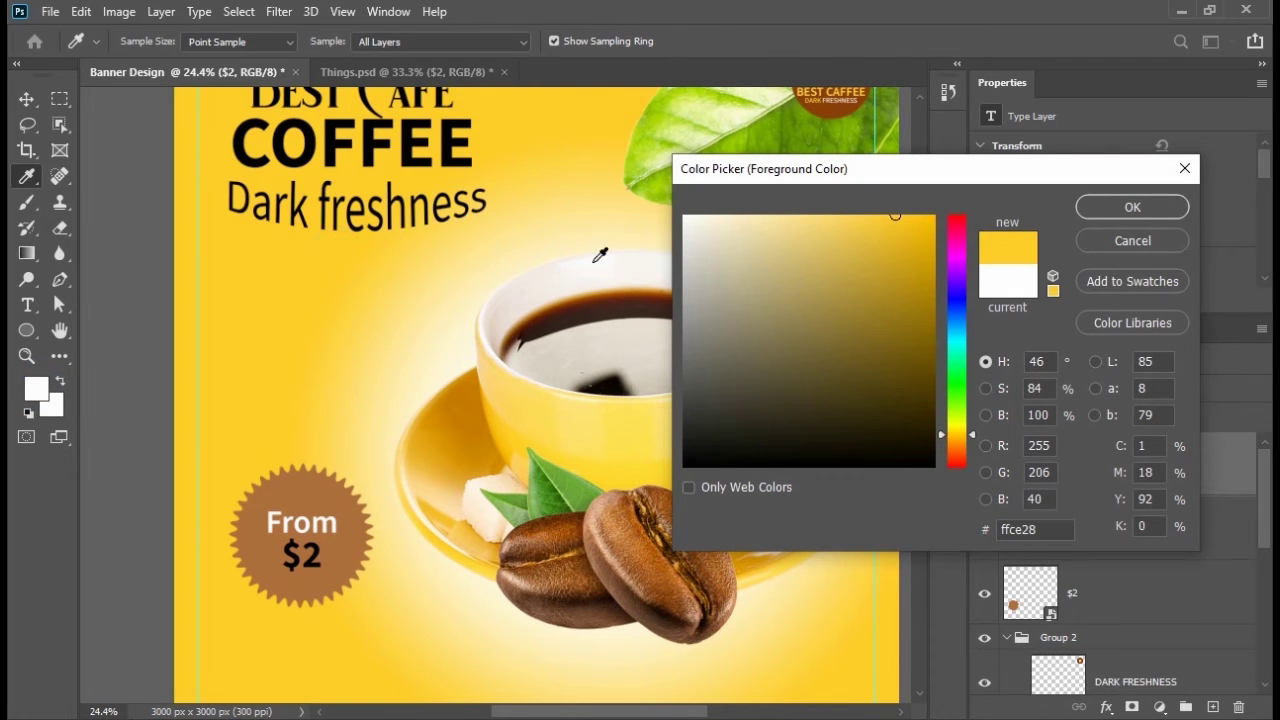
pyautogui.click(1133, 205)
pyautogui.hotkey('alt', 'BackSpace')
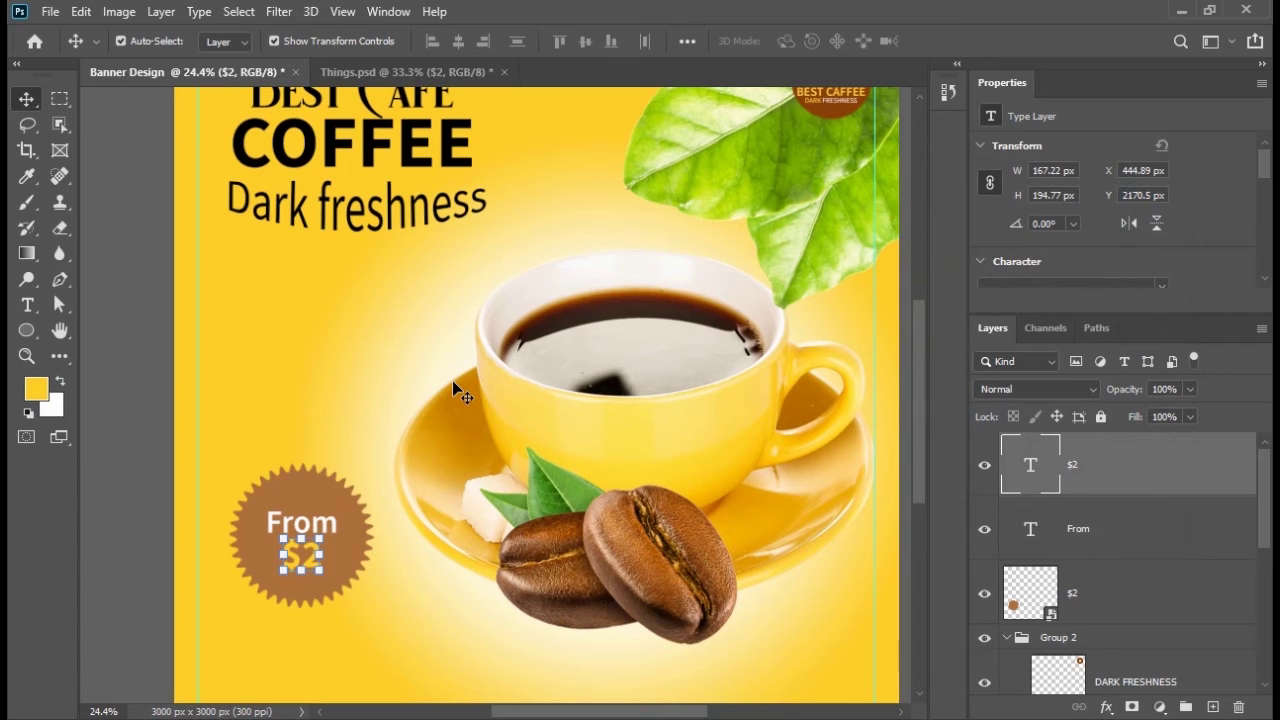
pyautogui.click(136, 346)
# Set the foreground color to dark brown (8a4006), sampled from the round logo
pyautogui.click(341, 485)
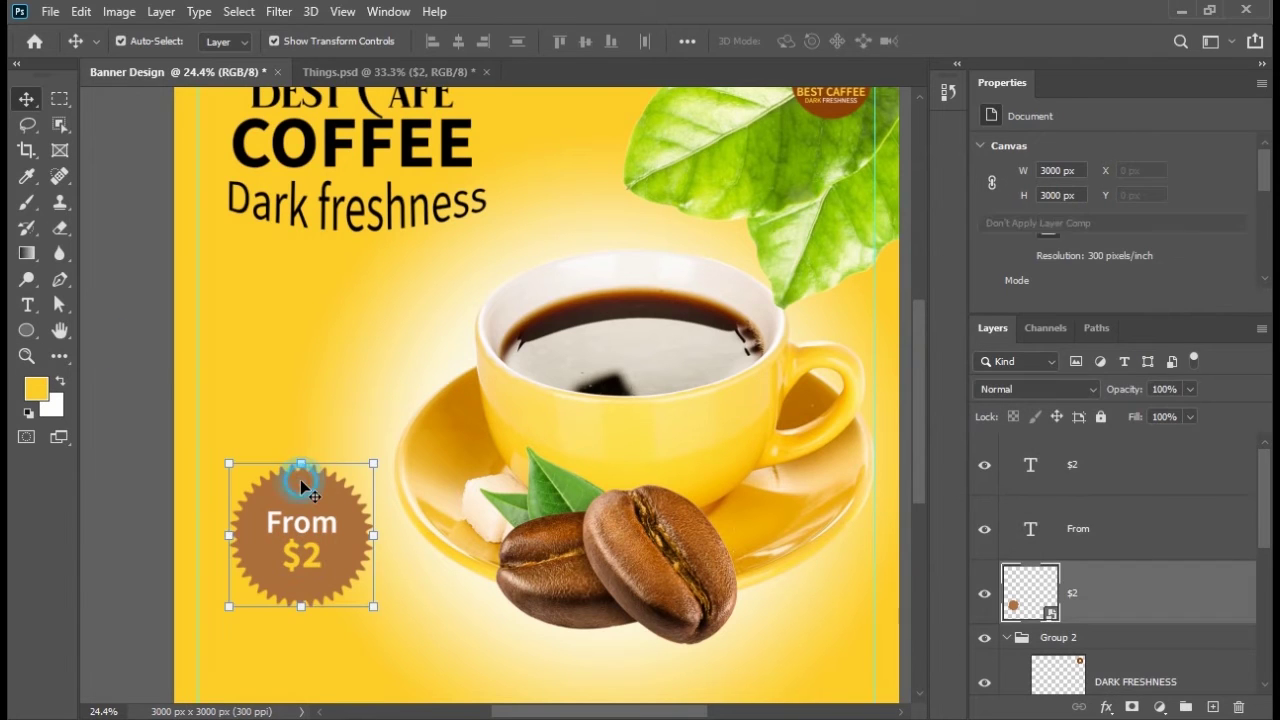
pyautogui.scroll(-1, 280, 323)
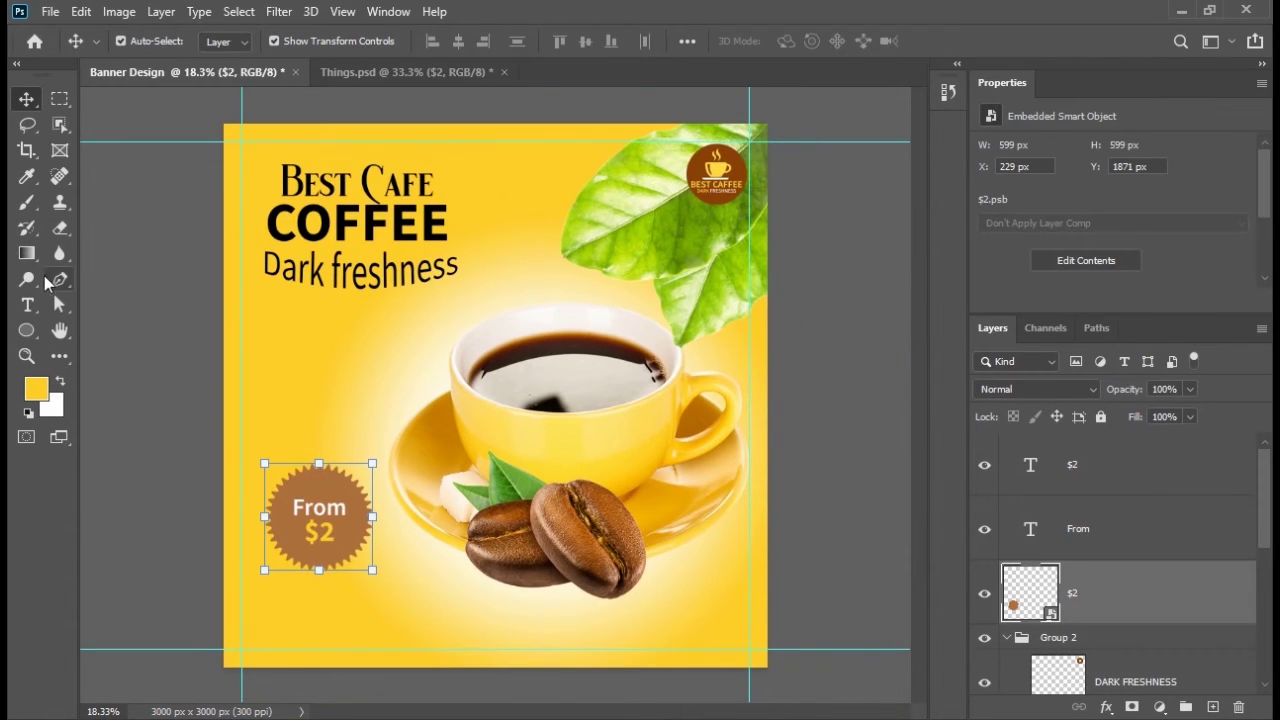
pyautogui.click(36, 389)
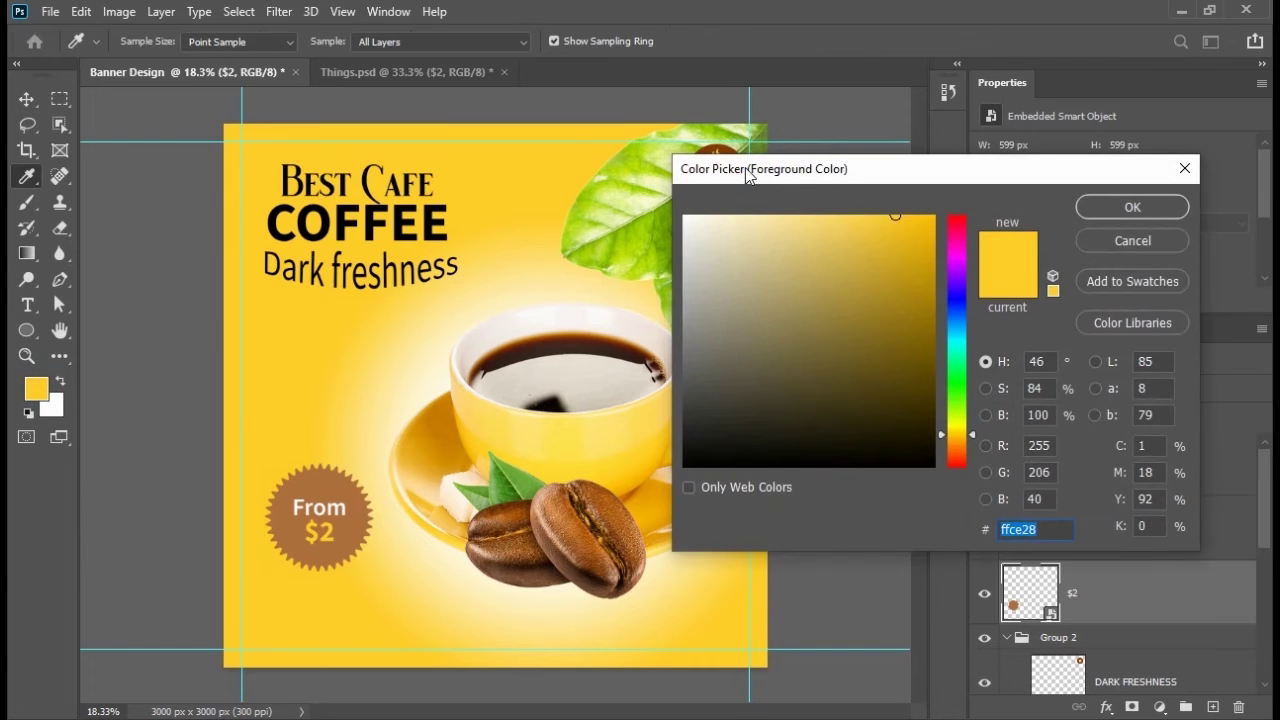
pyautogui.moveTo(748, 174); pyautogui.dragTo(722, 244)
pyautogui.click(700, 172)
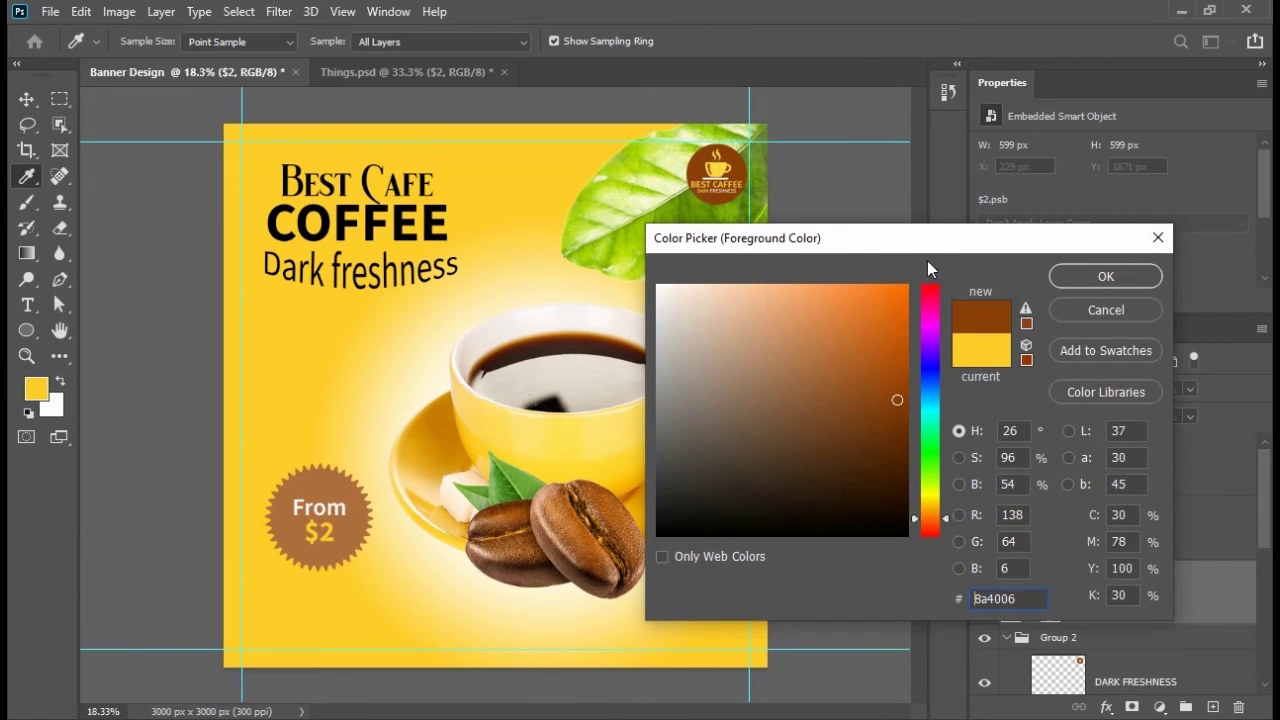
pyautogui.click(1066, 276)
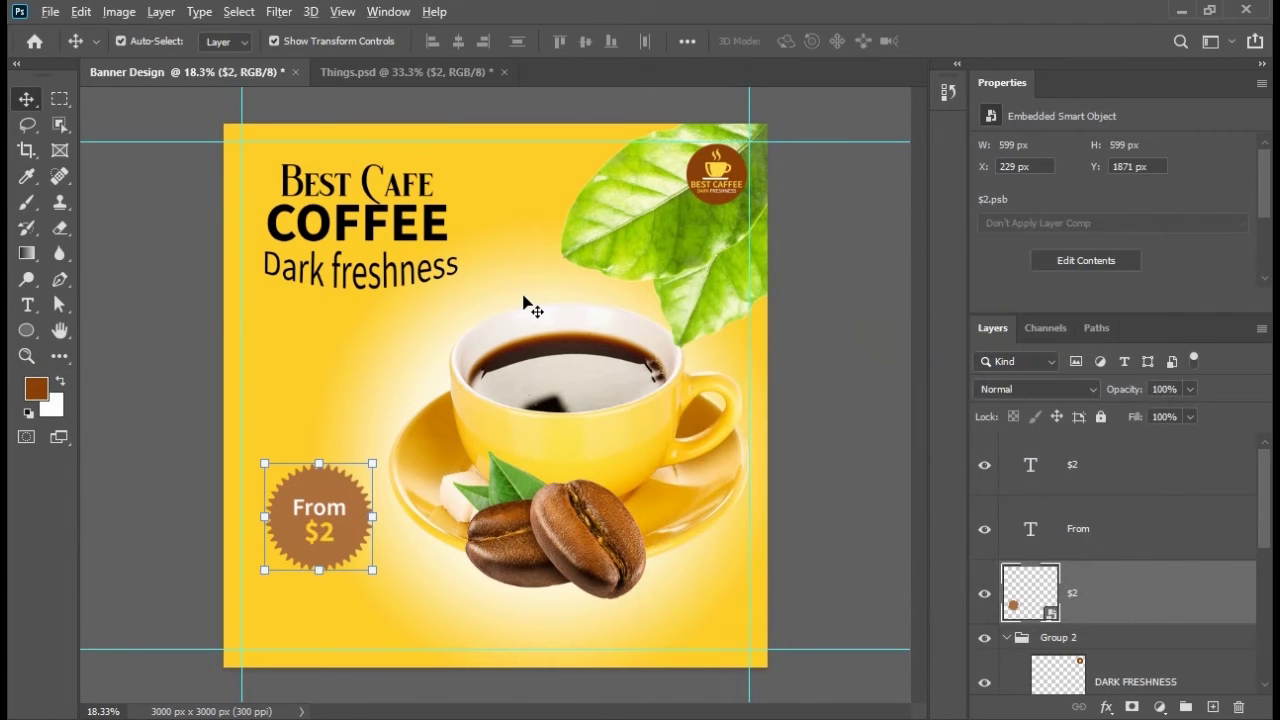
# Rasterize the smart object layer of the brown starburst badge
pyautogui.click(216, 418)
pyautogui.click(322, 492)
pyautogui.rightClick(1022, 591)
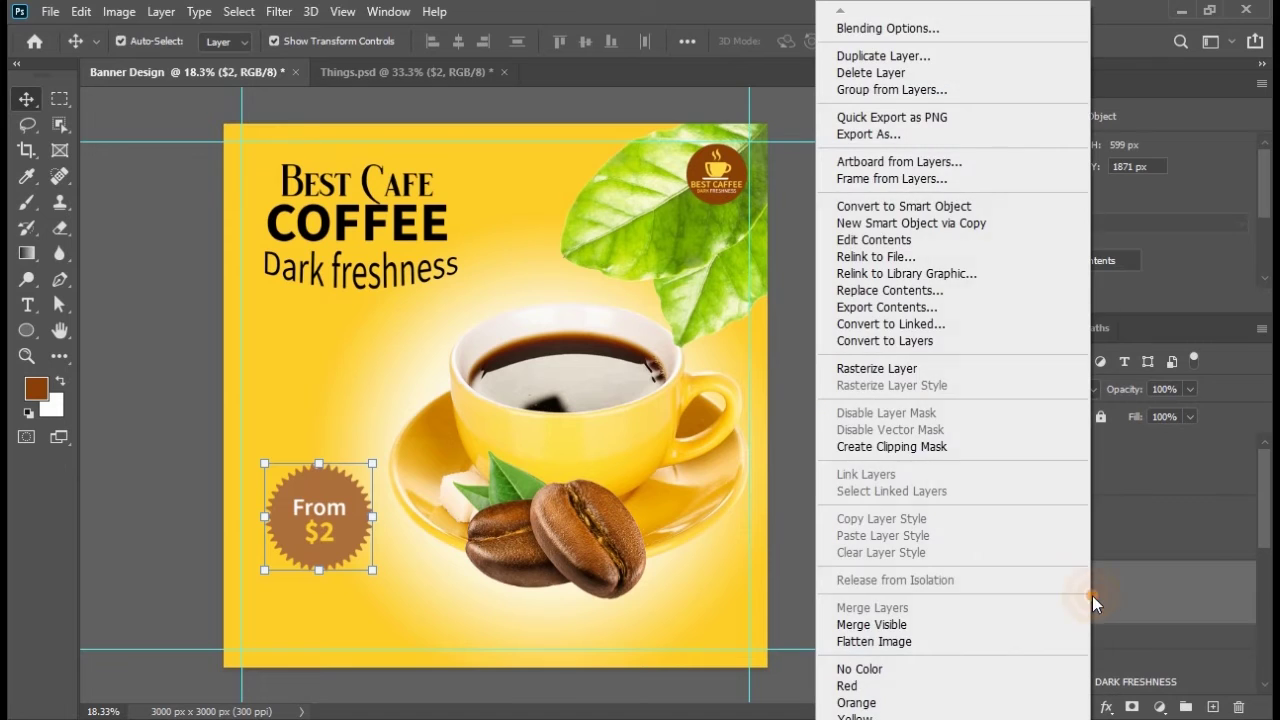
pyautogui.click(895, 369)
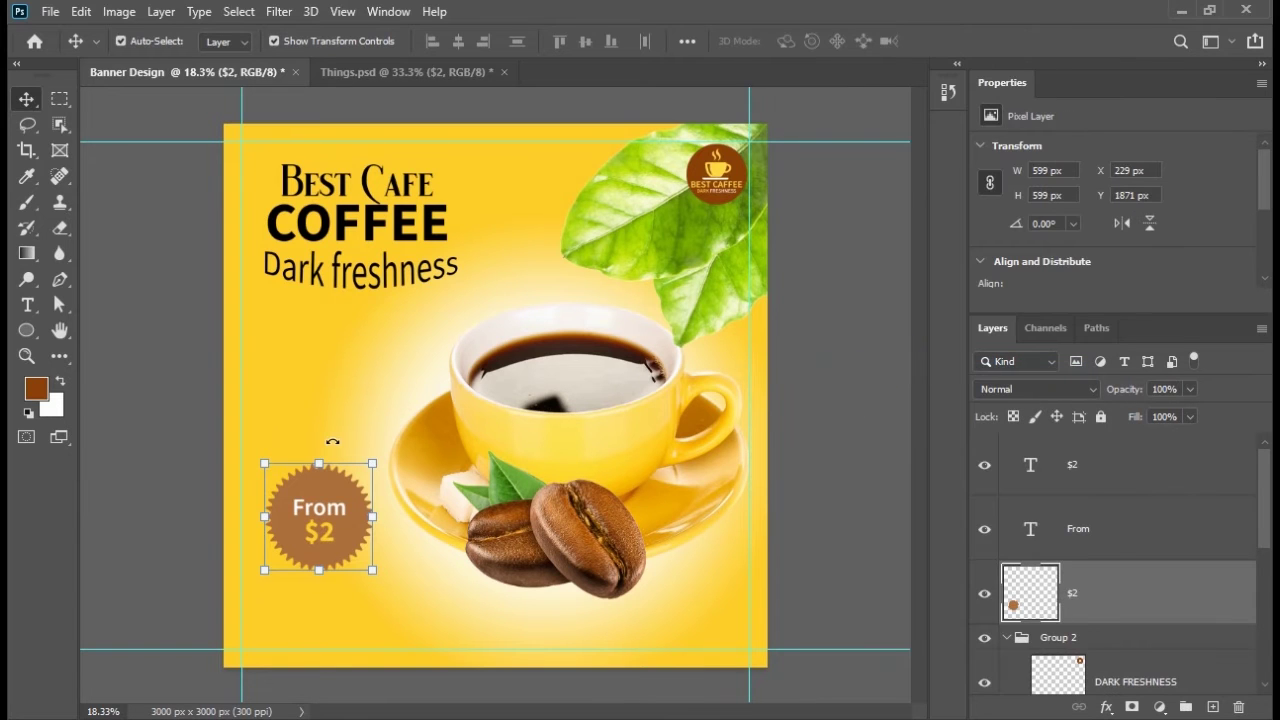
# Fill only the starburst badge shape with the dark brown foreground color, using its layer outline as the selection, then deselect
pyautogui.hotkey('alt', 'BackSpace')
pyautogui.hotkey('ctrl', 'z')
pyautogui.keyDown('ctrl'); pyautogui.click(1033, 597); pyautogui.keyUp('ctrl')
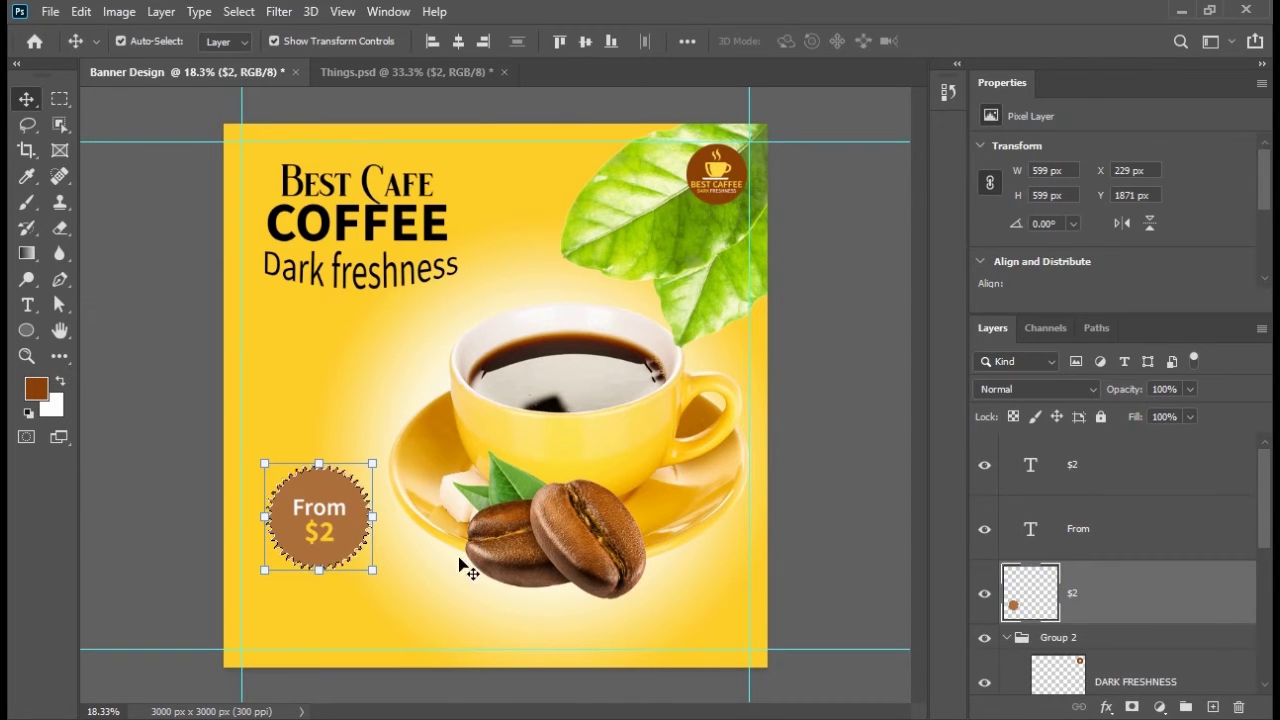
pyautogui.hotkey('alt', 'BackSpace')
pyautogui.hotkey('ctrl', 'd')
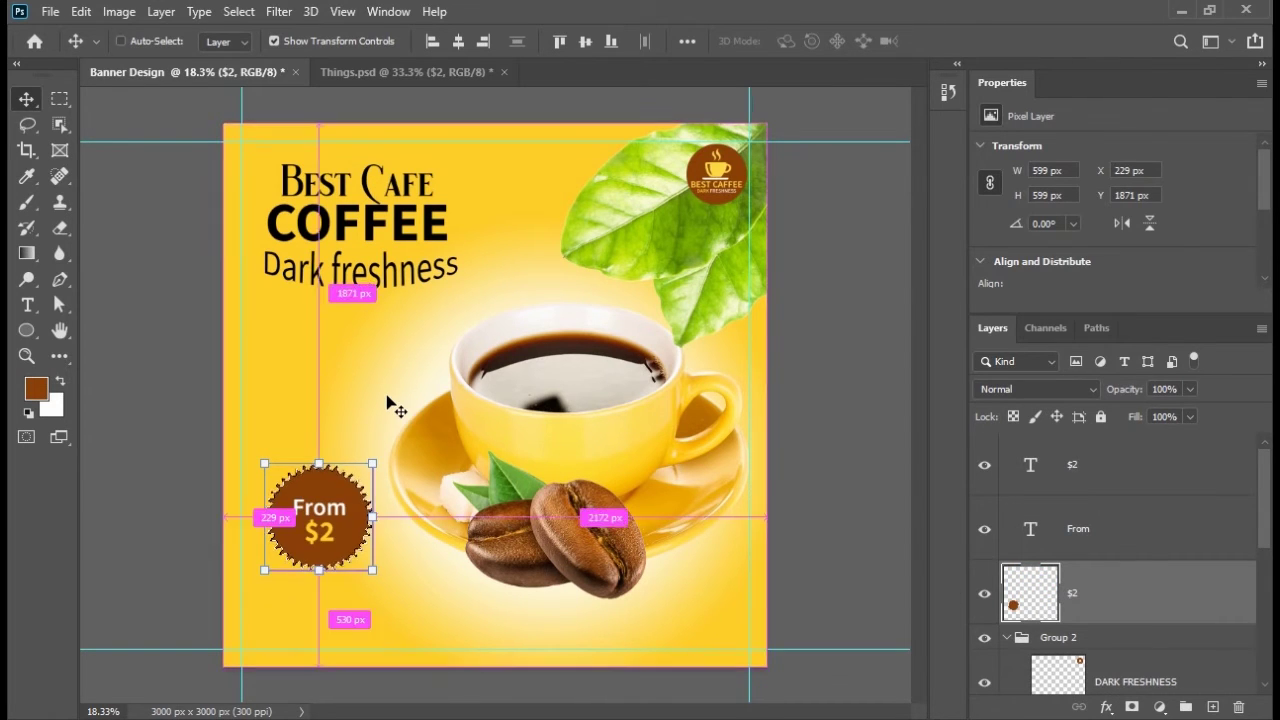
pyautogui.click(165, 218)
# Convert the From and $2 text layers together into one smart object
pyautogui.click(325, 512)
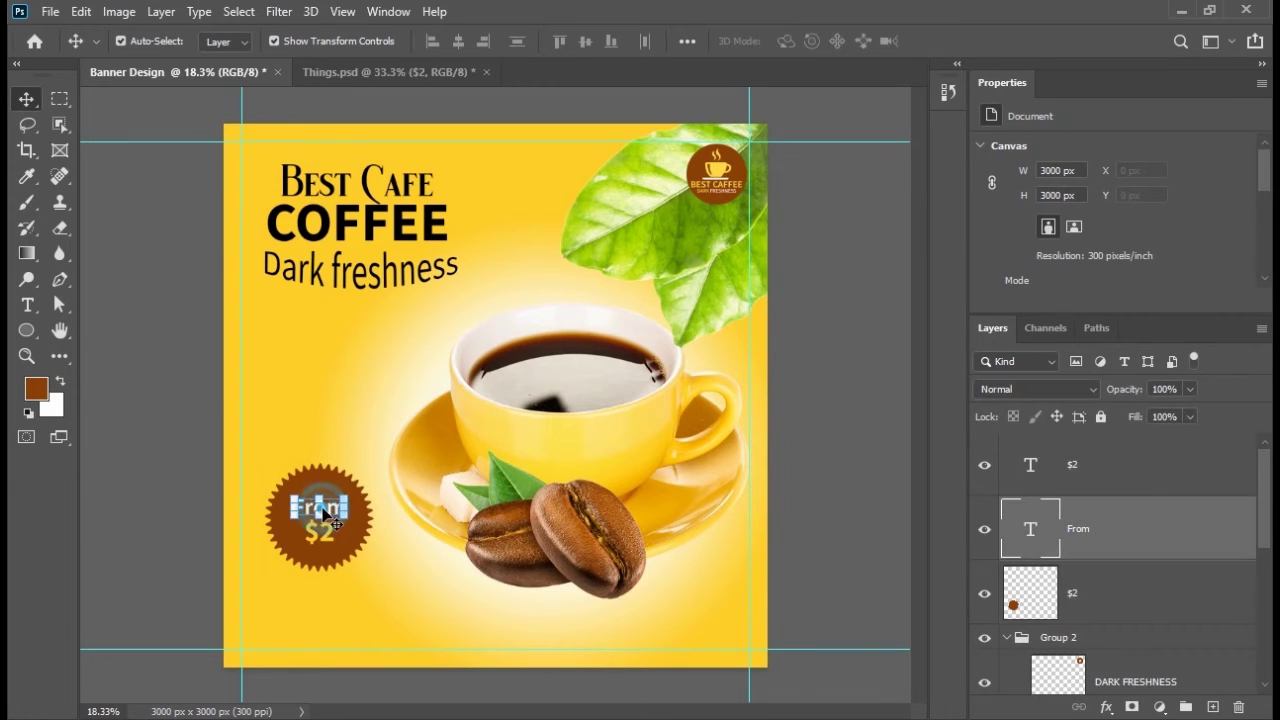
pyautogui.keyDown('shift'); pyautogui.click(318, 548); pyautogui.keyUp('shift')
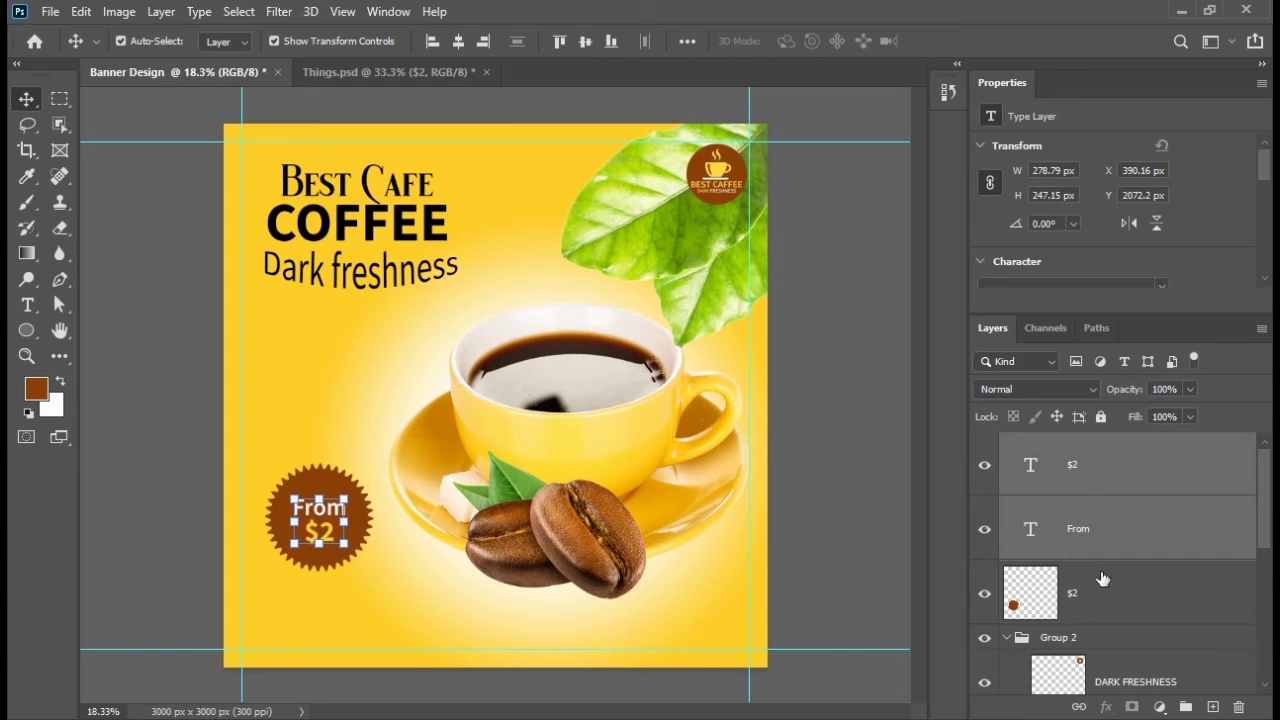
pyautogui.rightClick(1141, 472)
pyautogui.click(975, 252)
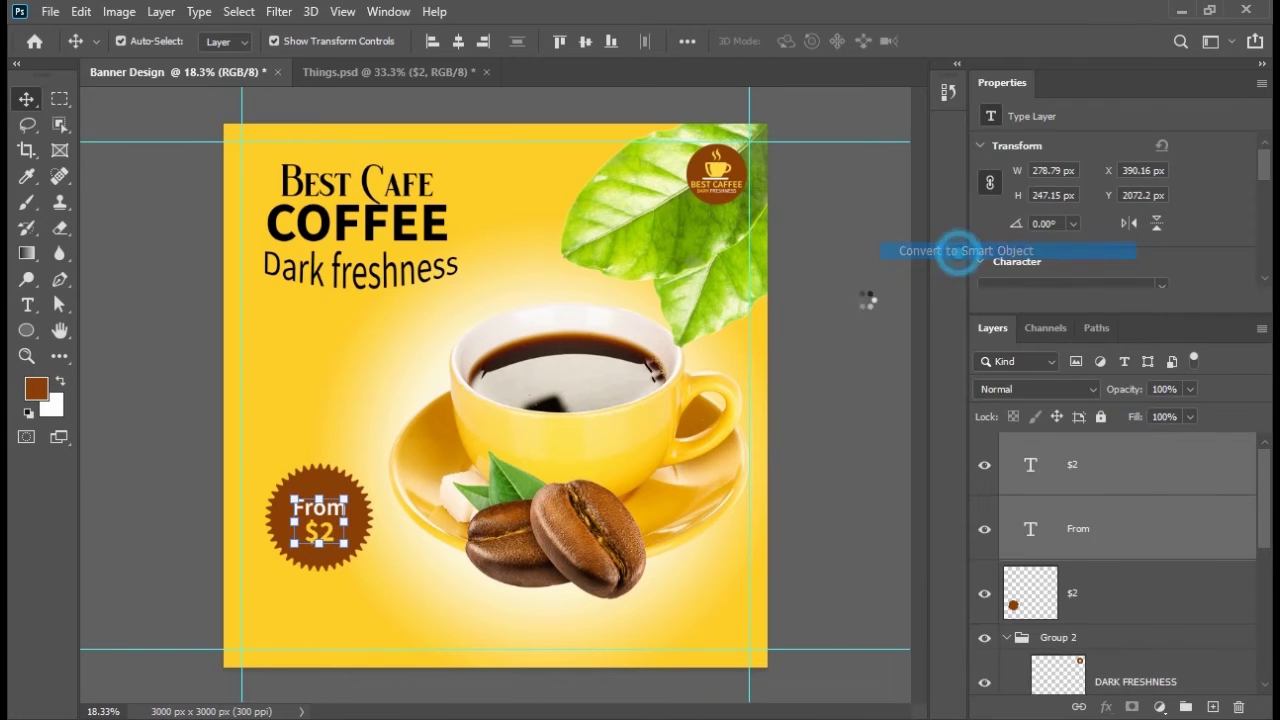
# Center the From $2 text horizontally and vertically on the starburst badge
pyautogui.keyDown('shift'); pyautogui.click(333, 480); pyautogui.keyUp('shift')
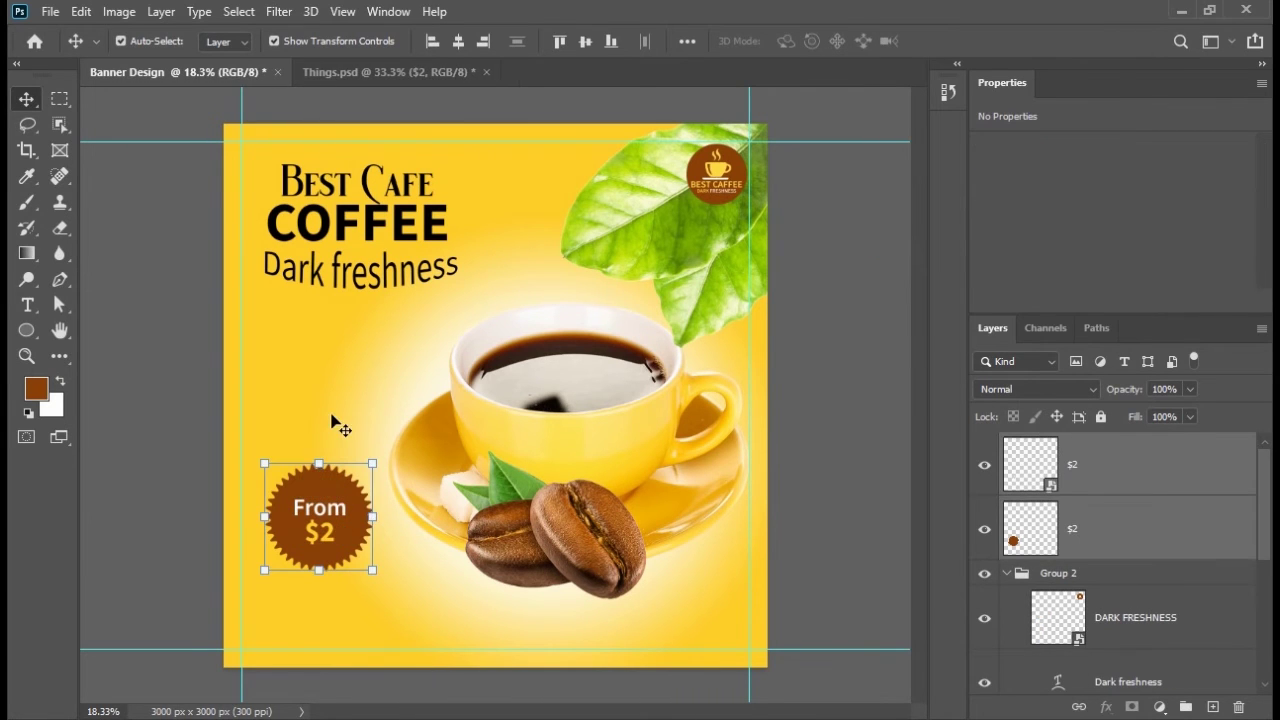
pyautogui.click(460, 42)
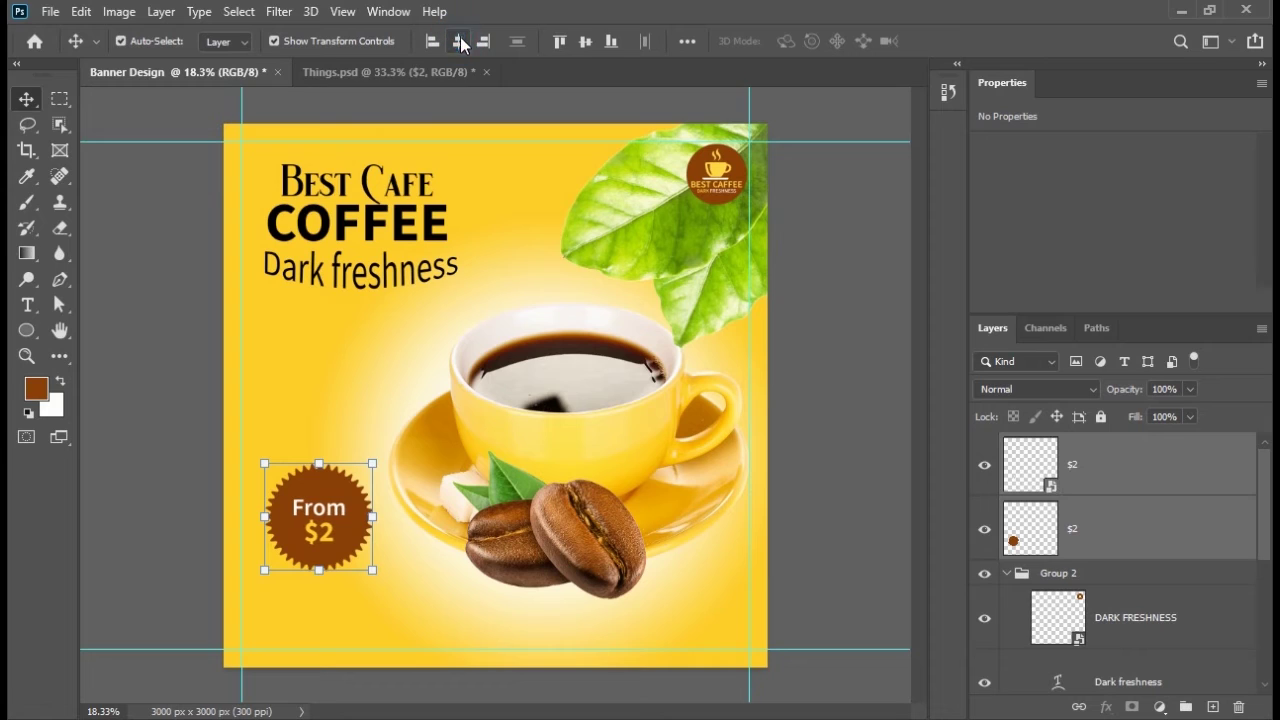
pyautogui.click(586, 42)
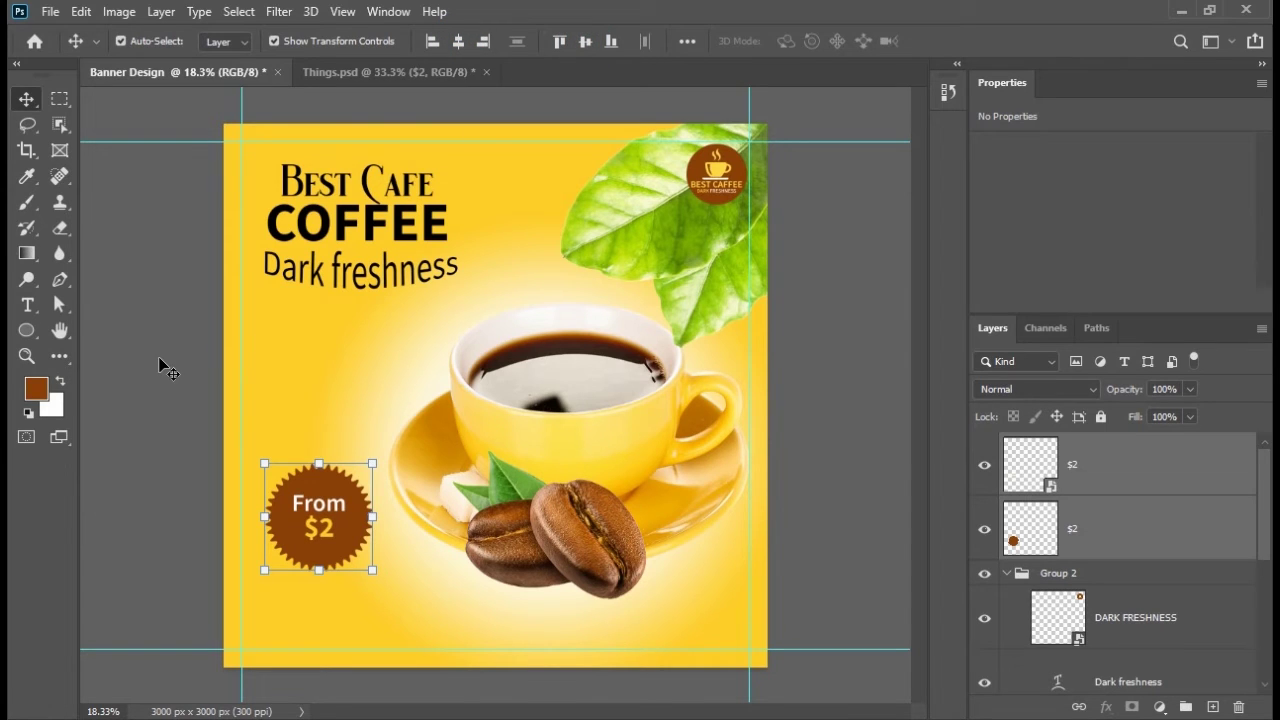
# Combine the From $2 text and the starburst shape into a single smart object and check its visibility
pyautogui.rightClick(1112, 462)
pyautogui.click(932, 204)
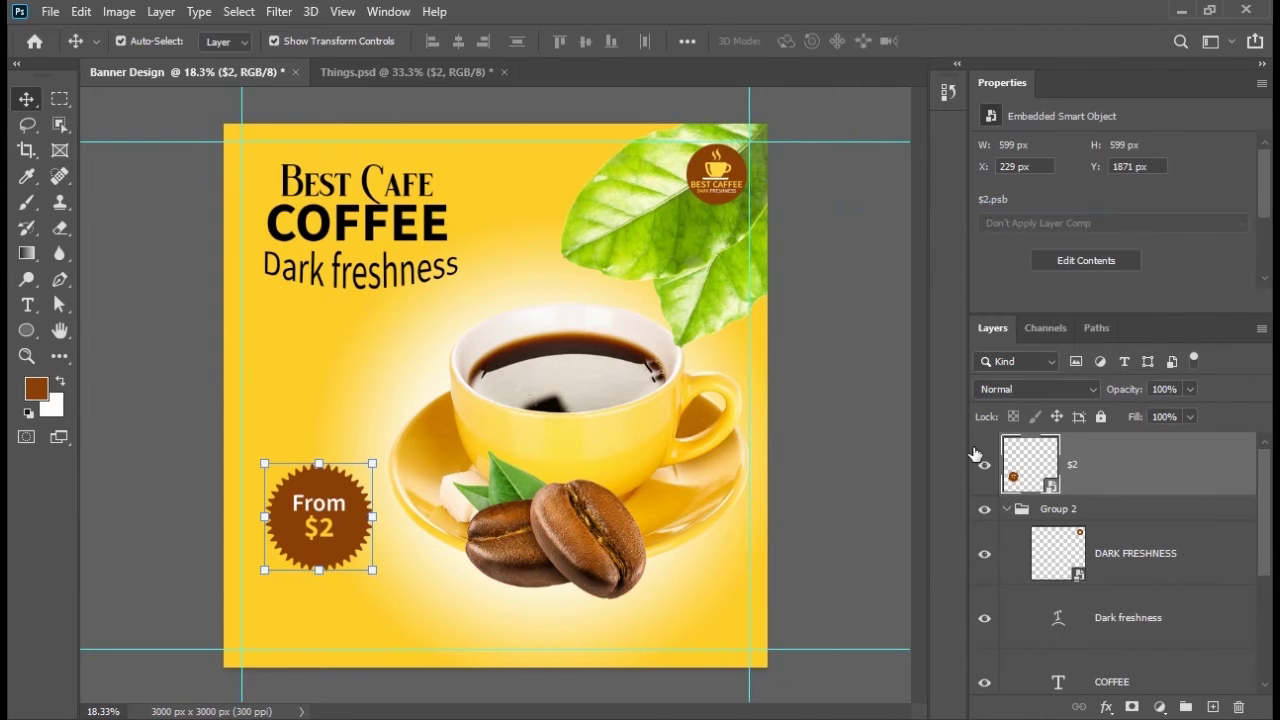
pyautogui.click(984, 464)
pyautogui.click(984, 464)
# Scale the From $2 badge down slightly and apply the transform
pyautogui.moveTo(264, 463); pyautogui.dragTo(314, 490)
pyautogui.click(28, 96)
pyautogui.click(172, 183)
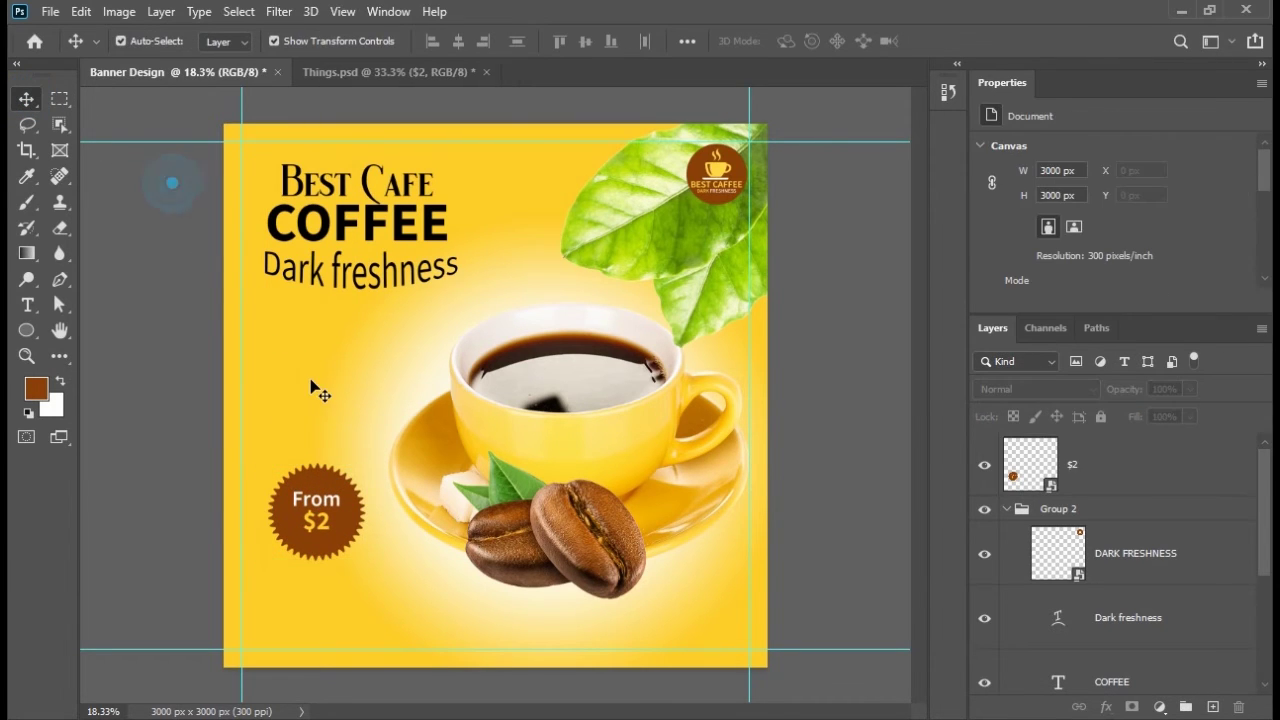
# Add a Lorem ipsum paragraph text box about 1349 × 330 px below Dark freshness, with the text size reduced to 24.05 pt
pyautogui.scroll(-2, 310, 382)
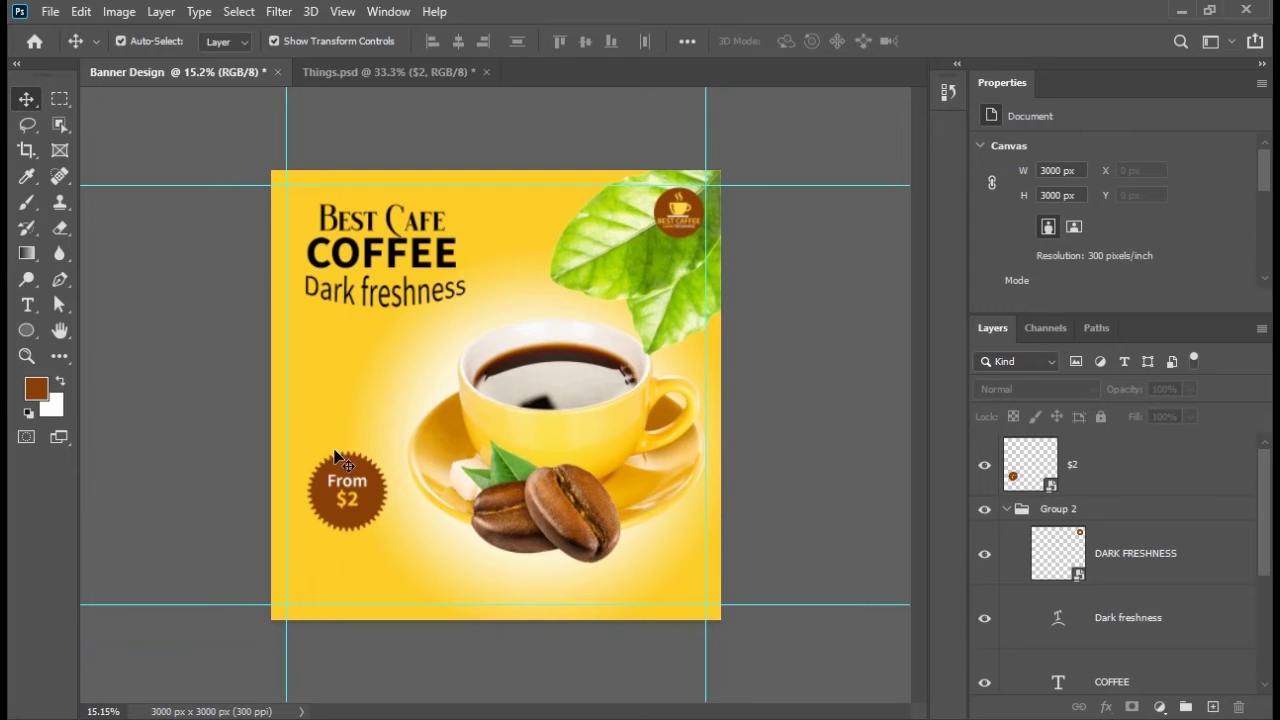
pyautogui.scroll(1, 332, 450)
pyautogui.click(27, 304)
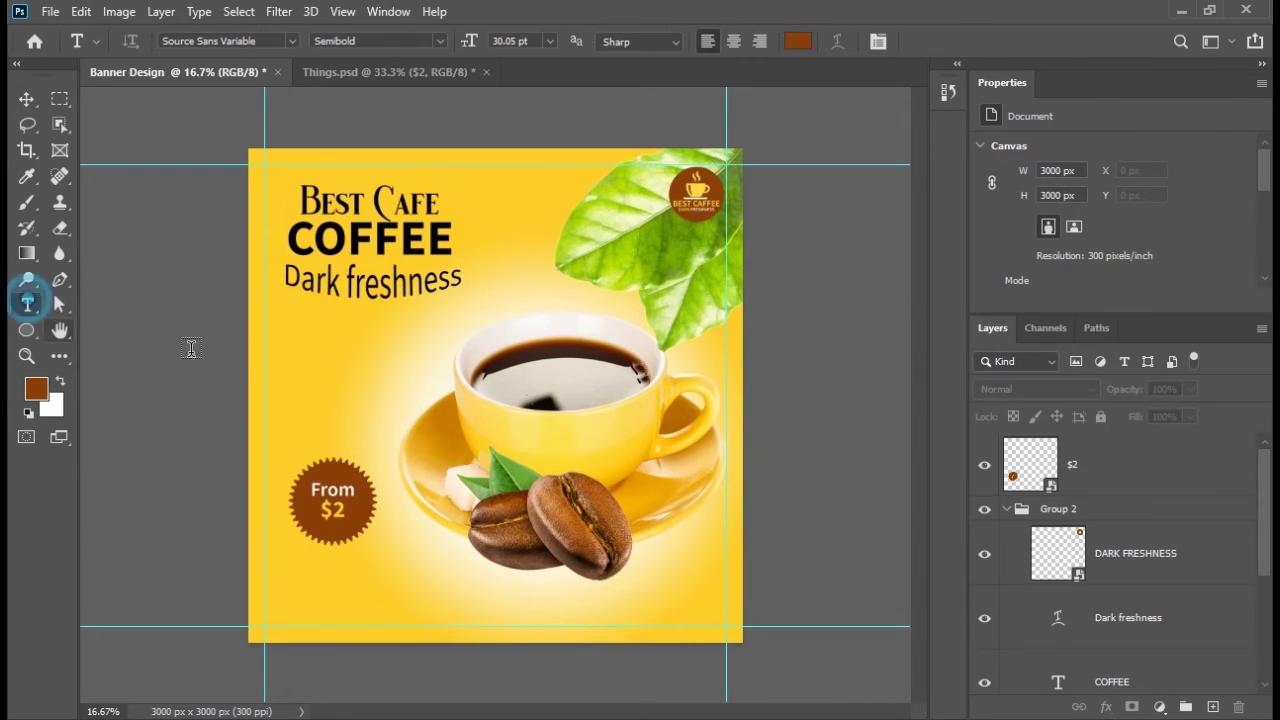
pyautogui.moveTo(286, 340); pyautogui.dragTo(508, 394)
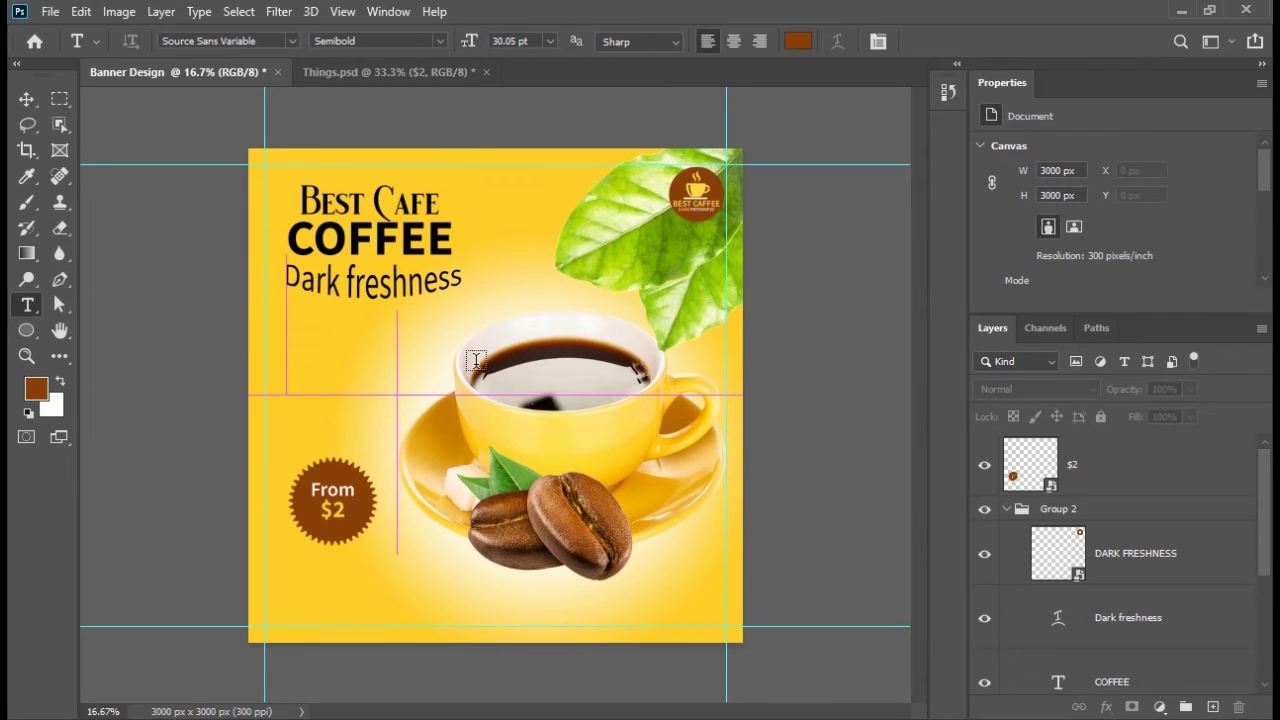
pyautogui.moveTo(477, 42); pyautogui.dragTo(467, 46)
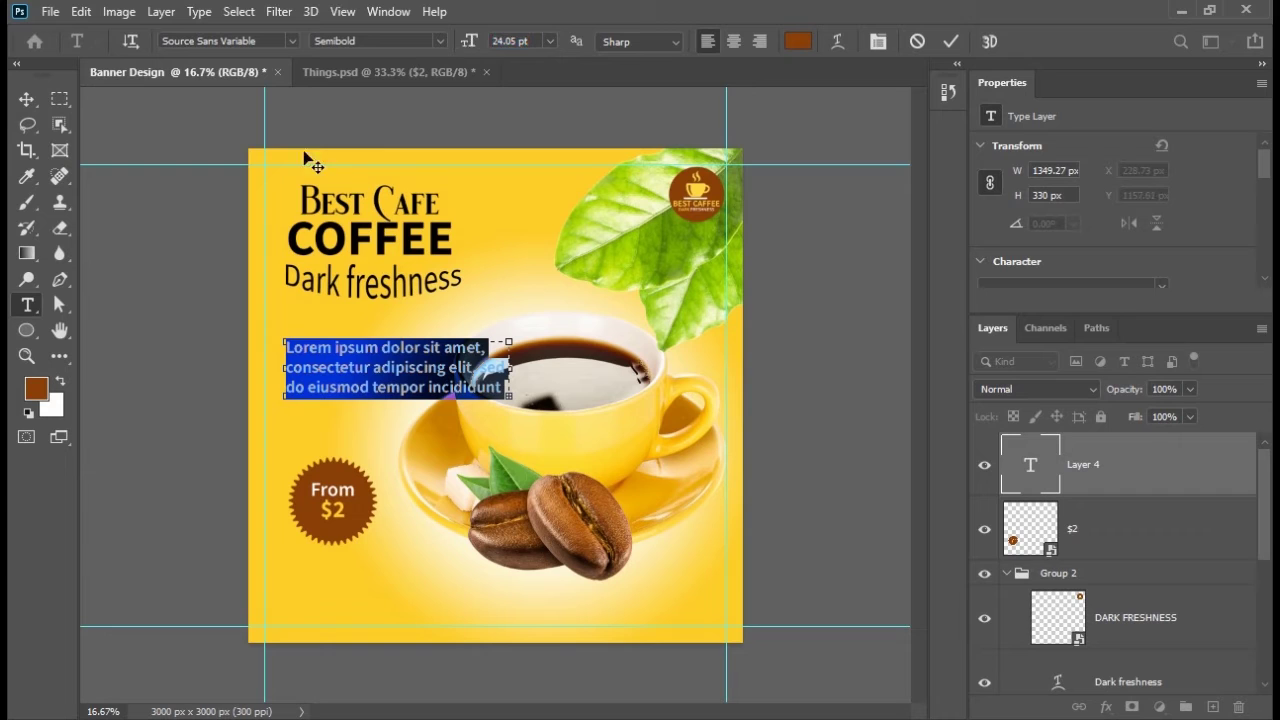
pyautogui.click(26, 98)
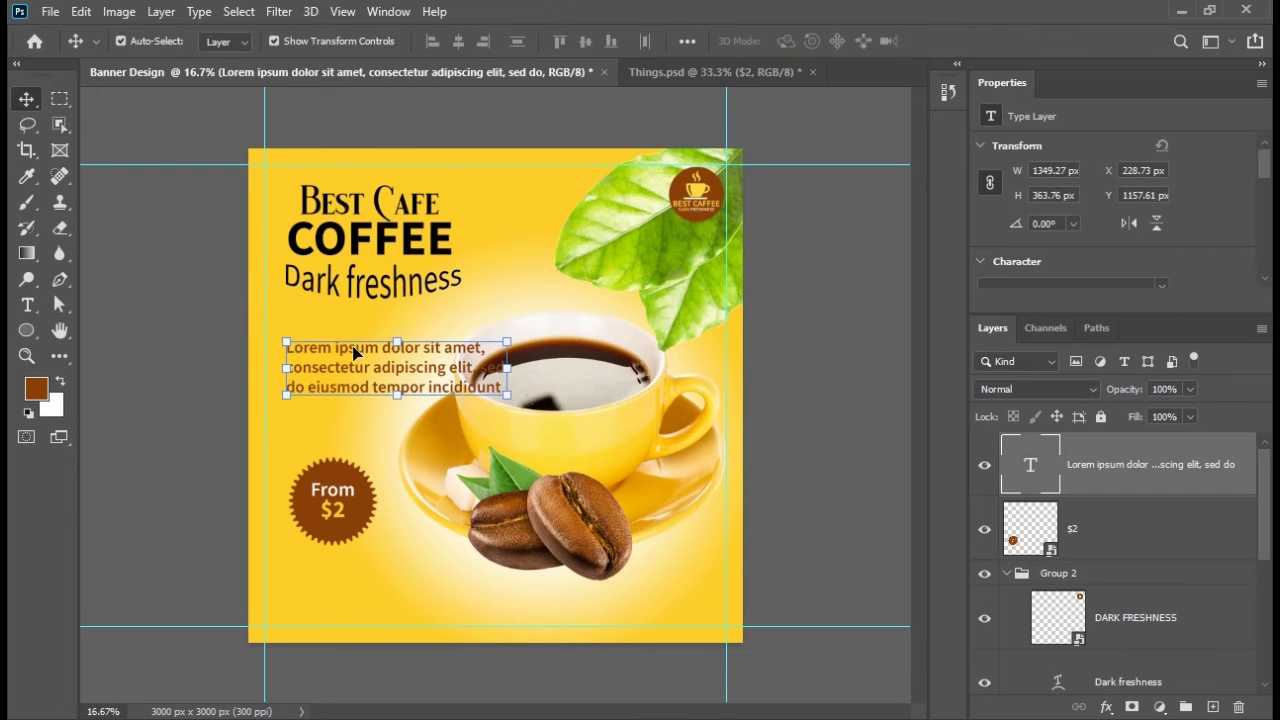
# Scale the Lorem ipsum paragraph to 93.56% and place it below the headline at about X 129, Y 1160 px
pyautogui.moveTo(353, 352); pyautogui.dragTo(333, 357)
pyautogui.hotkey('ctrl', 't')
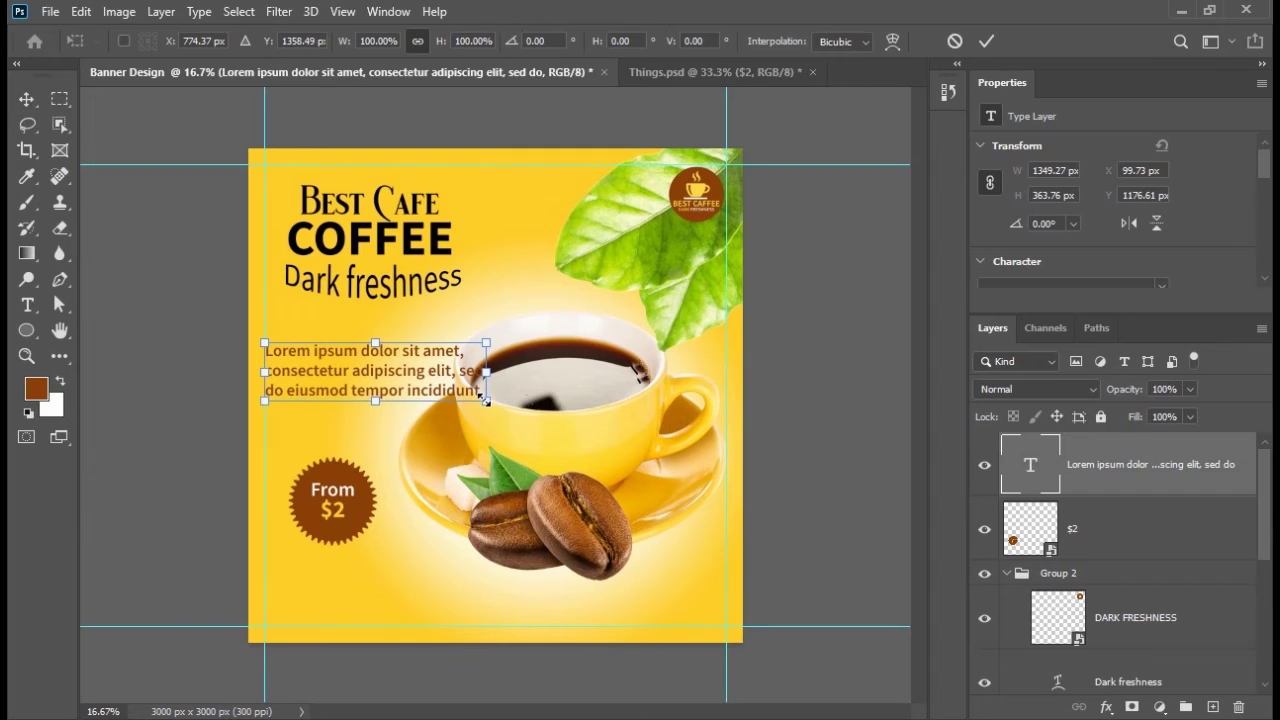
pyautogui.moveTo(486, 342); pyautogui.dragTo(470, 346)
pyautogui.moveTo(357, 384); pyautogui.dragTo(362, 371)
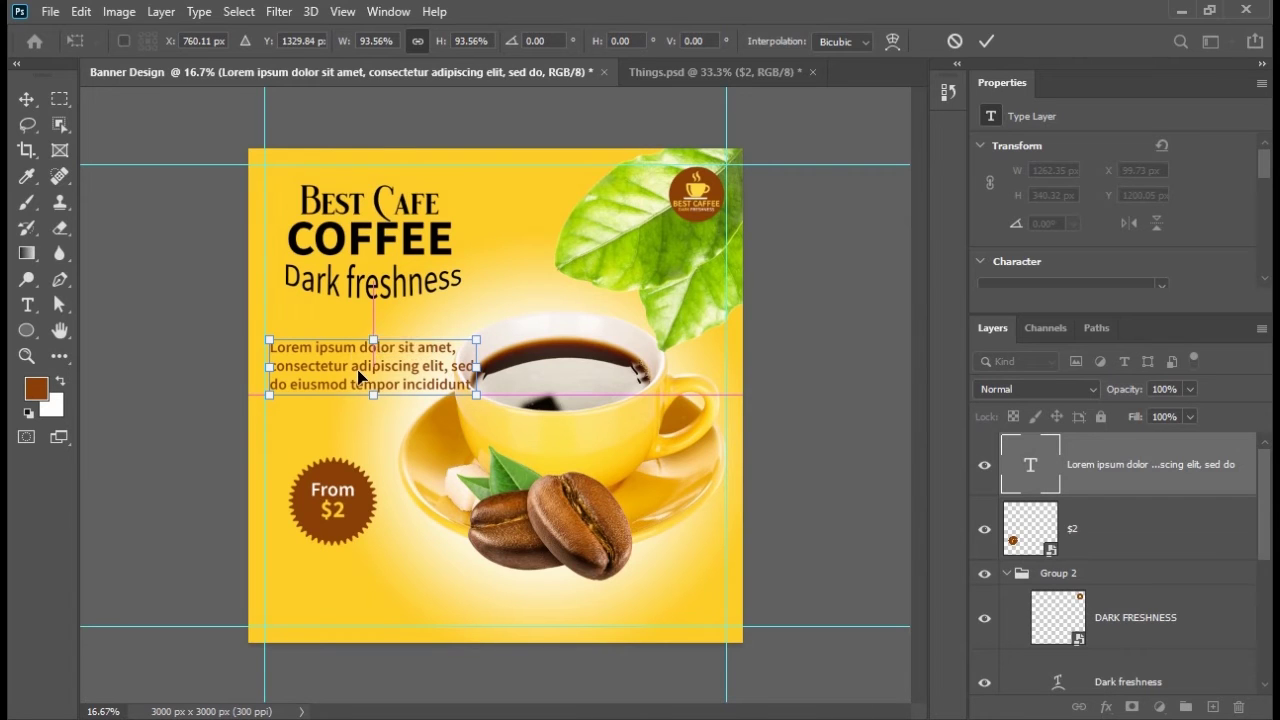
pyautogui.click(26, 98)
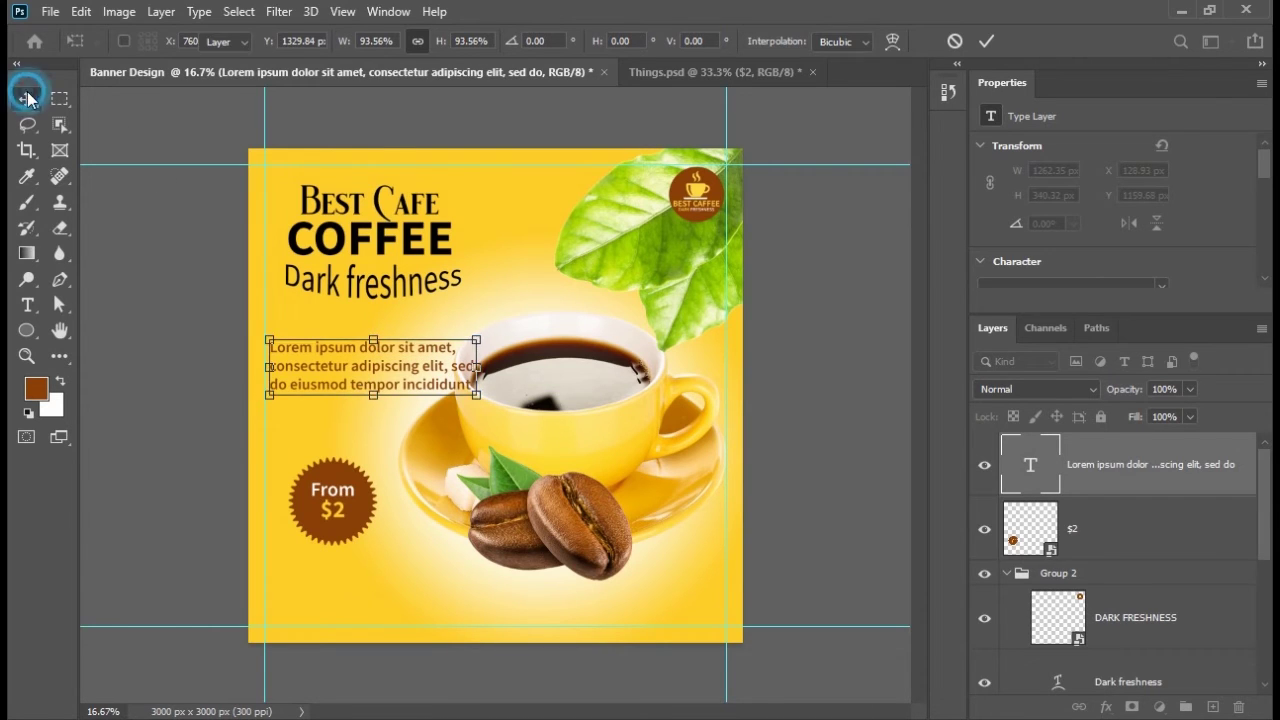
pyautogui.click(170, 320)
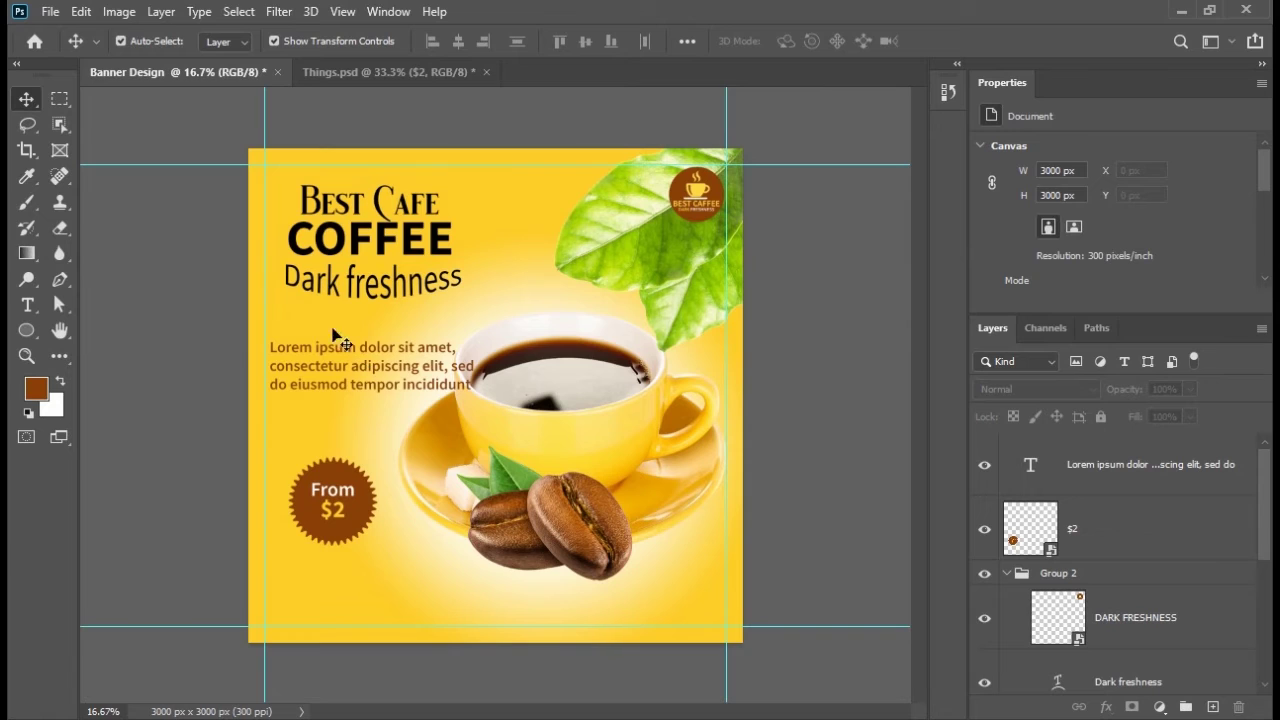
# Recolor the Best Cafe headline with the dark brown foreground color (8a4006)
pyautogui.click(347, 209)
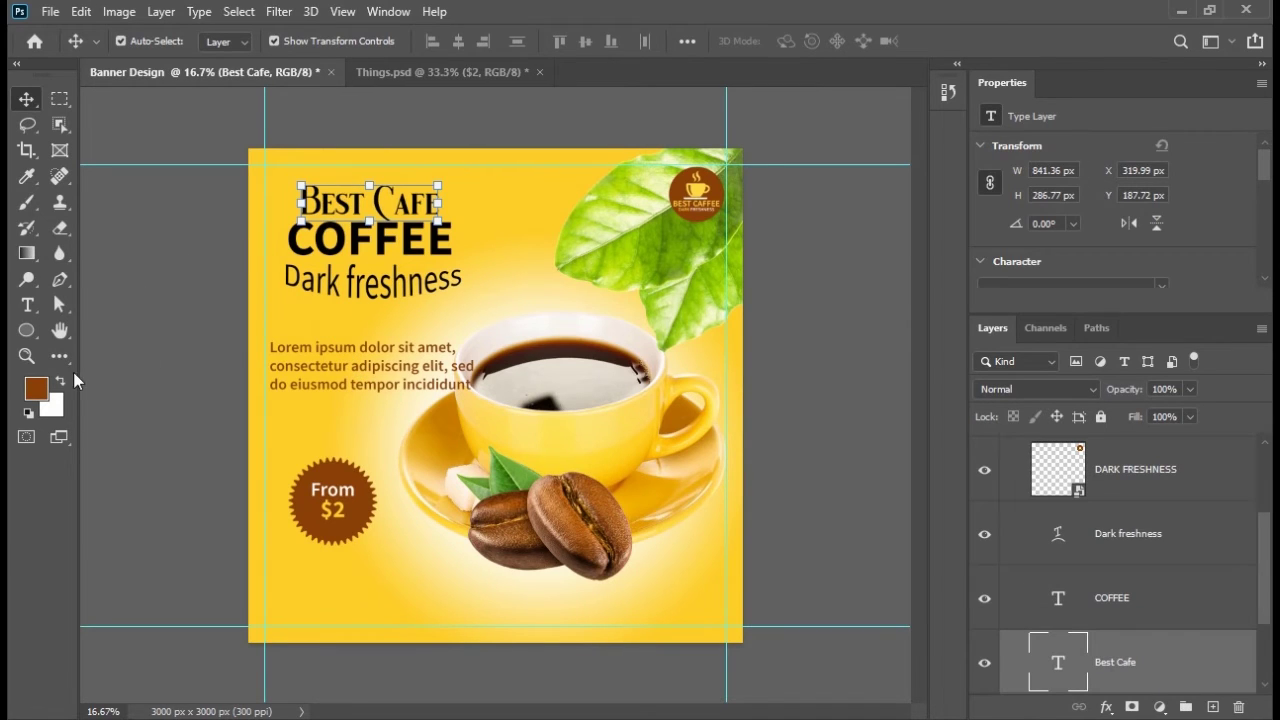
pyautogui.click(36, 392)
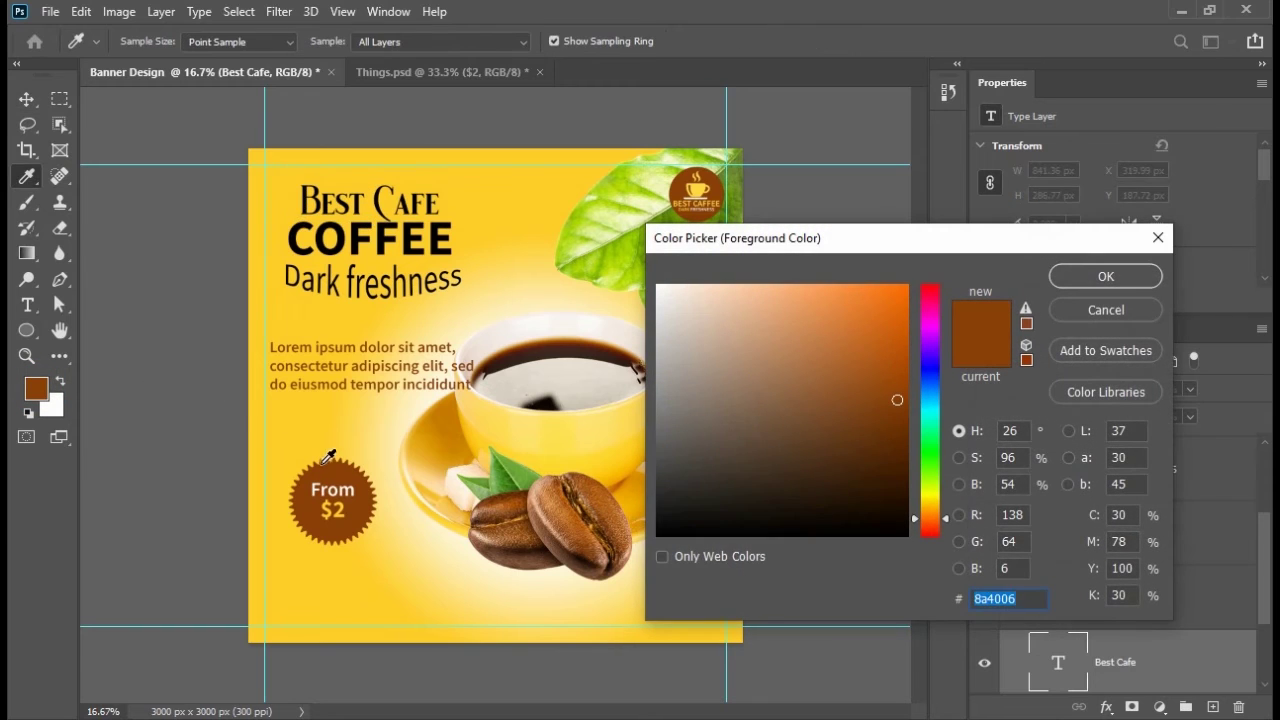
pyautogui.click(1105, 277)
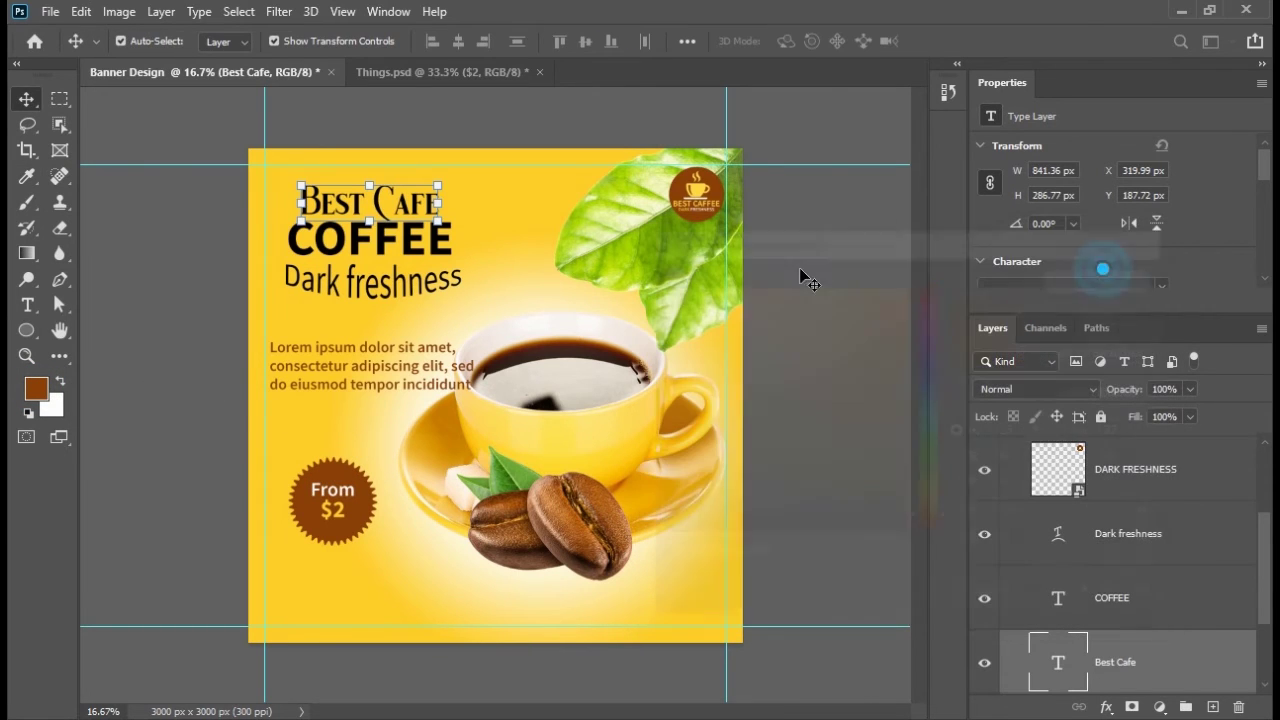
pyautogui.hotkey('alt', 'BackSpace')
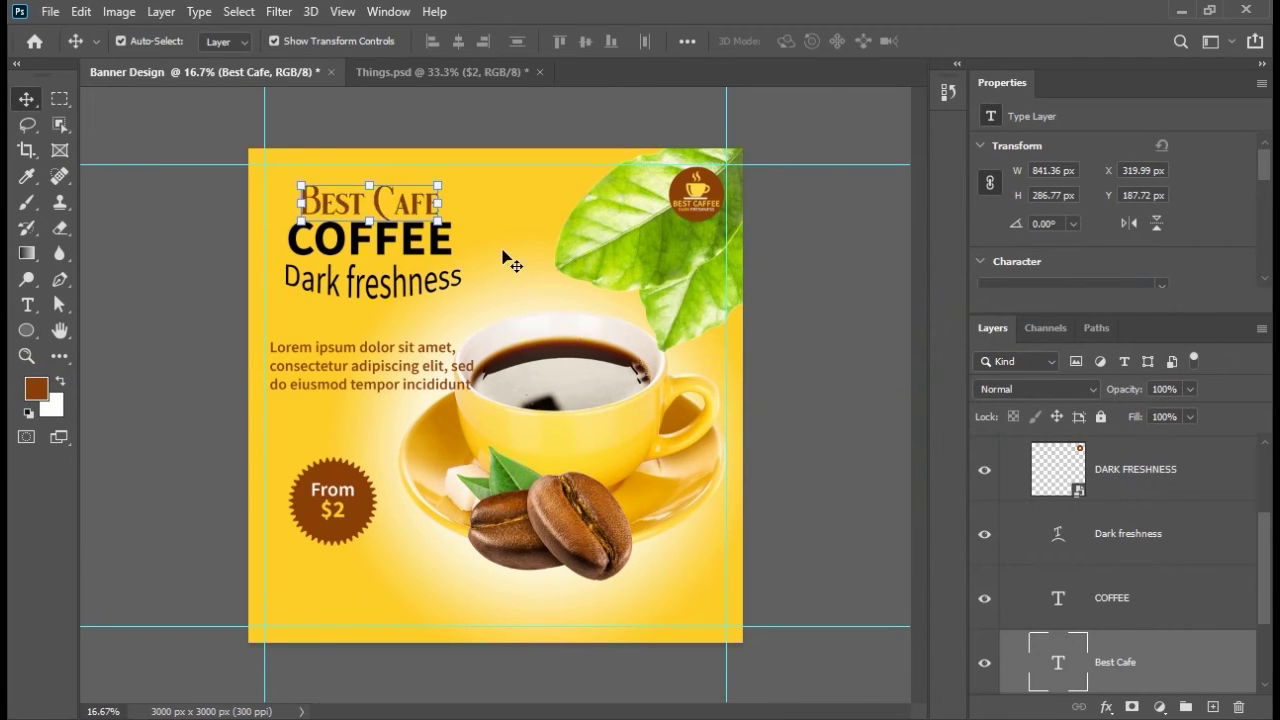
pyautogui.click(171, 240)
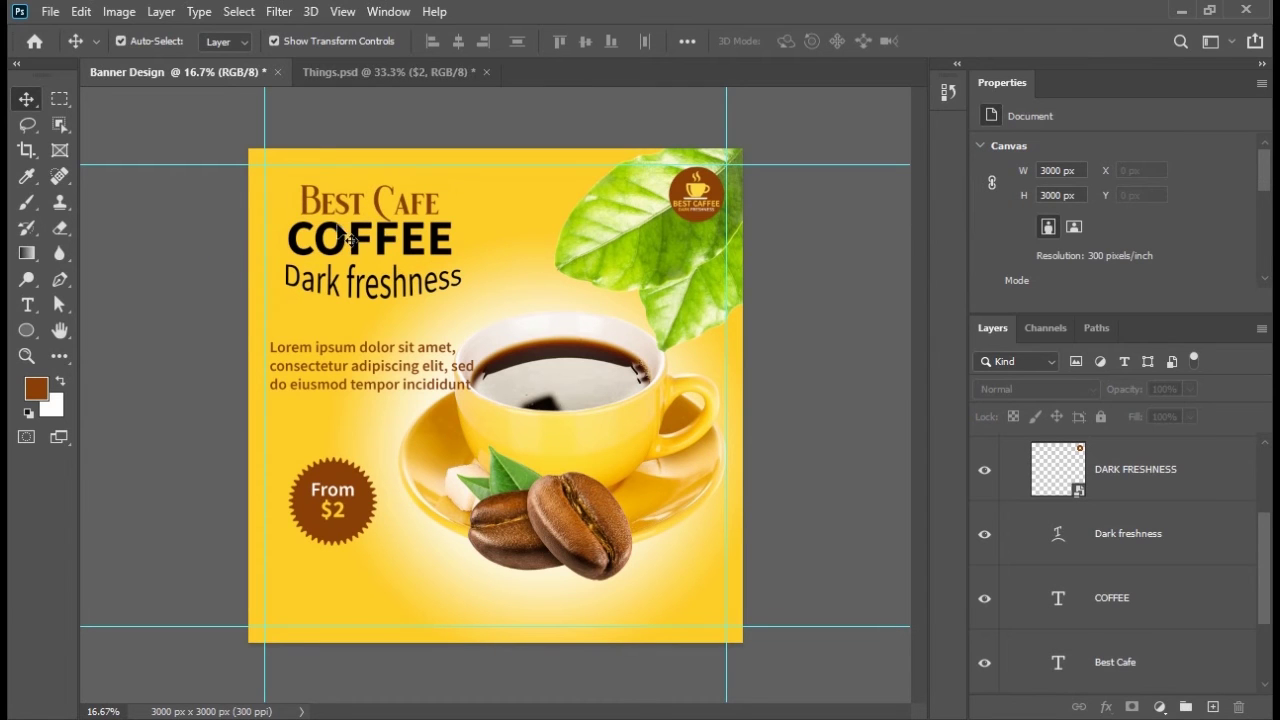
# Recolor the COFFEE headline with a green sampled from the leaf (669700)
pyautogui.click(340, 236)
pyautogui.click(36, 389)
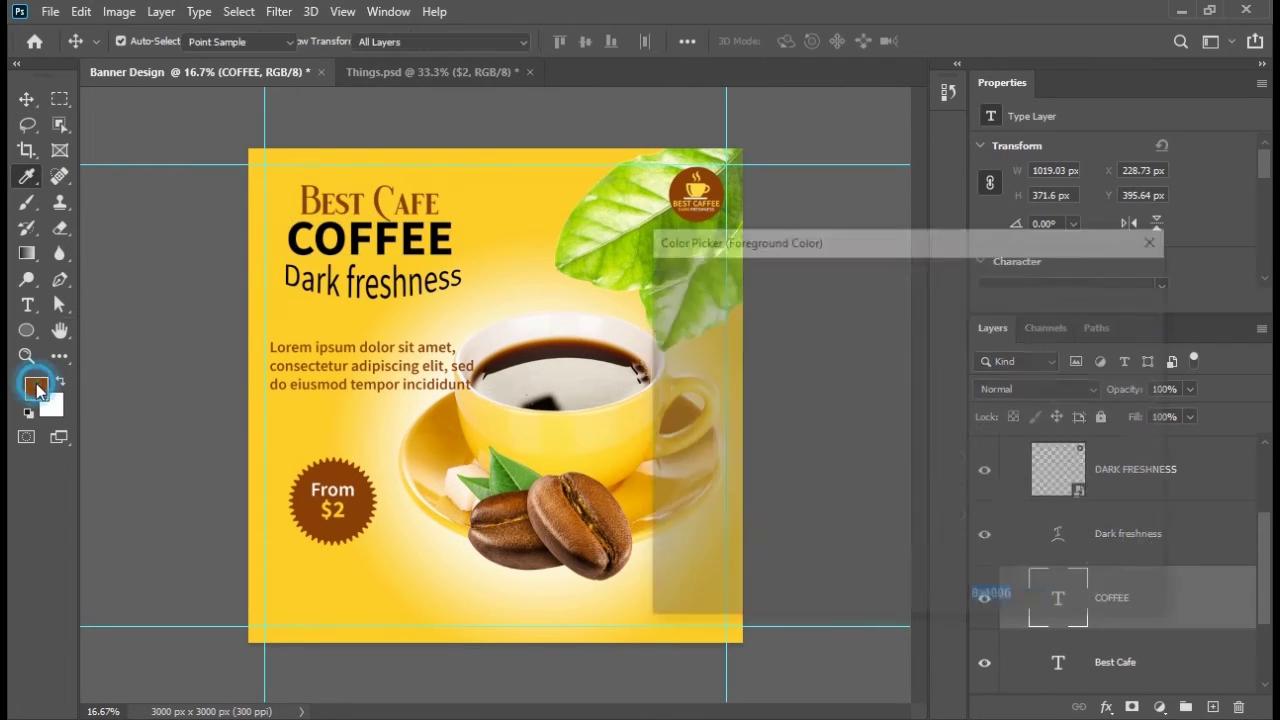
pyautogui.moveTo(686, 237); pyautogui.dragTo(711, 213)
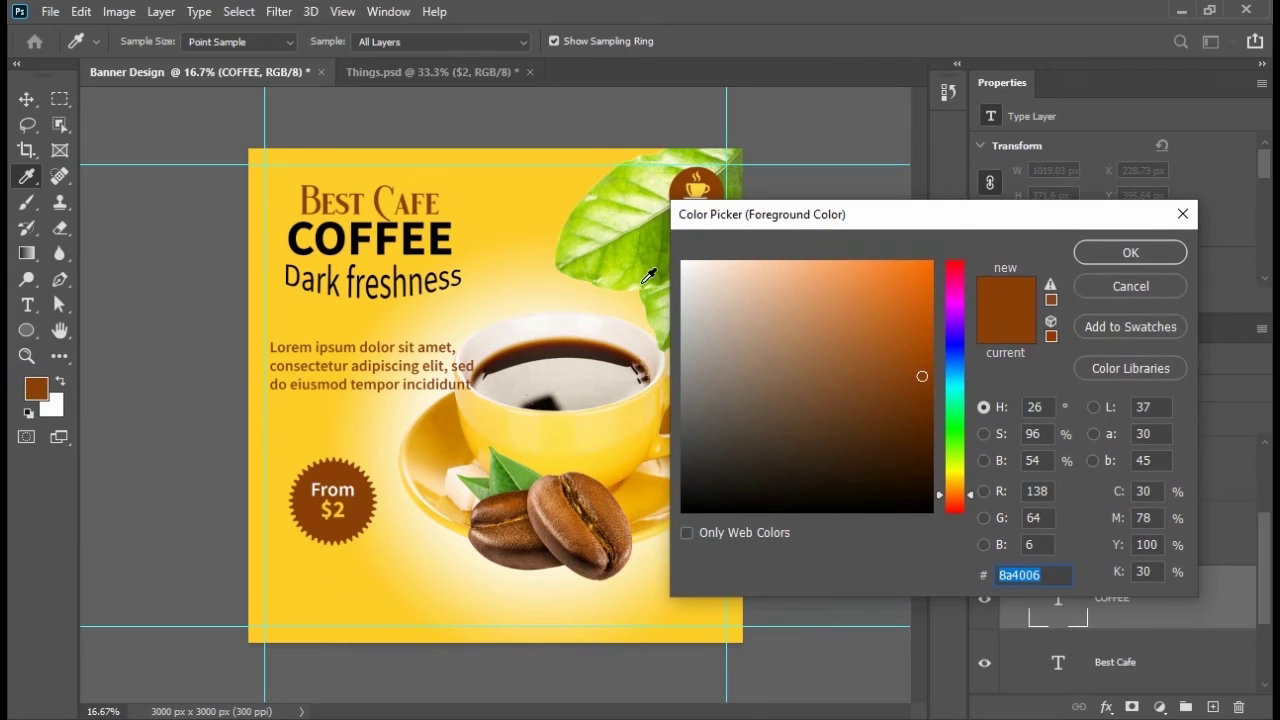
pyautogui.click(622, 178)
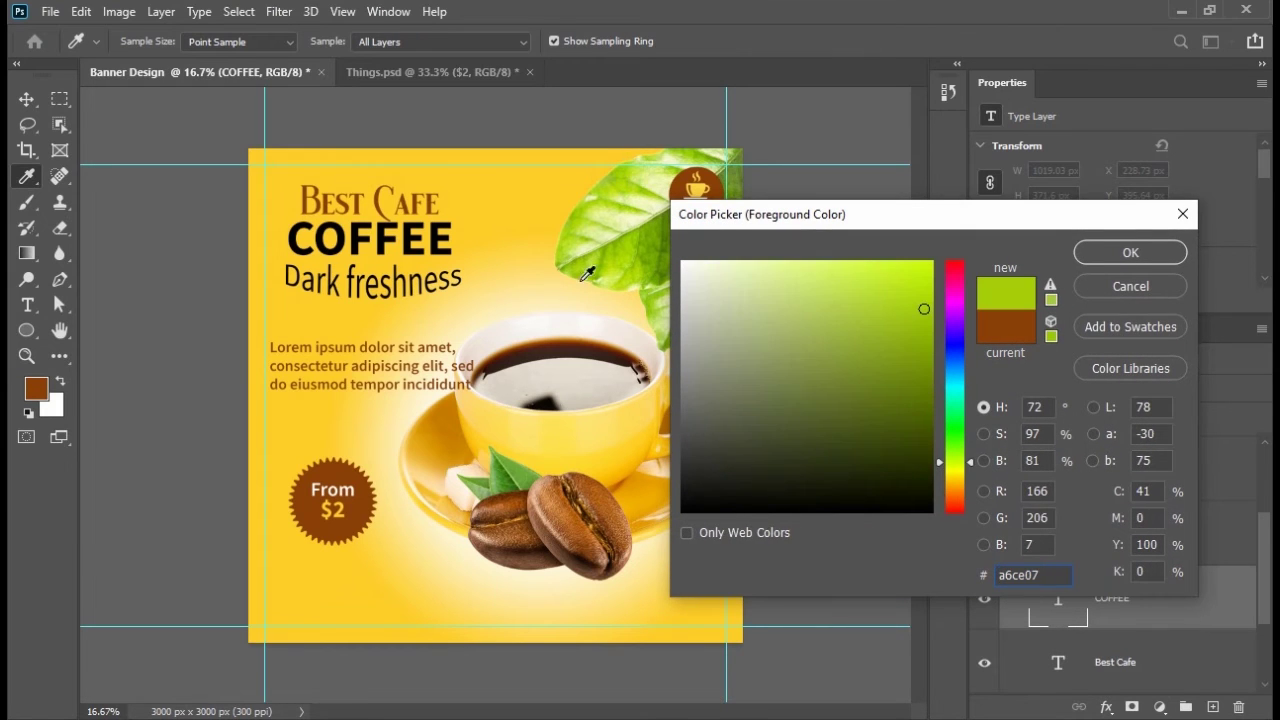
pyautogui.moveTo(752, 220); pyautogui.dragTo(663, 312)
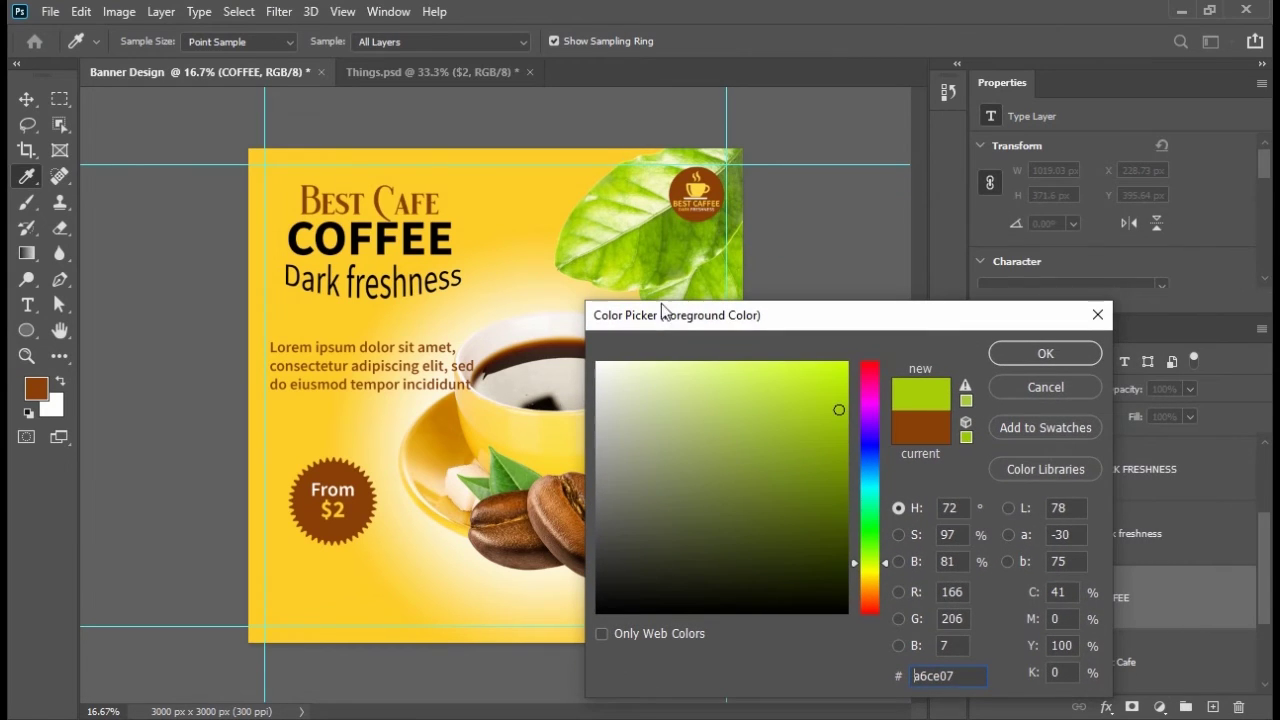
pyautogui.click(664, 241)
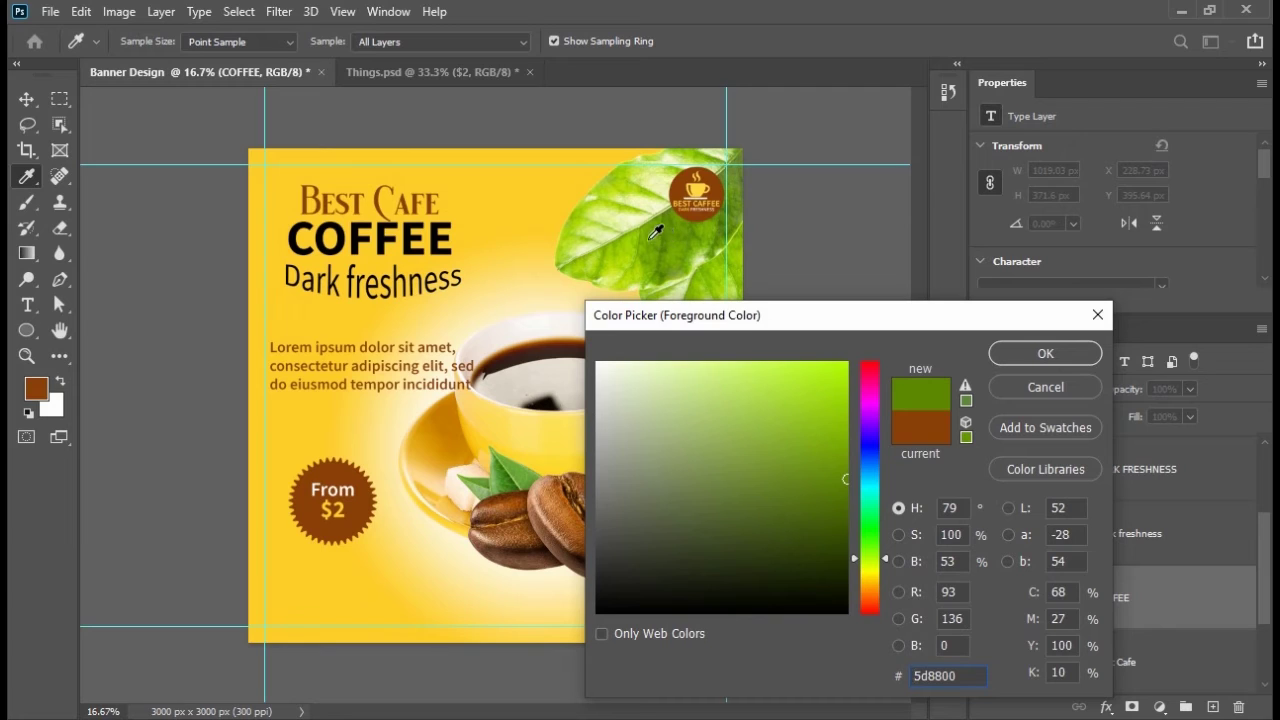
pyautogui.click(648, 240)
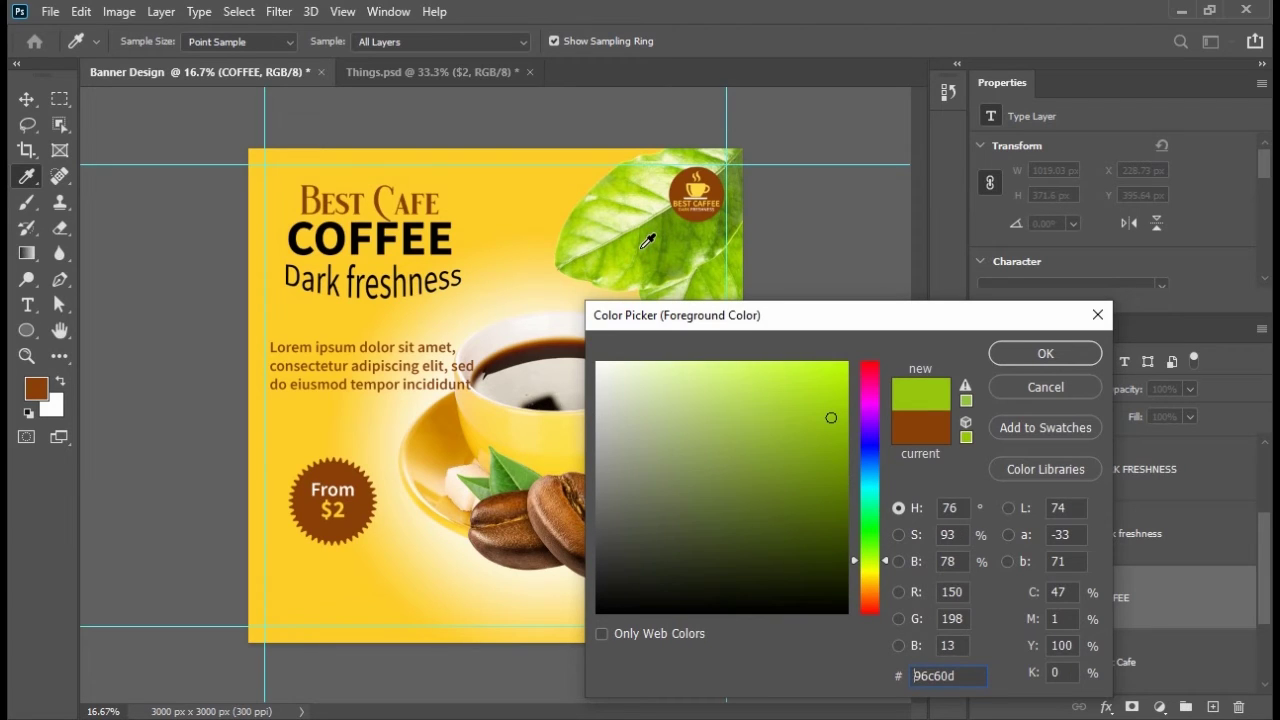
pyautogui.click(645, 226)
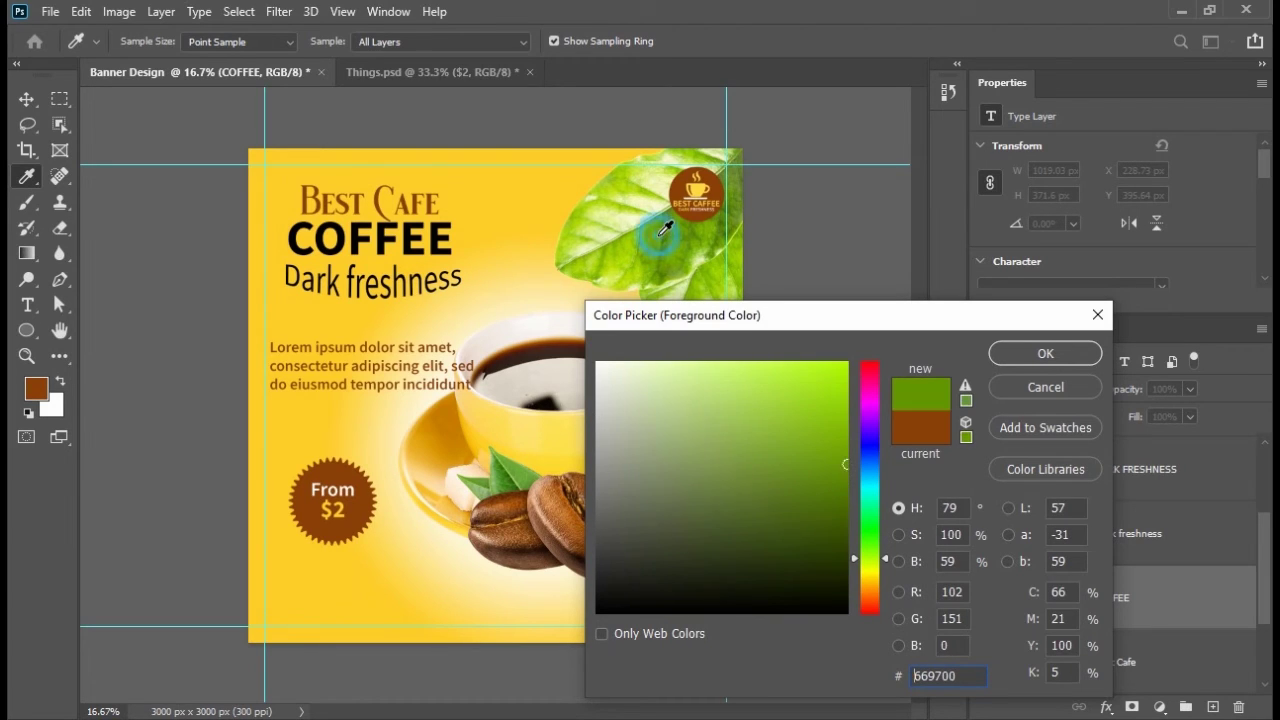
pyautogui.click(1027, 353)
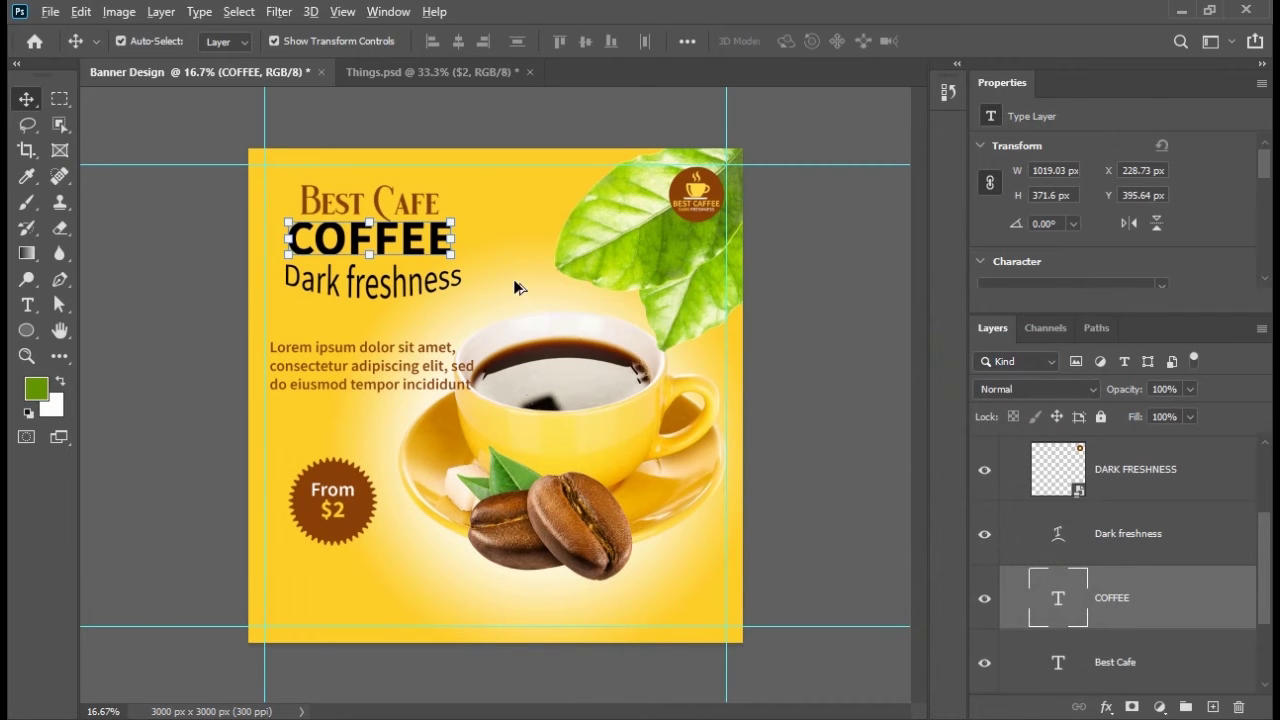
pyautogui.click(177, 243)
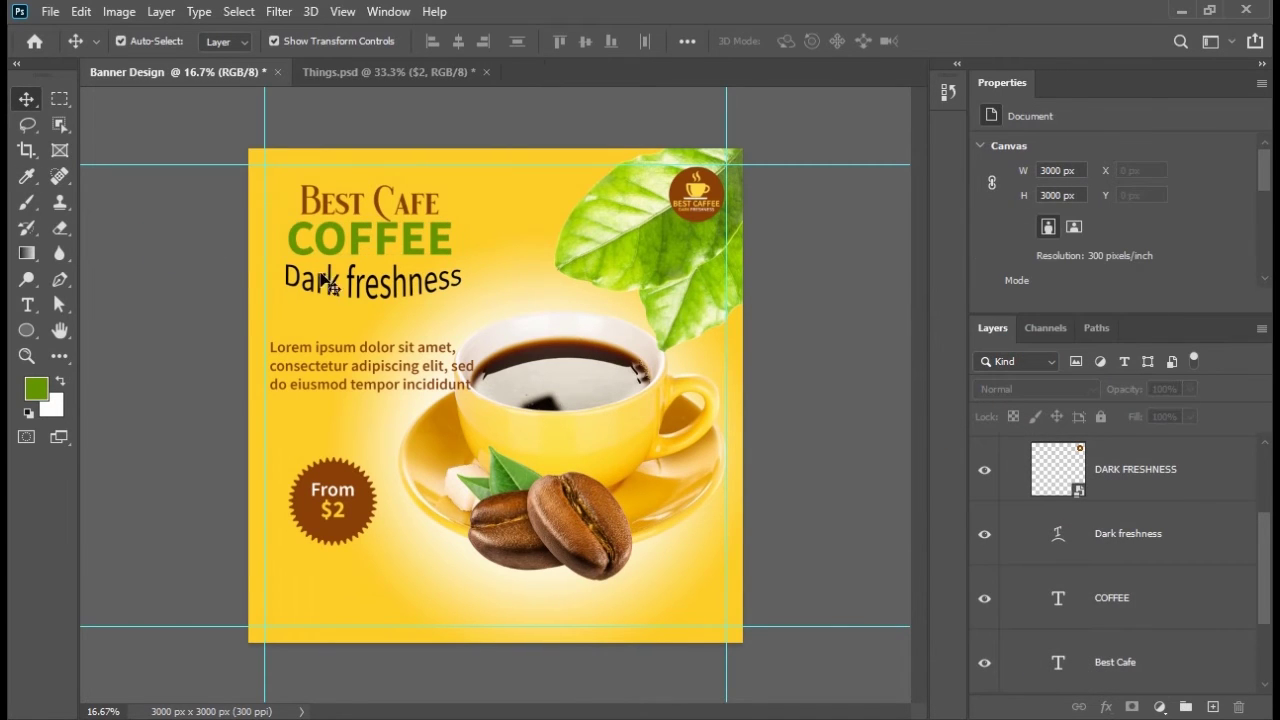
# Recolor the Dark freshness text with the dark brown sampled from the From $2 badge (8a4006)
pyautogui.click(345, 284)
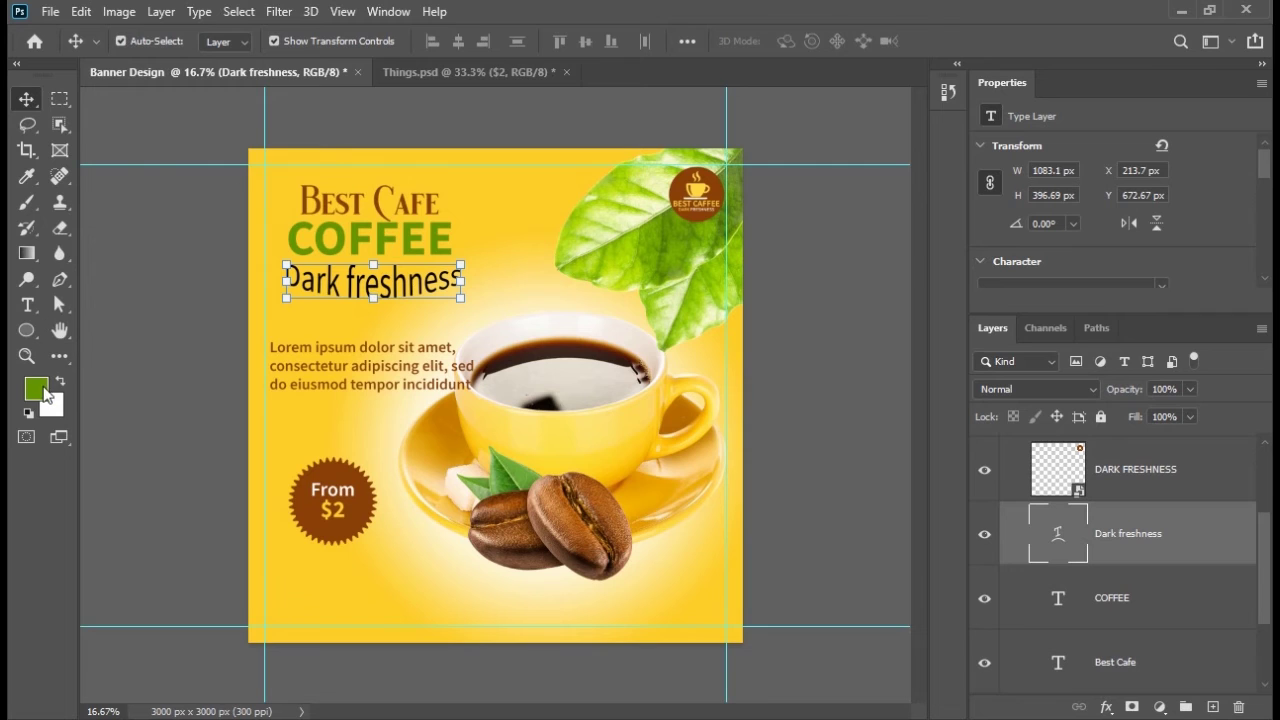
pyautogui.click(38, 390)
pyautogui.click(335, 472)
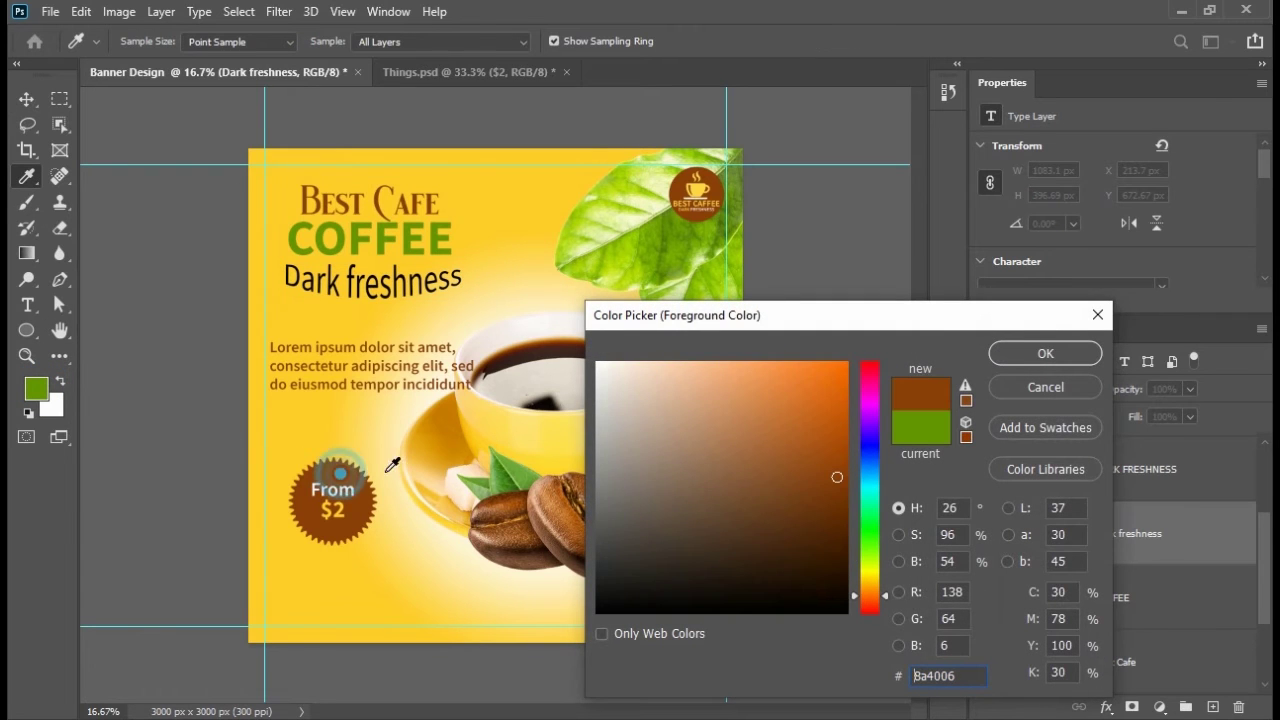
pyautogui.click(1030, 355)
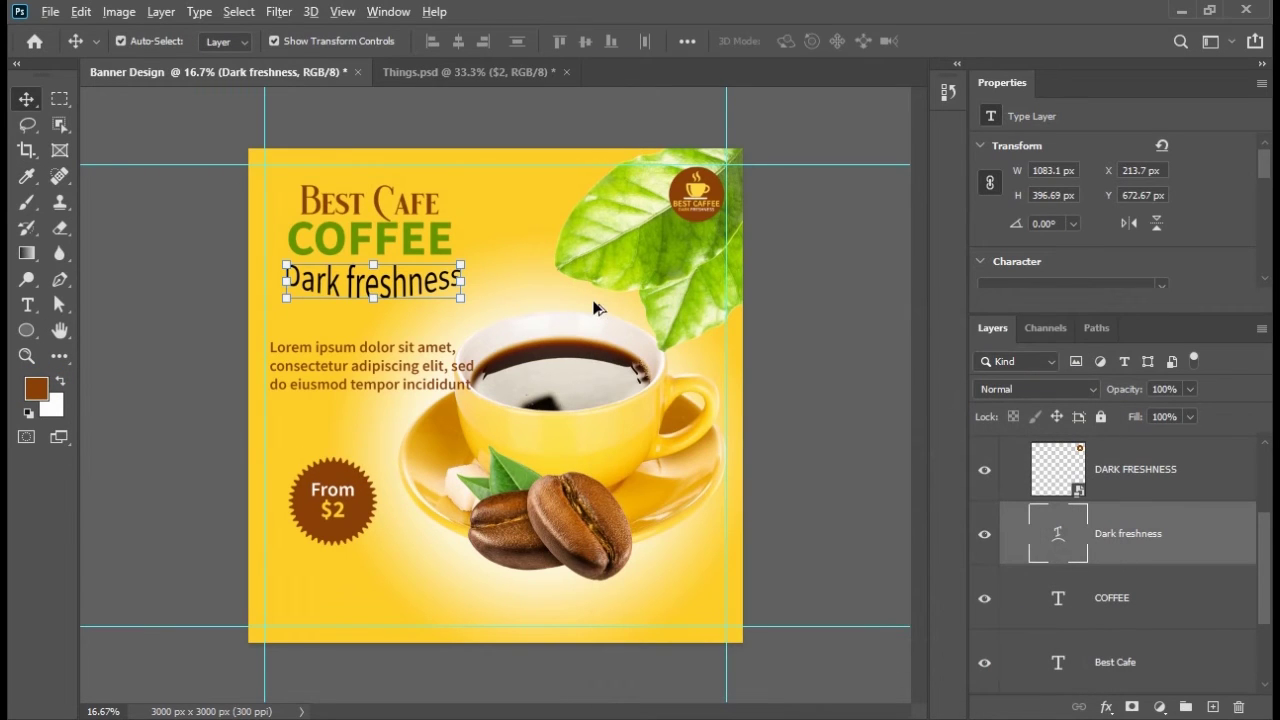
pyautogui.hotkey('alt', 'BackSpace')
pyautogui.click(199, 262)
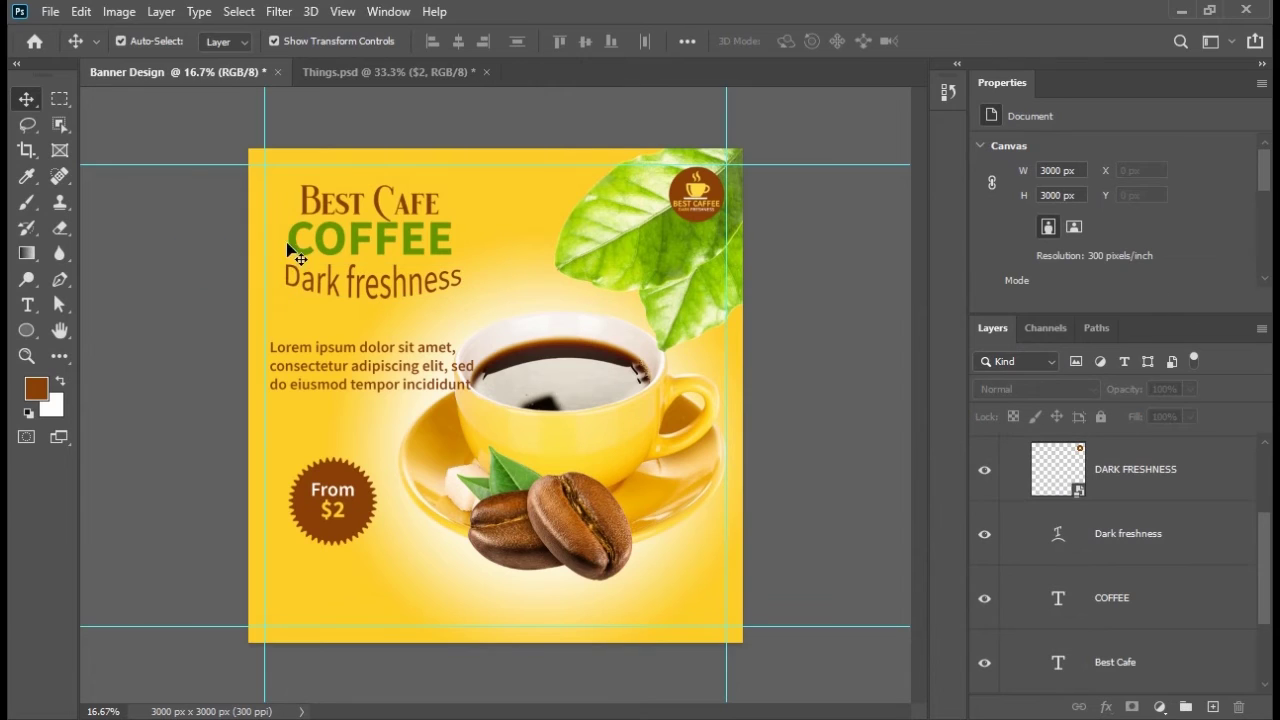
# Align the three headline lines, the paragraph and the From $2 badge on their horizontal centers, and move them together up to the upper-left margin guides
pyautogui.click(357, 206)
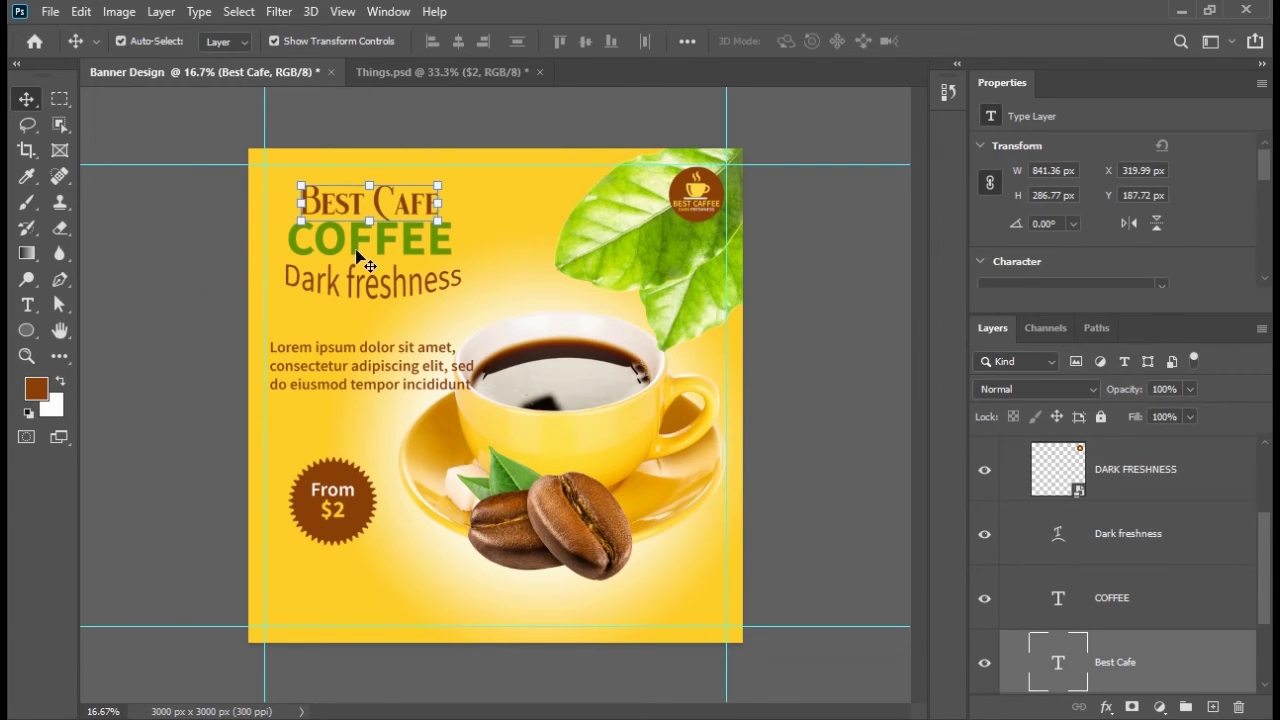
pyautogui.keyDown('shift'); pyautogui.click(358, 250); pyautogui.keyUp('shift')
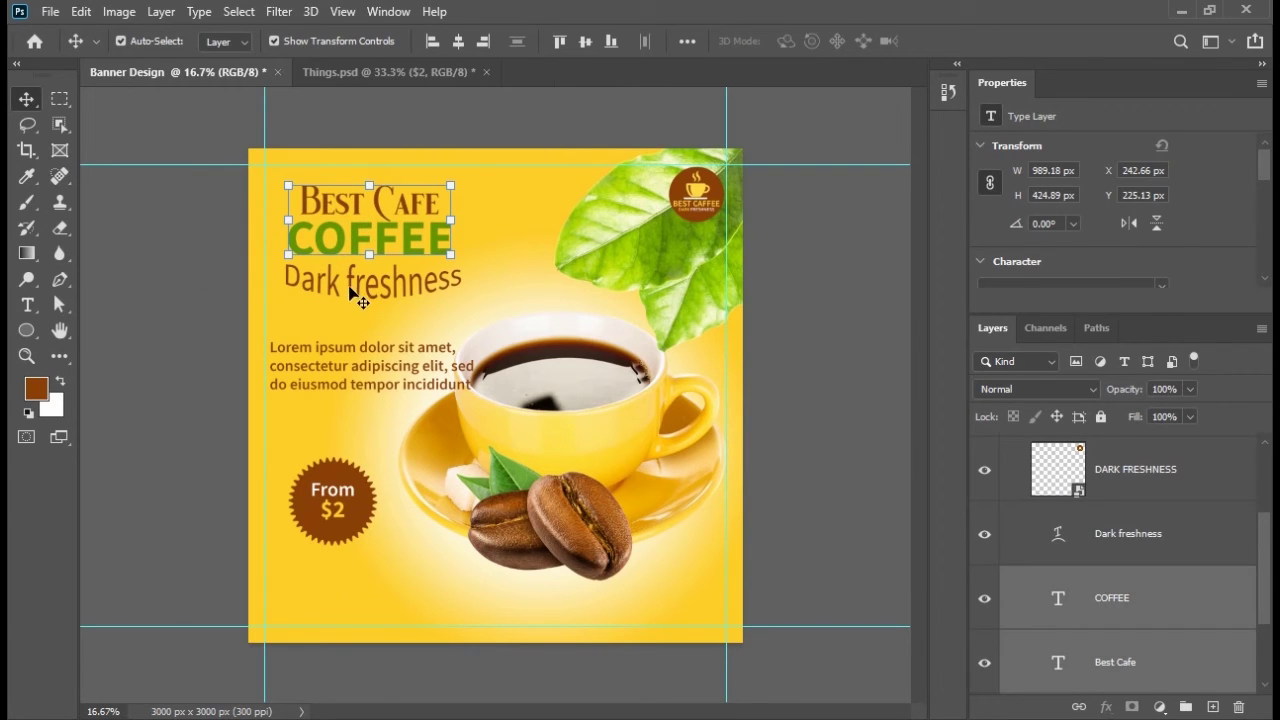
pyautogui.keyDown('shift'); pyautogui.click(348, 284); pyautogui.keyUp('shift')
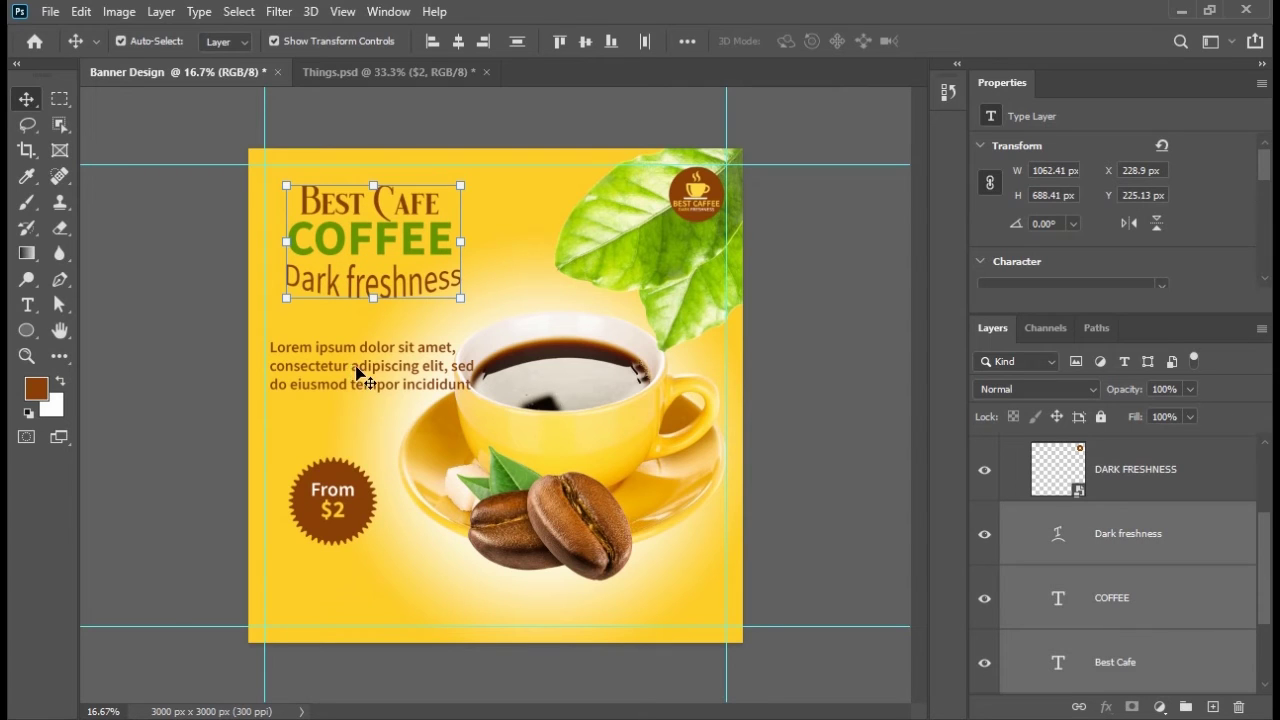
pyautogui.keyDown('shift'); pyautogui.click(357, 372); pyautogui.keyUp('shift')
pyautogui.keyDown('shift'); pyautogui.click(343, 472); pyautogui.keyUp('shift')
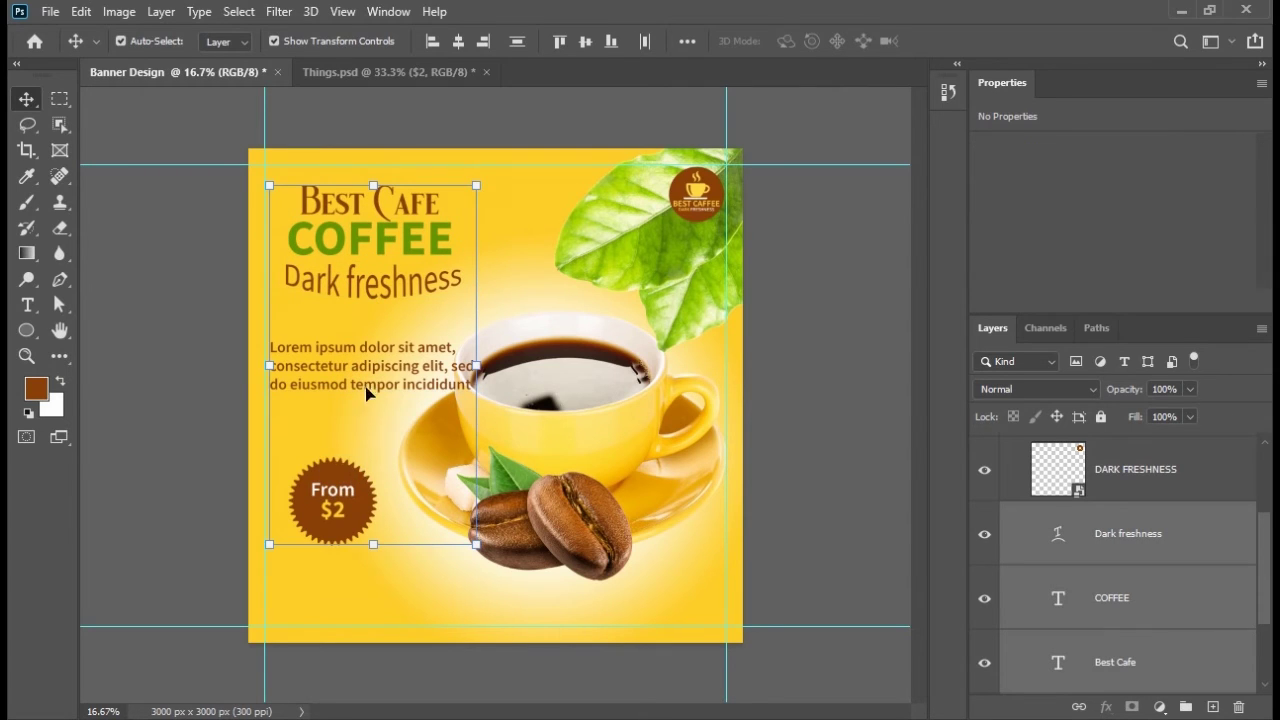
pyautogui.click(458, 41)
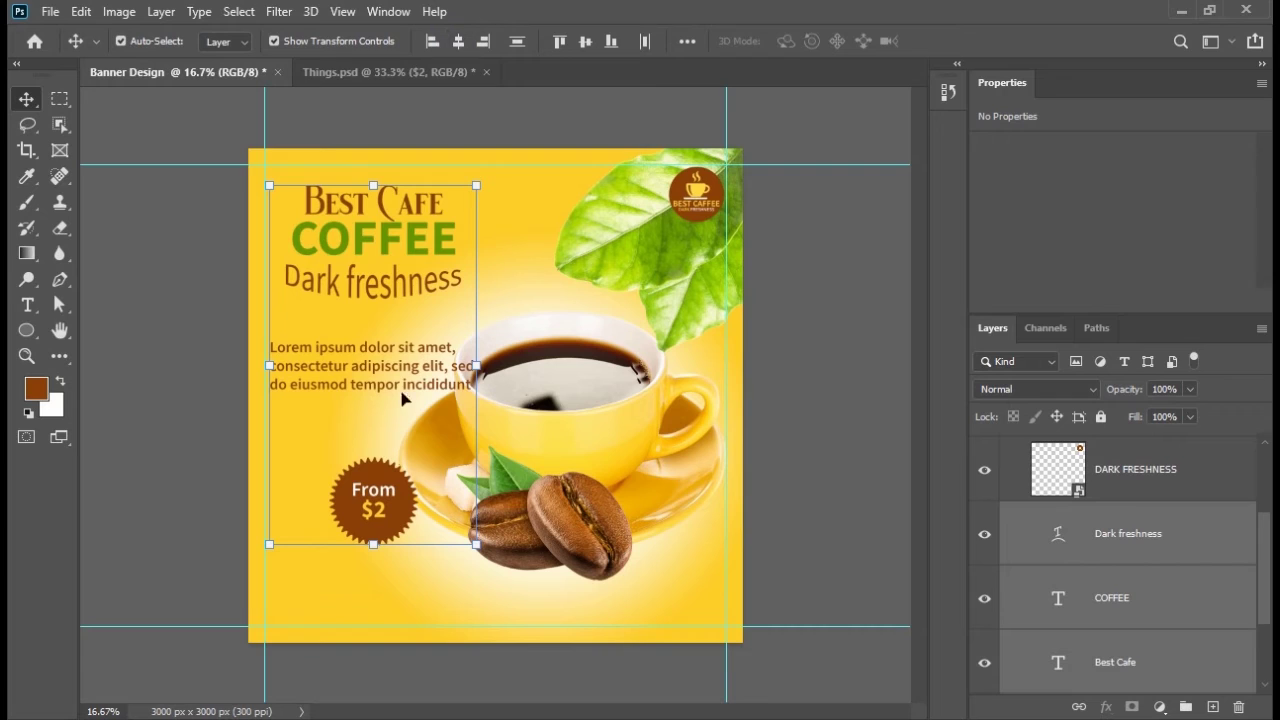
pyautogui.moveTo(373, 484); pyautogui.dragTo(365, 476)
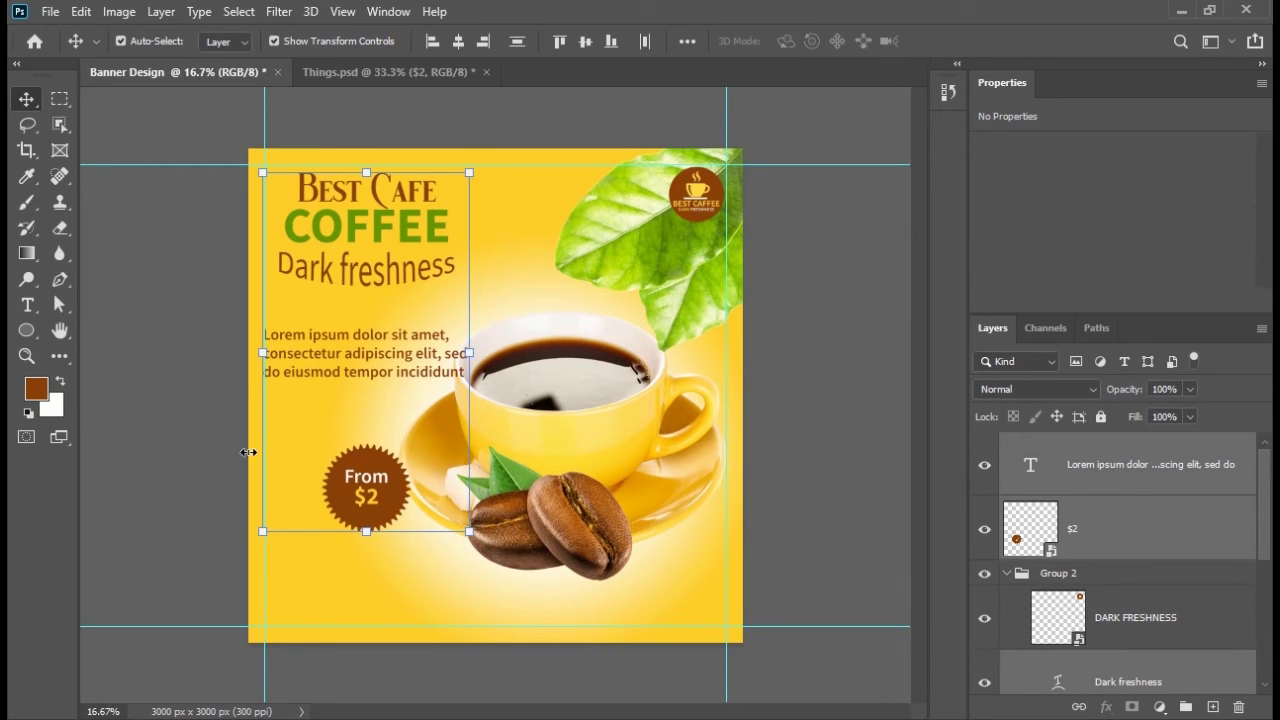
pyautogui.click(206, 423)
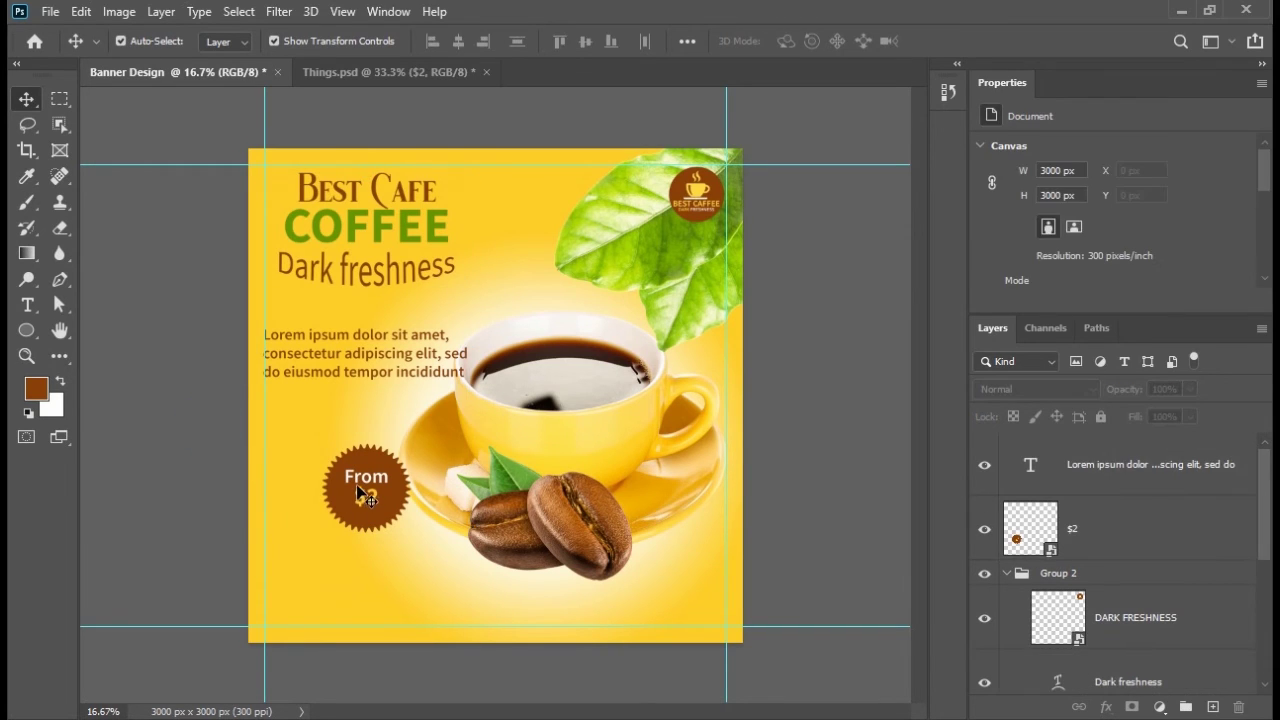
# Shift the From $2 badge, the Lorem ipsum paragraph and the COFFEE headline slightly down to adjust the vertical spacing
pyautogui.moveTo(360, 493); pyautogui.dragTo(362, 518)
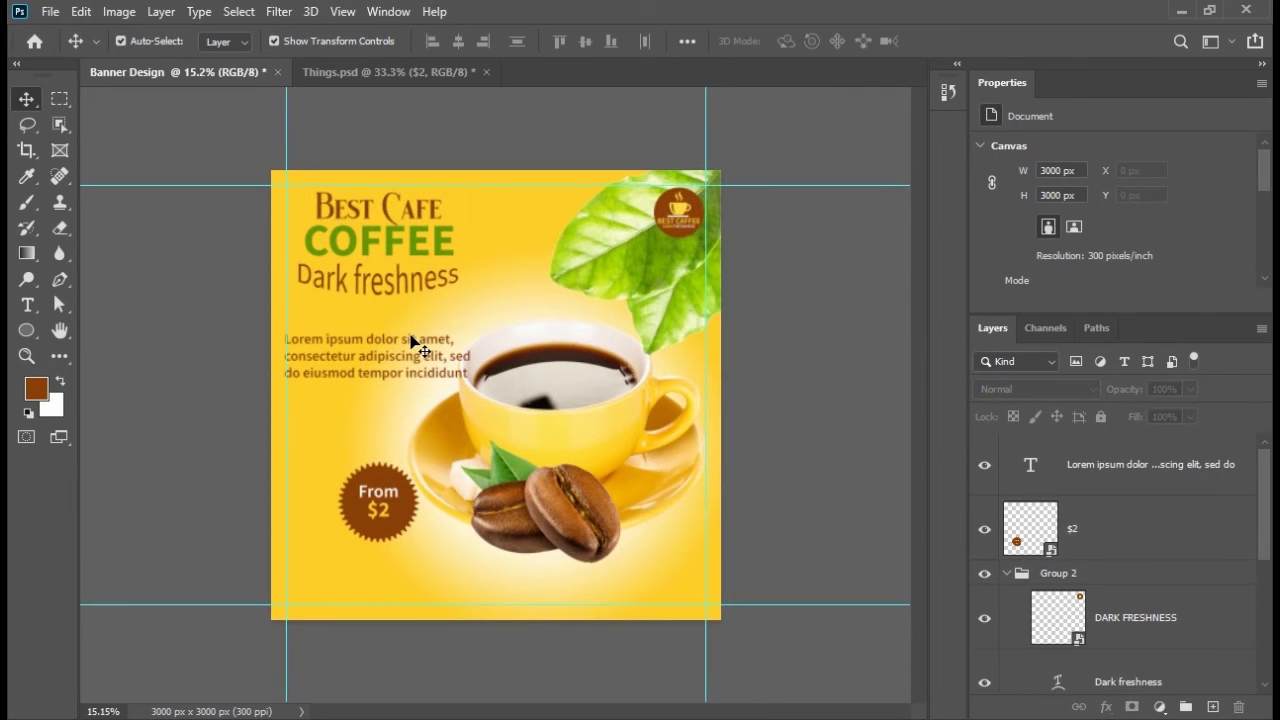
pyautogui.click(365, 357)
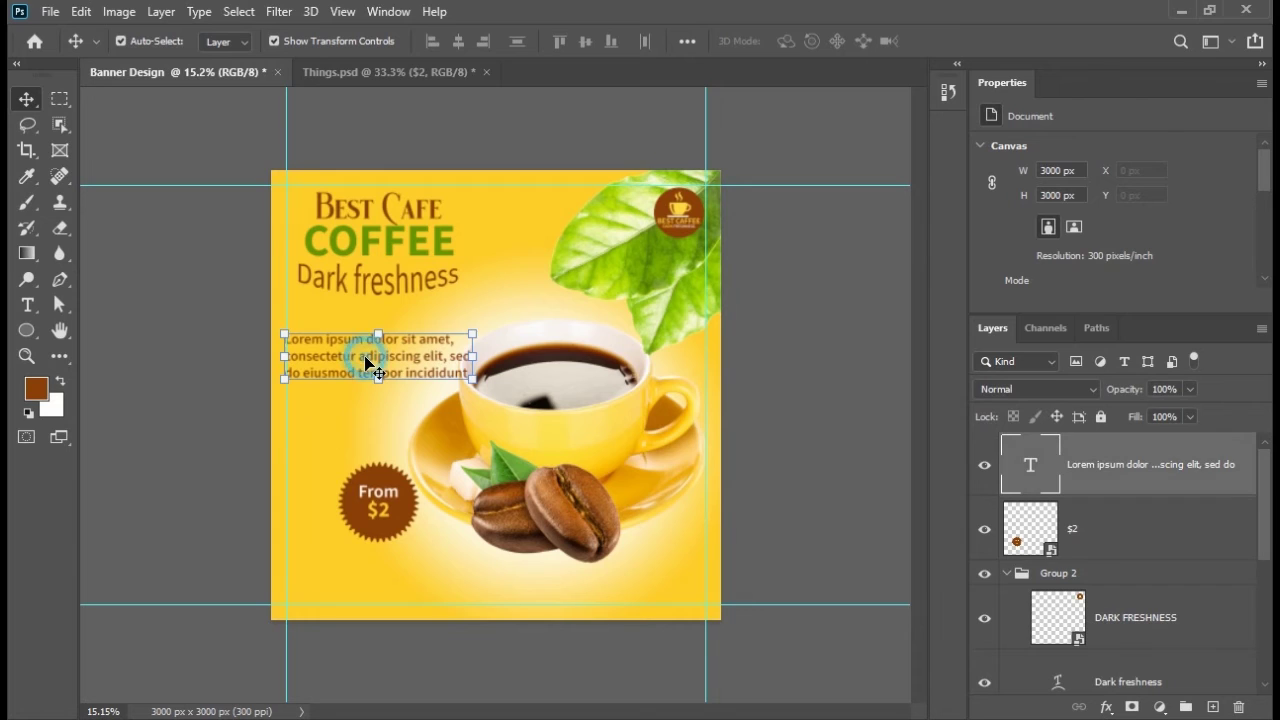
pyautogui.moveTo(365, 357); pyautogui.dragTo(366, 368)
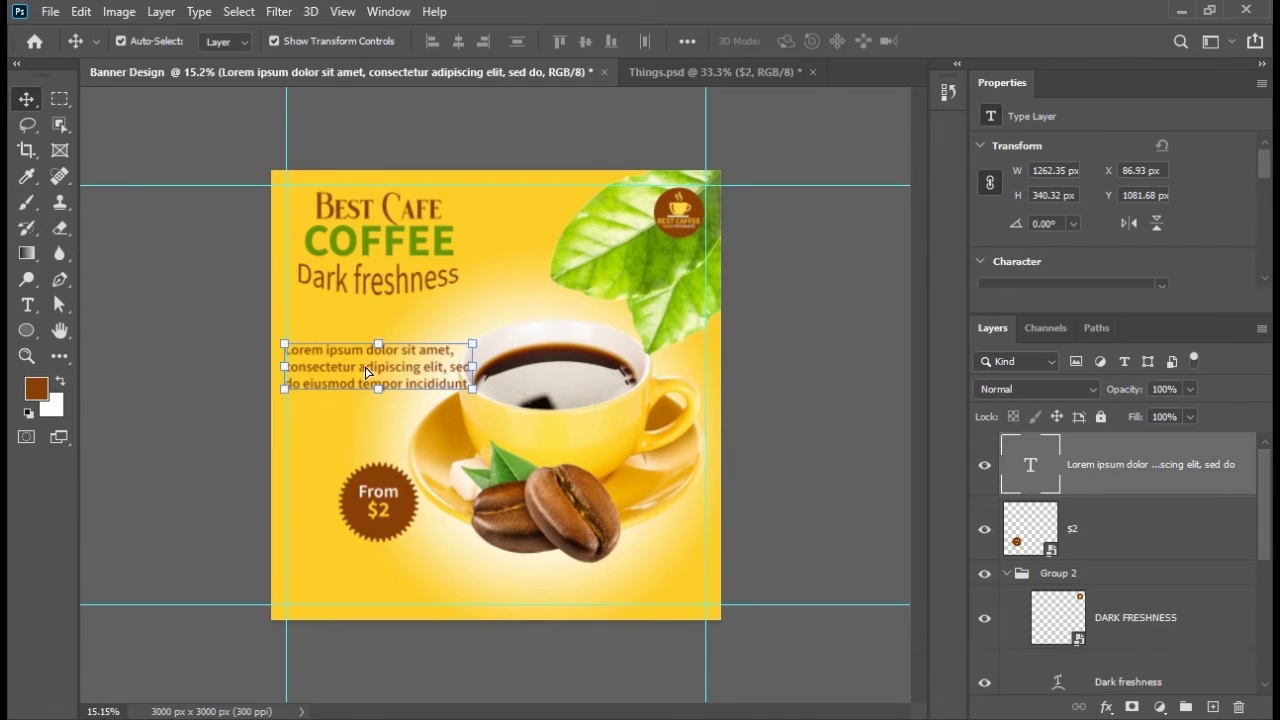
pyautogui.click(217, 257)
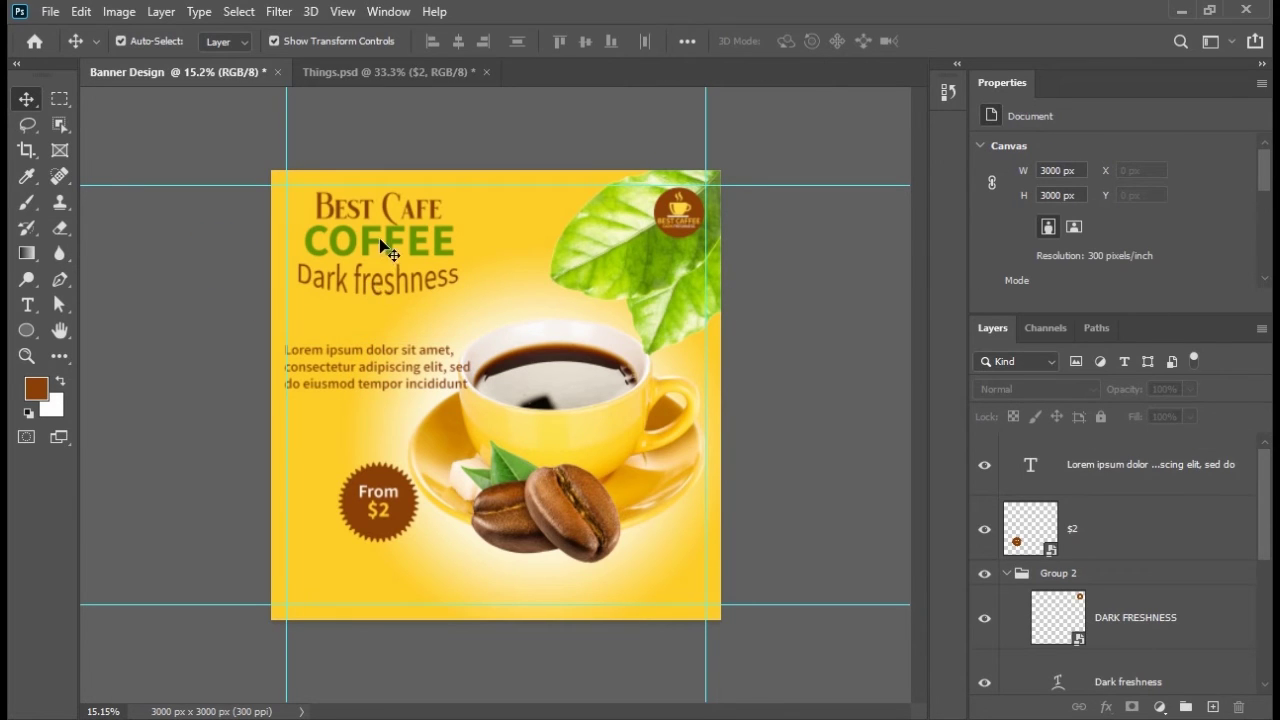
pyautogui.click(370, 243)
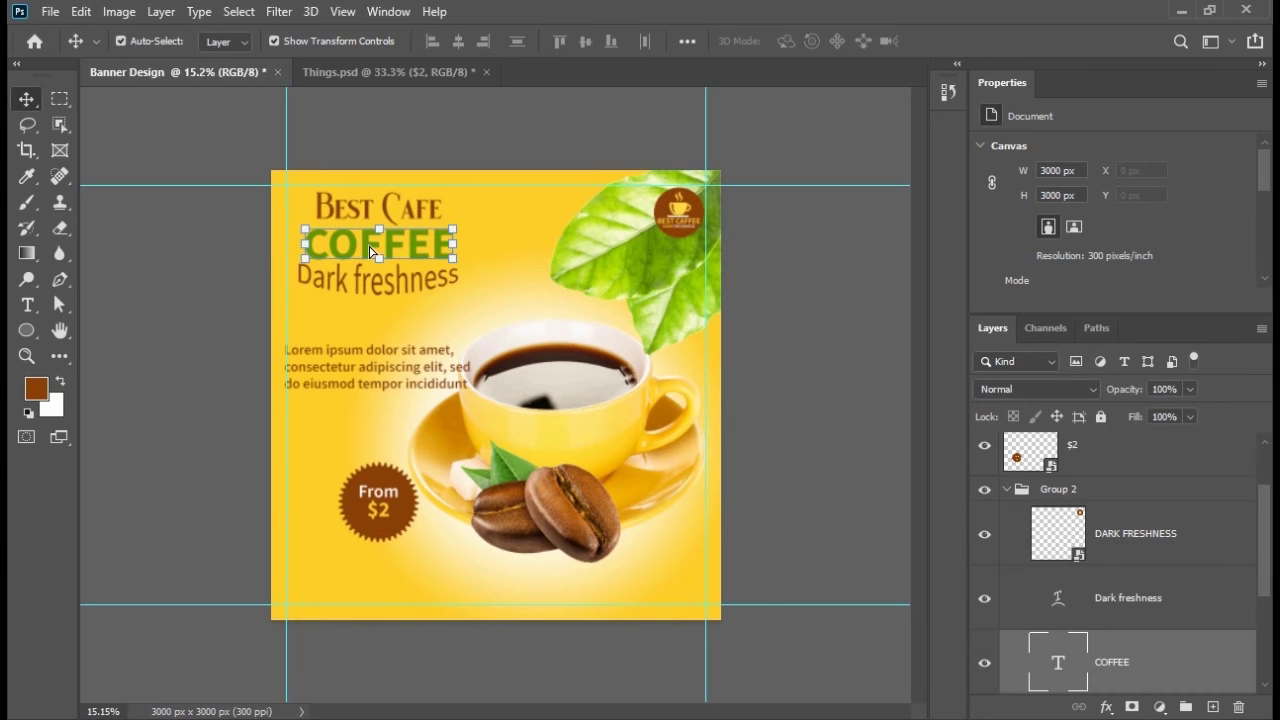
pyautogui.click(228, 258)
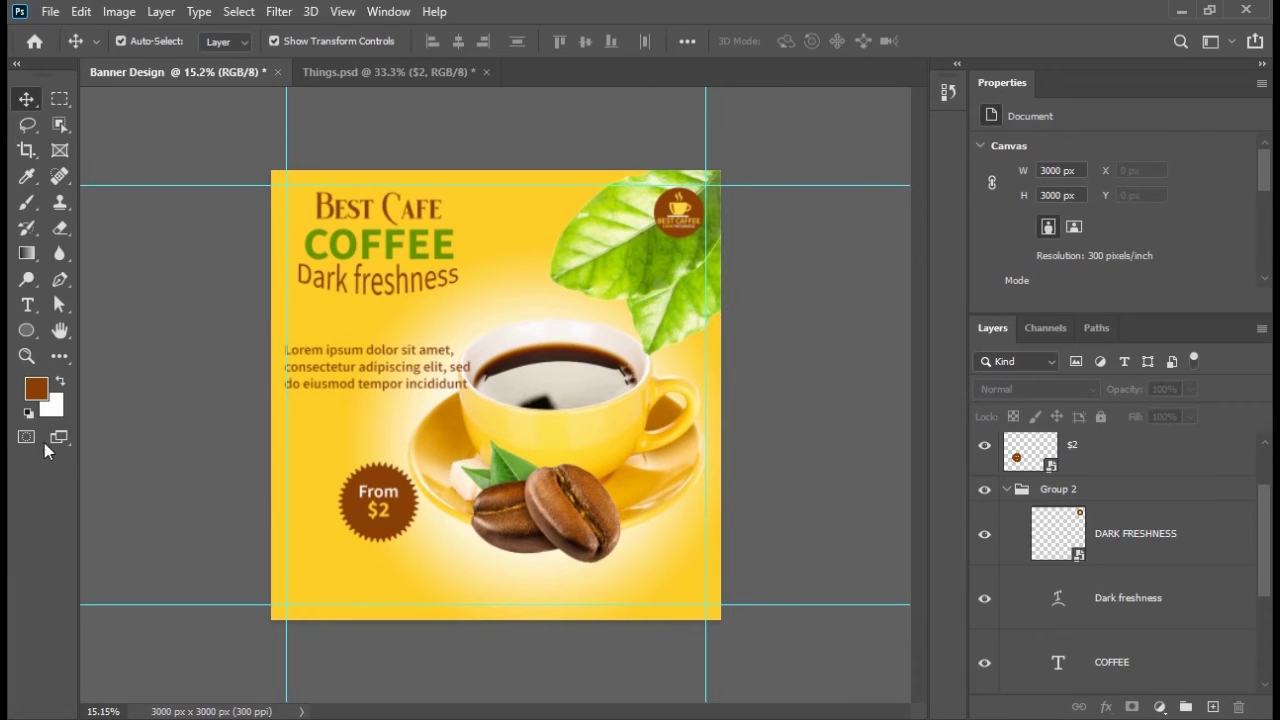
# Draw a dark brown rectangle about 3798 × 614 px across the banner's bottom edge, extending past both sides
pyautogui.moveTo(27, 330); pyautogui.dragTo(106, 329)
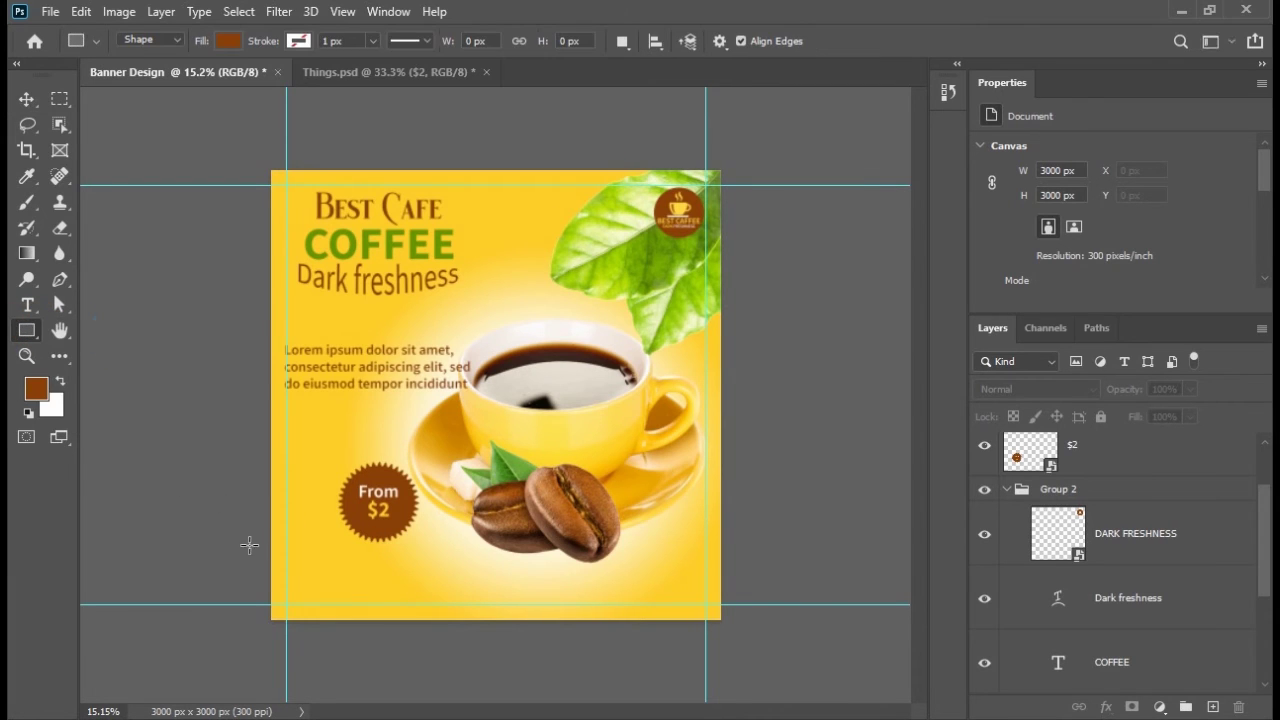
pyautogui.moveTo(219, 543); pyautogui.dragTo(790, 634)
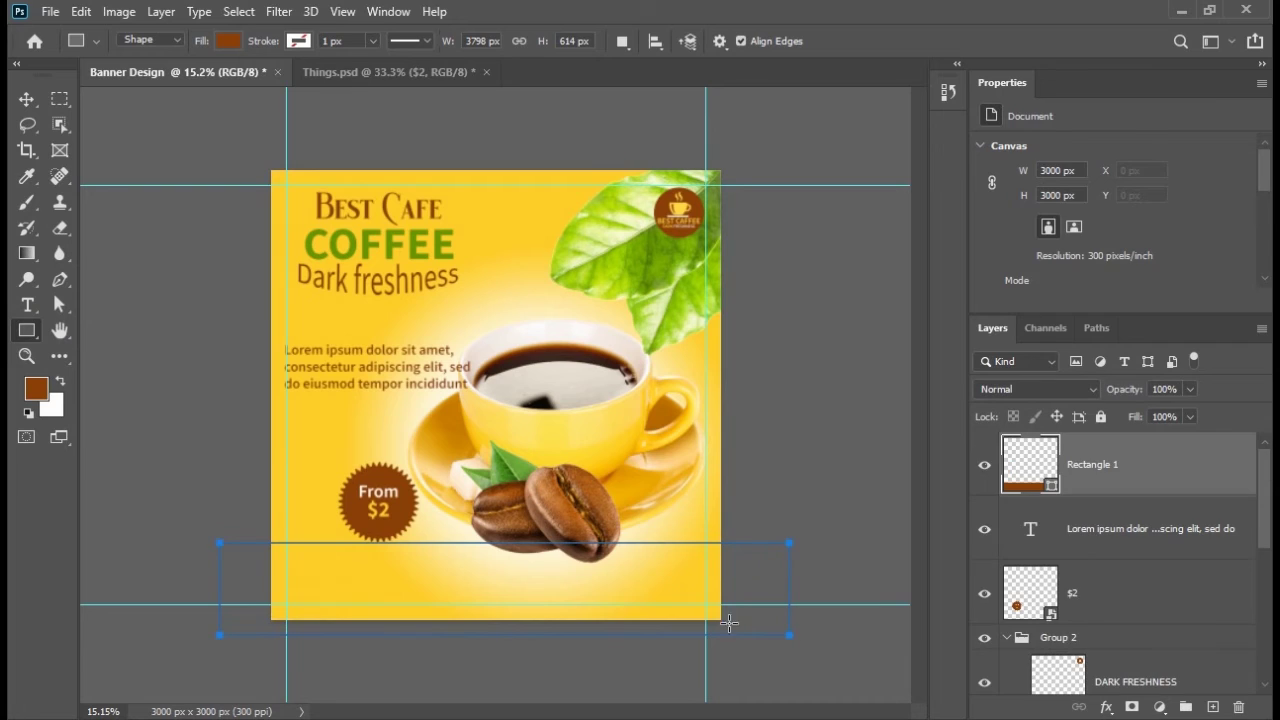
pyautogui.click(27, 99)
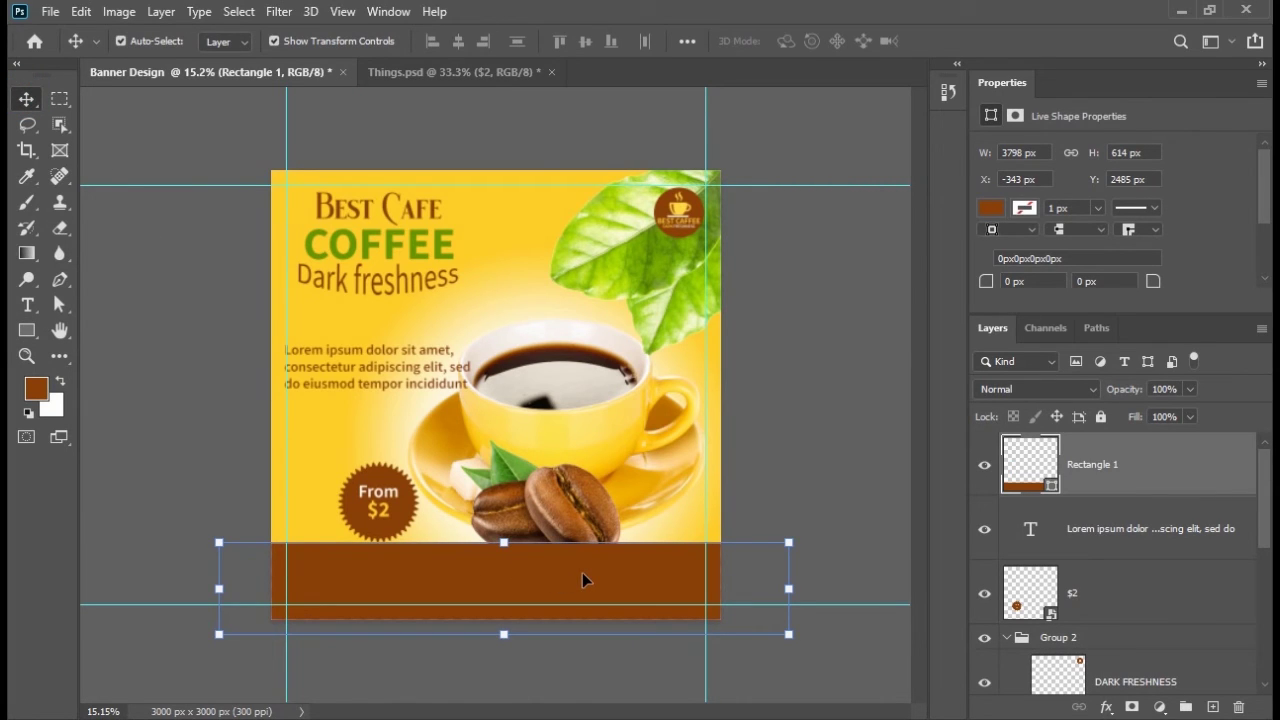
# Move the brown rectangle down the layer stack to directly above Layer 0, beneath Group 1 with the cup and beans
pyautogui.hotkey('ctrl', '[')
pyautogui.hotkey('ctrl', '[')
pyautogui.hotkey('ctrl', '[')
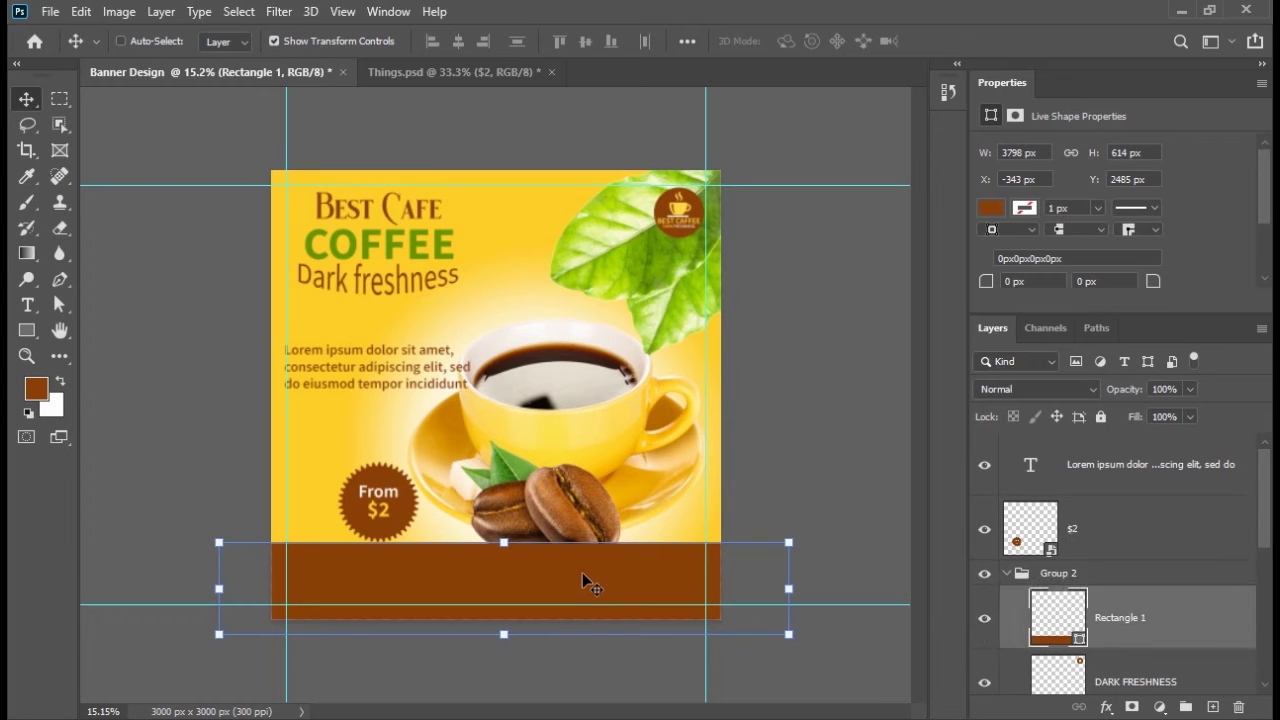
pyautogui.hotkey('ctrl', '[')
pyautogui.hotkey('ctrl', '[')
pyautogui.hotkey('ctrl', '[')
pyautogui.hotkey('ctrl', '[')
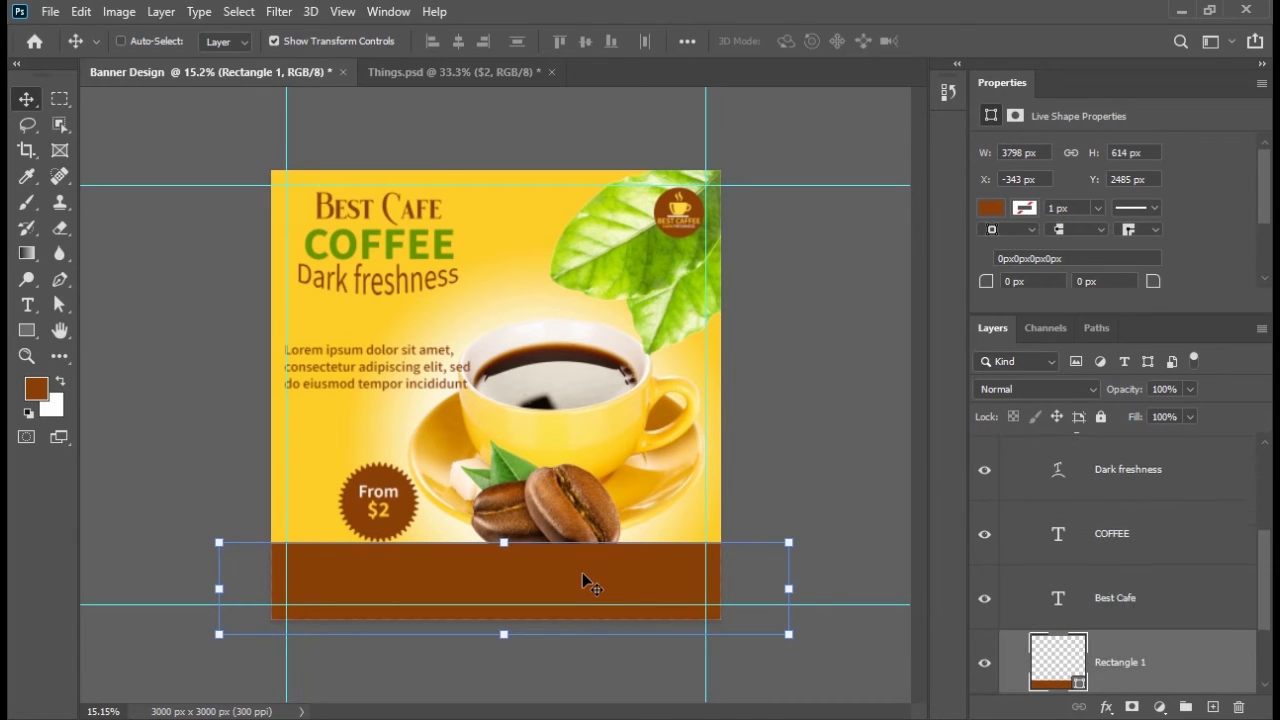
pyautogui.hotkey('ctrl', '[')
pyautogui.hotkey('ctrl', '[')
pyautogui.hotkey('ctrl', '[')
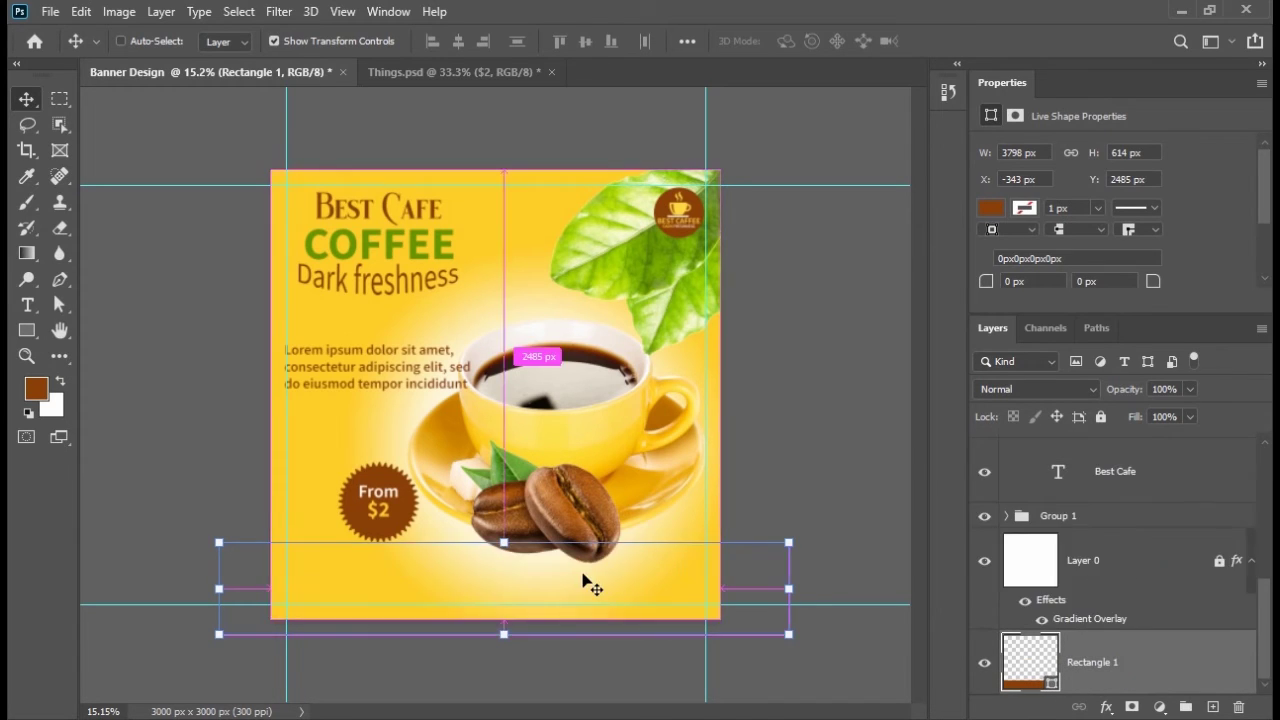
pyautogui.hotkey('ctrl', ']')
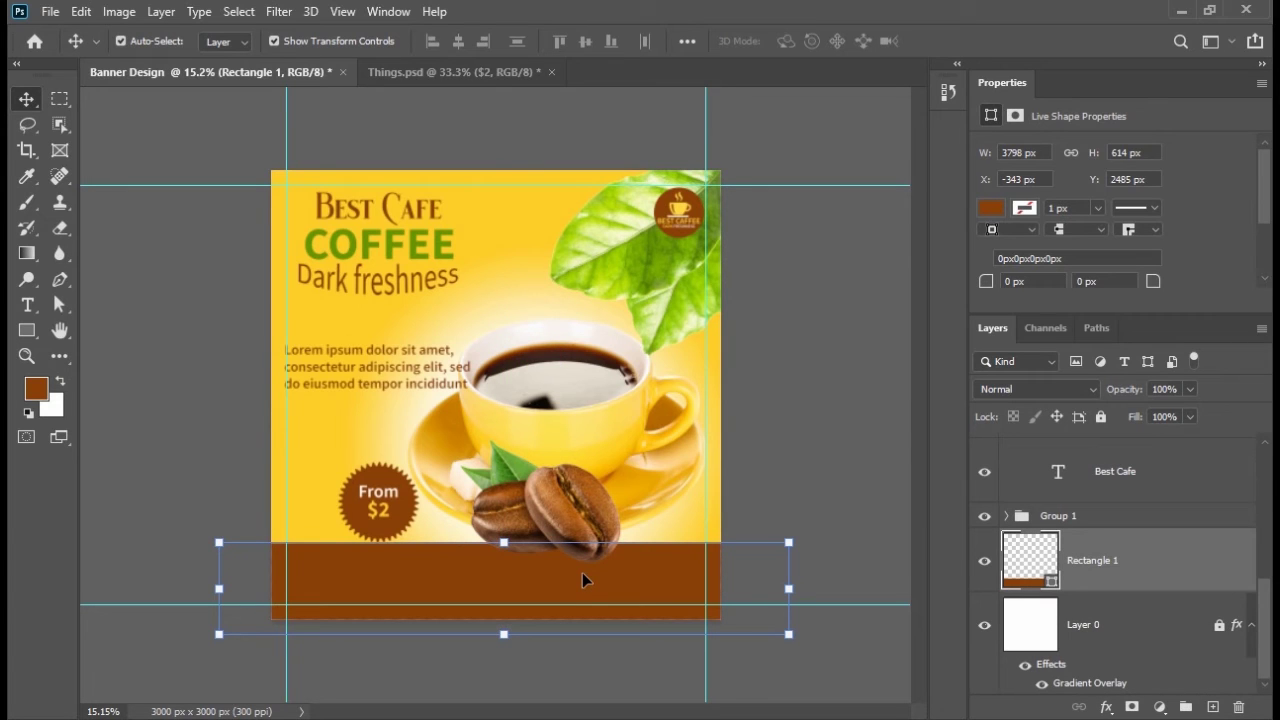
pyautogui.click(835, 446)
pyautogui.scroll(3, 492, 572)
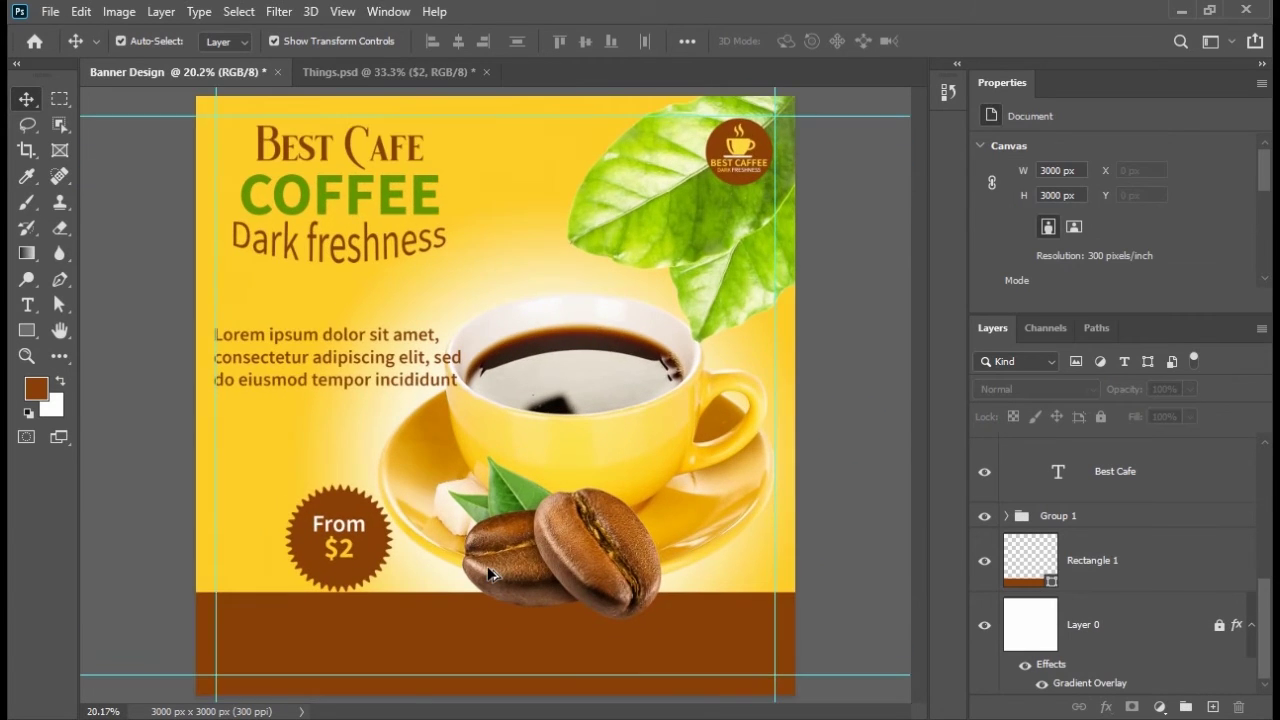
pyautogui.scroll(-2, 482, 554)
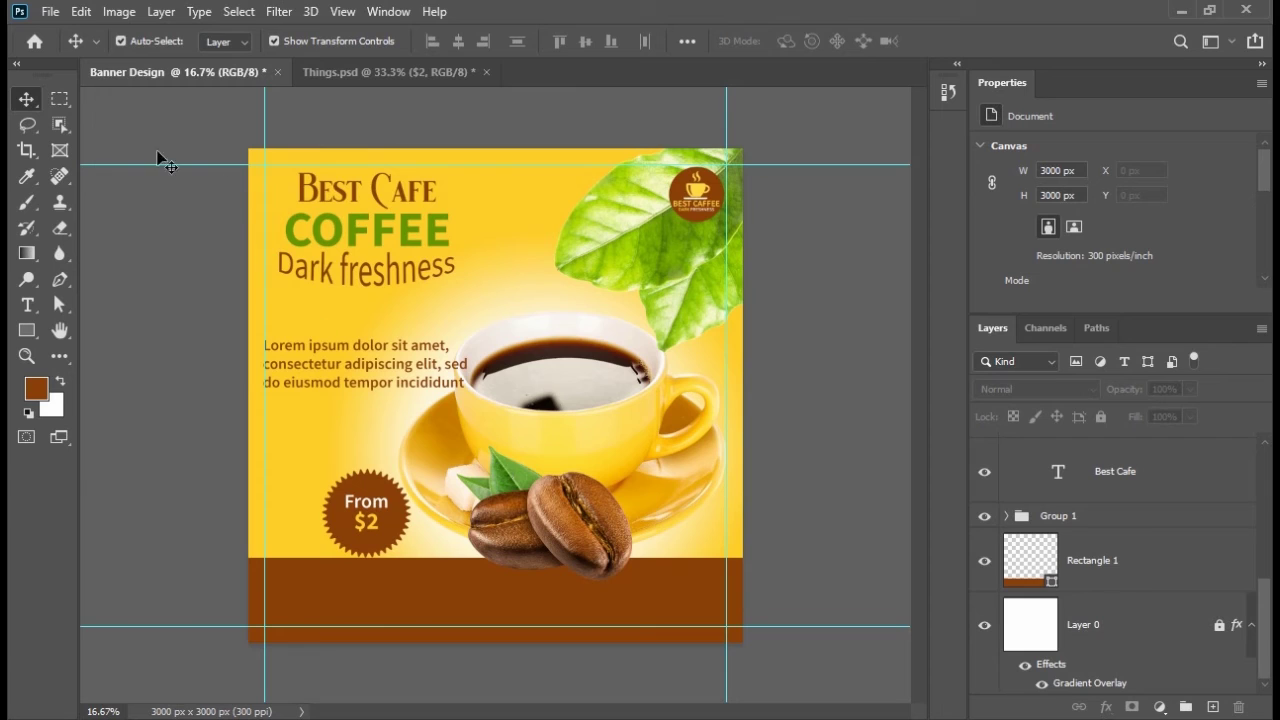
# Move the From $2 badge up and slightly left, to just beneath the Lorem ipsum paragraph
pyautogui.click(139, 119)
pyautogui.click(390, 600)
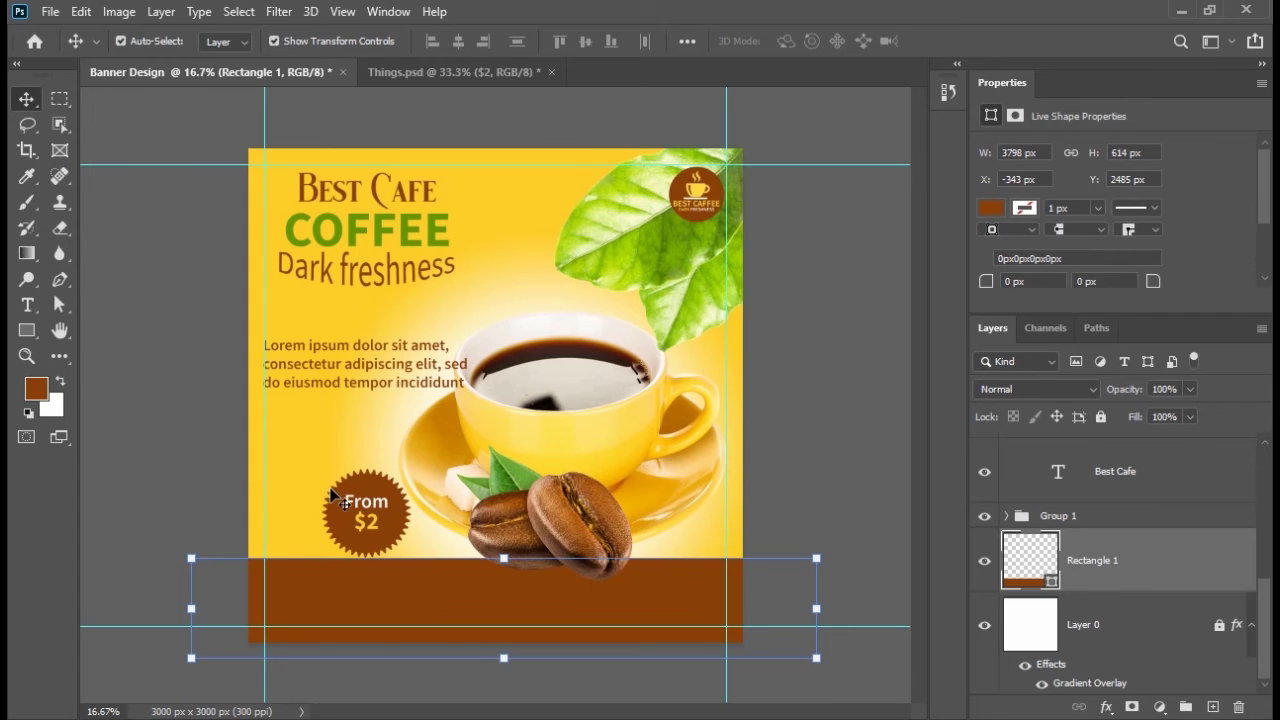
pyautogui.moveTo(355, 500); pyautogui.dragTo(337, 452)
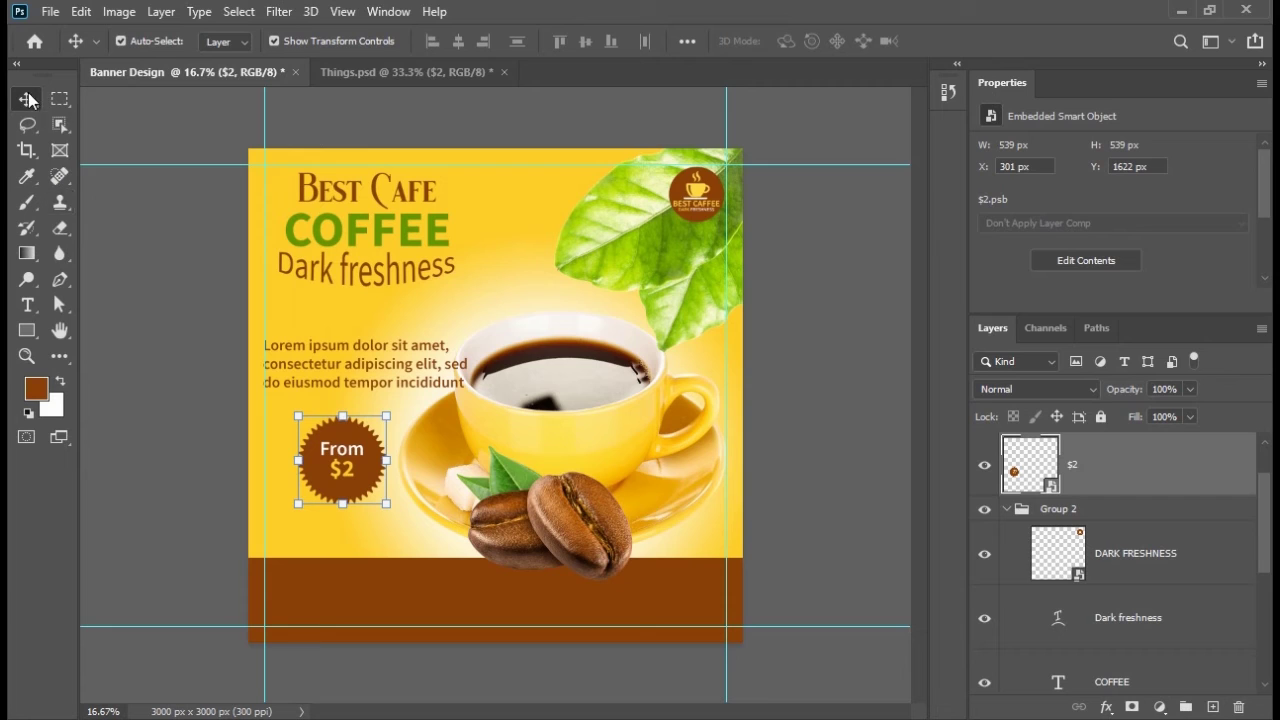
pyautogui.click(142, 241)
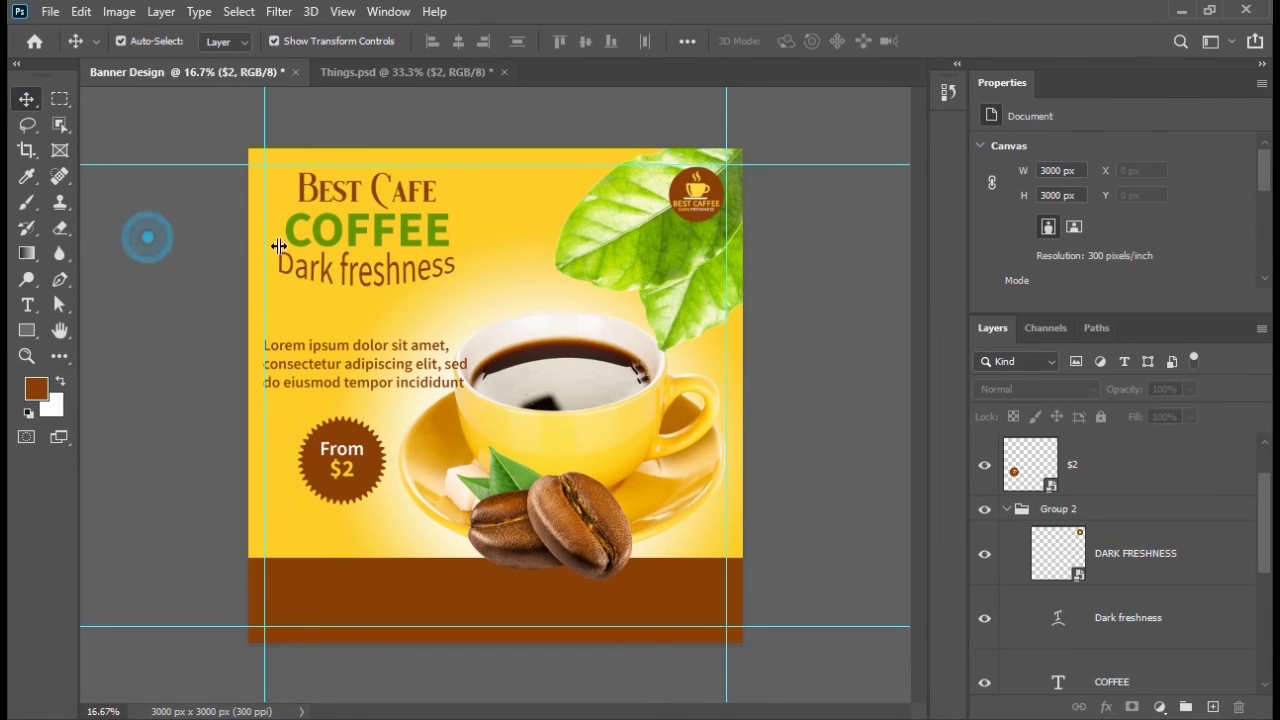
# Duplicate the green COFFEE text layer and place the copy beneath the From $2 badge
pyautogui.click(340, 235)
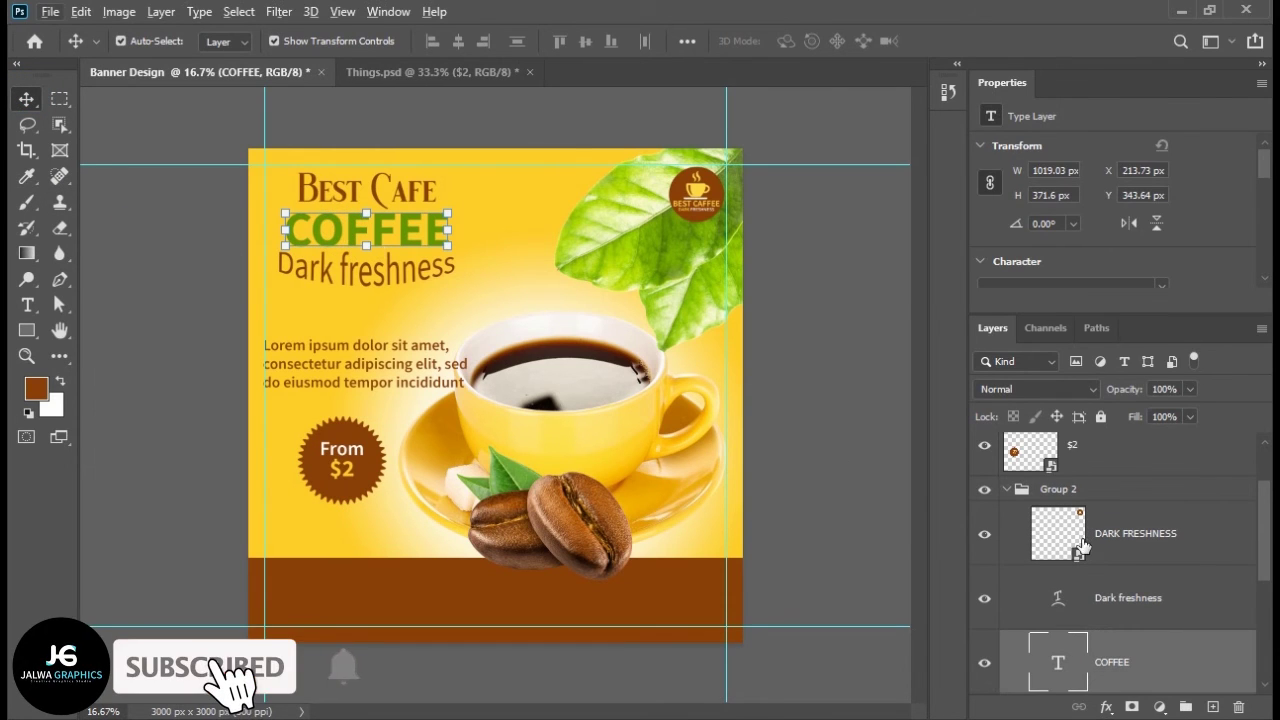
pyautogui.rightClick(1058, 660)
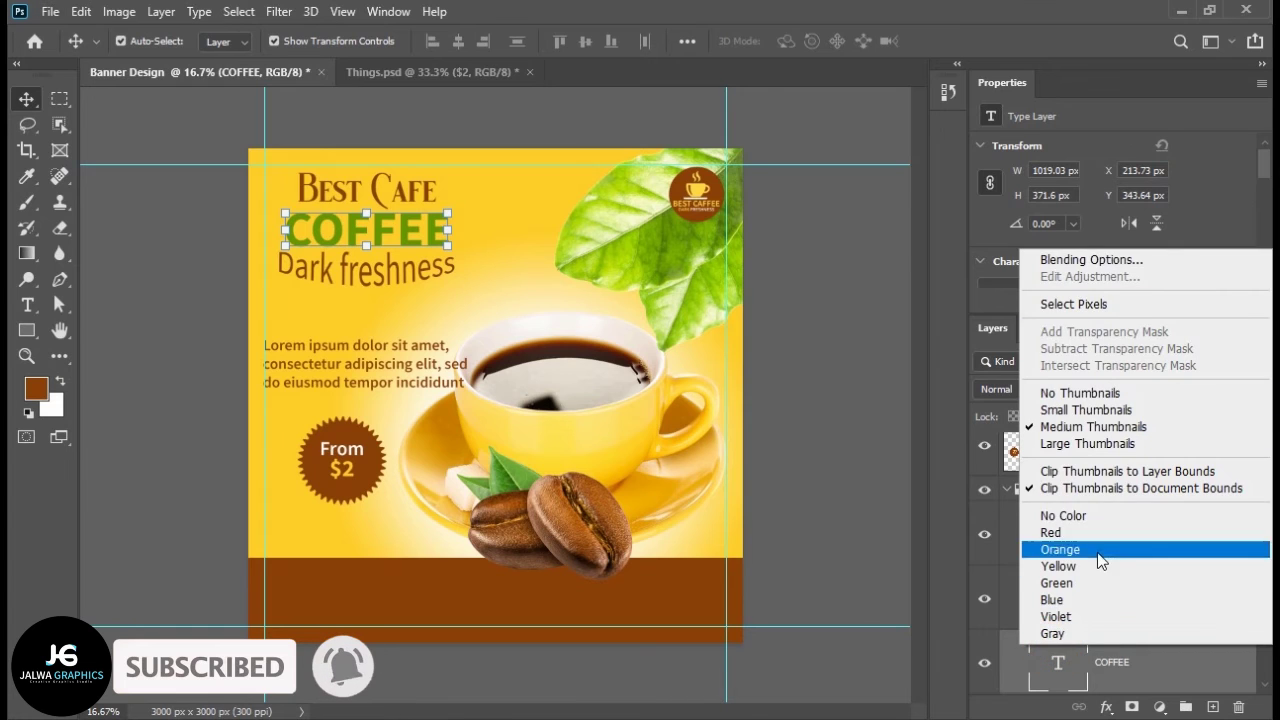
pyautogui.rightClick(1150, 660)
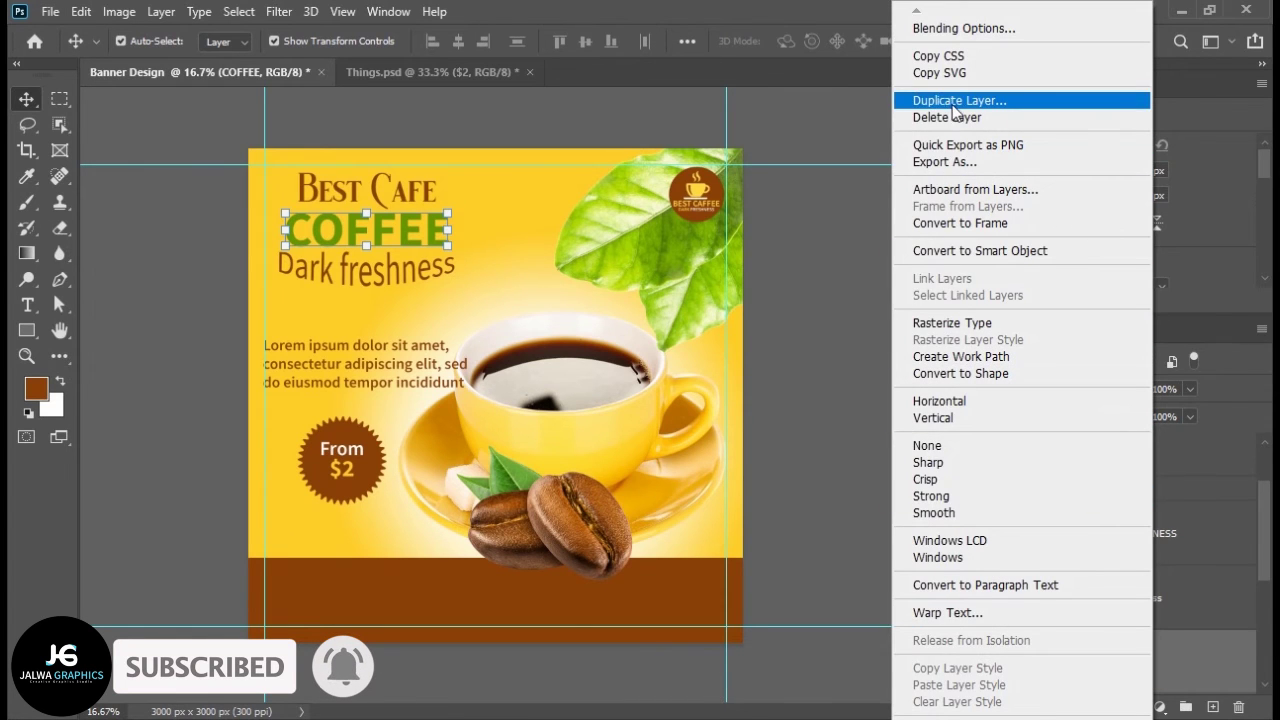
pyautogui.click(953, 101)
pyautogui.click(803, 189)
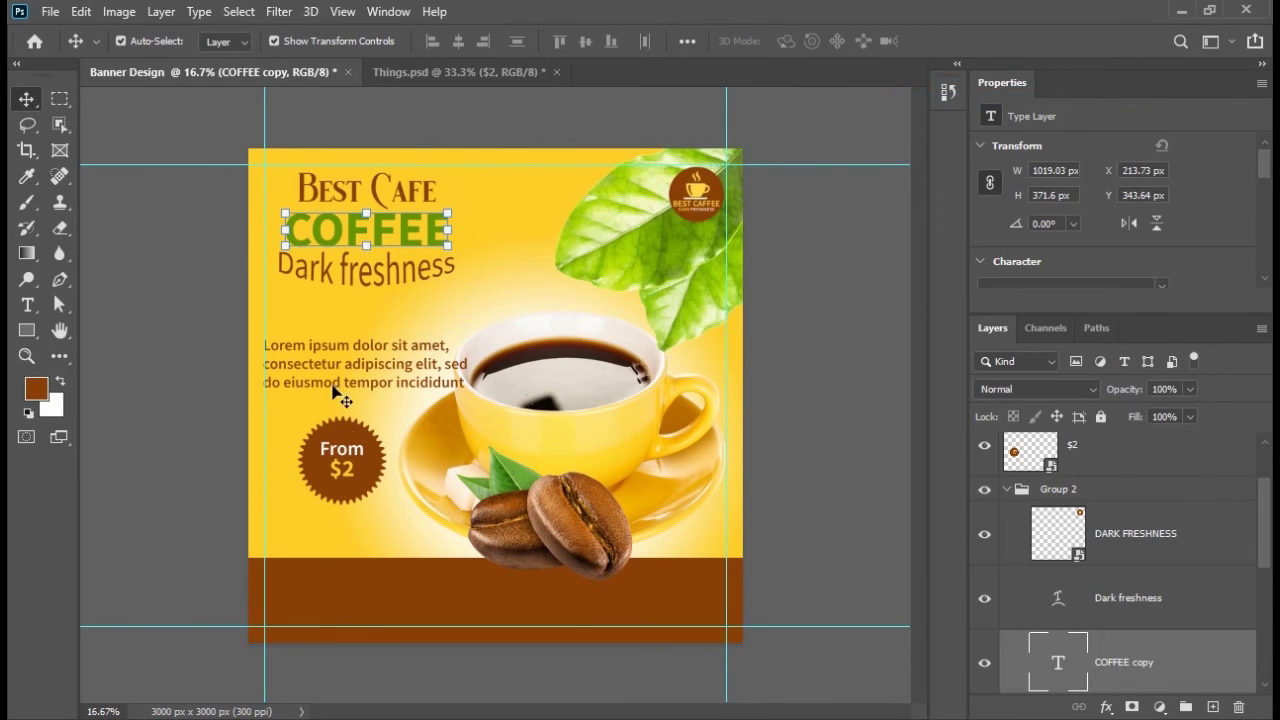
pyautogui.moveTo(339, 238); pyautogui.dragTo(336, 538)
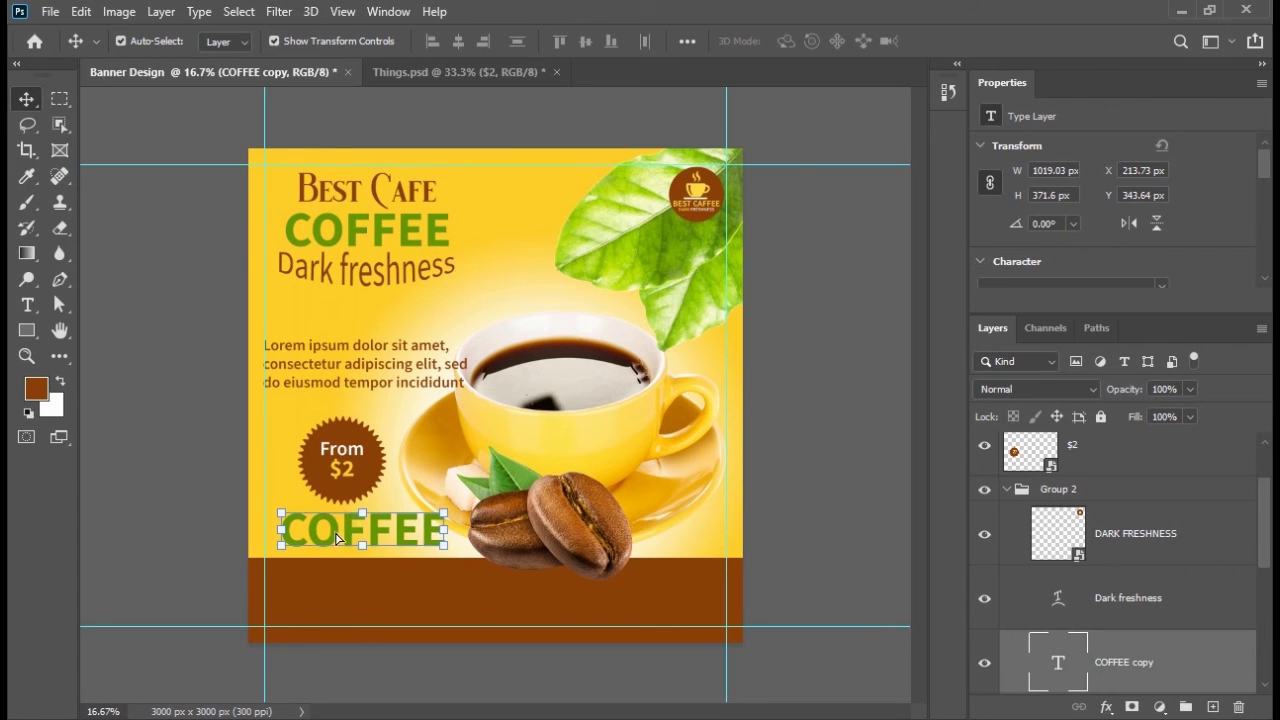
# Replace the text of the COFFEE copy with "Order Now >>"
pyautogui.doubleClick(338, 537)
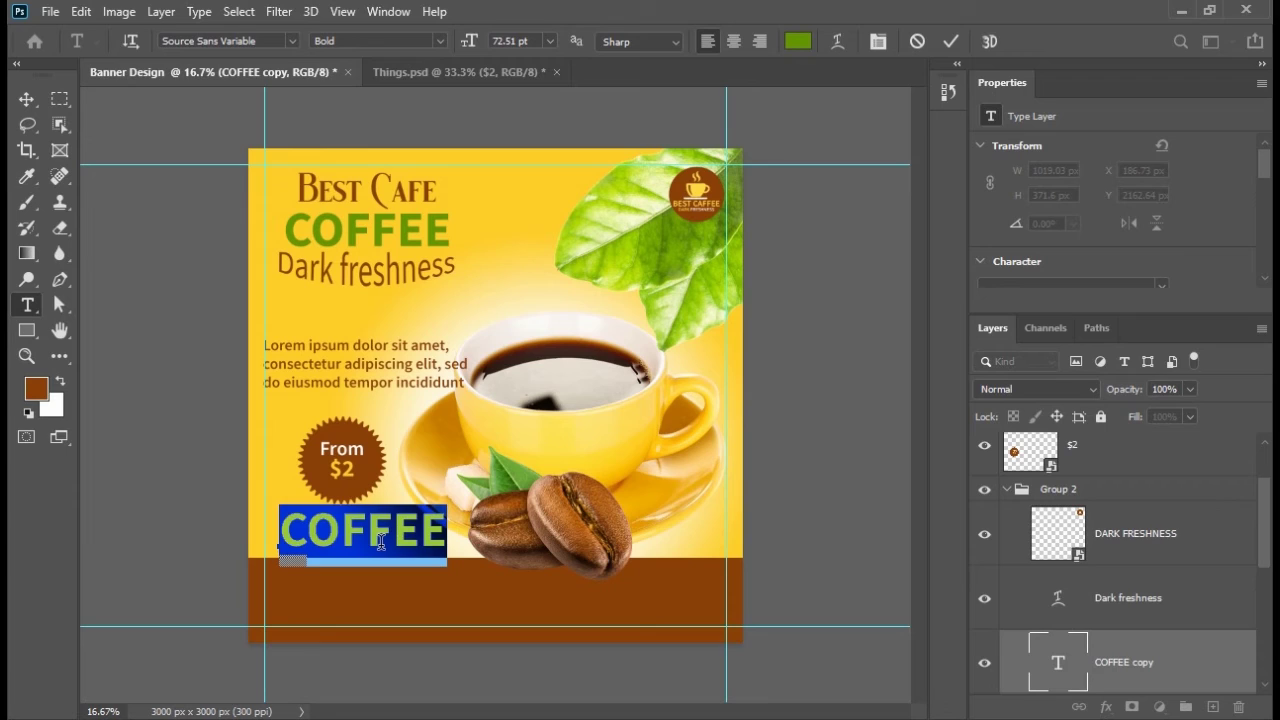
pyautogui.write('Order ')
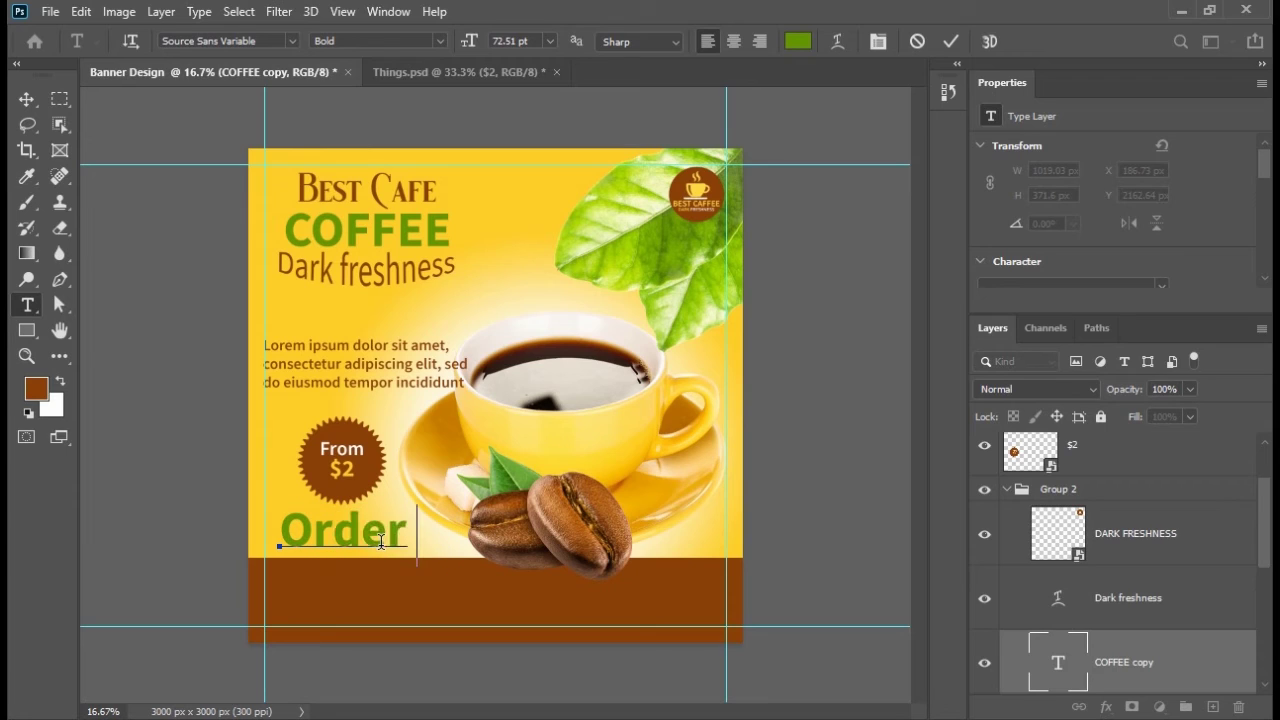
pyautogui.write('Now')
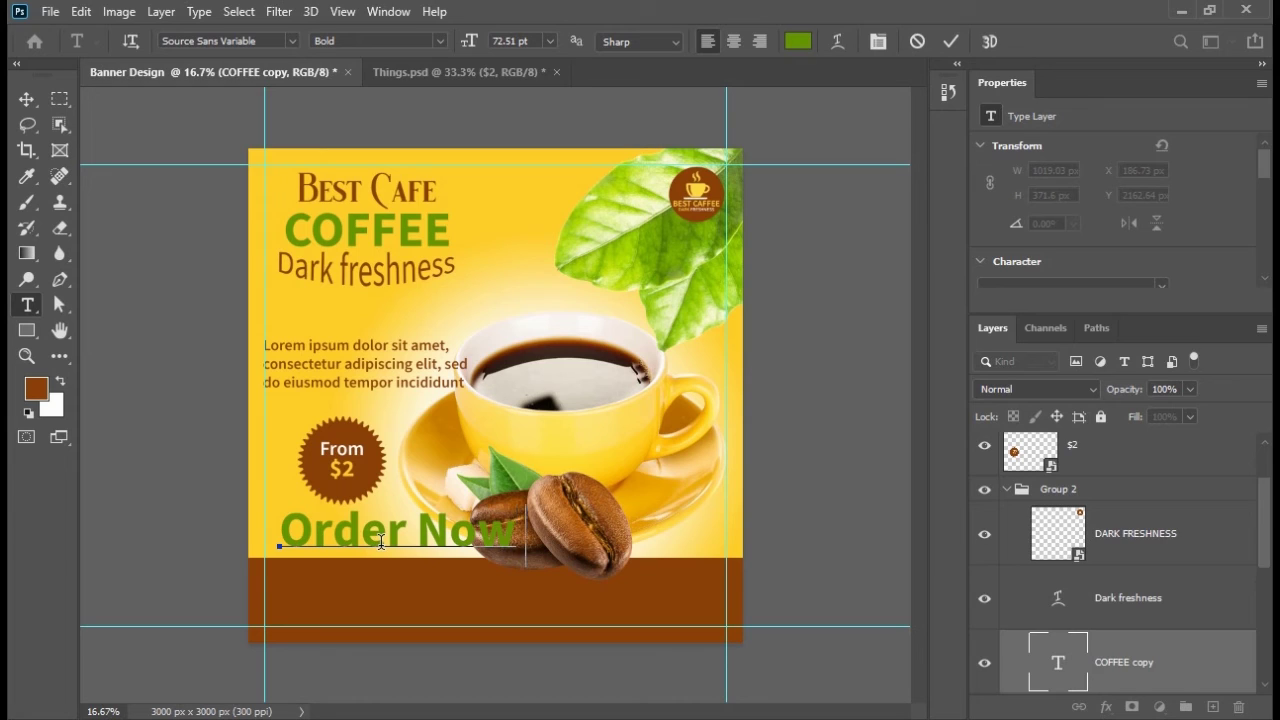
pyautogui.write(' >>')
pyautogui.click(26, 99)
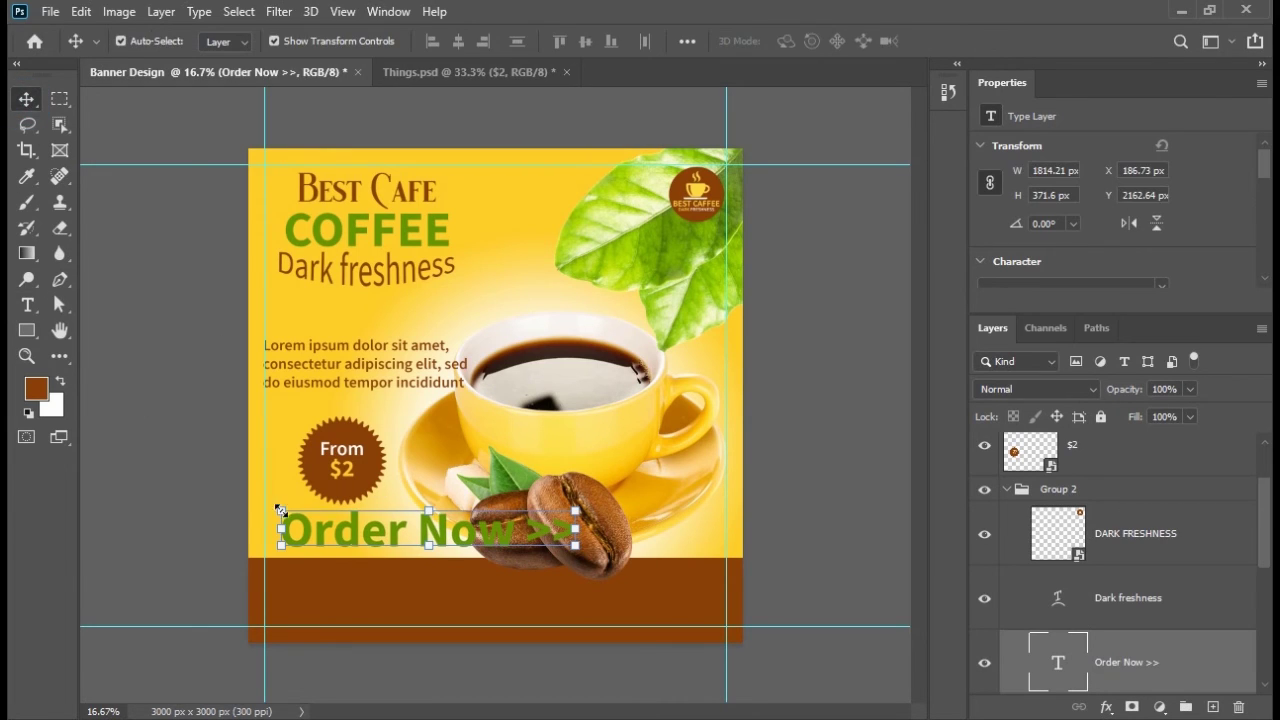
# Scale the "Order Now >>" text down to about 47% and keep it directly under the From $2 badge
pyautogui.hotkey('ctrl', 't')
pyautogui.moveTo(306, 512)
pyautogui.mouseDown()
pyautogui.moveTo(438, 547)
pyautogui.moveTo(327, 524)
pyautogui.mouseUp()
pyautogui.moveTo(459, 540); pyautogui.dragTo(420, 533)
pyautogui.doubleClick(392, 518)
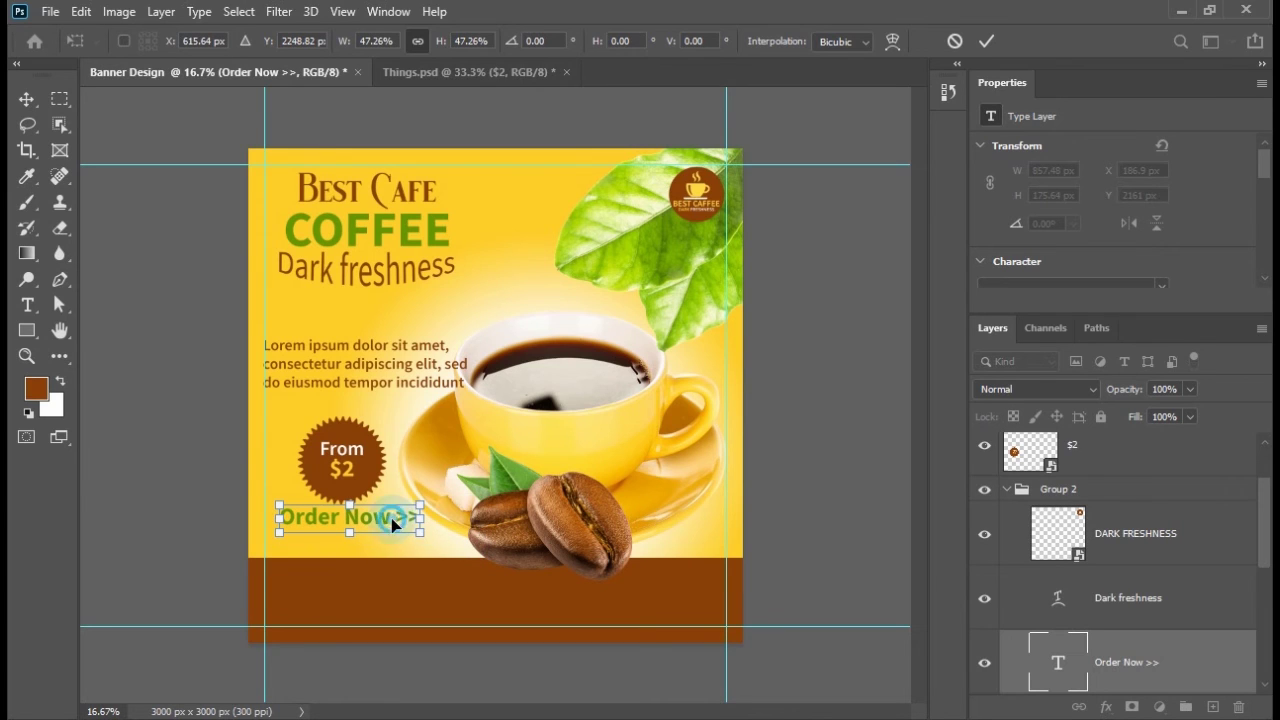
# Delete the ">>" characters so that the text reads "Order Now"
pyautogui.doubleClick(378, 515)
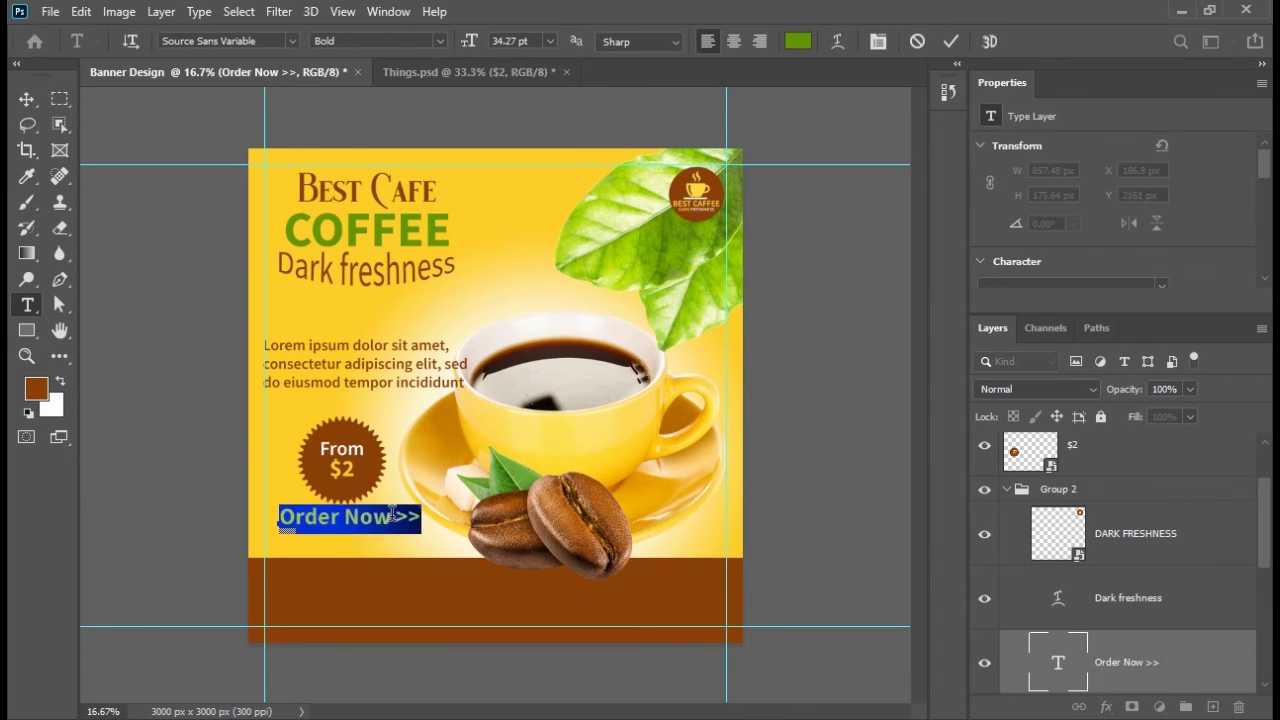
pyautogui.moveTo(396, 516); pyautogui.dragTo(432, 513)
pyautogui.click(406, 516)
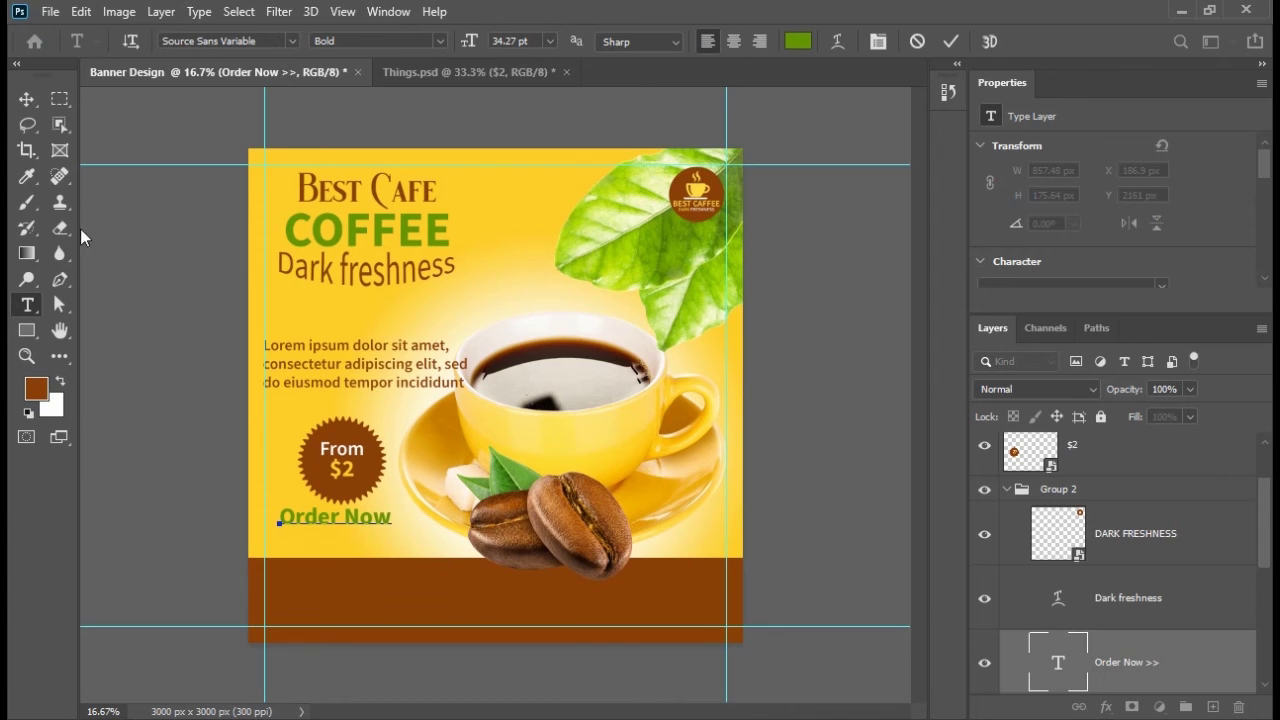
pyautogui.click(26, 98)
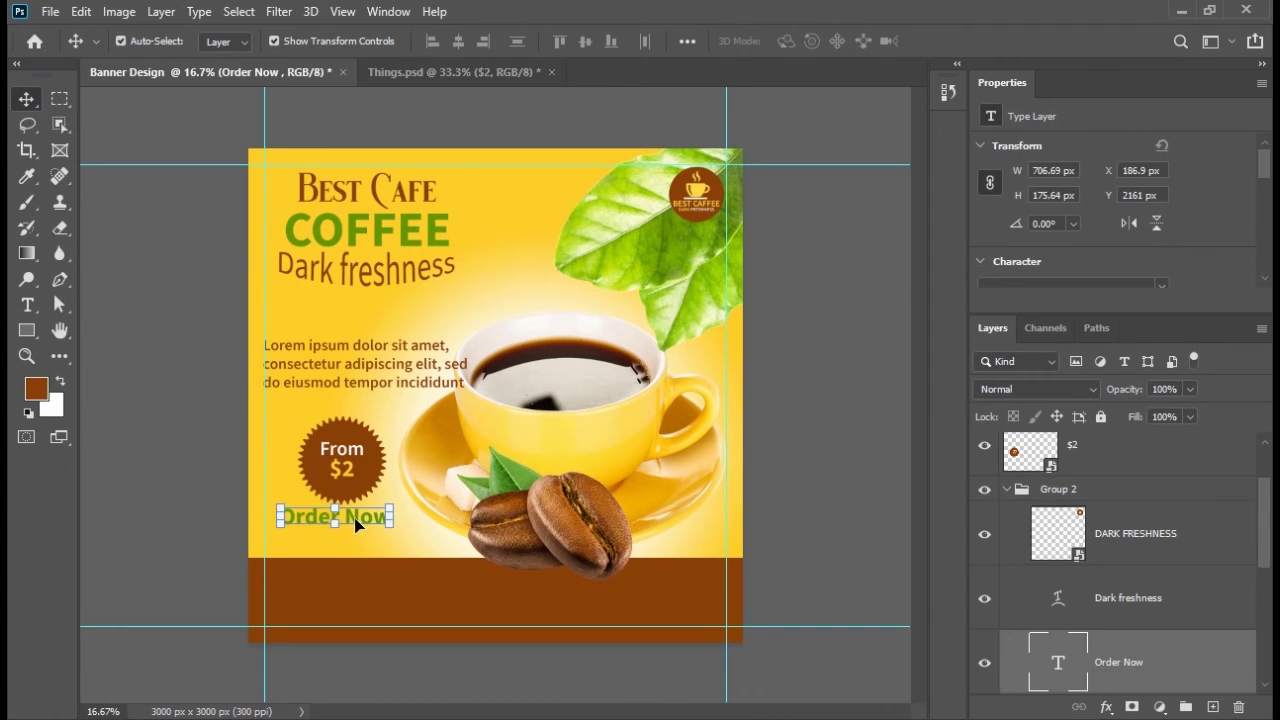
# Align the Order Now text and the From $2 badge on their horizontal centers, and shift the text slightly down
pyautogui.moveTo(357, 524); pyautogui.dragTo(360, 522)
pyautogui.keyDown('shift'); pyautogui.click(345, 452); pyautogui.keyUp('shift')
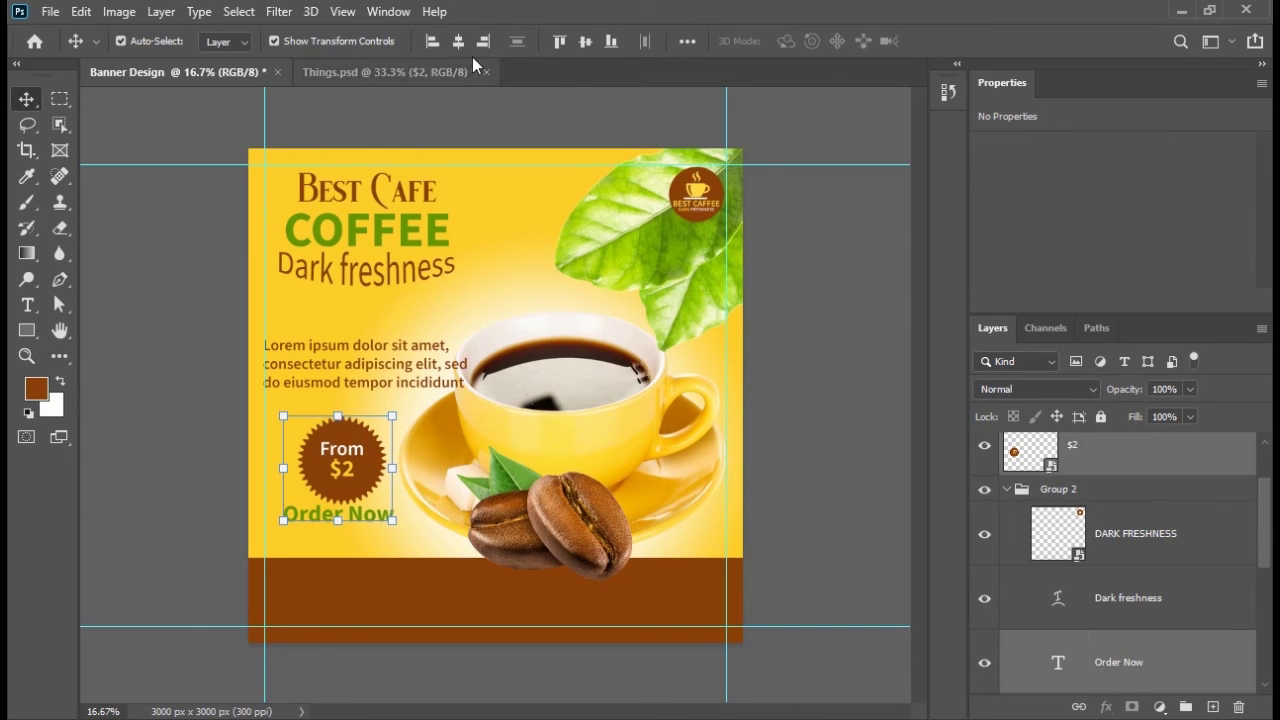
pyautogui.click(176, 408)
pyautogui.moveTo(319, 515); pyautogui.dragTo(316, 521)
pyautogui.click(219, 456)
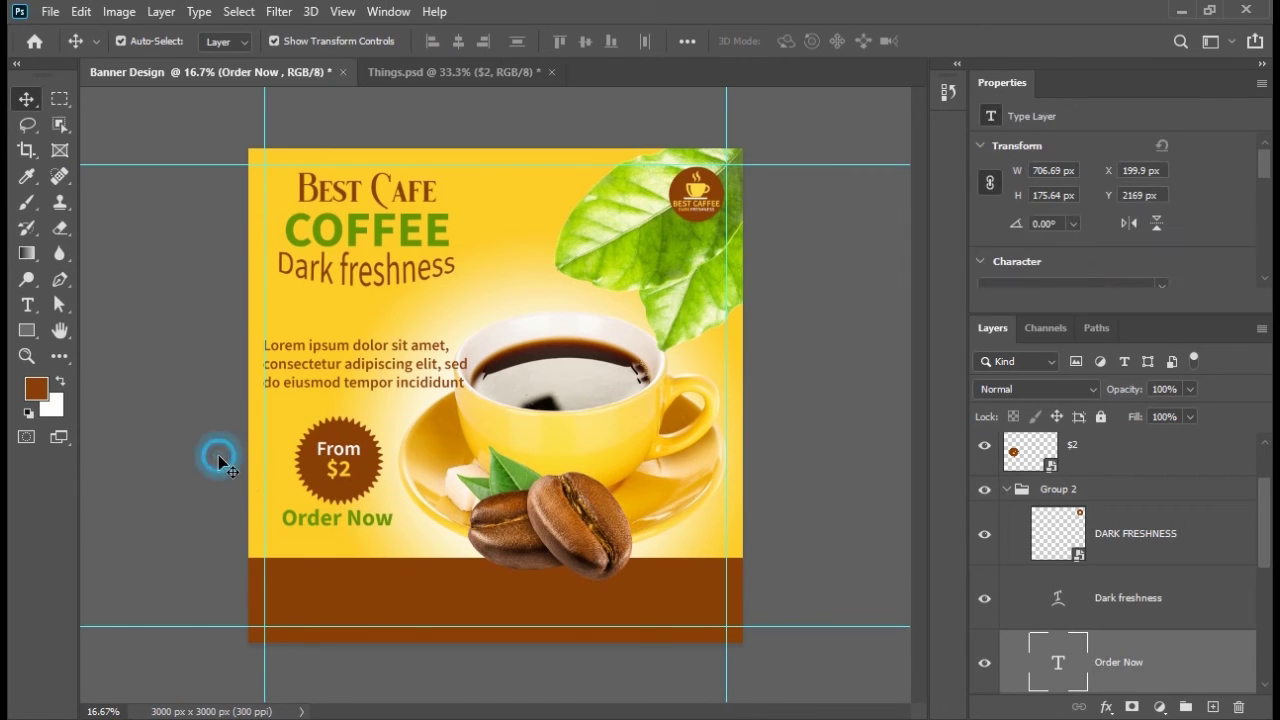
# Duplicate the Order Now text layer and move the copy onto the brown footer bar at the left margin guide
pyautogui.click(315, 522)
pyautogui.scroll(-2, 1052, 614)
pyautogui.rightClick(1055, 525)
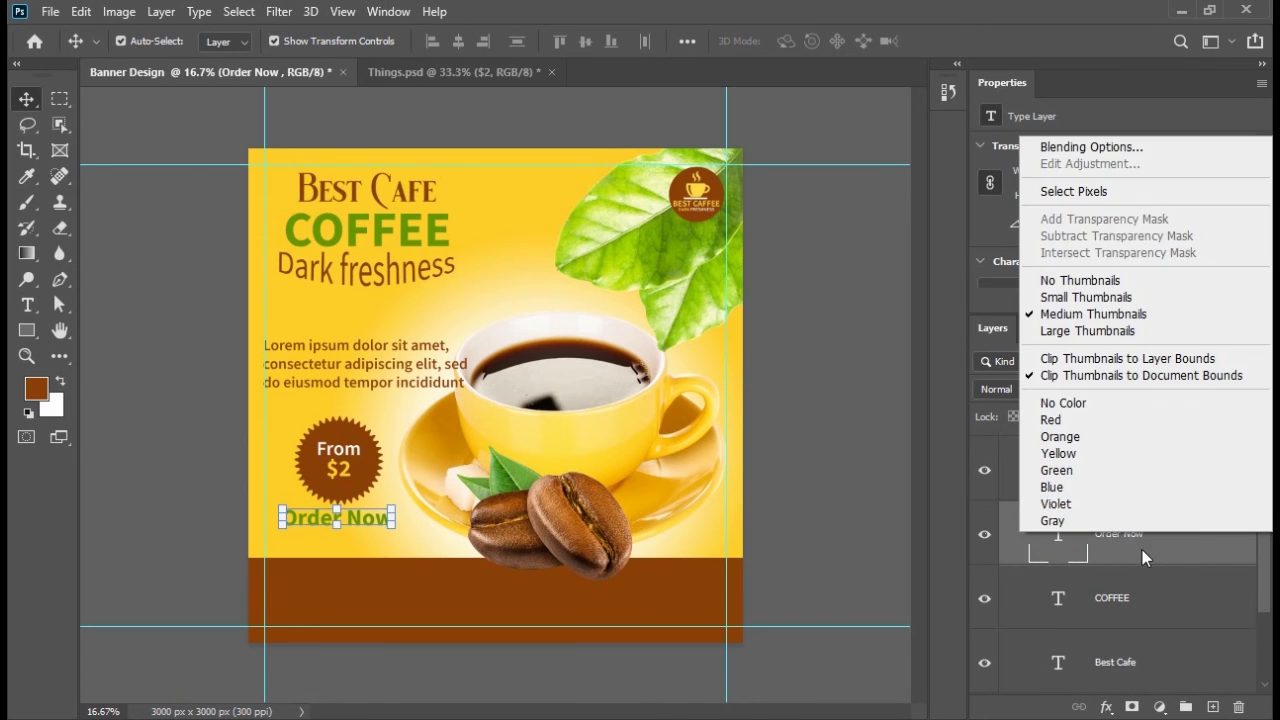
pyautogui.rightClick(1144, 549)
pyautogui.click(948, 100)
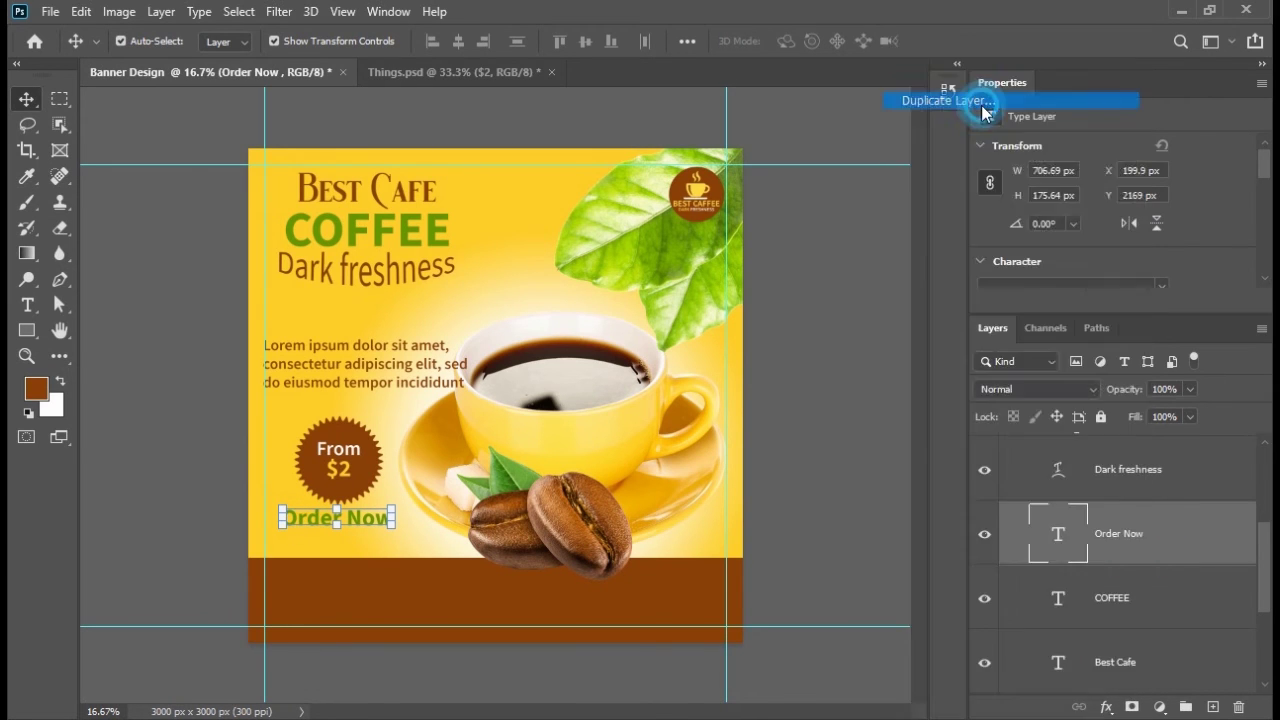
pyautogui.click(801, 188)
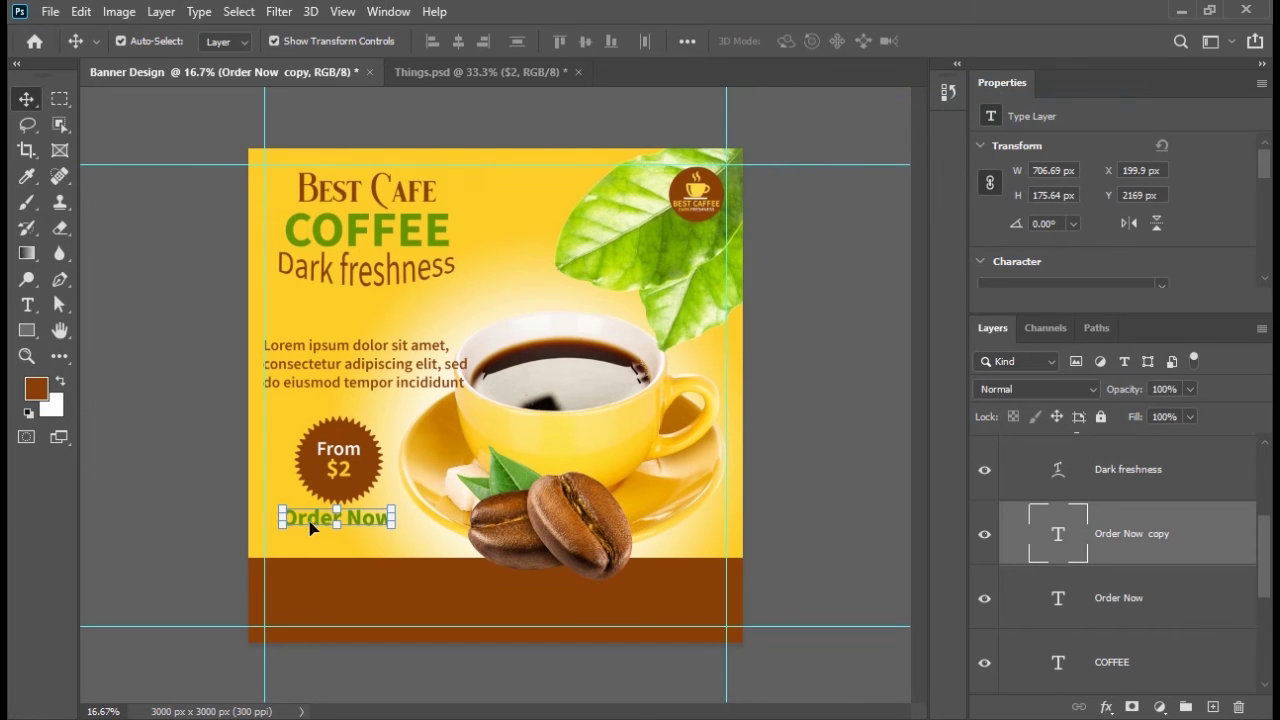
pyautogui.moveTo(312, 526); pyautogui.dragTo(295, 608)
pyautogui.doubleClick(295, 604)
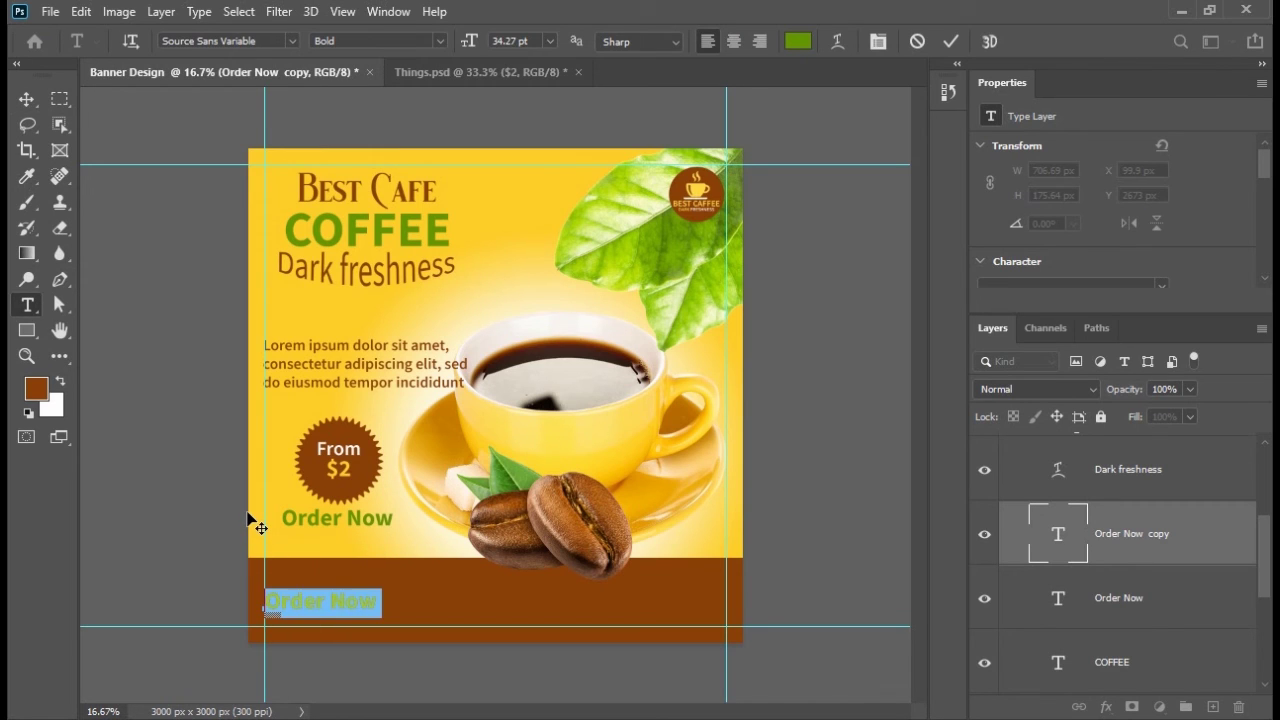
pyautogui.write('www.youurl.com')
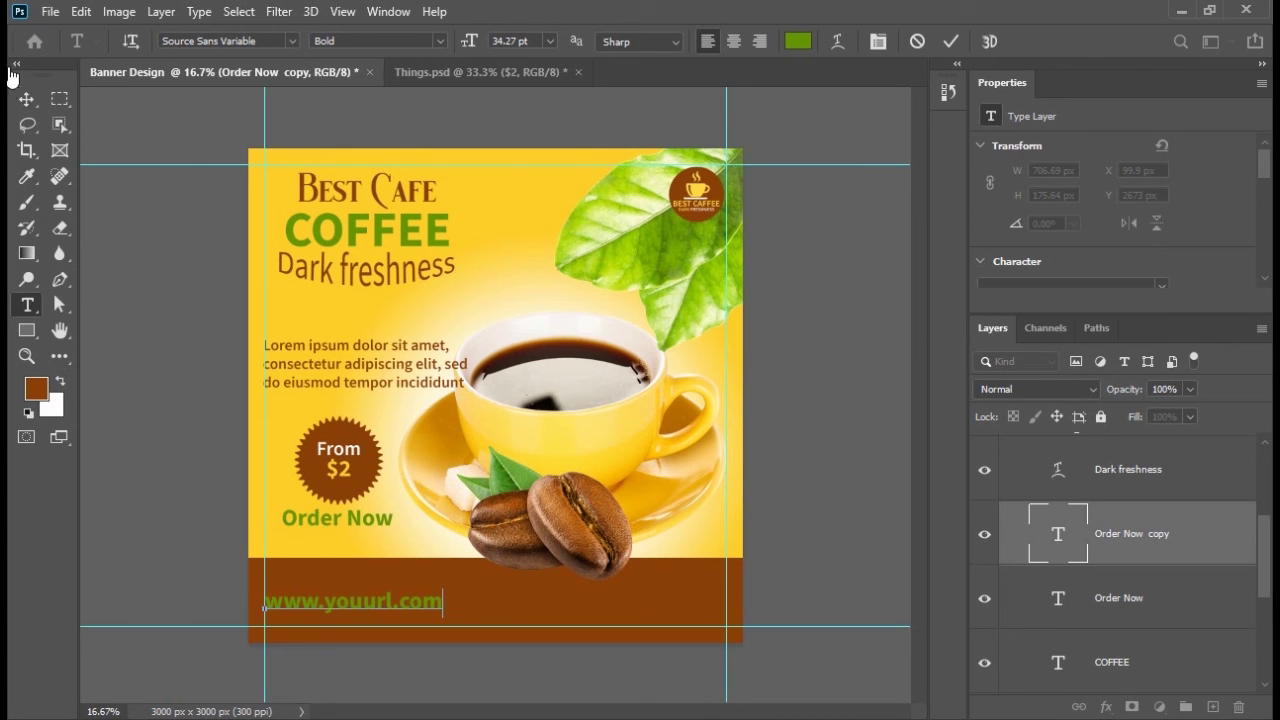
pyautogui.click(26, 99)
pyautogui.click(36, 388)
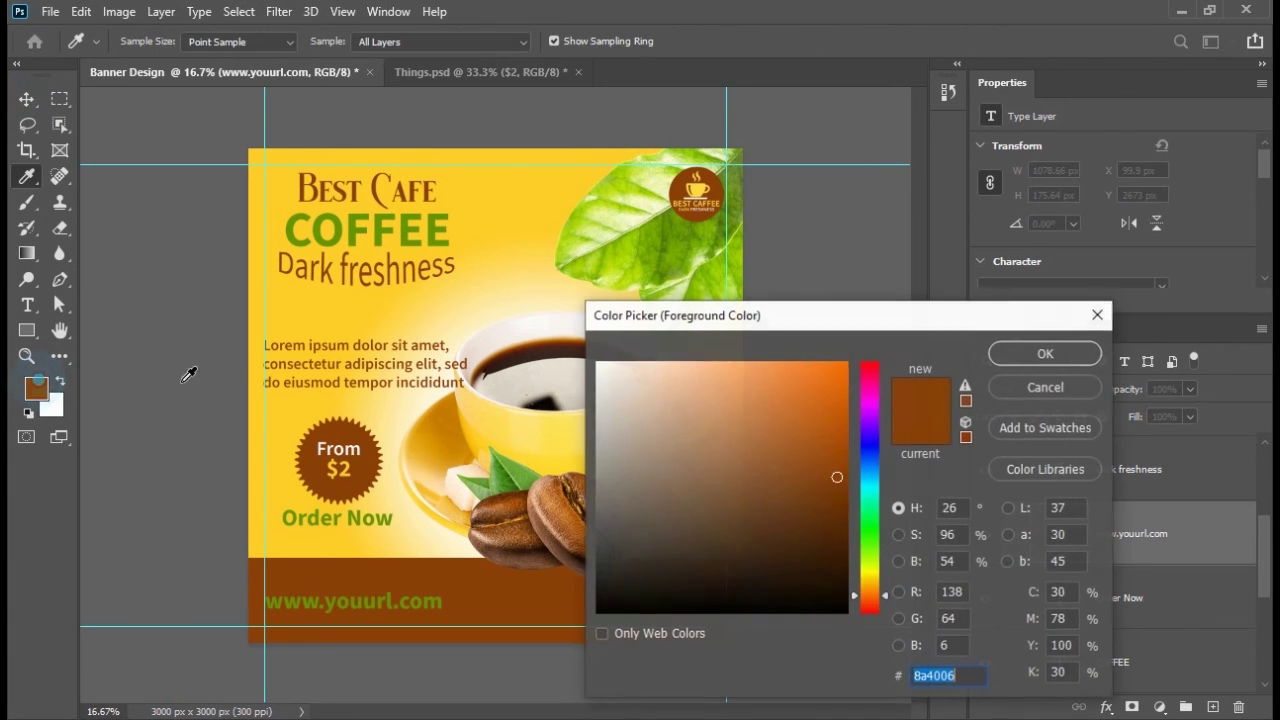
pyautogui.write('ffffff')
pyautogui.click(1010, 354)
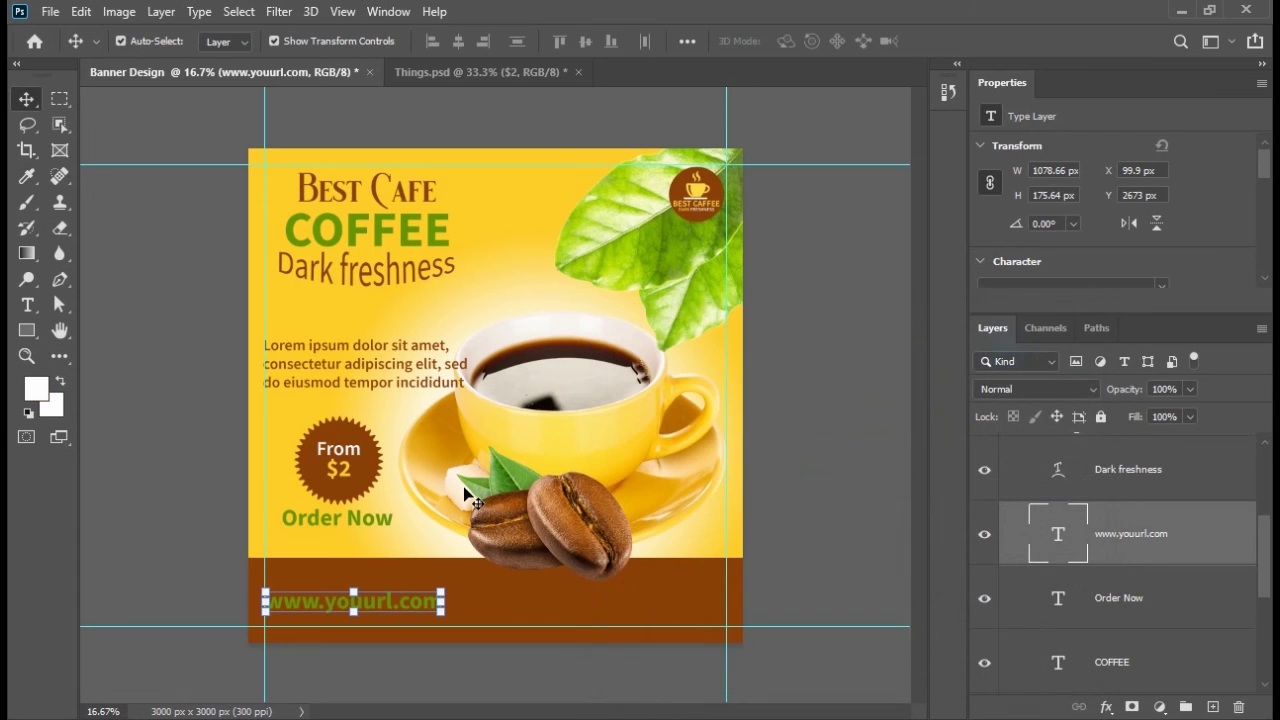
pyautogui.hotkey('alt', 'BackSpace')
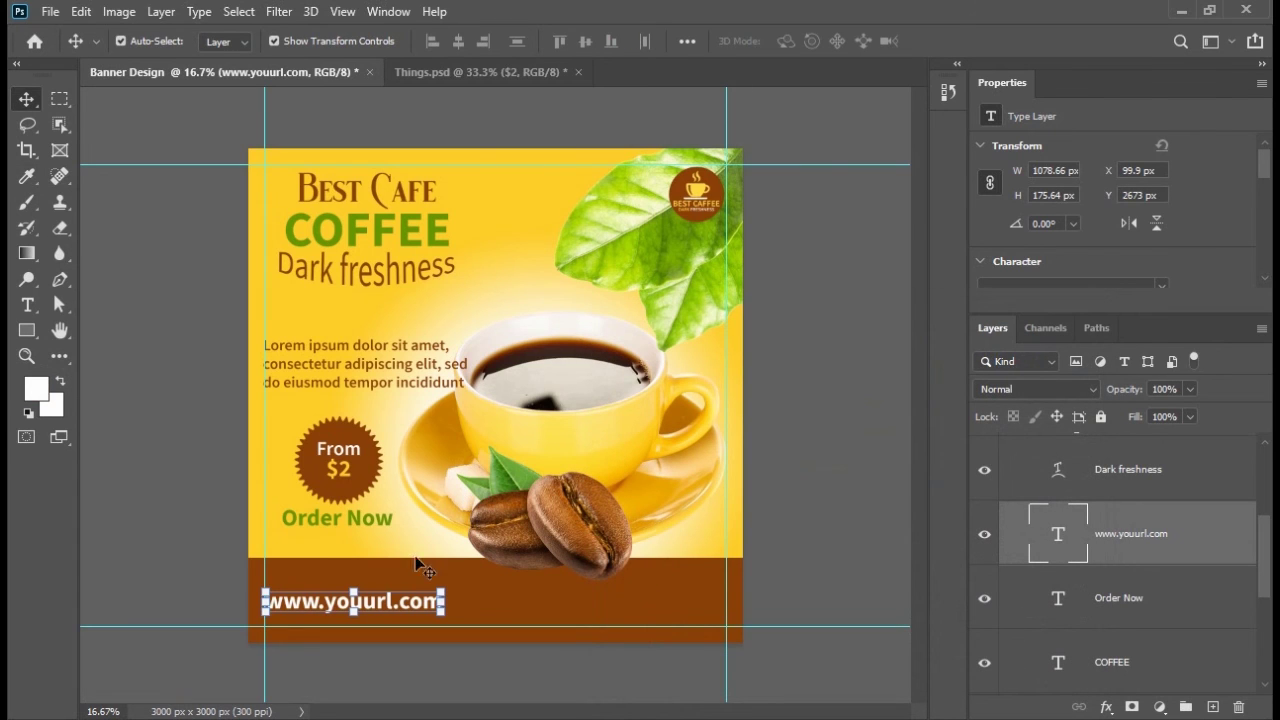
pyautogui.click(129, 531)
pyautogui.click(344, 605)
pyautogui.click(206, 494)
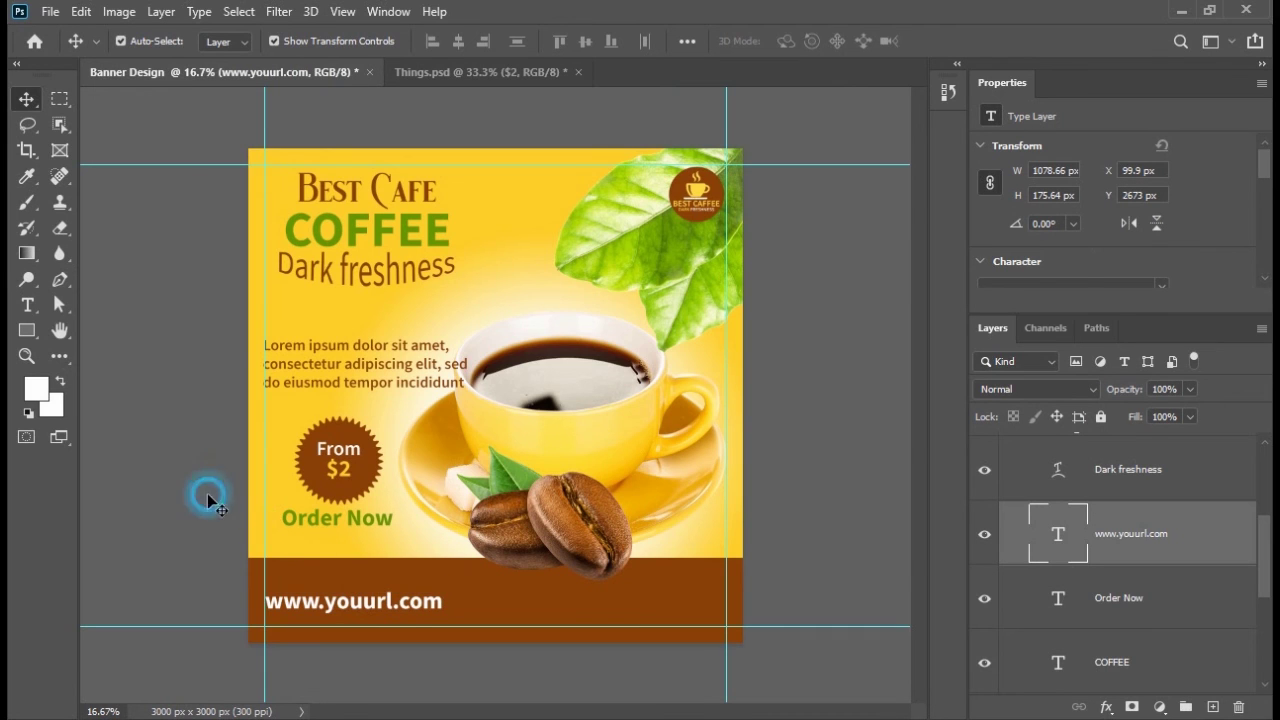
# Bring the Facebook and Twitter icons from Things.psd onto the banner's footer bar and scale them together to about 51%
pyautogui.click(398, 72)
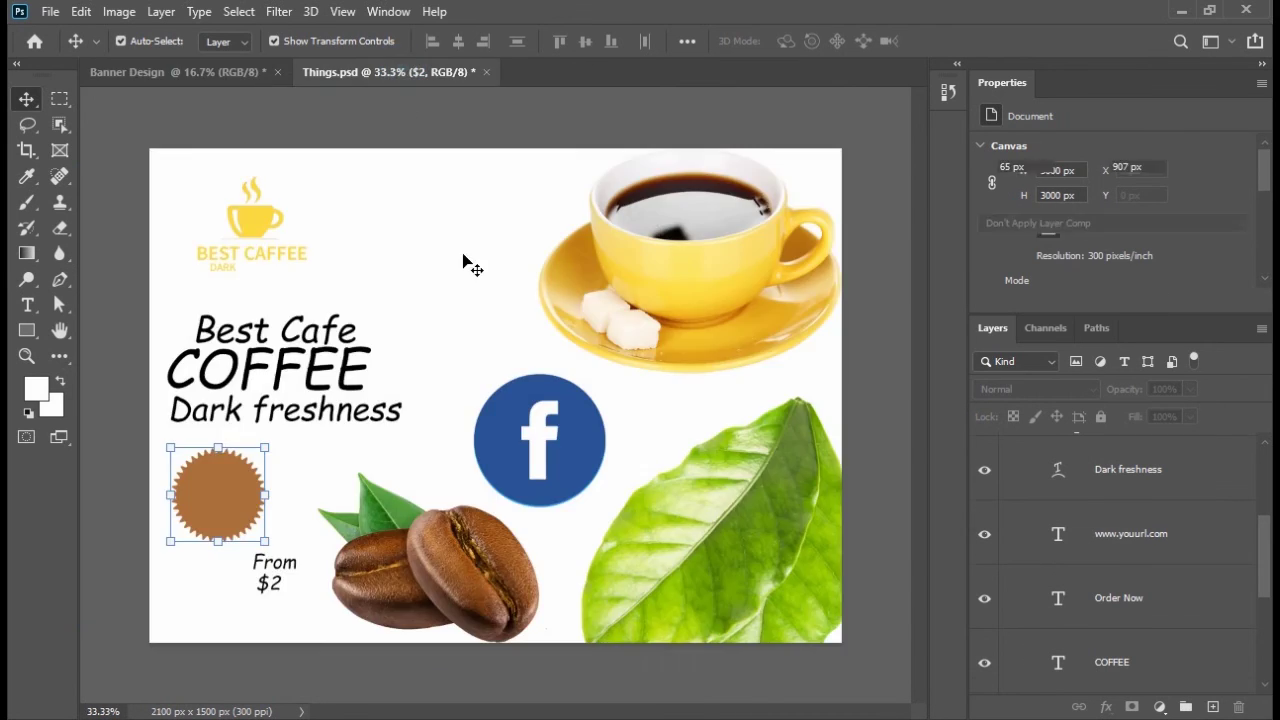
pyautogui.moveTo(493, 374)
pyautogui.mouseDown()
pyautogui.moveTo(265, 60)
pyautogui.moveTo(222, 76)
pyautogui.moveTo(512, 502)
pyautogui.moveTo(533, 587)
pyautogui.moveTo(555, 588)
pyautogui.moveTo(575, 540)
pyautogui.moveTo(537, 581)
pyautogui.moveTo(491, 561)
pyautogui.moveTo(492, 369)
pyautogui.mouseUp()
pyautogui.scroll(4, 459, 635)
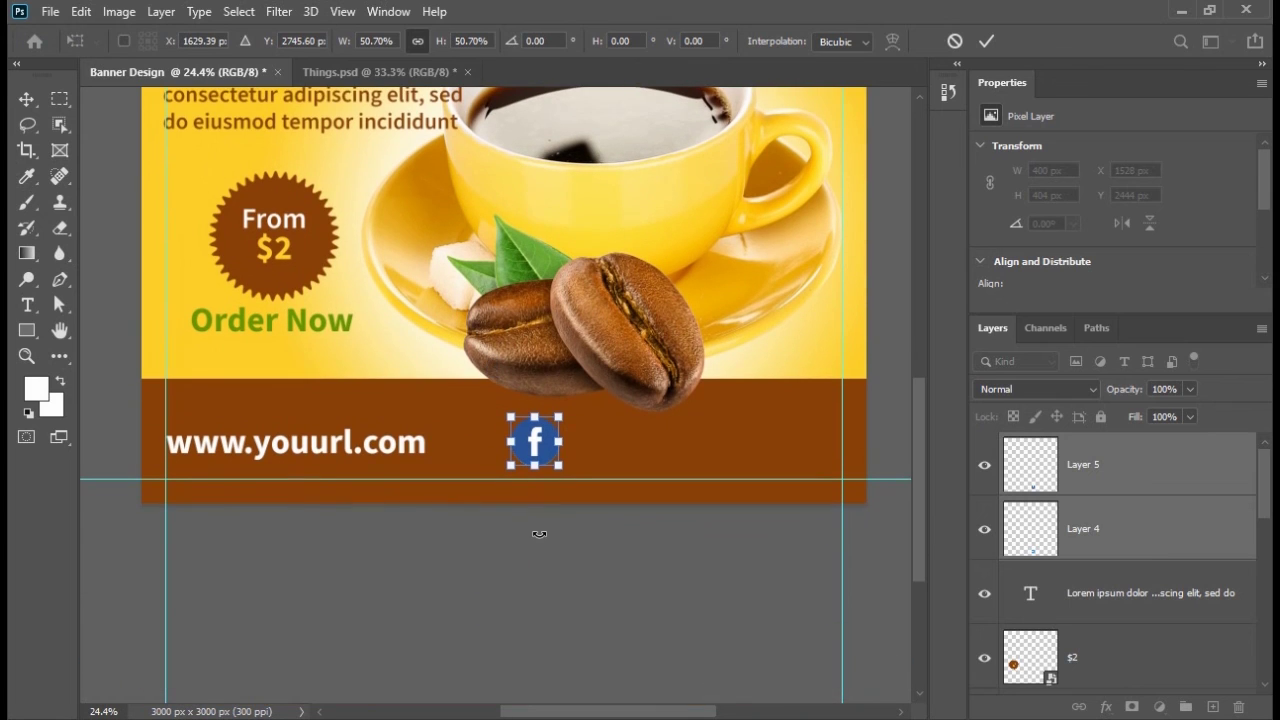
pyautogui.press('Return')
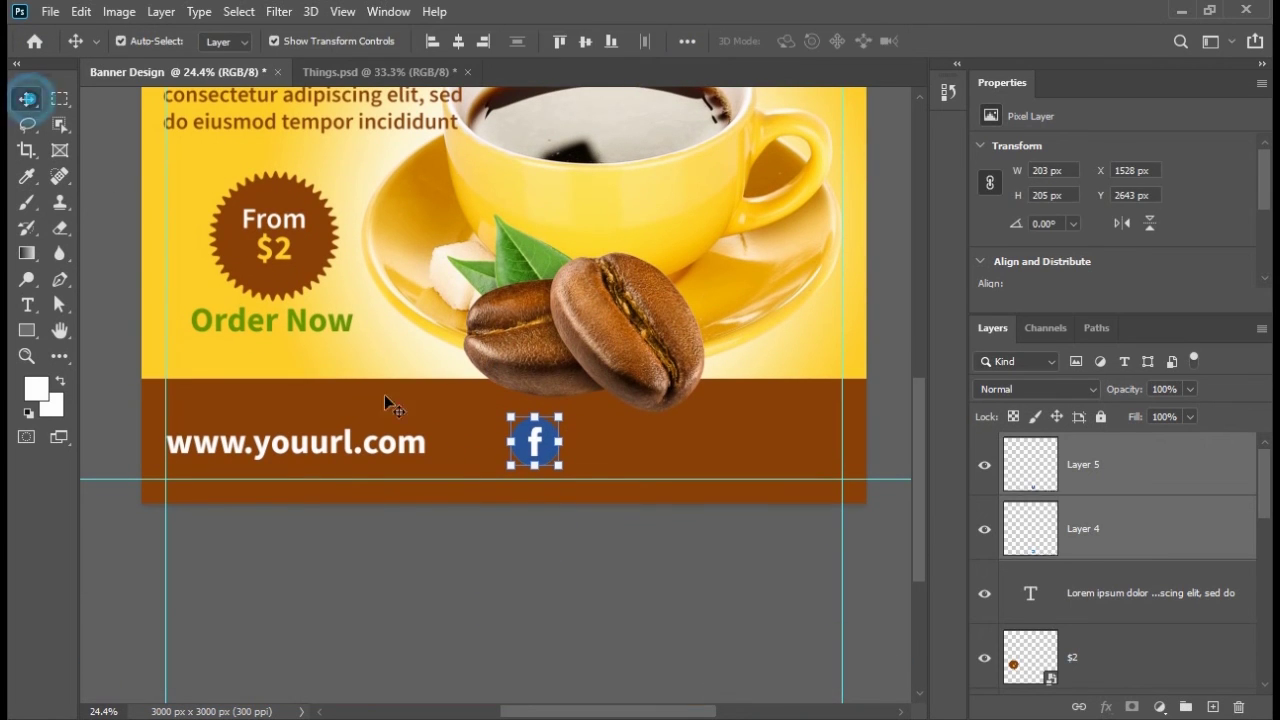
# Separate the stacked social icons, placing Facebook near the right margin guide and Twitter to its left on the footer bar
pyautogui.click(532, 538)
pyautogui.moveTo(548, 441); pyautogui.dragTo(713, 440)
pyautogui.click(675, 539)
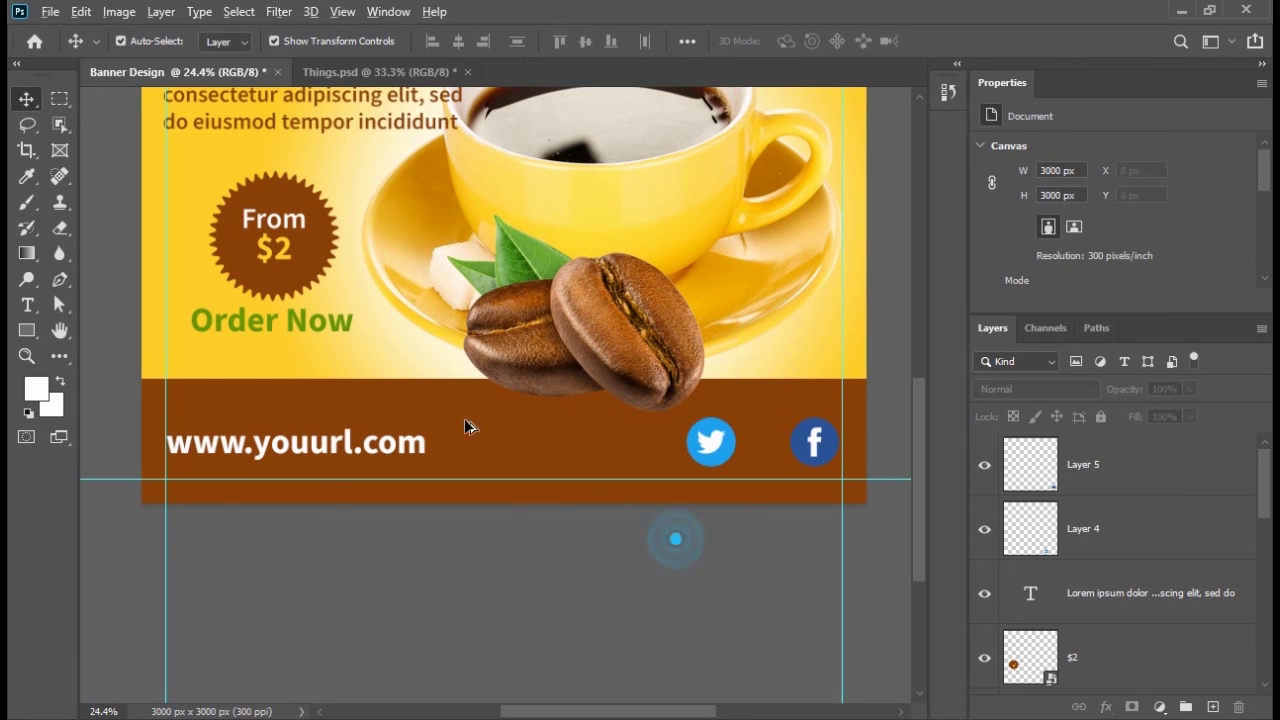
pyautogui.hotkey('ctrl', '0')
pyautogui.scroll(2, 333, 563)
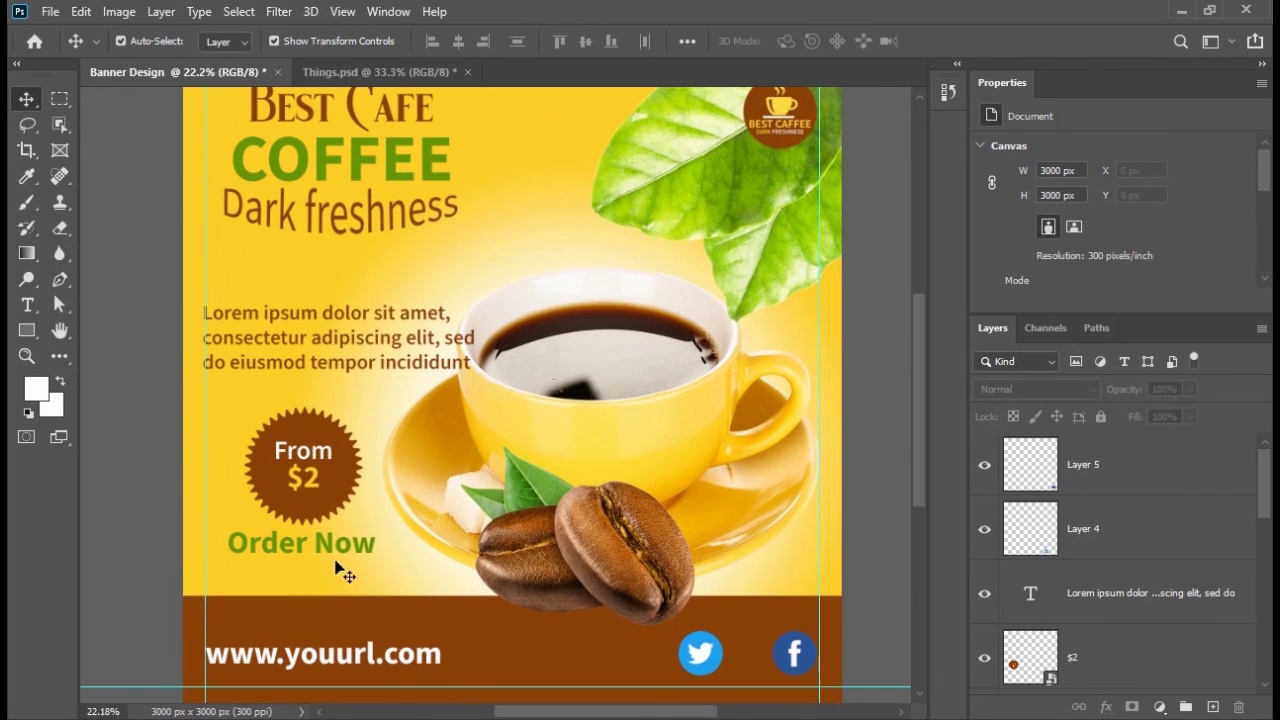
pyautogui.click(150, 451)
pyautogui.scroll(2, 308, 536)
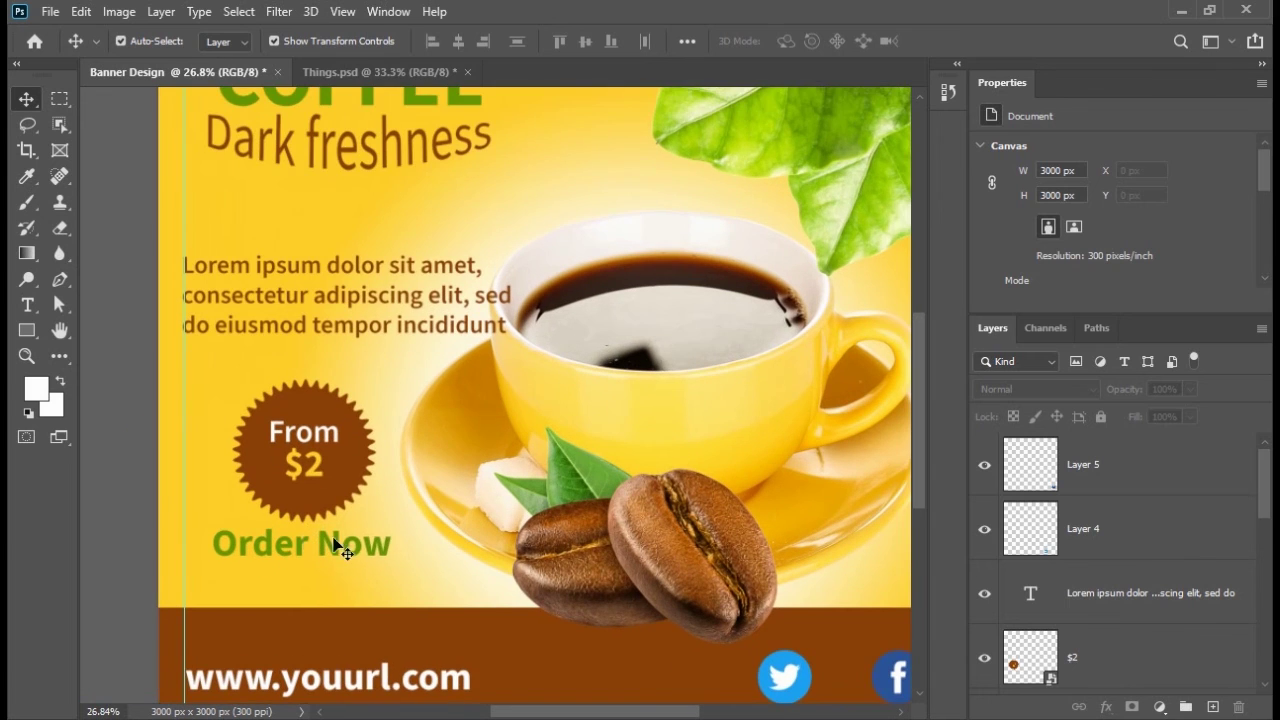
pyautogui.moveTo(392, 533); pyautogui.dragTo(430, 394)
pyautogui.click(402, 524)
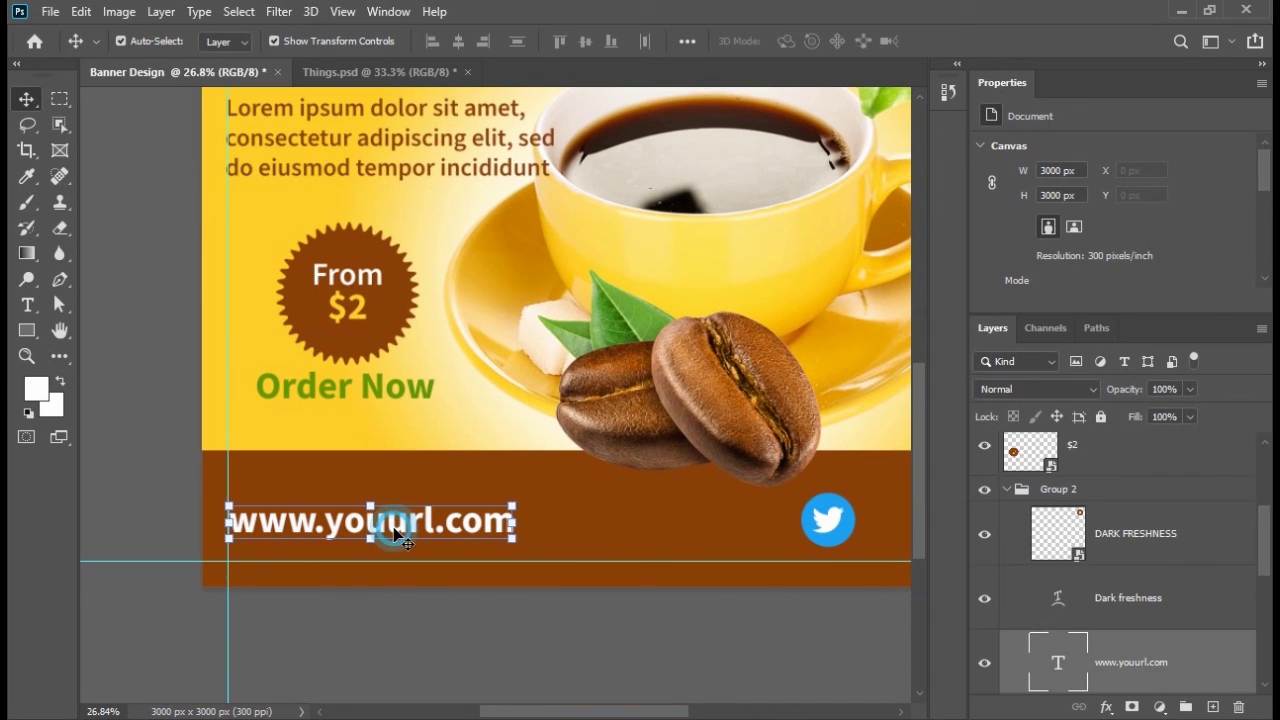
pyautogui.click(513, 505)
pyautogui.moveTo(513, 505); pyautogui.dragTo(467, 508)
pyautogui.moveTo(348, 535)
pyautogui.mouseDown()
pyautogui.moveTo(362, 527)
pyautogui.moveTo(349, 529)
pyautogui.mouseUp()
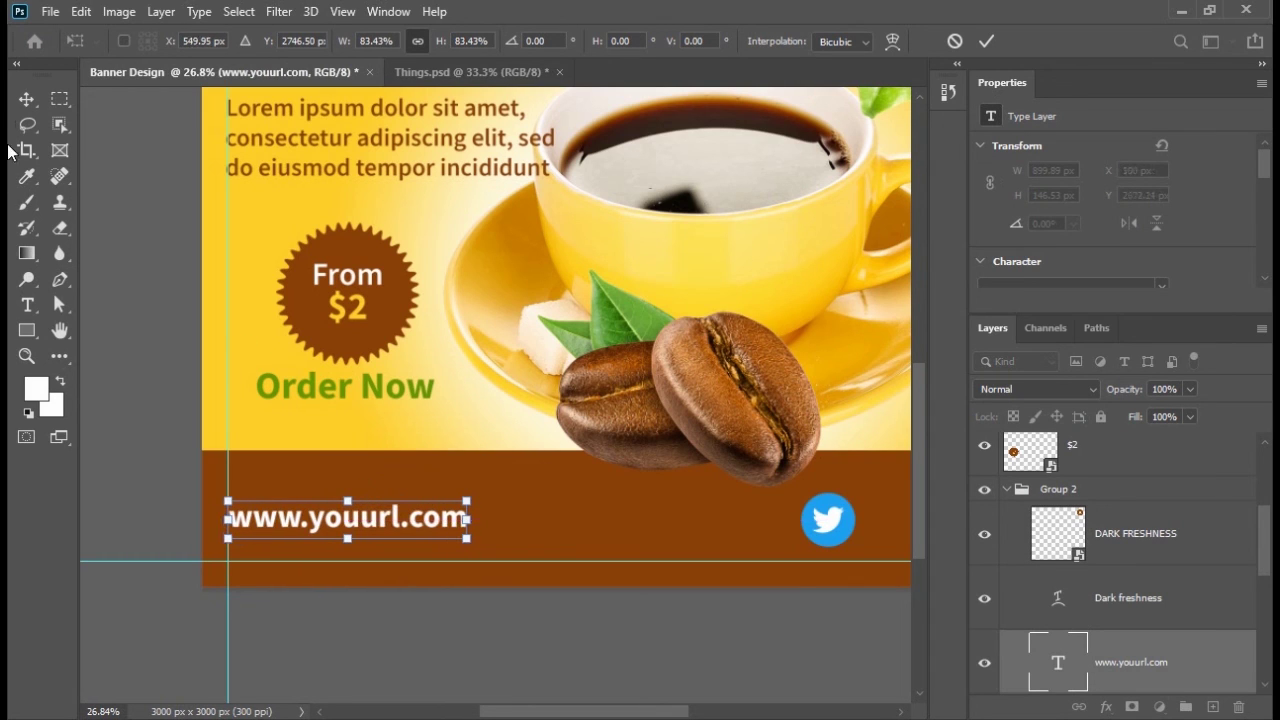
pyautogui.click(20, 102)
pyautogui.scroll(-1, 1075, 201)
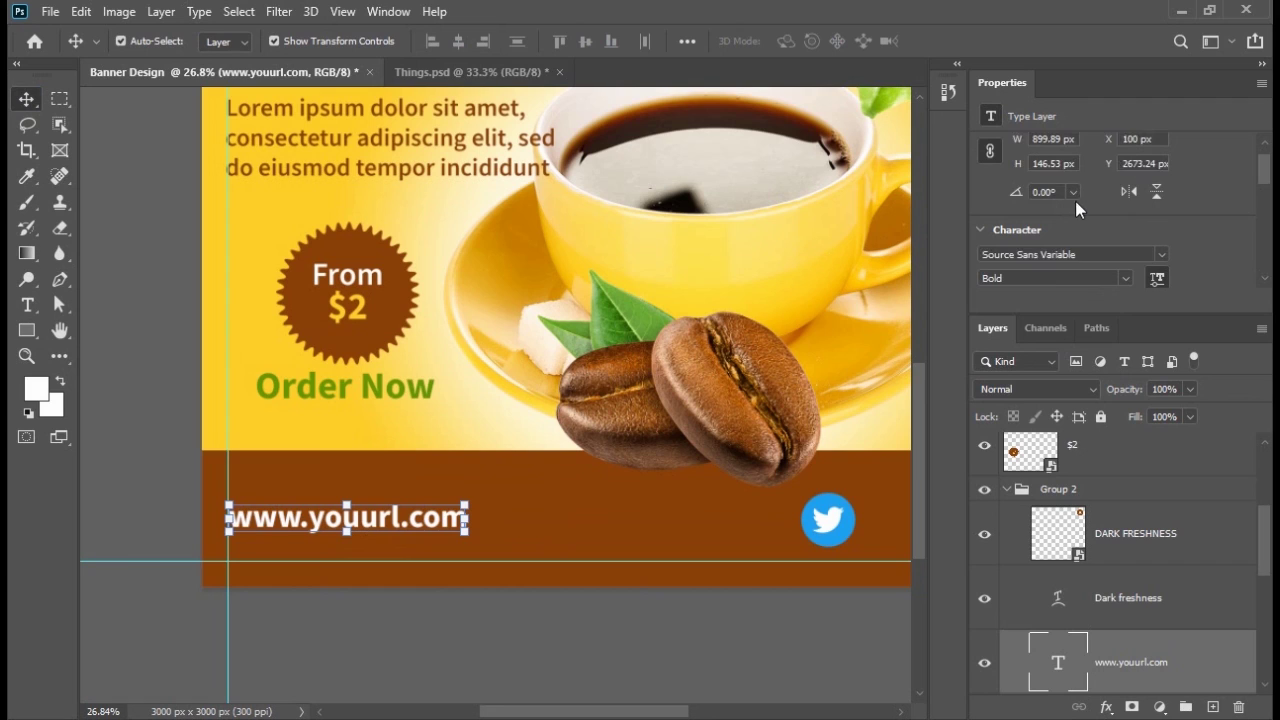
pyautogui.scroll(1, 1186, 193)
pyautogui.scroll(1, 1164, 180)
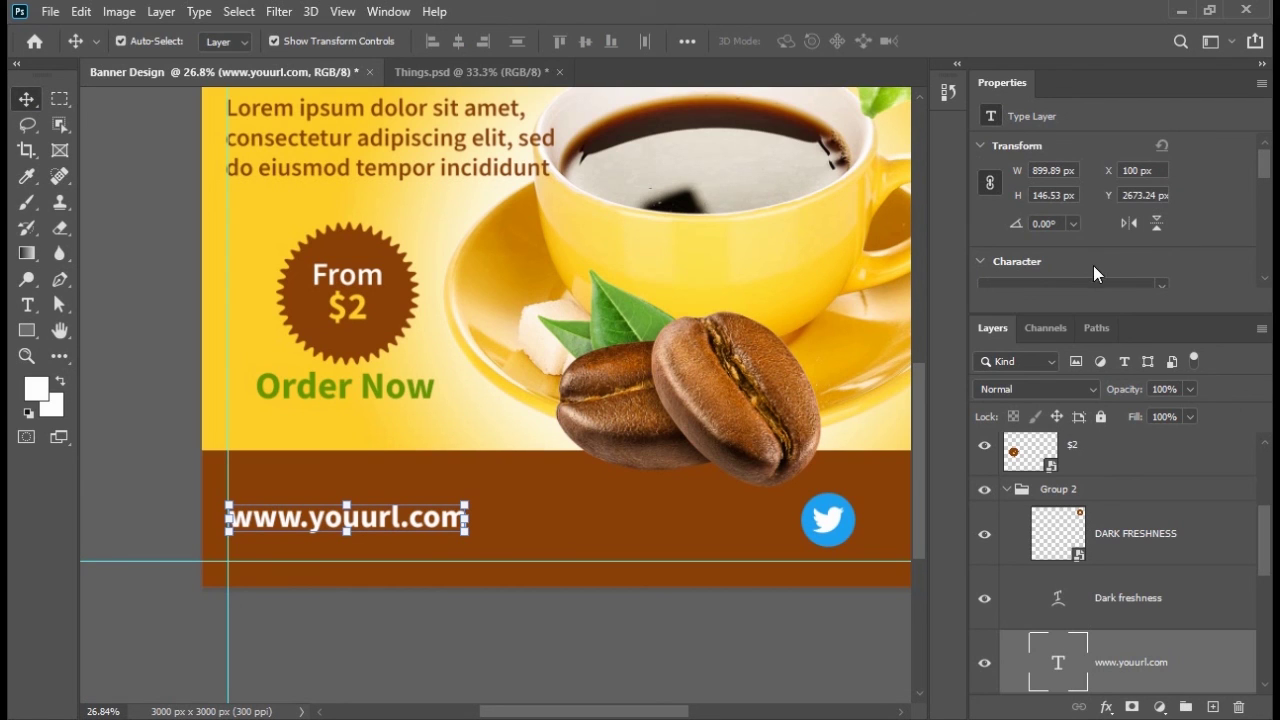
pyautogui.scroll(-5, 1093, 265)
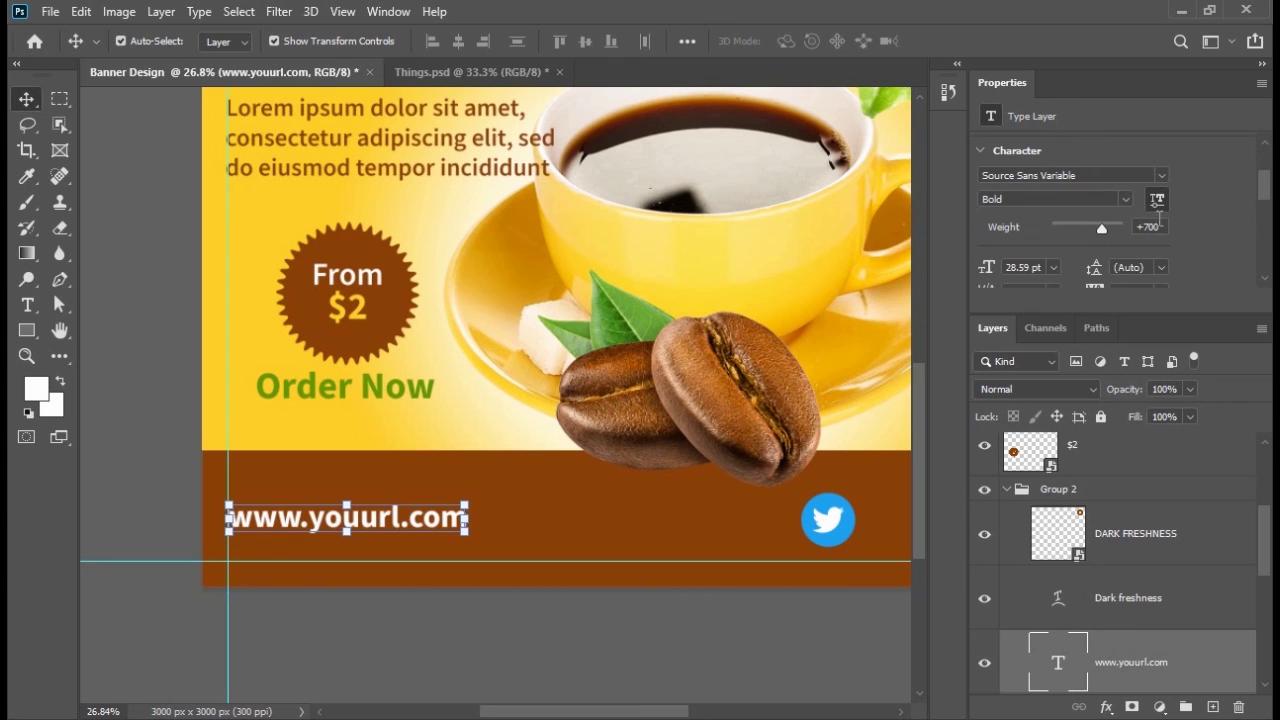
pyautogui.scroll(-5, 1160, 215)
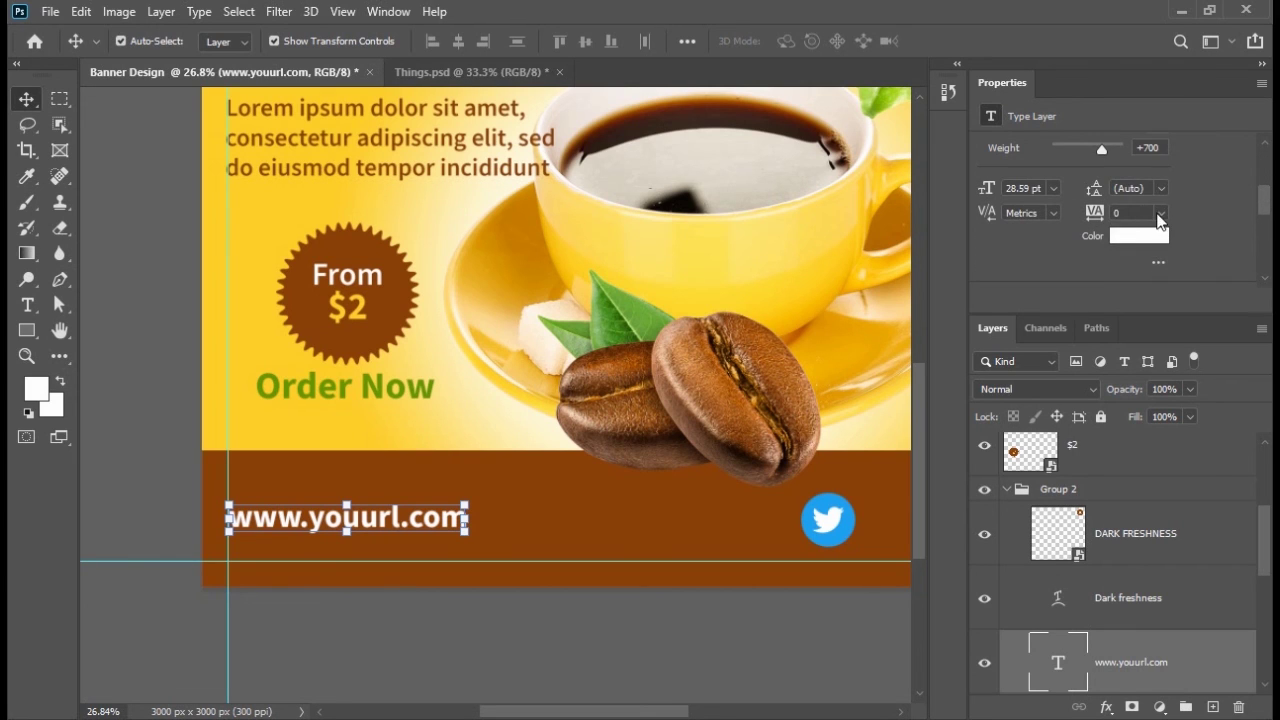
pyautogui.click(1158, 214)
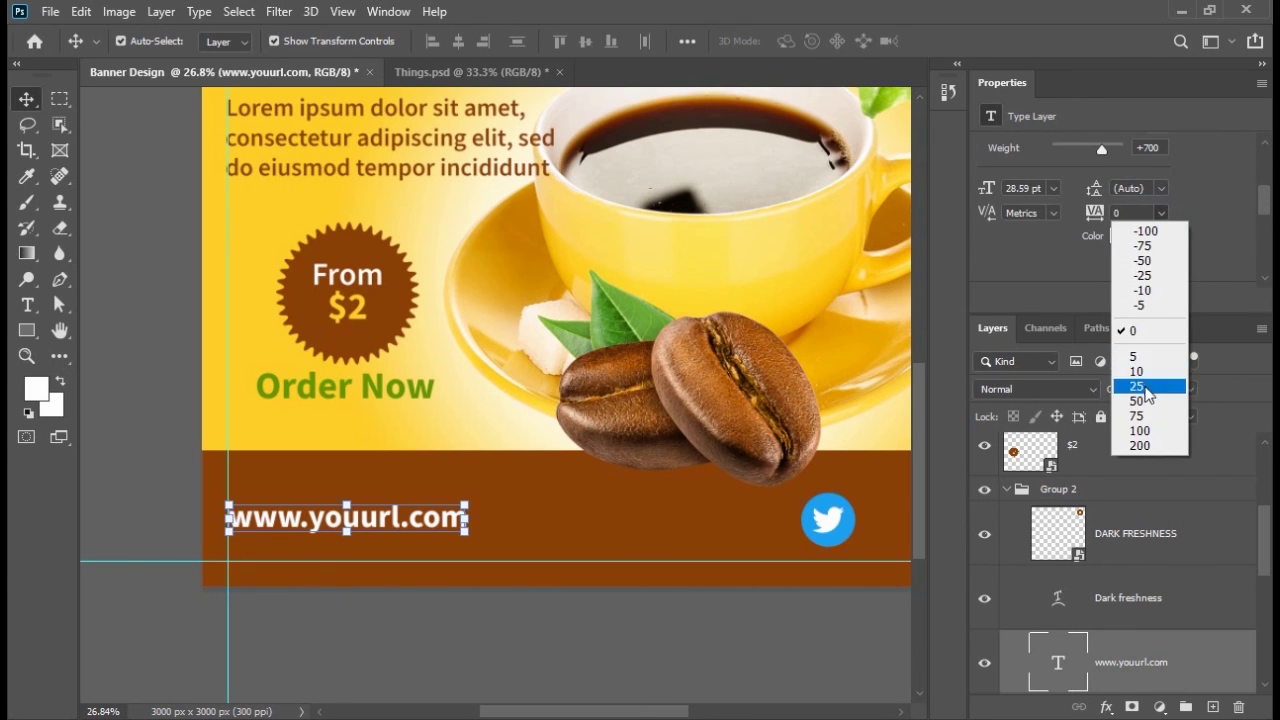
pyautogui.click(1146, 390)
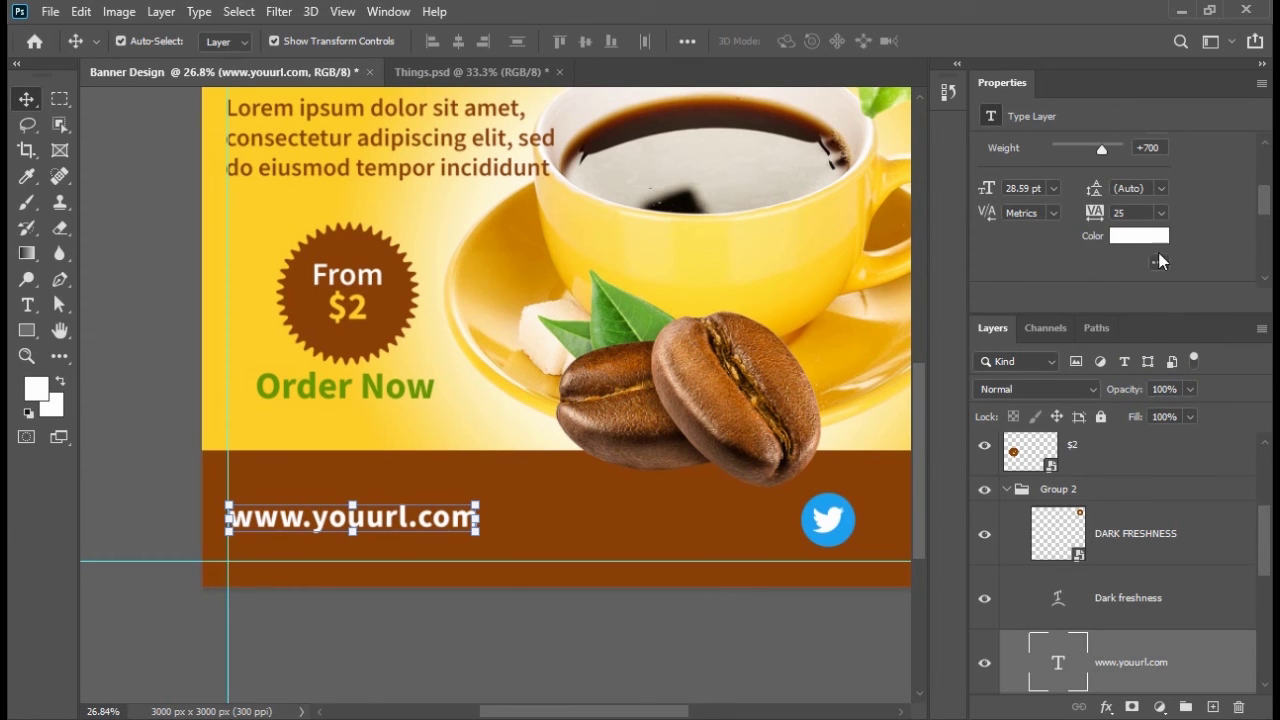
pyautogui.click(1161, 212)
pyautogui.click(1140, 440)
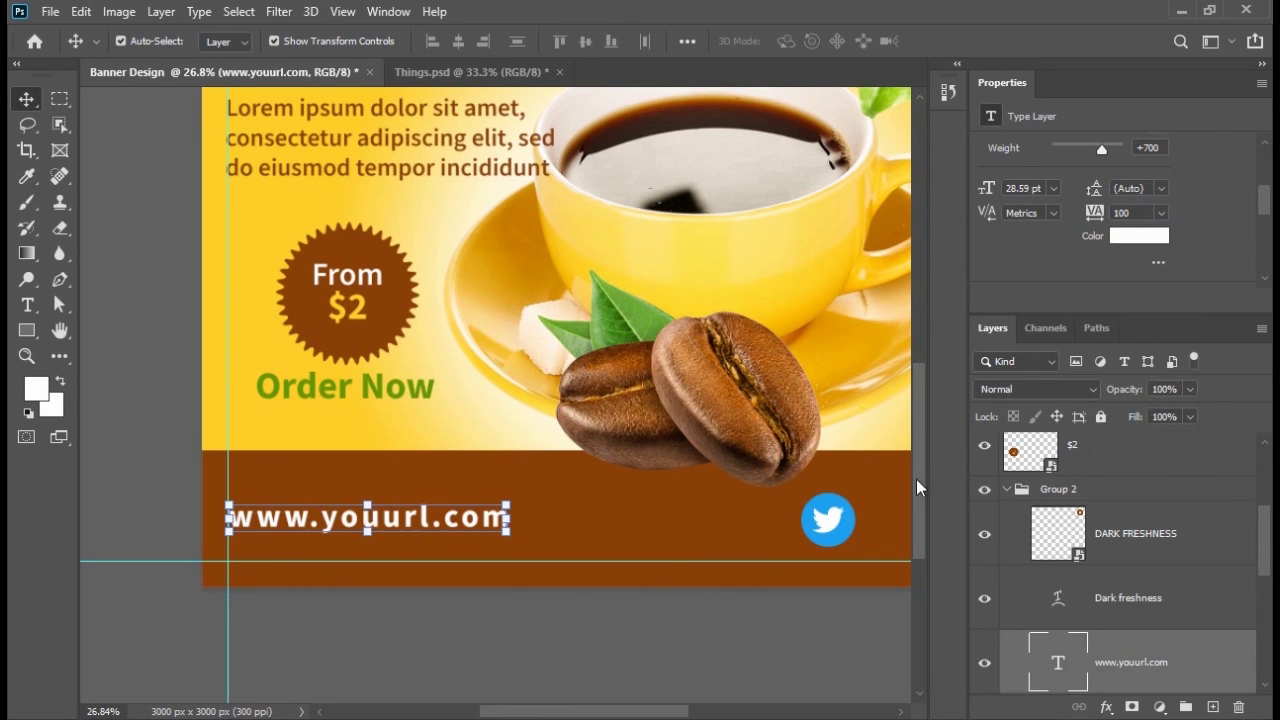
pyautogui.click(430, 640)
pyautogui.hotkey('ctrl', '0')
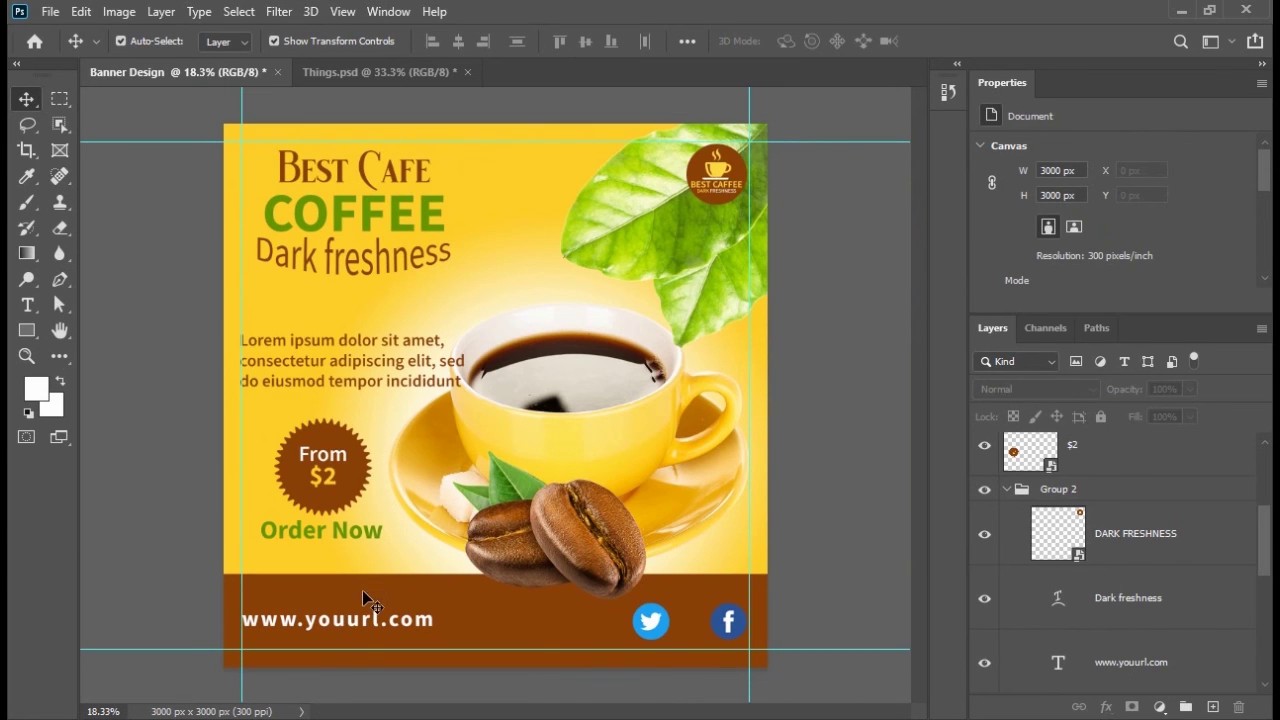
pyautogui.click(190, 311)
pyautogui.hotkey('ctrl', '-')
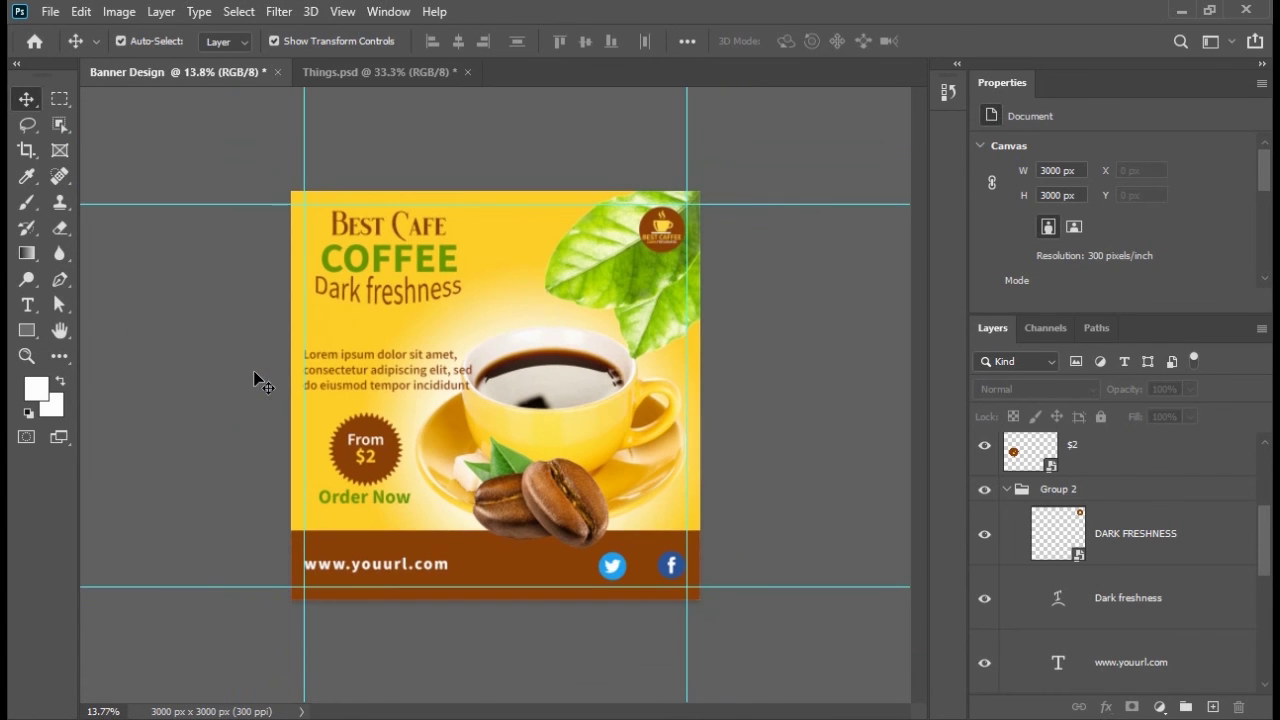
pyautogui.hotkey('ctrl', '+')
pyautogui.scroll(-1, 360, 465)
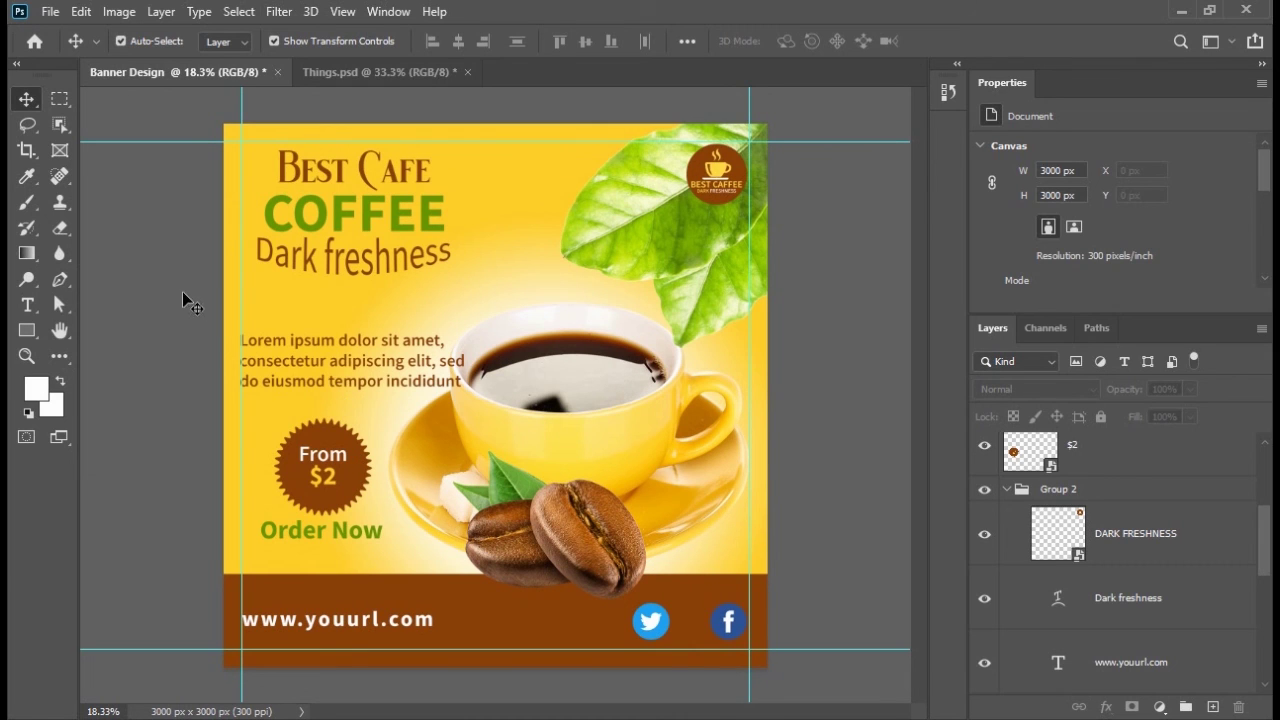
# Move the Lorem ipsum paragraph up about 78 px and nudge it right to align its left edge with the margin guide
pyautogui.click(345, 348)
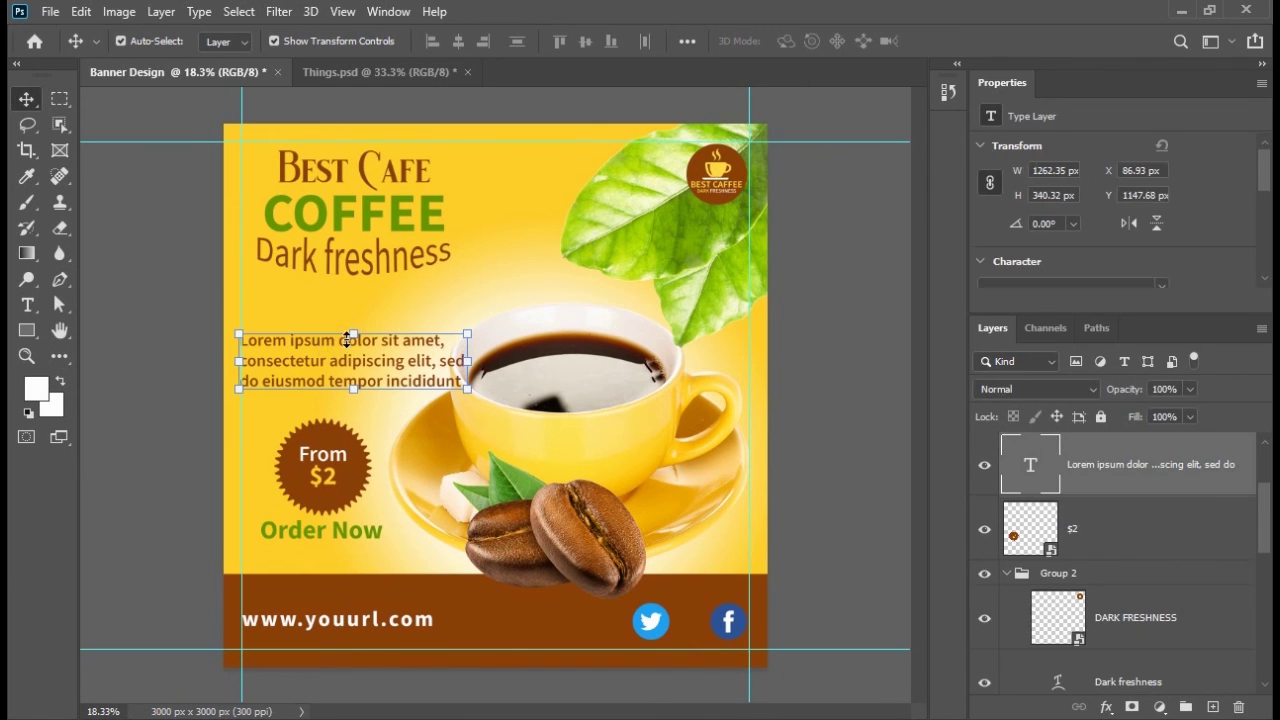
pyautogui.hotkey('ctrl', 't')
pyautogui.moveTo(345, 348); pyautogui.dragTo(345, 334)
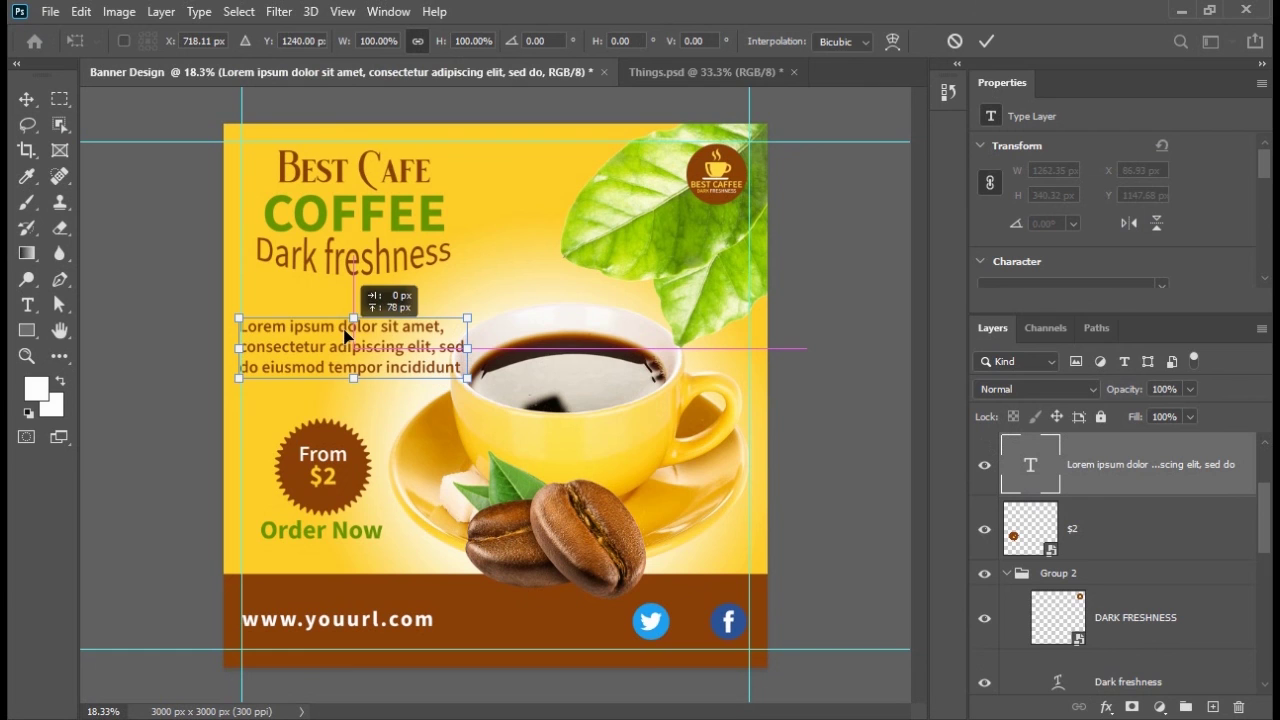
pyautogui.press('Return')
pyautogui.scroll(5, 261, 323)
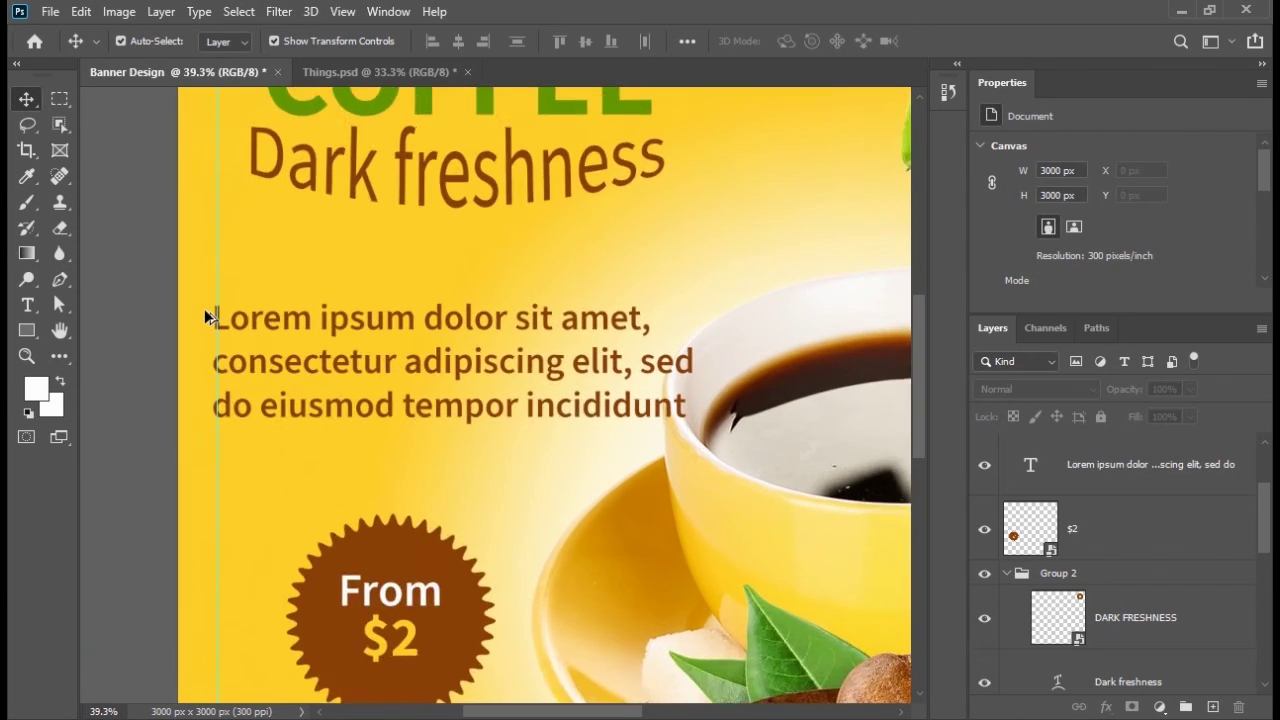
pyautogui.moveTo(228, 333); pyautogui.dragTo(233, 333)
pyautogui.click(131, 301)
pyautogui.scroll(-4, 137, 322)
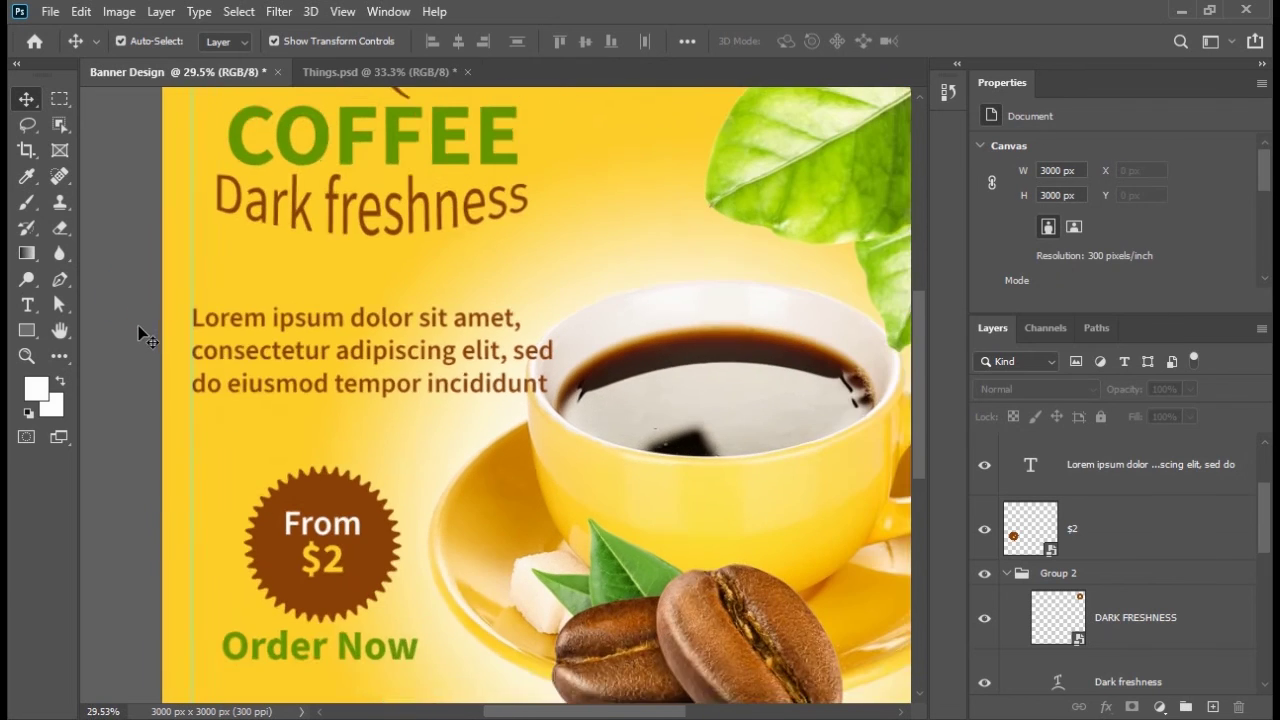
pyautogui.scroll(-4, 140, 333)
pyautogui.scroll(-1, 163, 395)
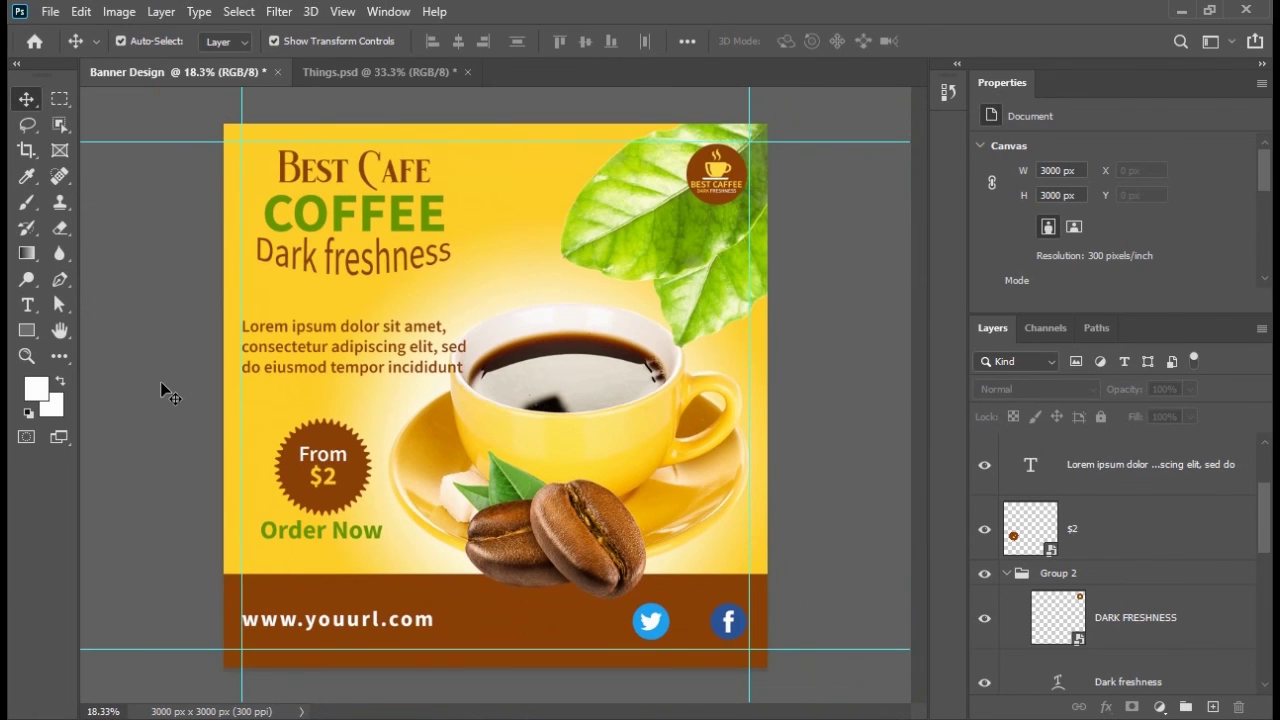
pyautogui.click(112, 127)
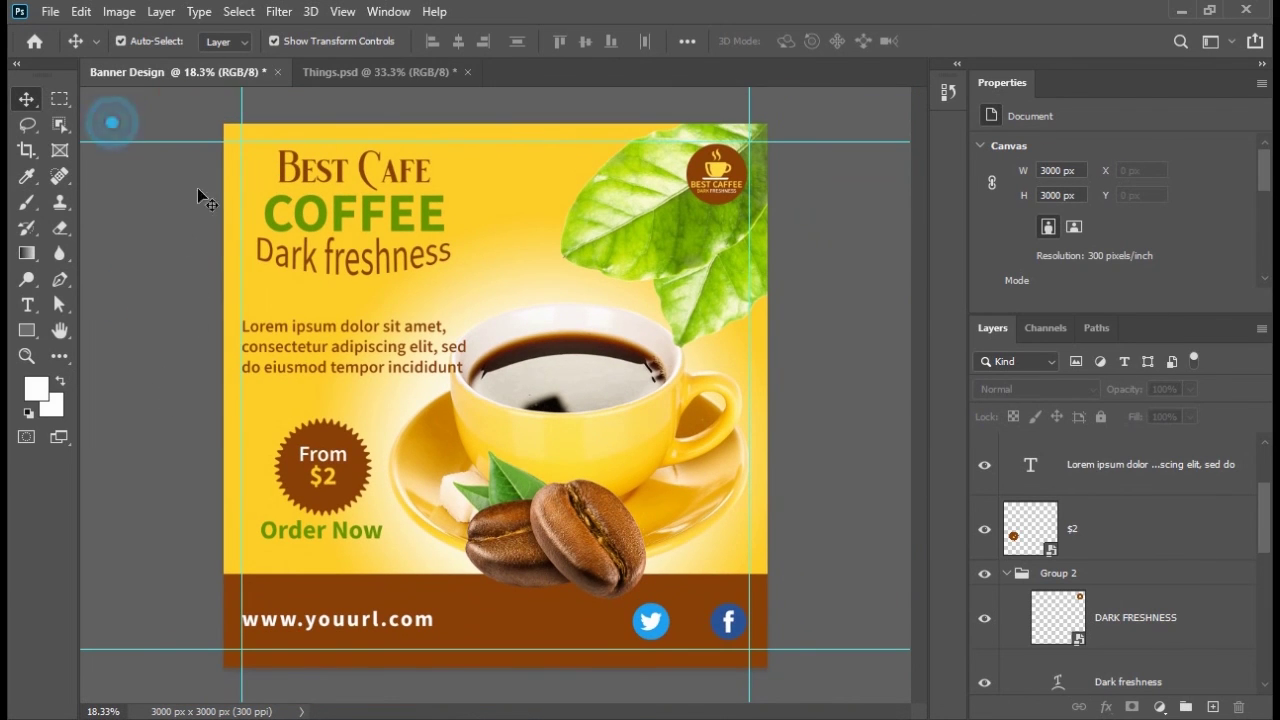